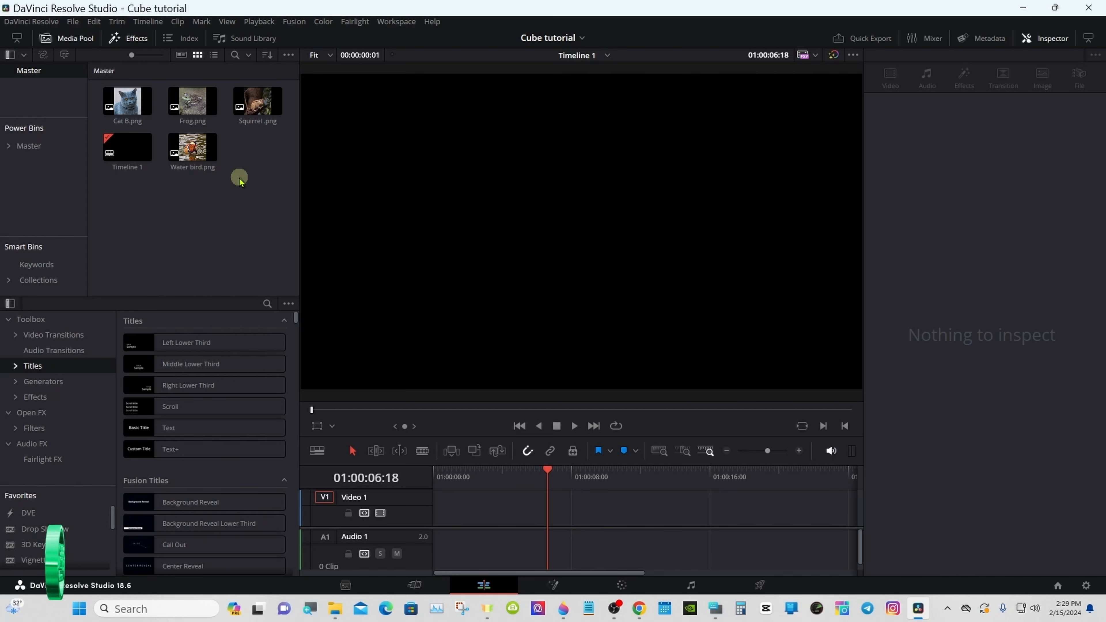
Create a new Fusion composition clip in the Master bin with a duration of 00:00:12:00.
right_click(238, 189)
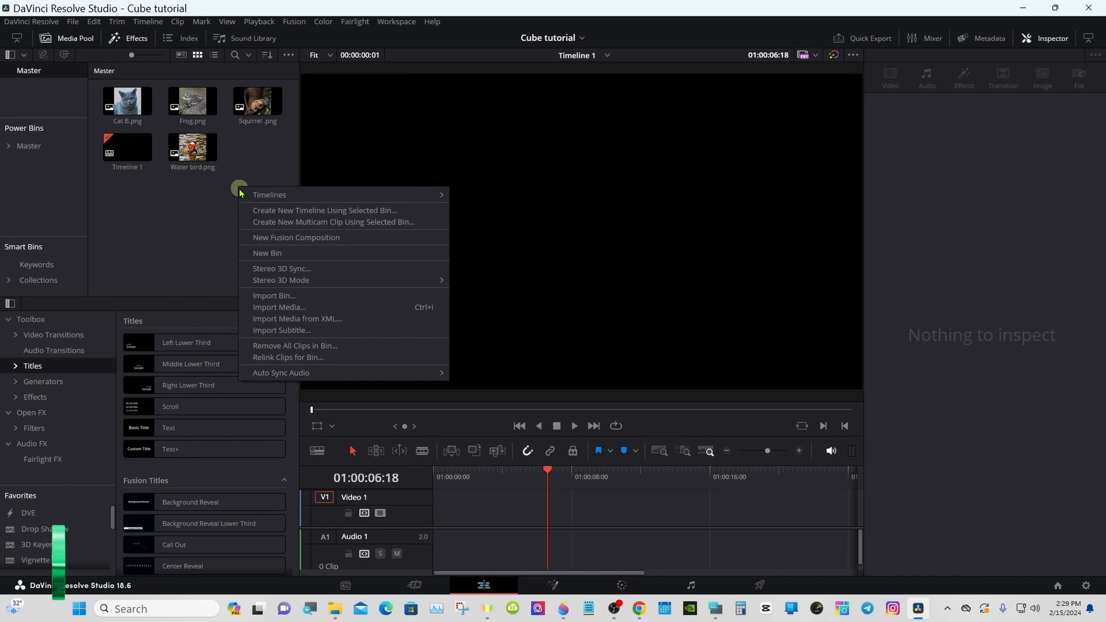
left_click(311, 239)
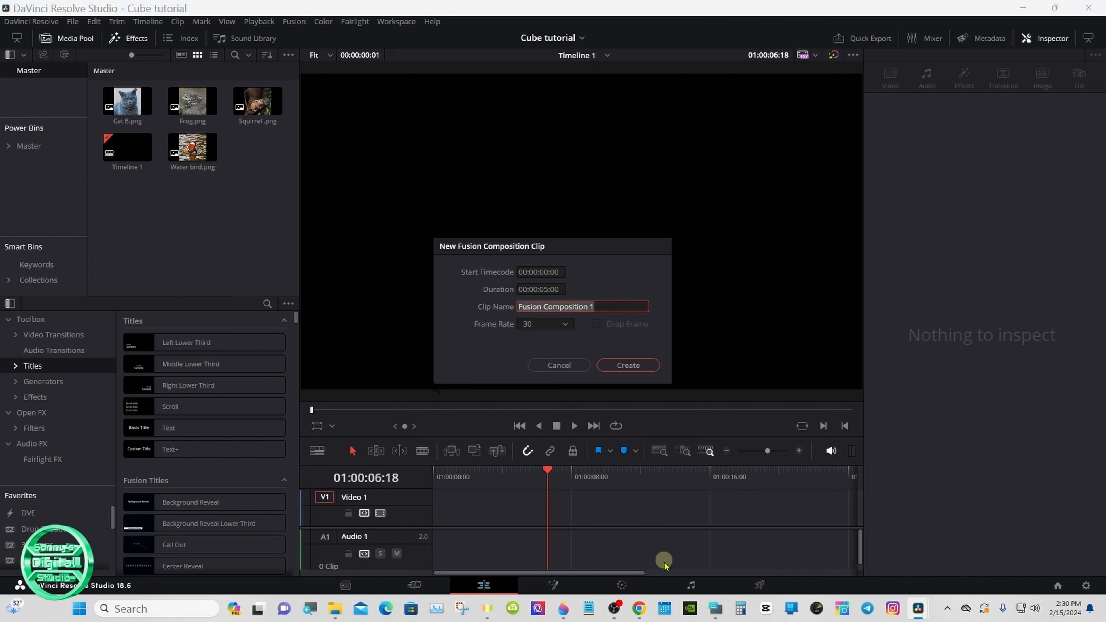
left_click(709, 607)
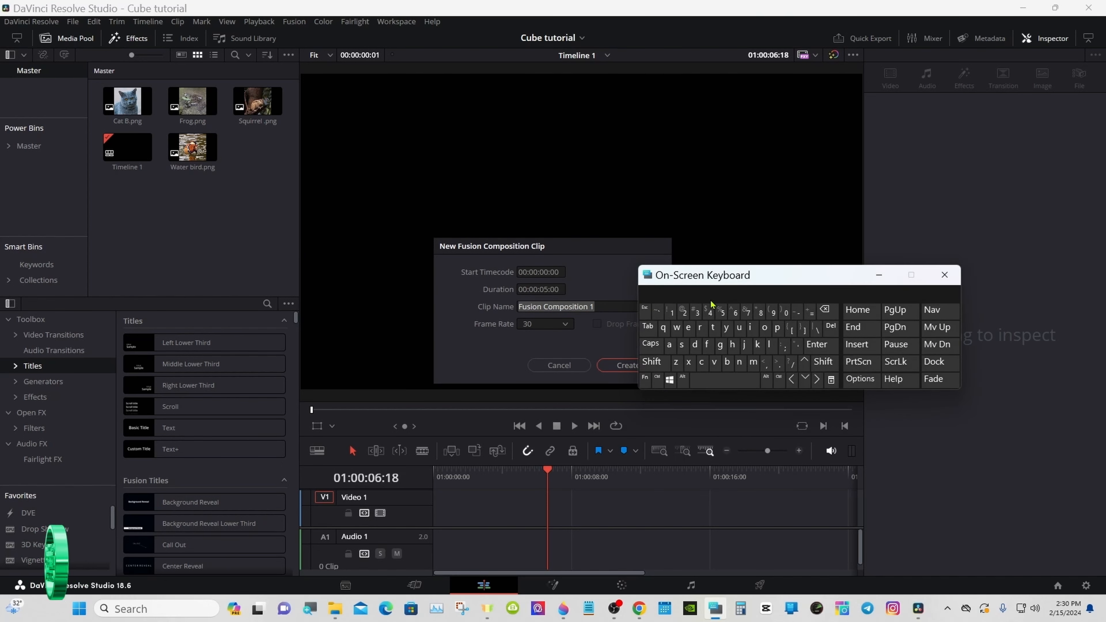
left_click_drag(711, 279, 729, 430)
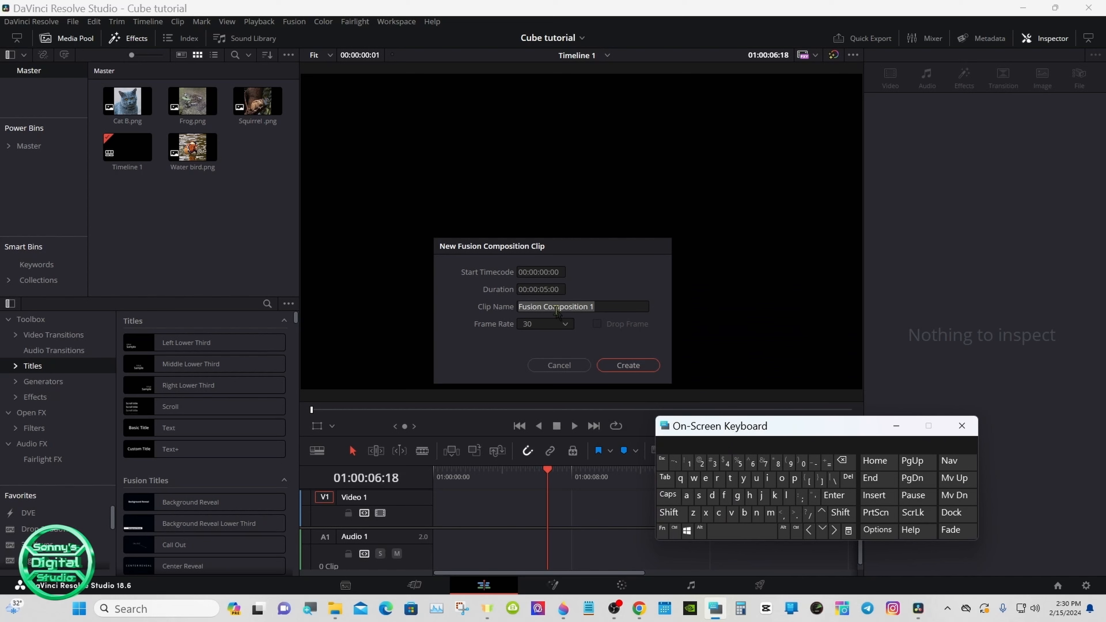
left_click(547, 289)
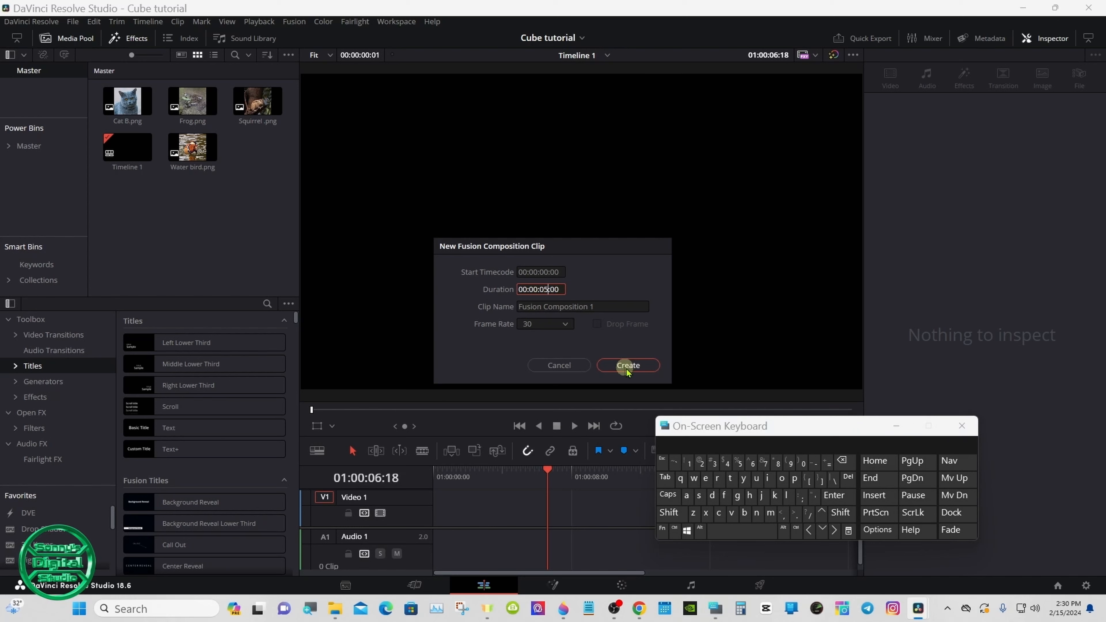
left_click(842, 463)
left_click(842, 463)
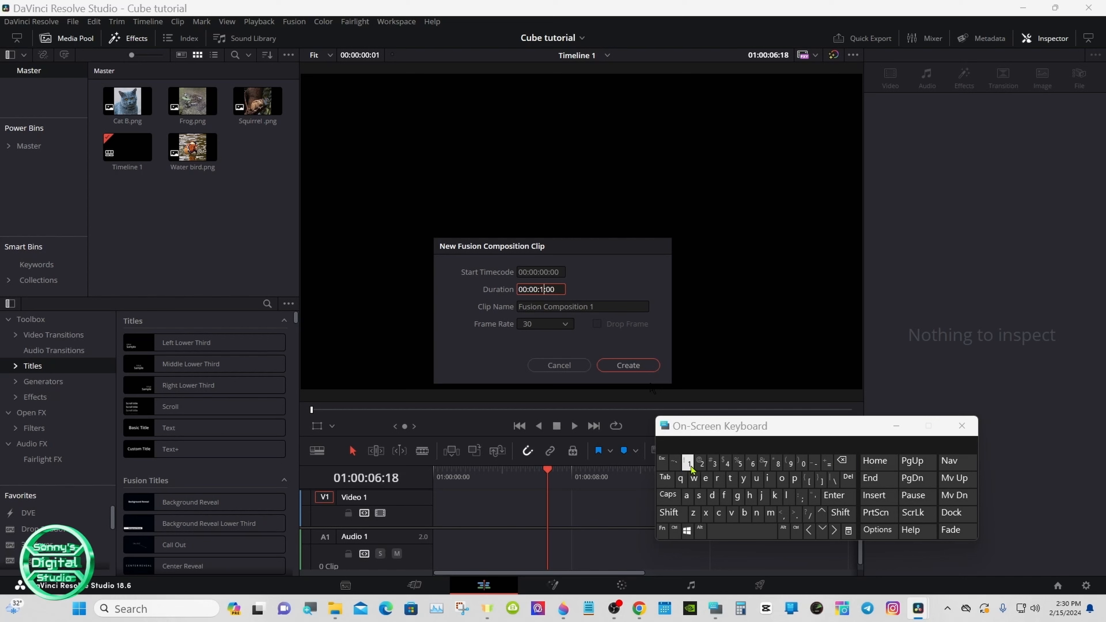
type("1")
left_click(700, 462)
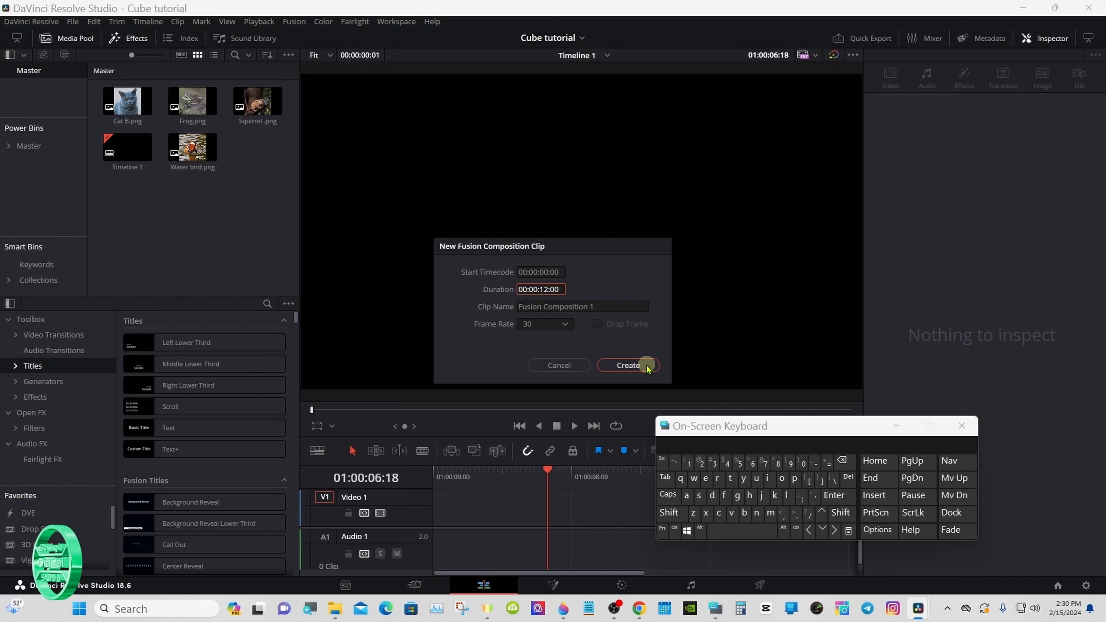
left_click(646, 368)
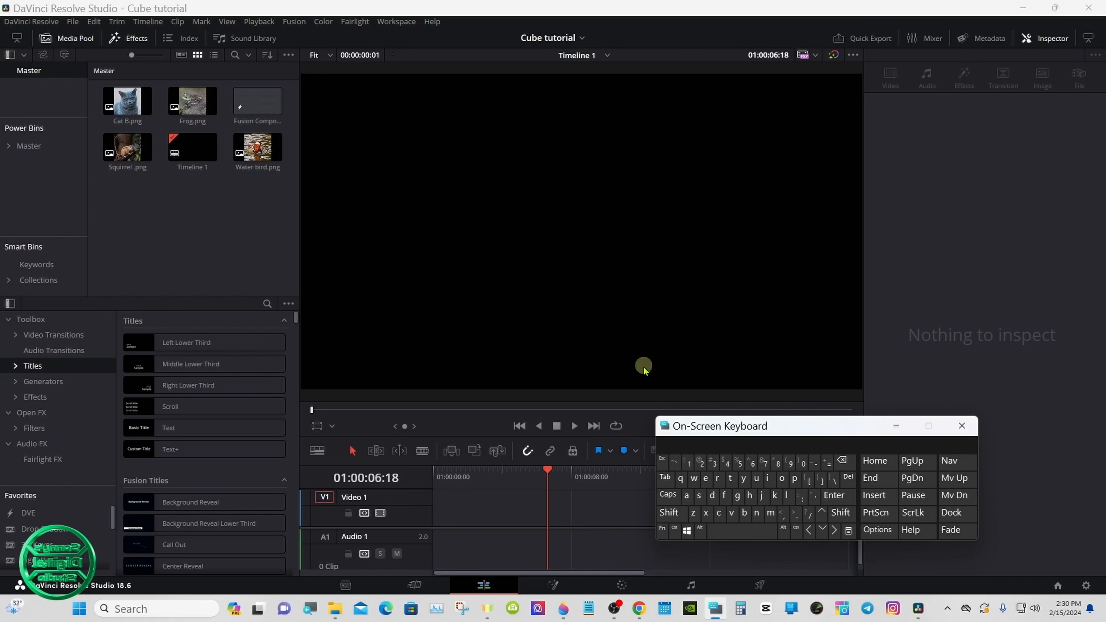
Place the new Fusion composition at the start of the Video 1 track and scrub the playhead back to 01:00:01:07.
left_click_drag(685, 427, 815, 427)
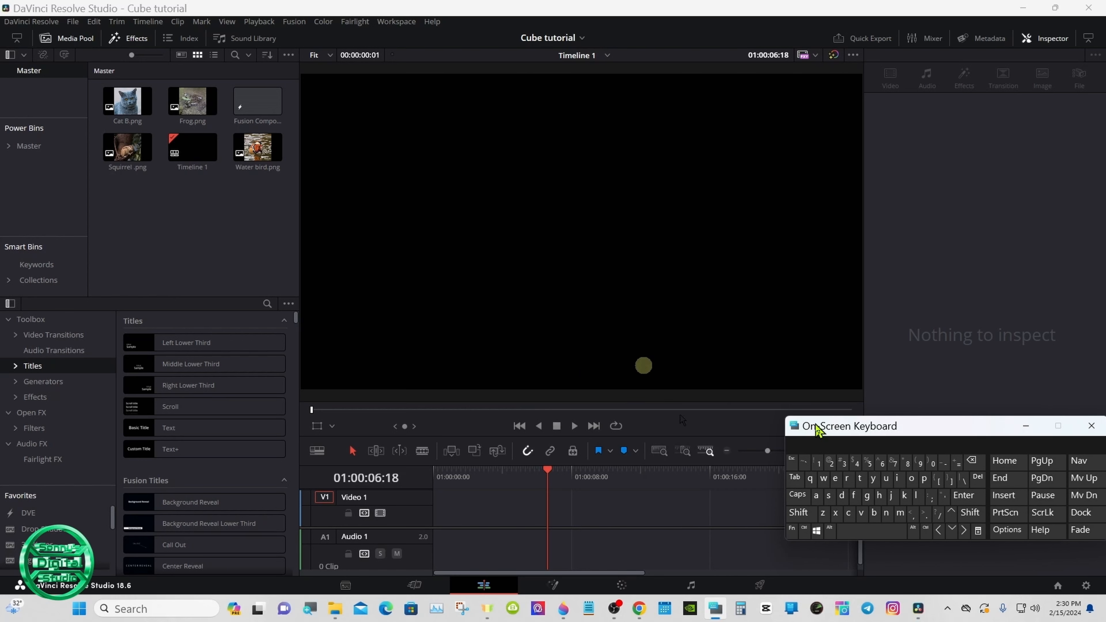
left_click(263, 105)
left_click_drag(263, 105, 437, 506)
left_click(495, 507)
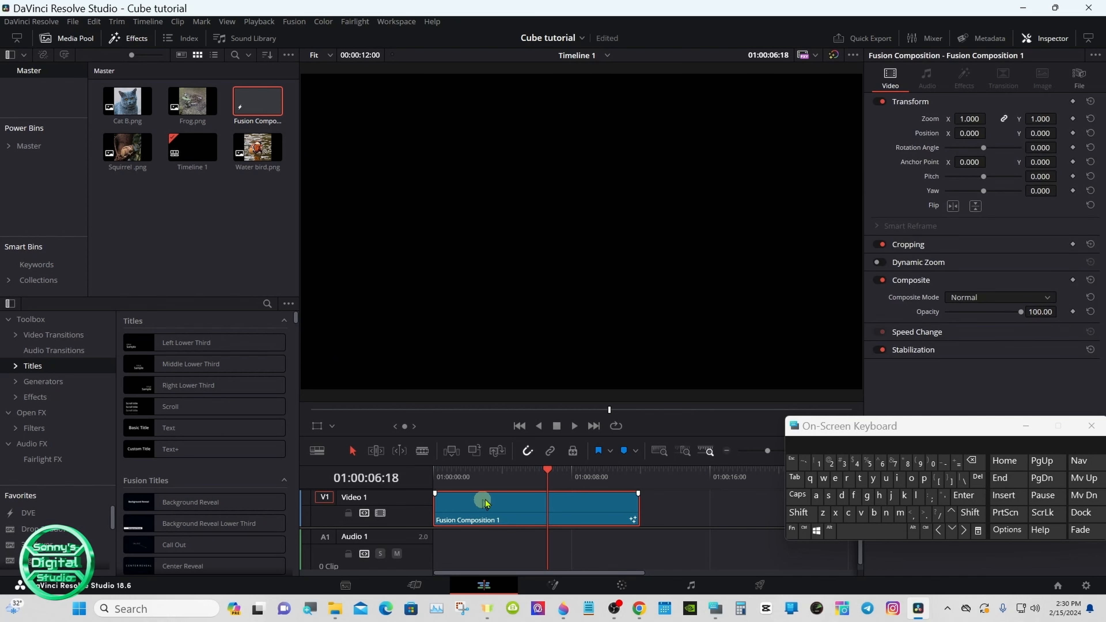
left_click(634, 477)
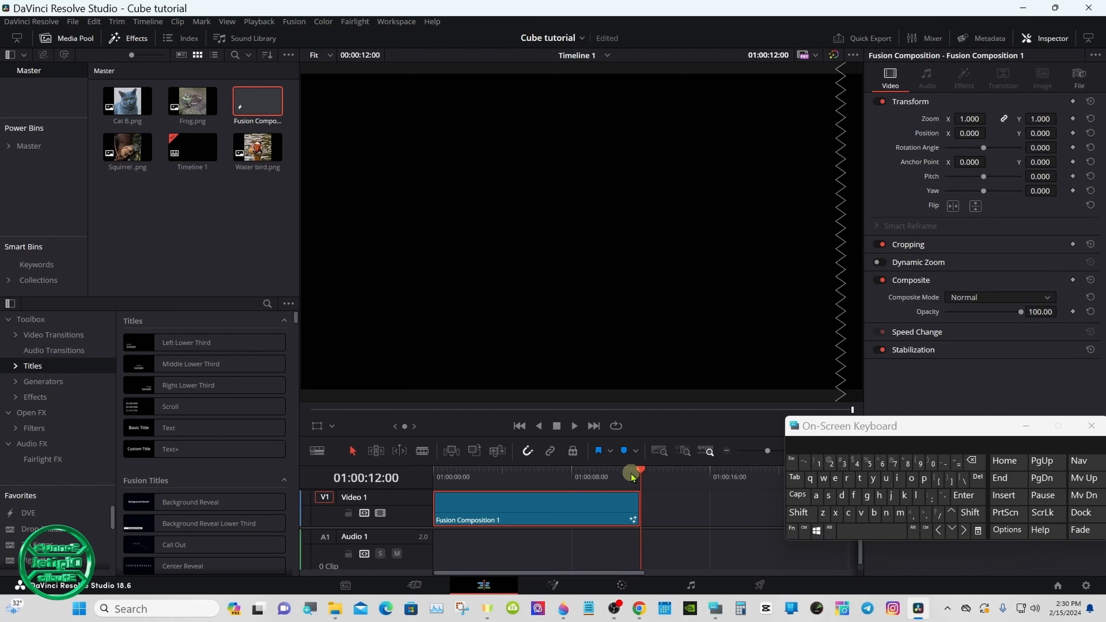
left_click_drag(632, 477, 455, 477)
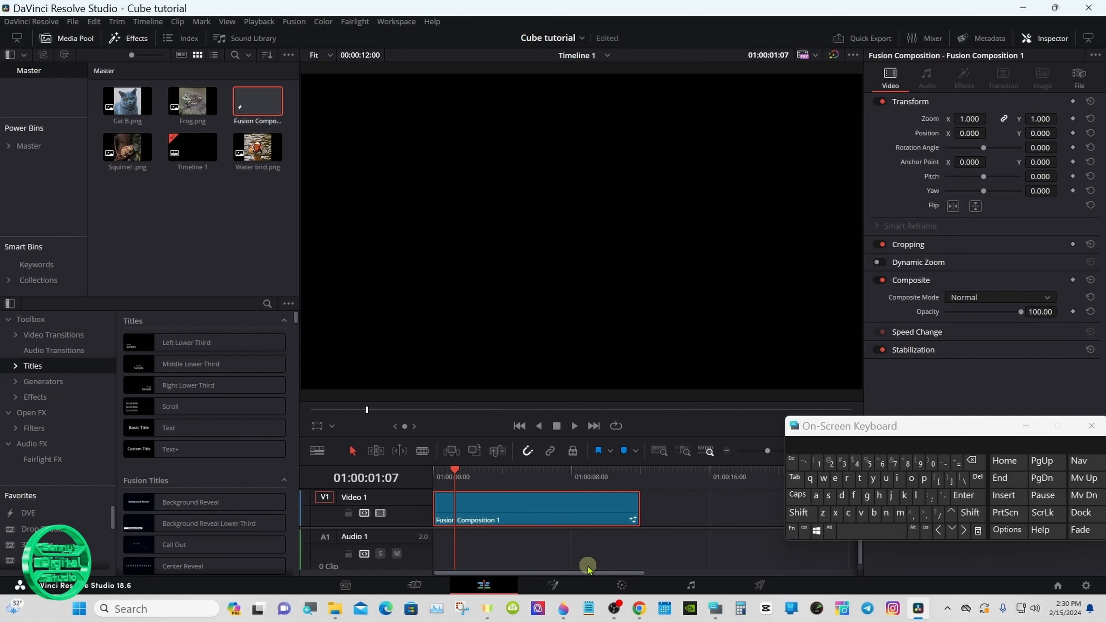
Open the composition on the Fusion page, move the MediaOut1 node aside to free space for more nodes, and enlarge the viewers.
left_click(553, 584)
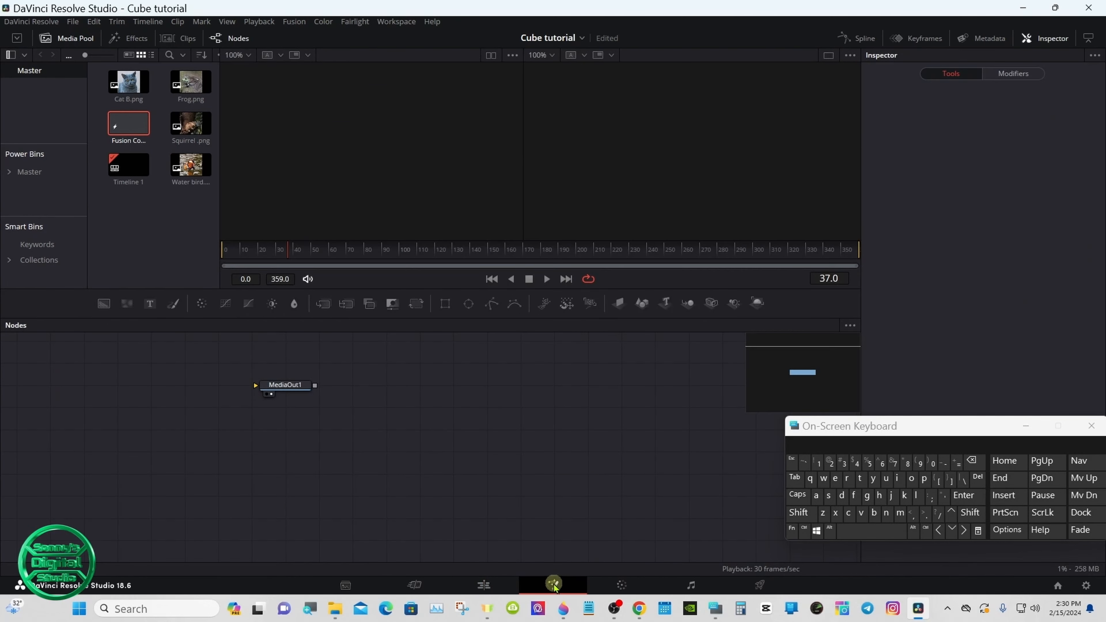
left_click_drag(313, 383, 682, 405)
left_click(683, 405)
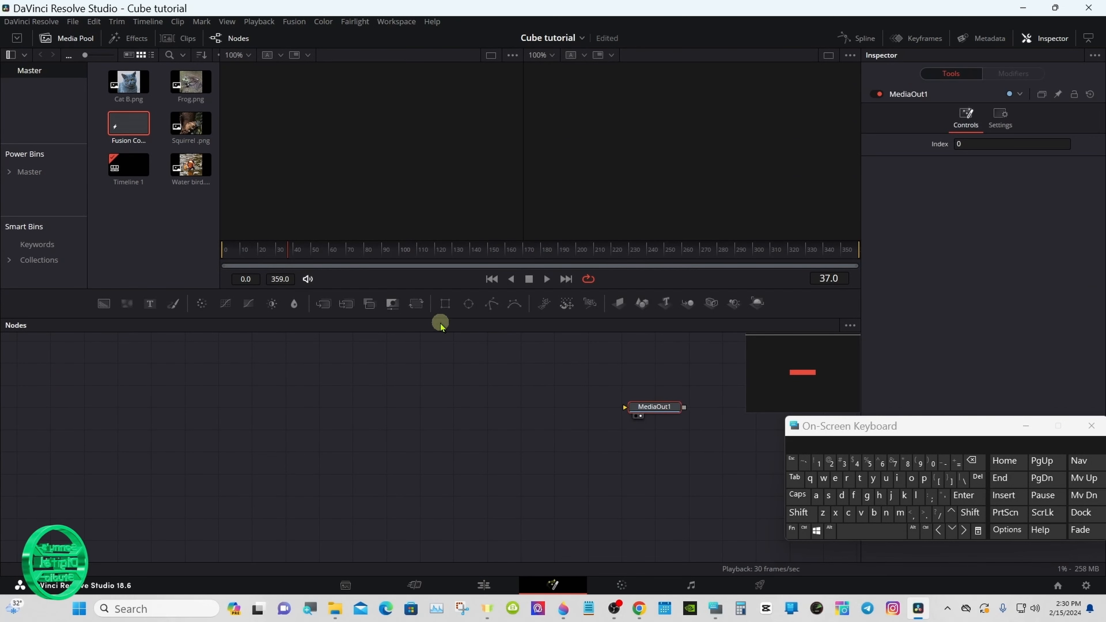
left_click_drag(439, 318, 439, 362)
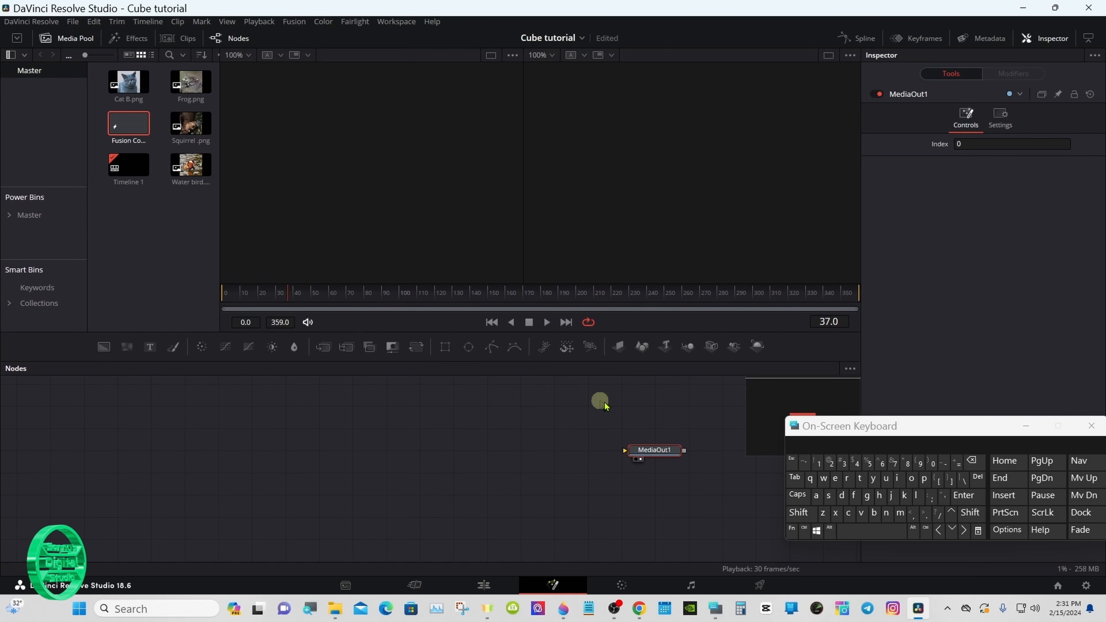
left_click_drag(824, 431, 769, 420)
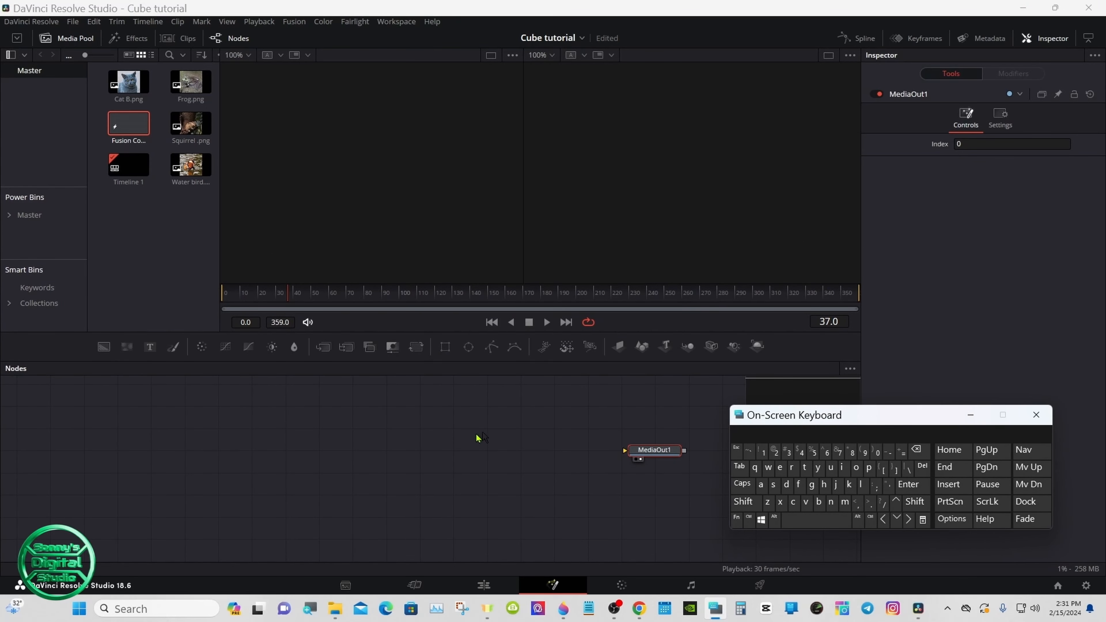
Add a Cube 3D node to the empty area before MediaOut1 and display it in the first viewer.
left_click(378, 440)
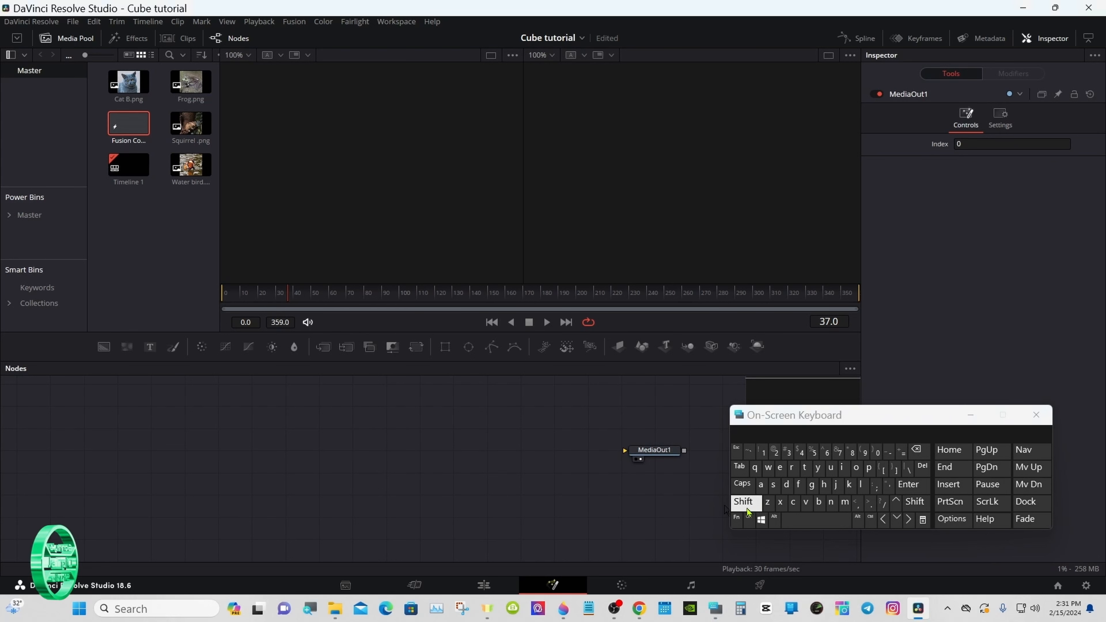
left_click(757, 506)
left_click(796, 524)
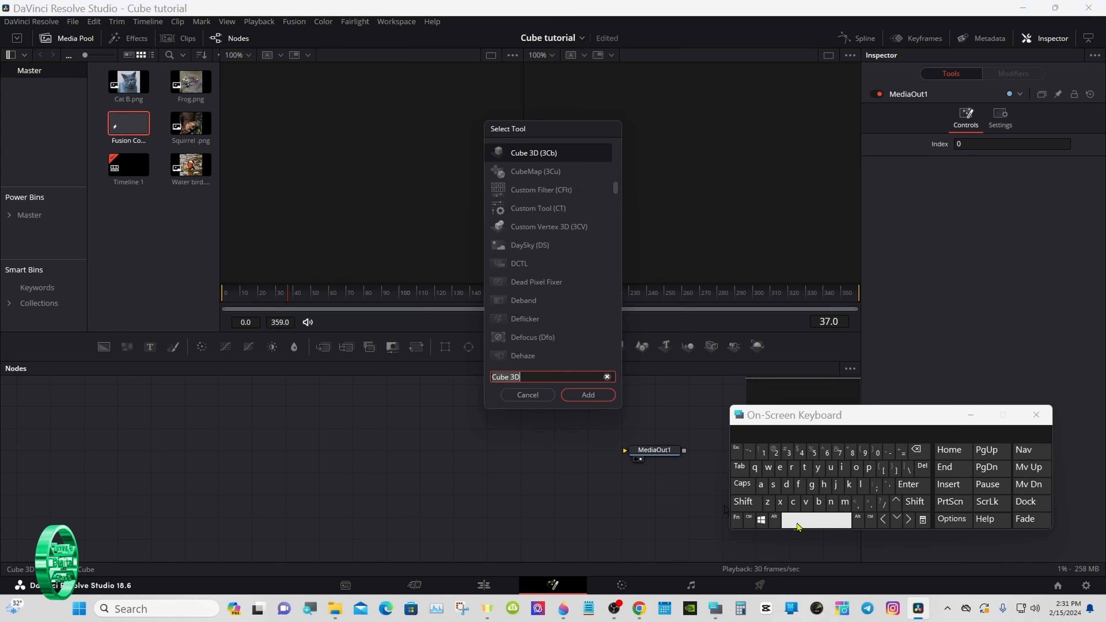
left_click(582, 400)
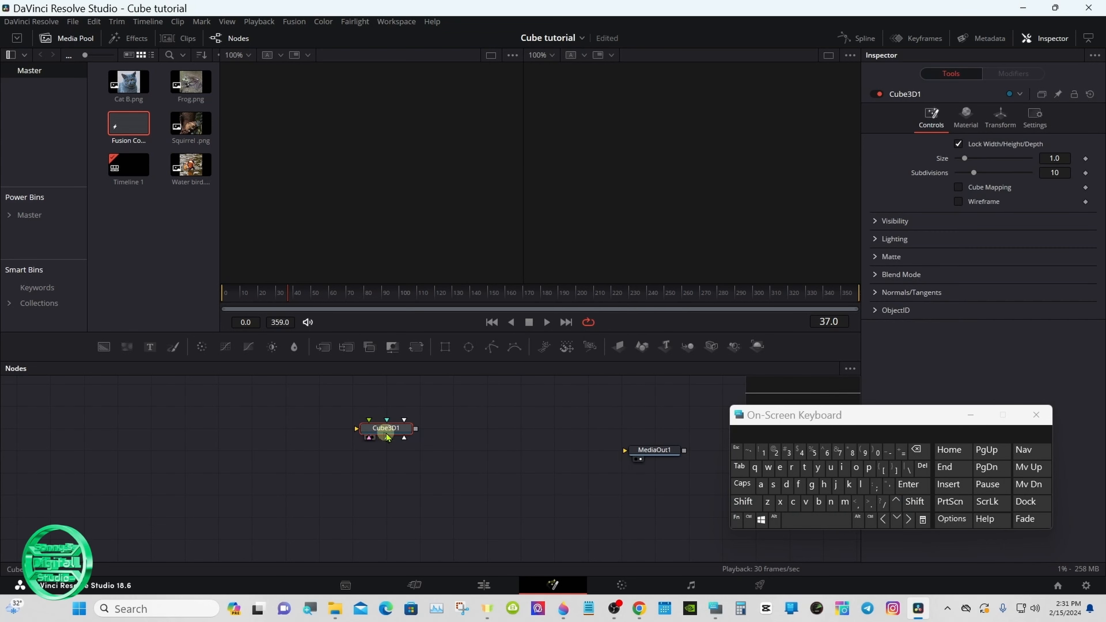
left_click_drag(388, 436, 398, 213)
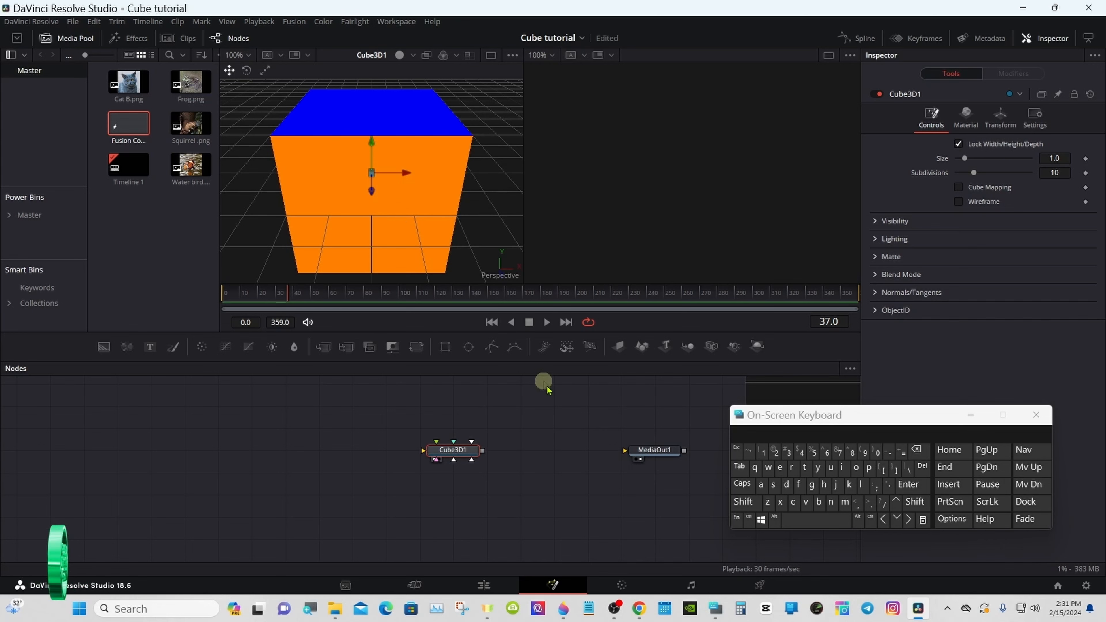
Unlock the cube's width, height and depth from each other and set its height to 0.36.
left_click(743, 501)
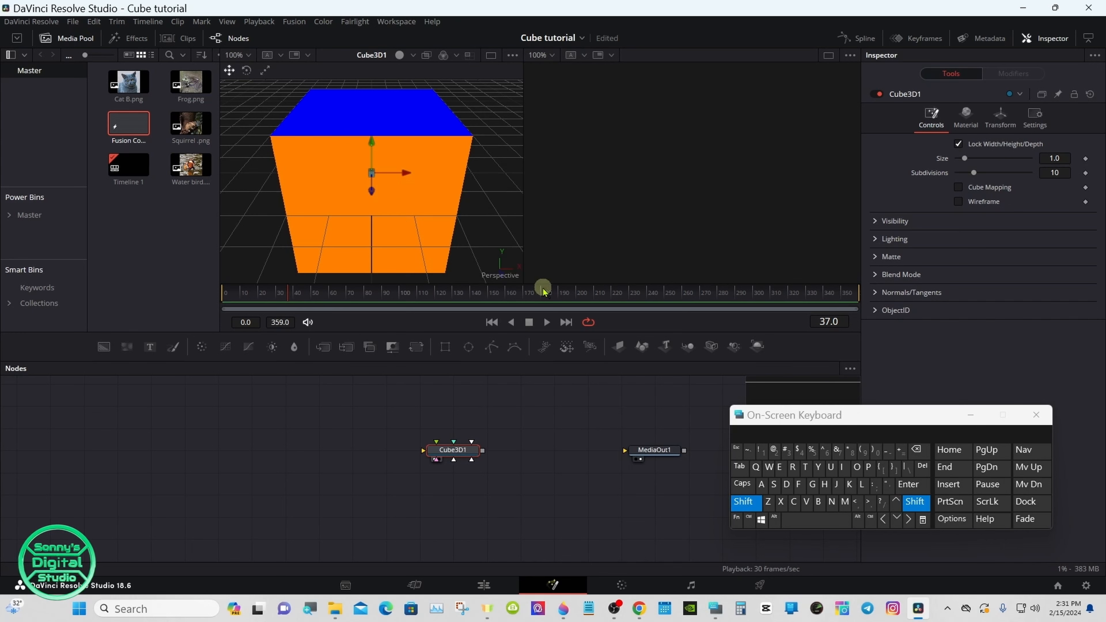
left_click_drag(464, 243, 466, 168)
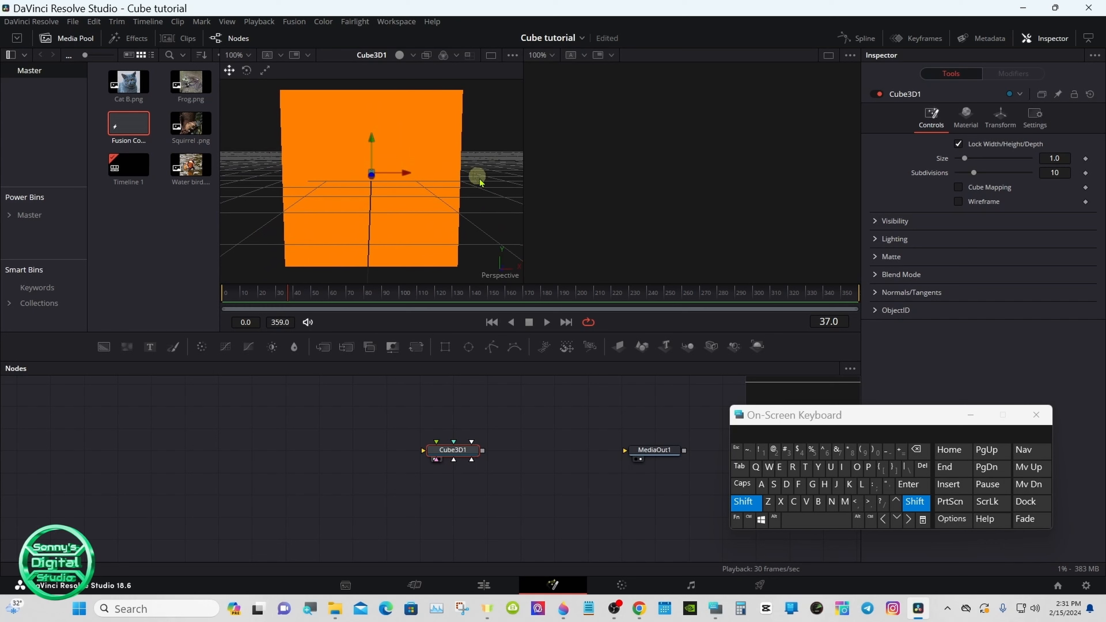
left_click(743, 503)
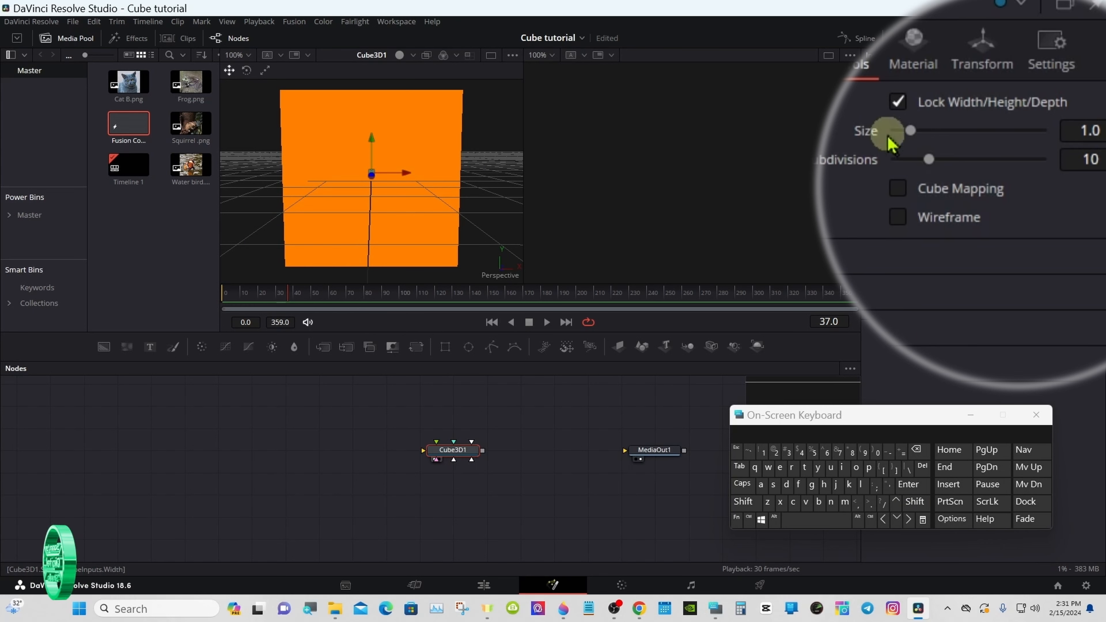
left_click(893, 104)
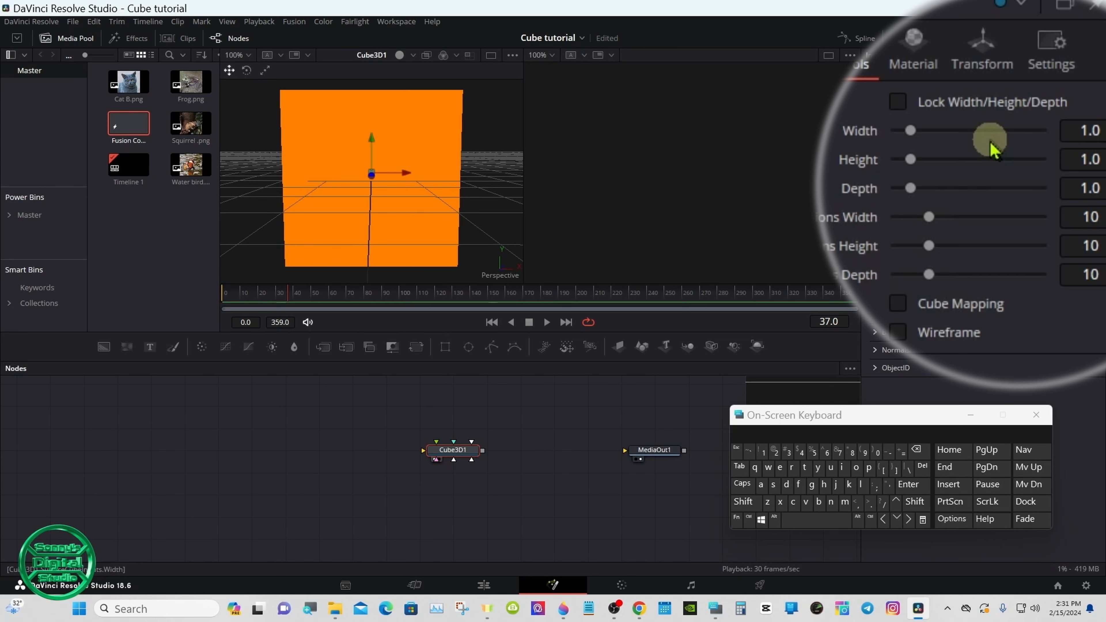
left_click(1102, 157)
left_click(918, 451)
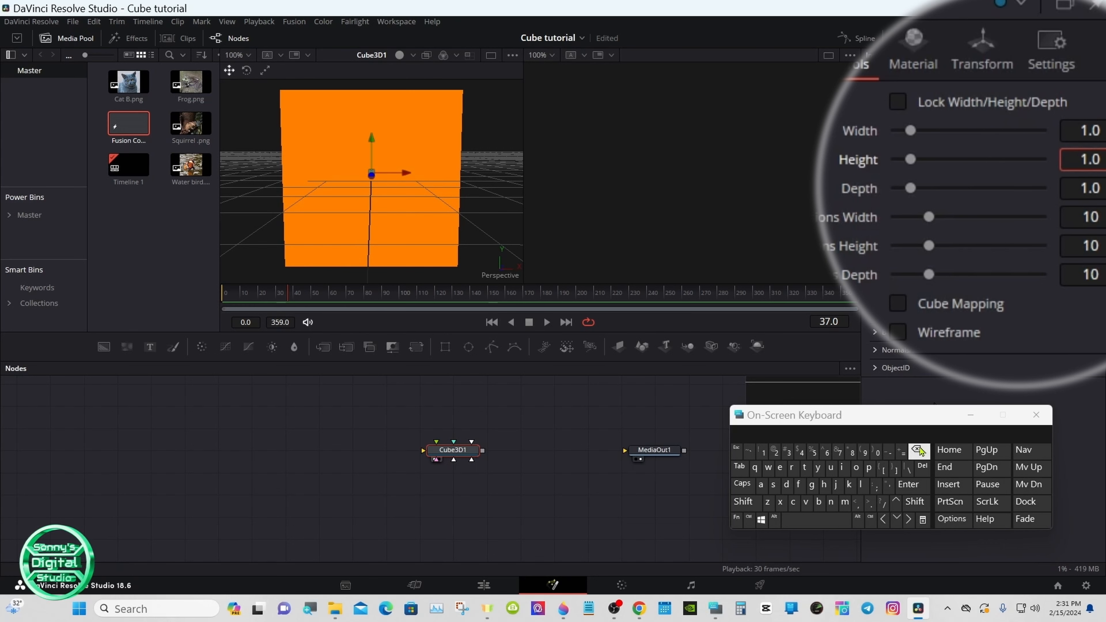
left_click(919, 451)
left_click(919, 451)
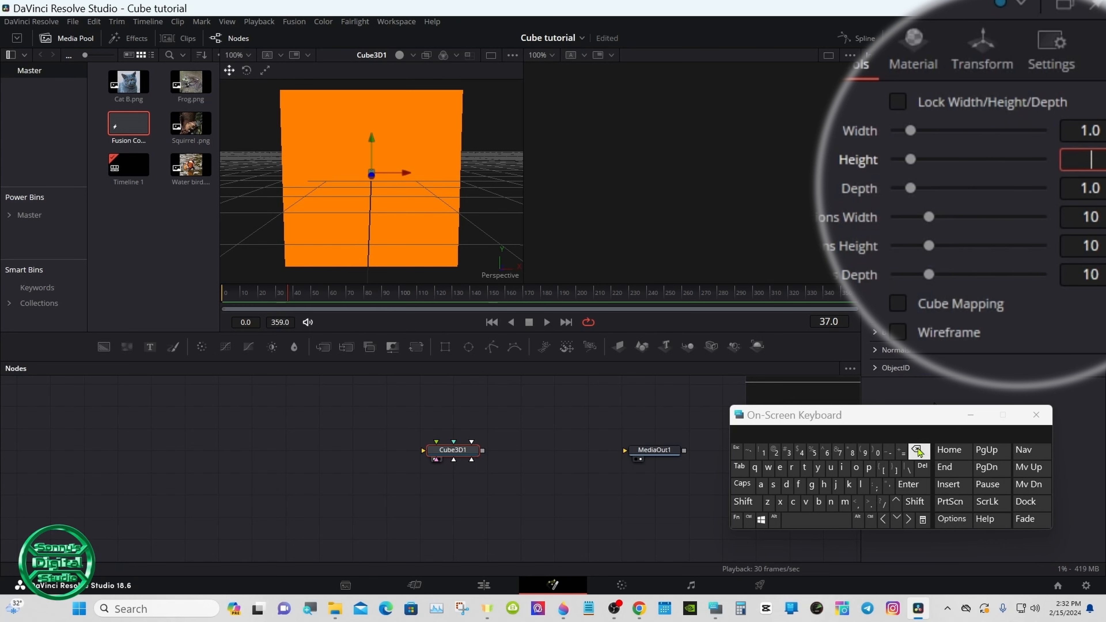
left_click(877, 451)
left_click(869, 503)
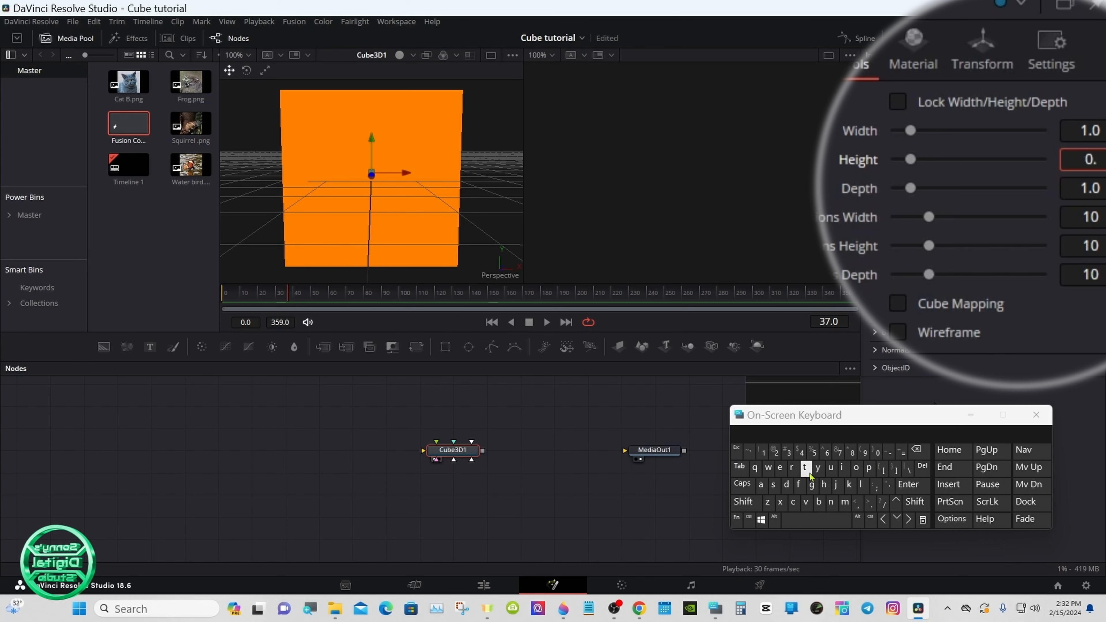
left_click(788, 453)
left_click(826, 452)
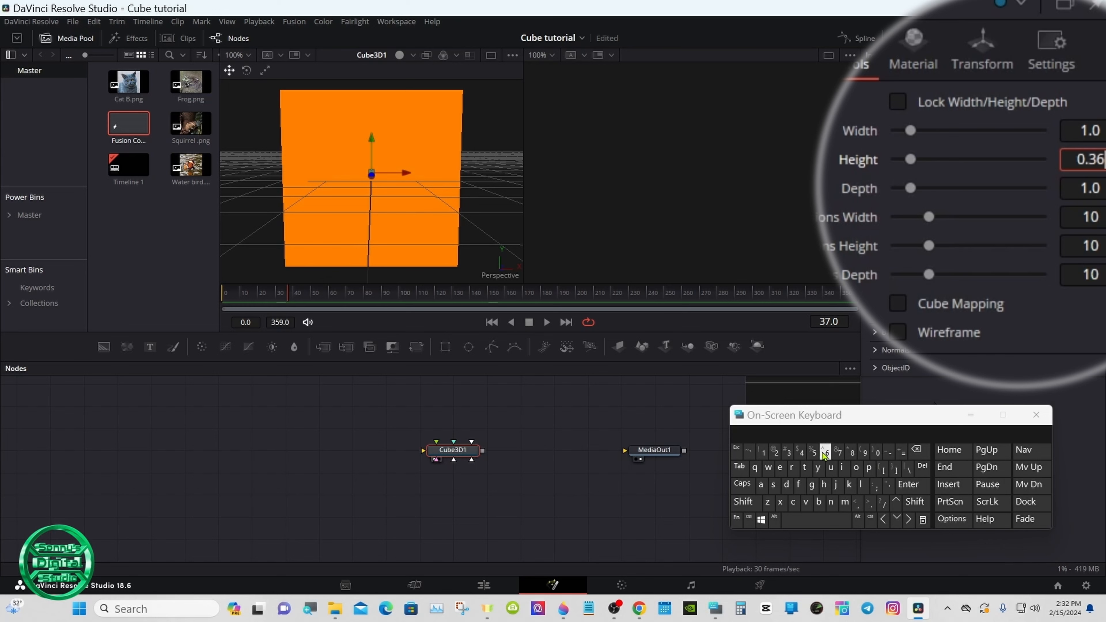
left_click(906, 485)
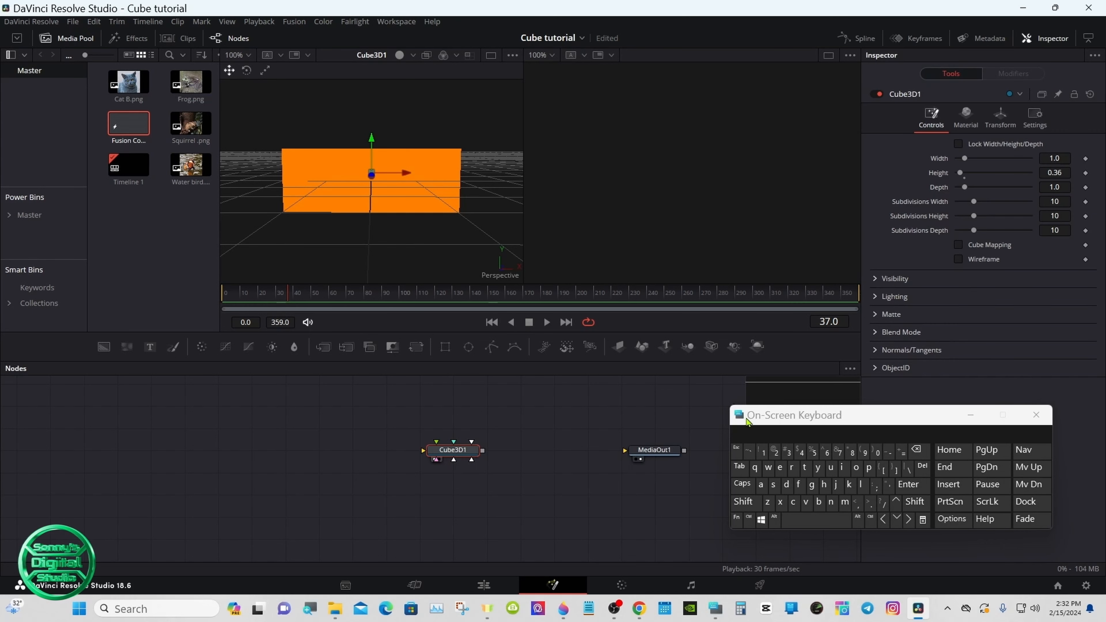
Copy the Cube3D1 node, paste it as a linked instance, and position the instance just below the original.
left_click_drag(737, 415, 731, 425)
right_click(452, 454)
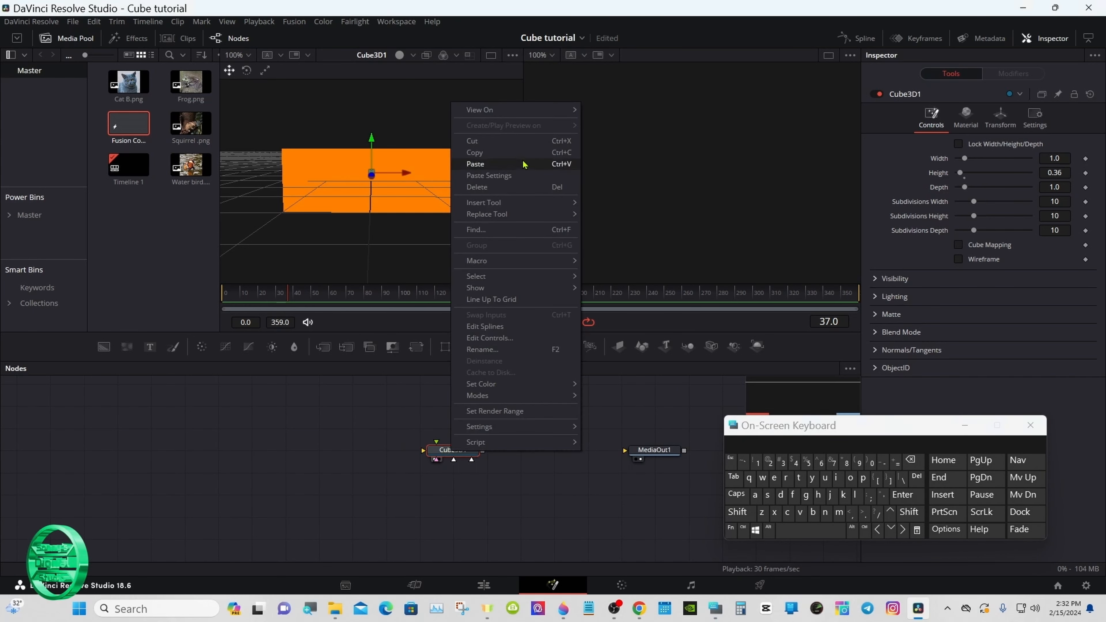
left_click(501, 154)
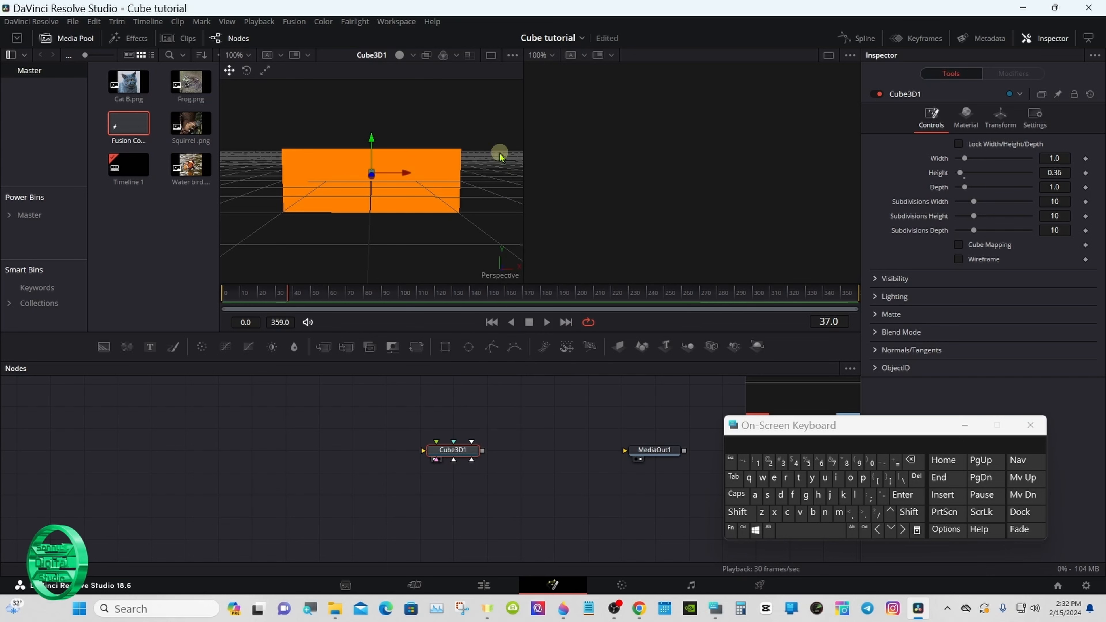
right_click(456, 518)
left_click(486, 510)
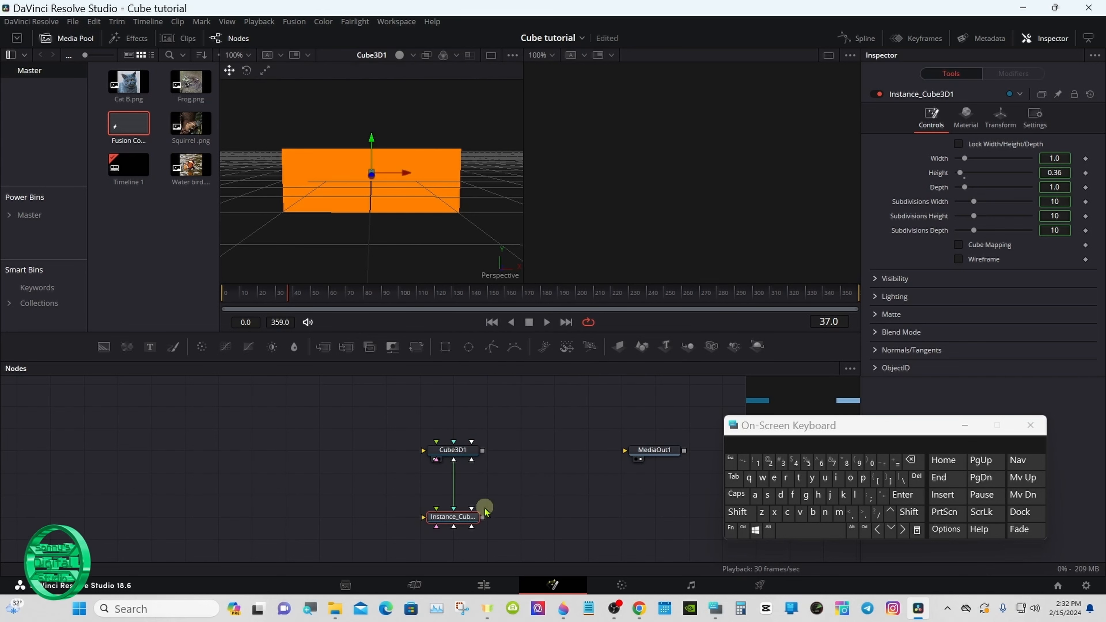
left_click(452, 559)
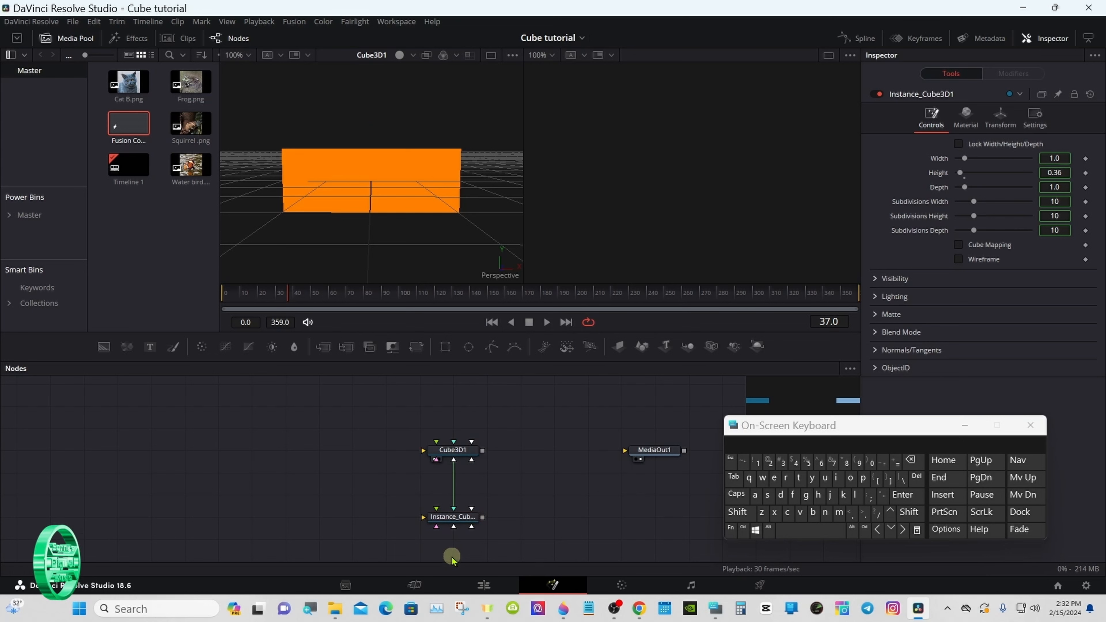
left_click_drag(451, 519, 451, 496)
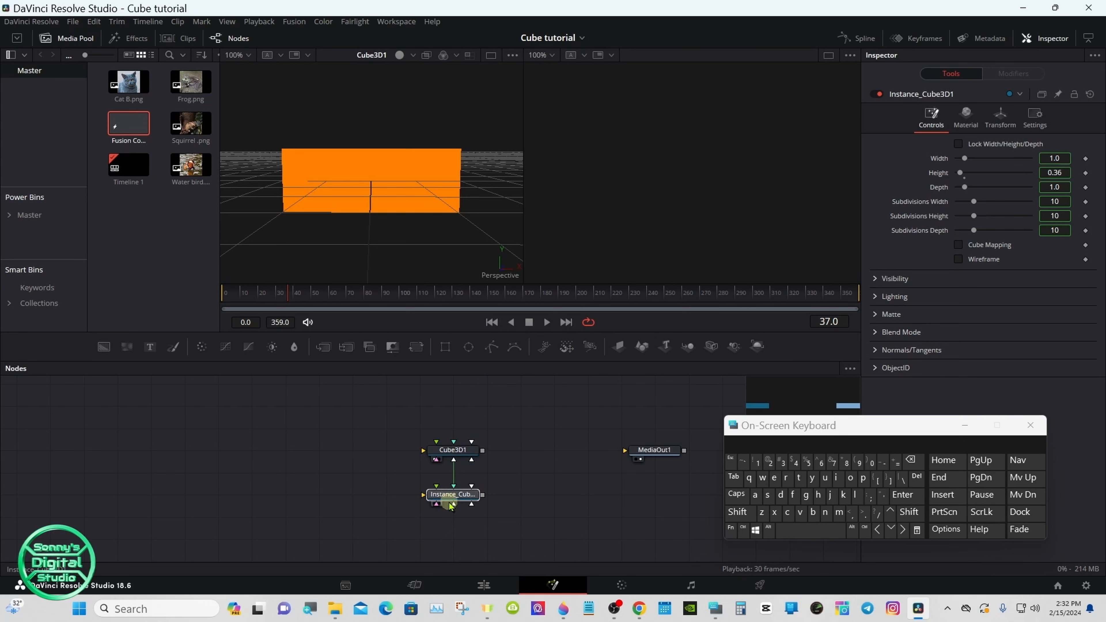
left_click(449, 548)
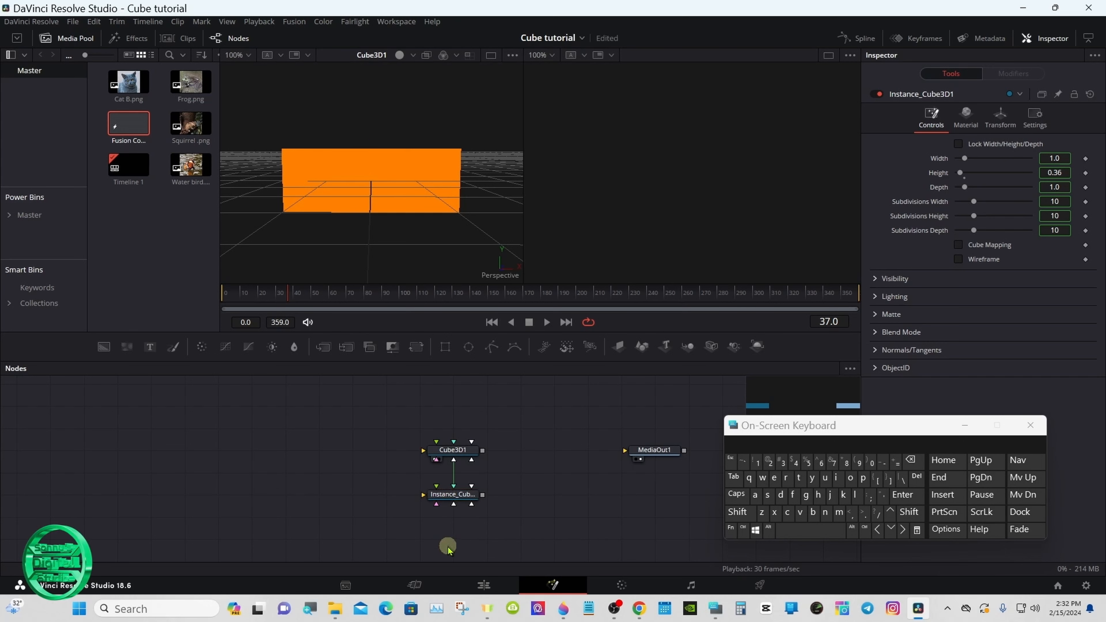
Paste a second linked instance of the cube below the first and combine all three cubes in a Merge 3D shown in the first viewer.
right_click(448, 548)
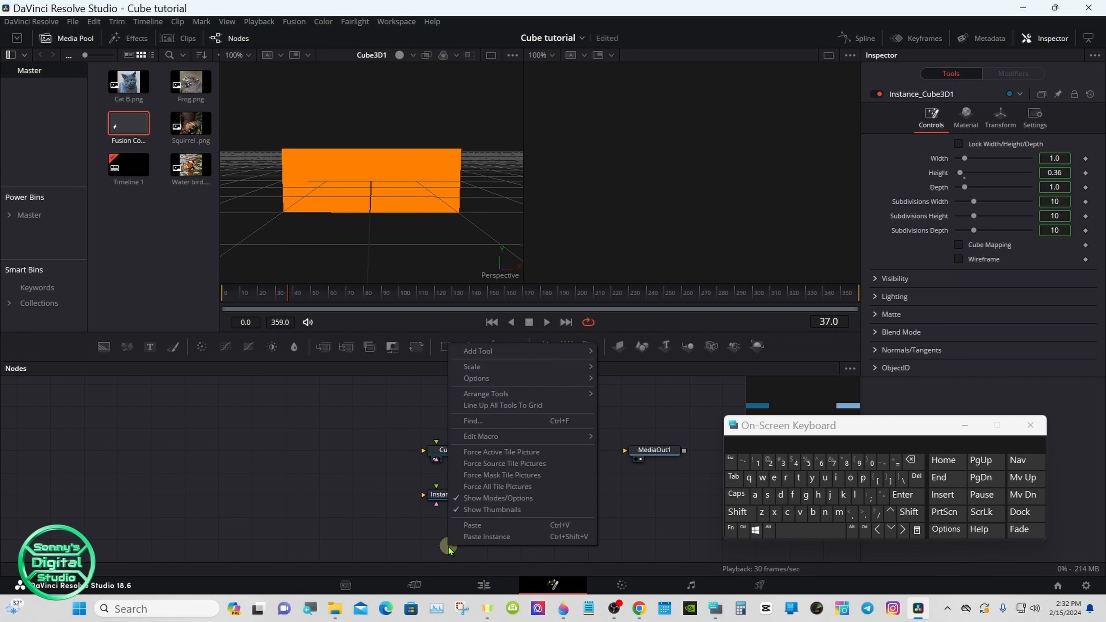
left_click(476, 539)
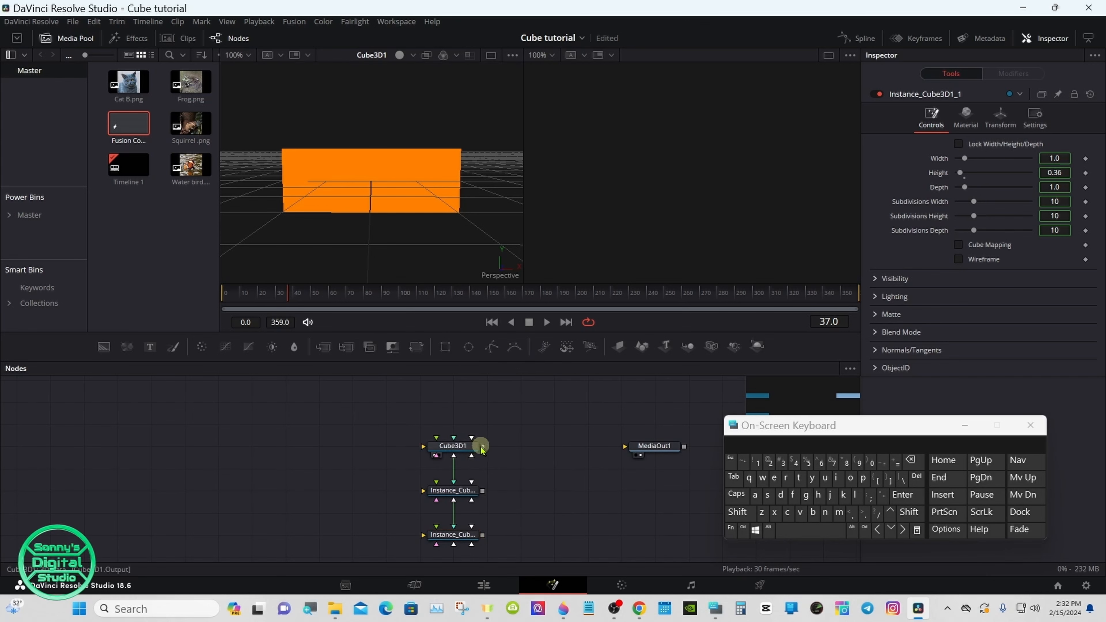
left_click_drag(482, 449, 486, 495)
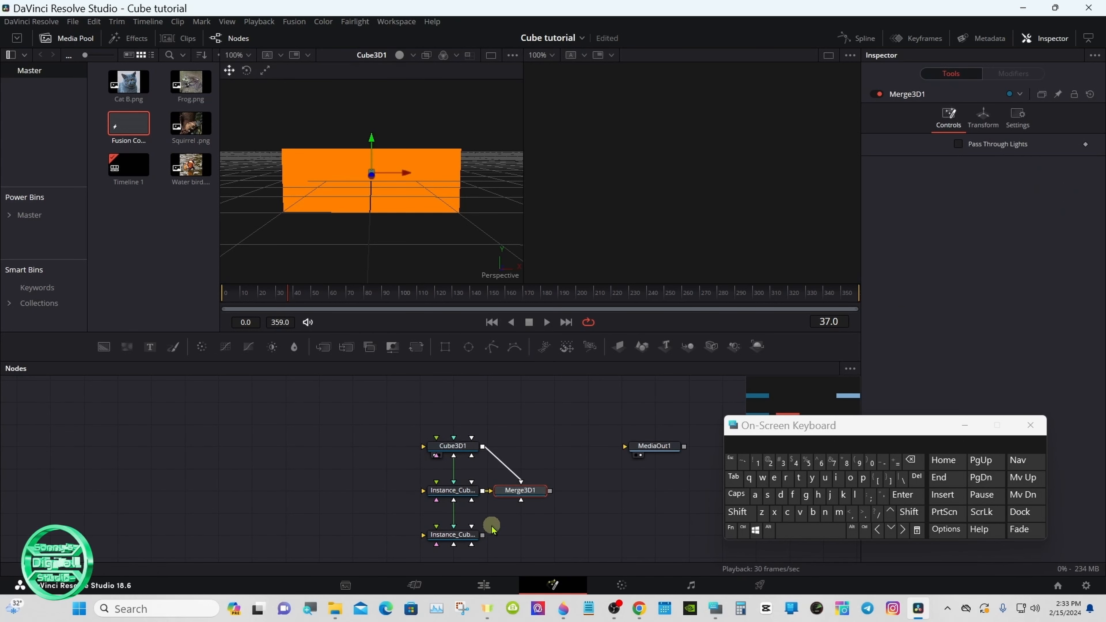
left_click_drag(483, 535, 432, 252)
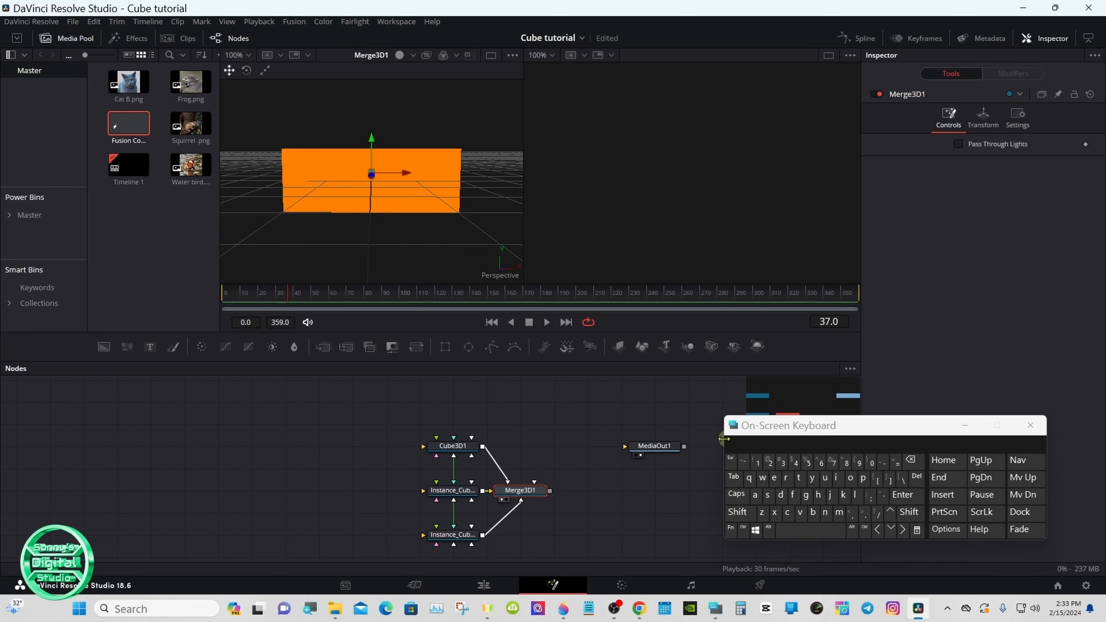
Try moving the original Cube3D1 up and down along Y, and reset its Y translation.
left_click(456, 448)
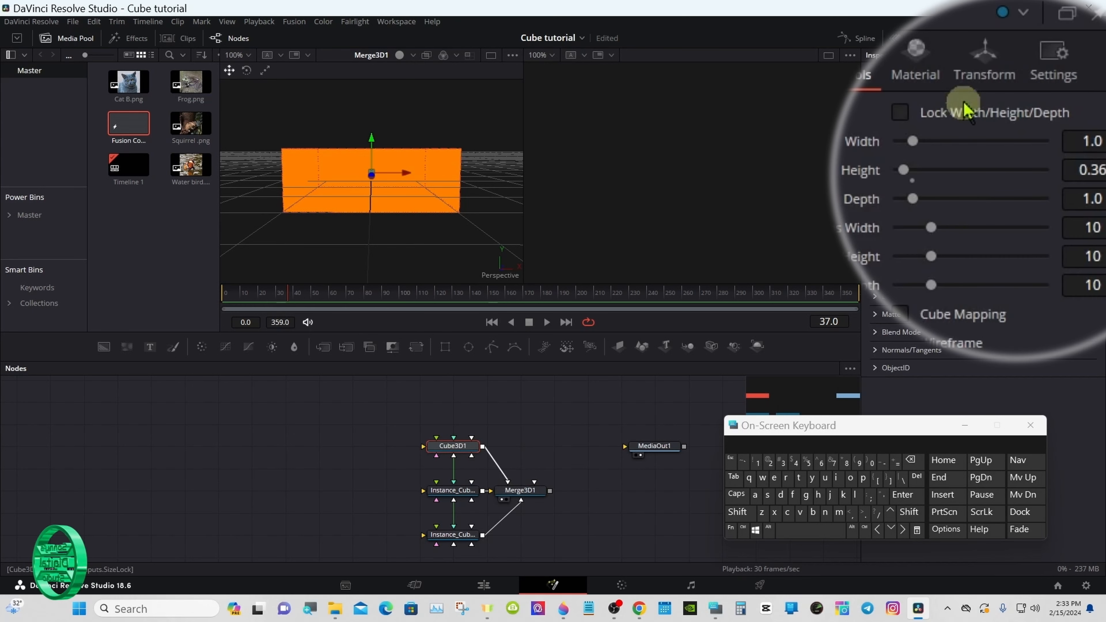
left_click(980, 70)
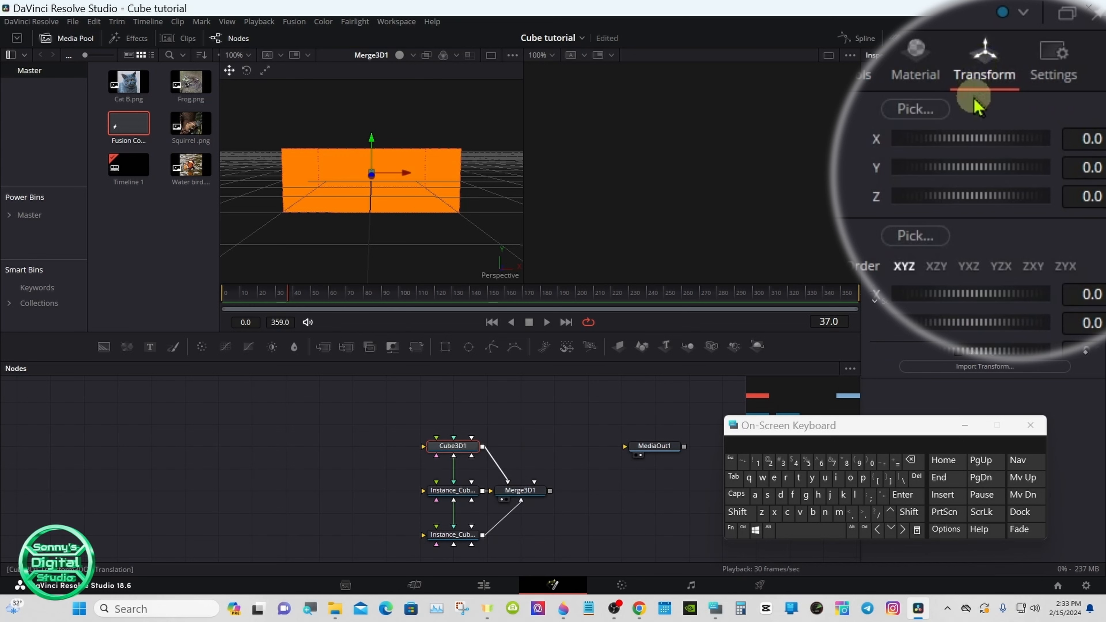
left_click_drag(968, 168, 973, 172)
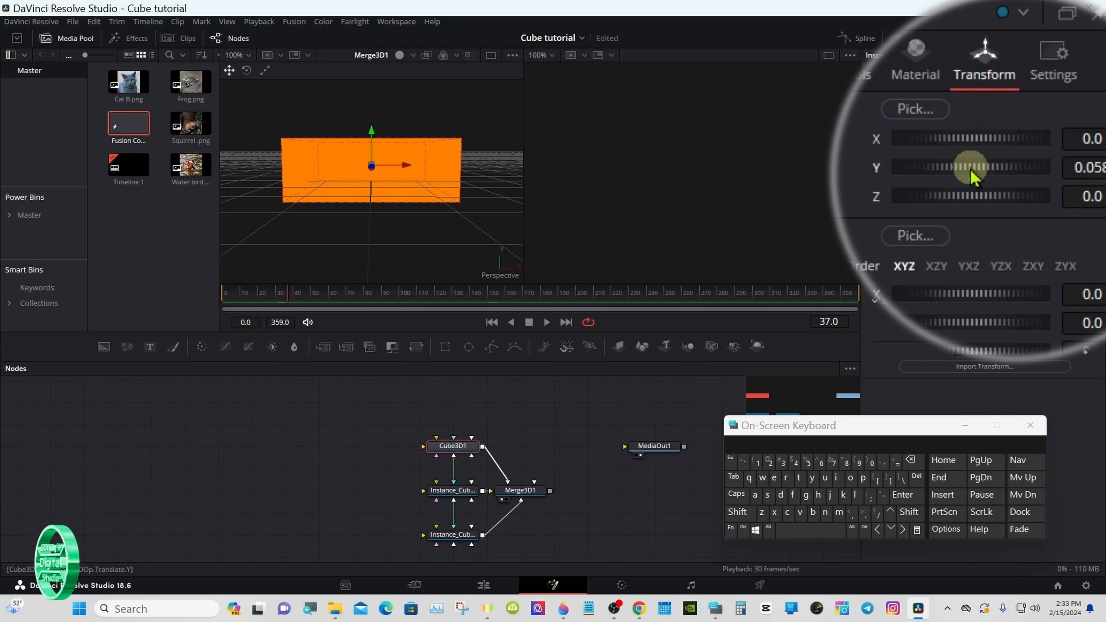
left_click_drag(974, 175, 955, 172)
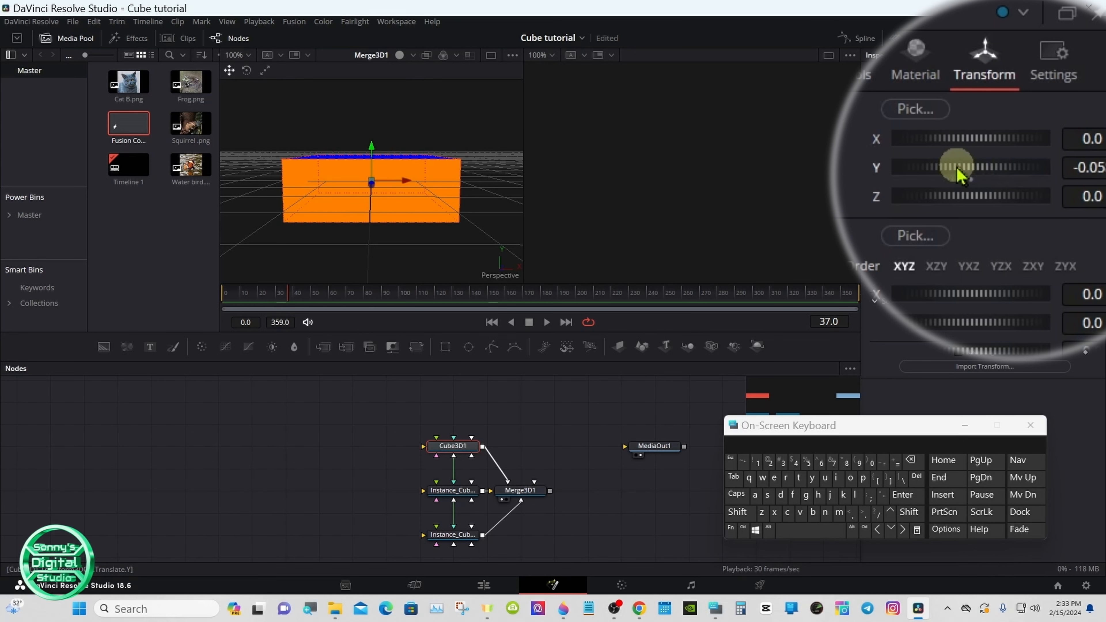
double_click(876, 170)
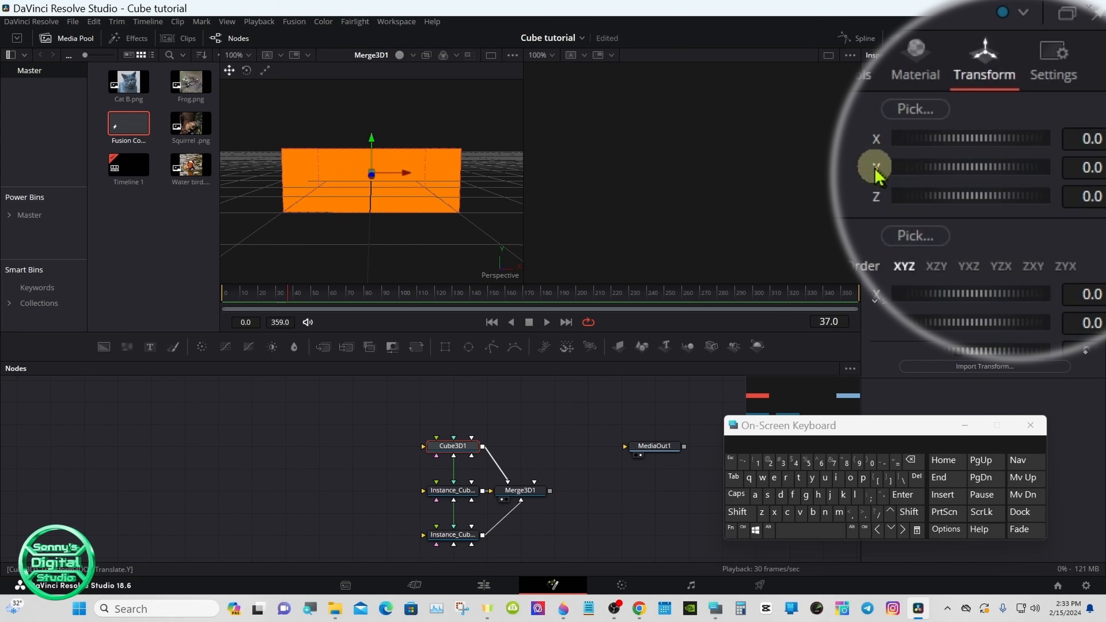
Deinstance the Y translation of Instance_Cube3D1, test moving it along Y, and reset the value to 0.
left_click(454, 492)
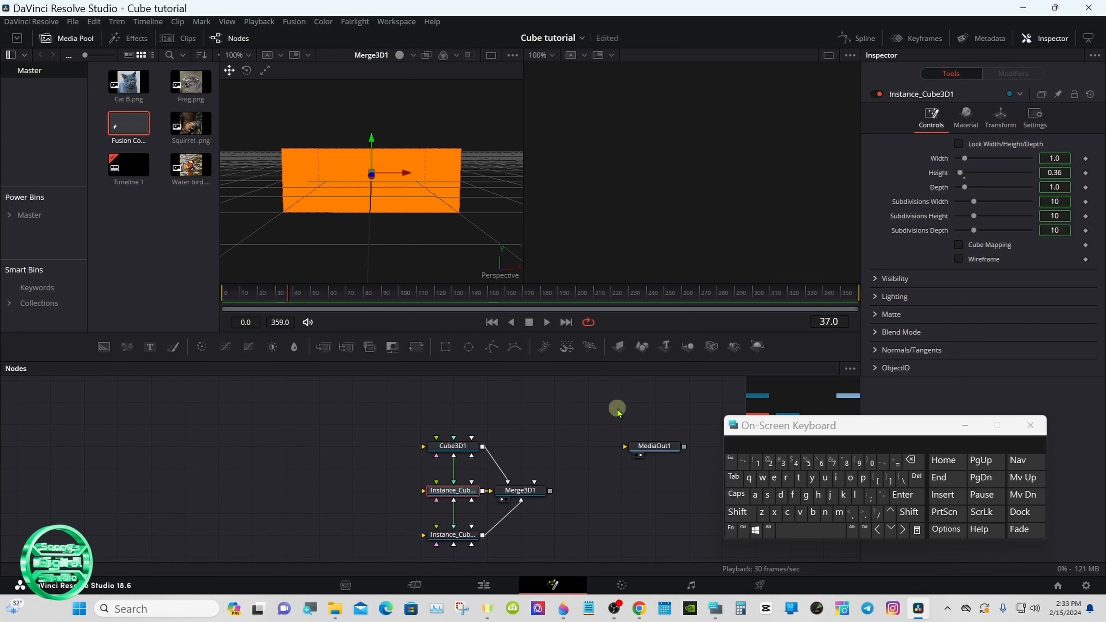
left_click(1001, 116)
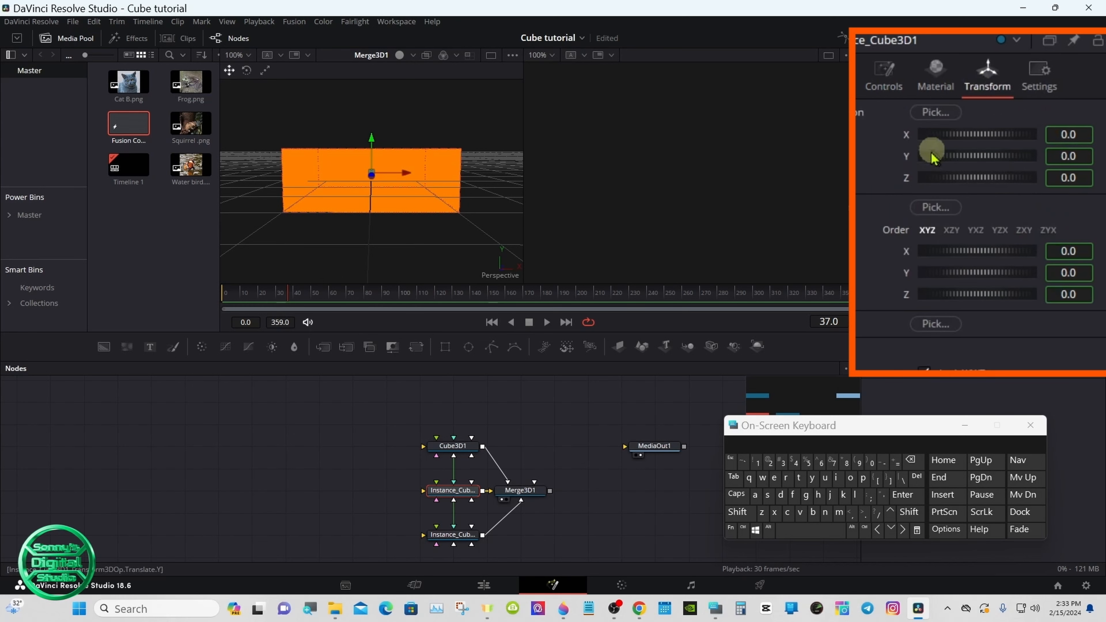
right_click(907, 164)
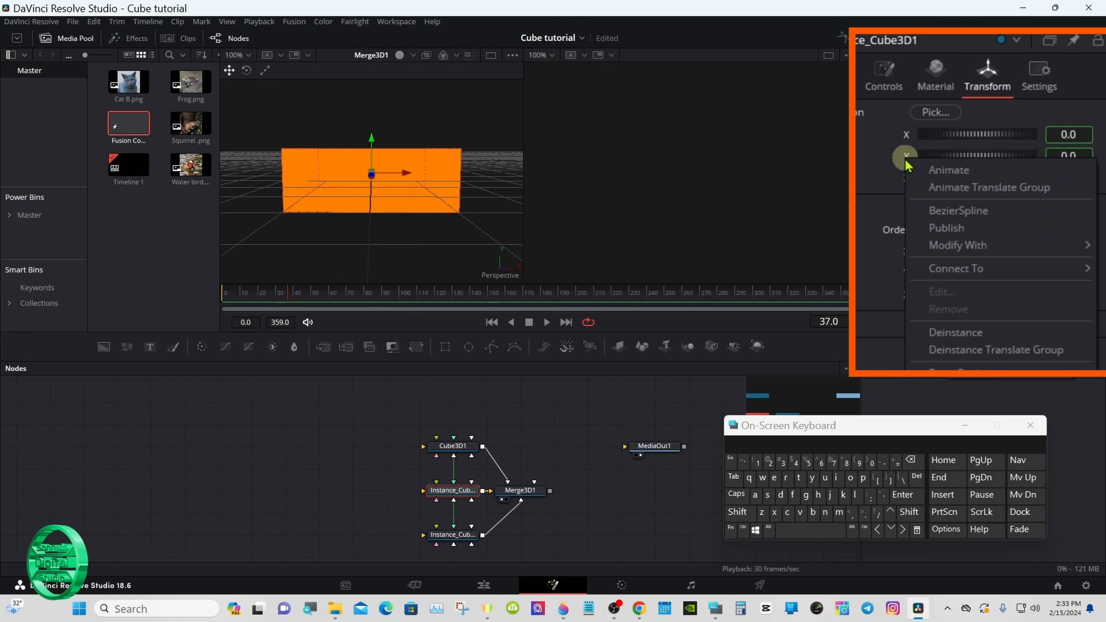
left_click(946, 334)
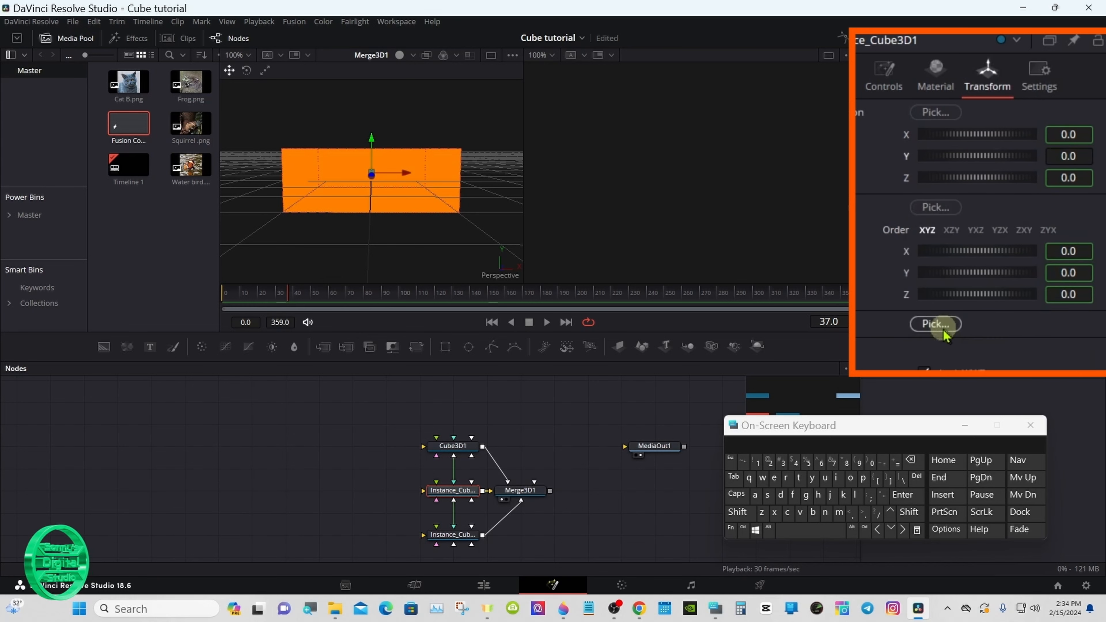
left_click_drag(961, 156, 974, 158)
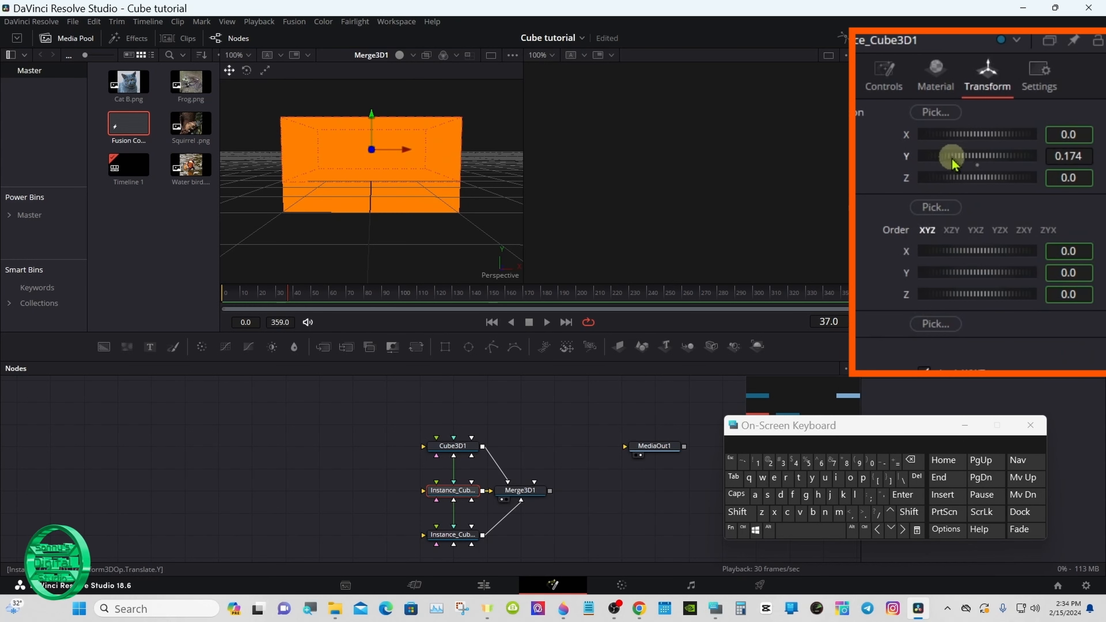
double_click(906, 158)
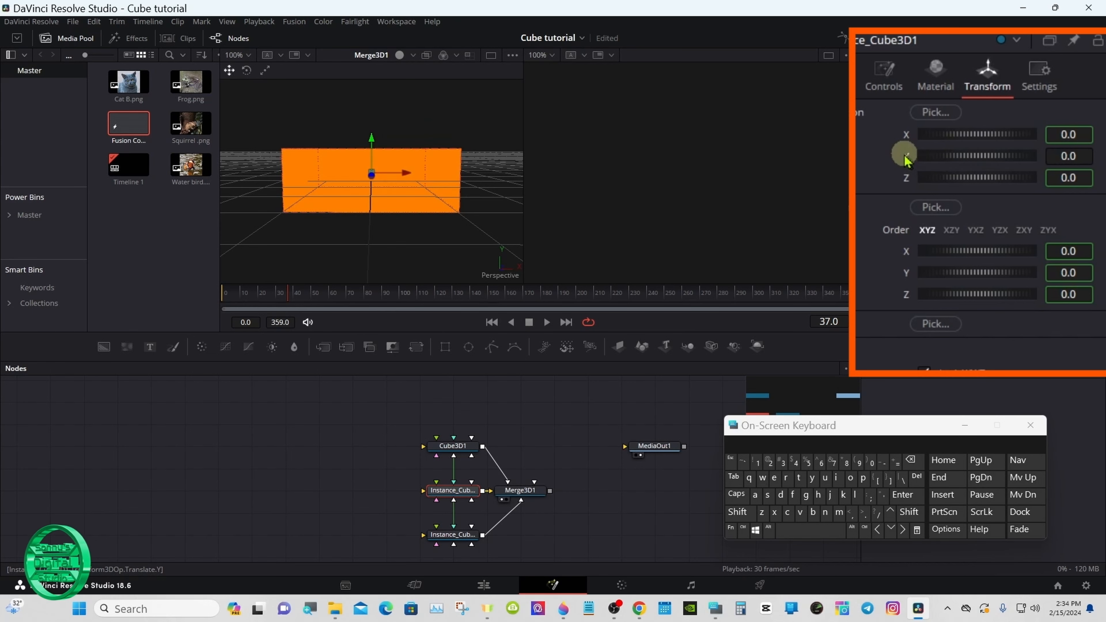
Deinstance the Y translation of Instance_Cube3D1_1 and lower that slice to a Y of -0.377.
left_click(453, 539)
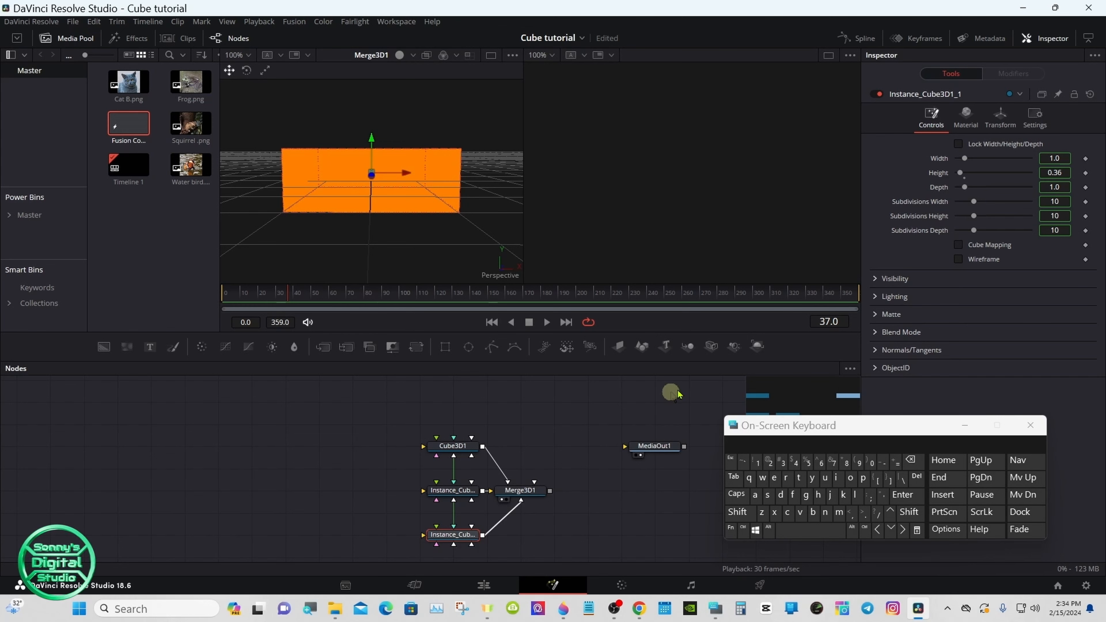
left_click(1000, 118)
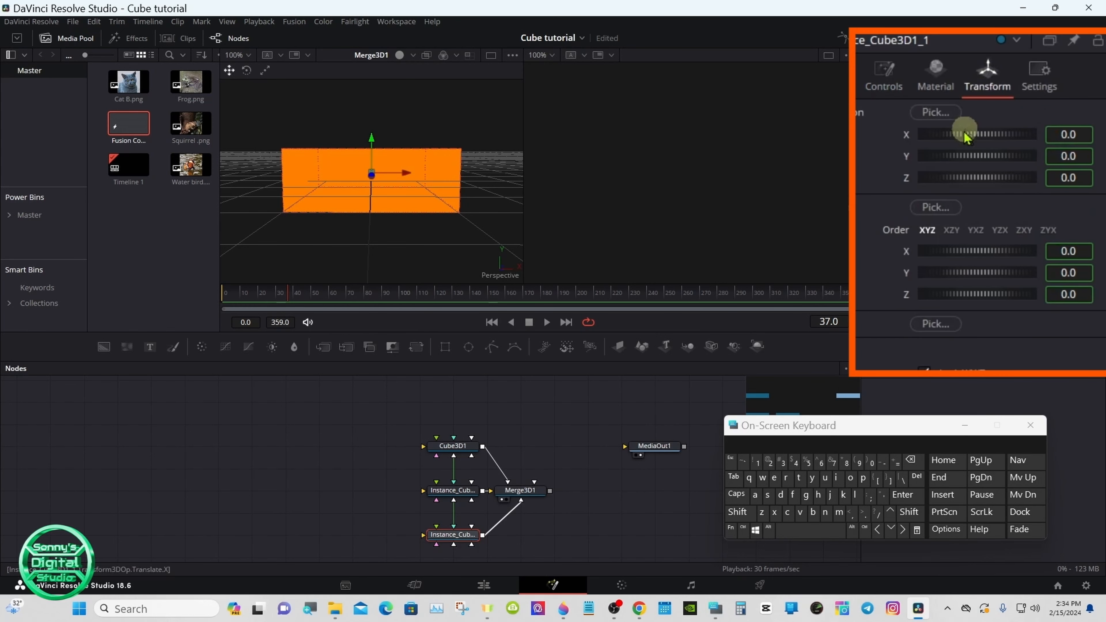
right_click(906, 158)
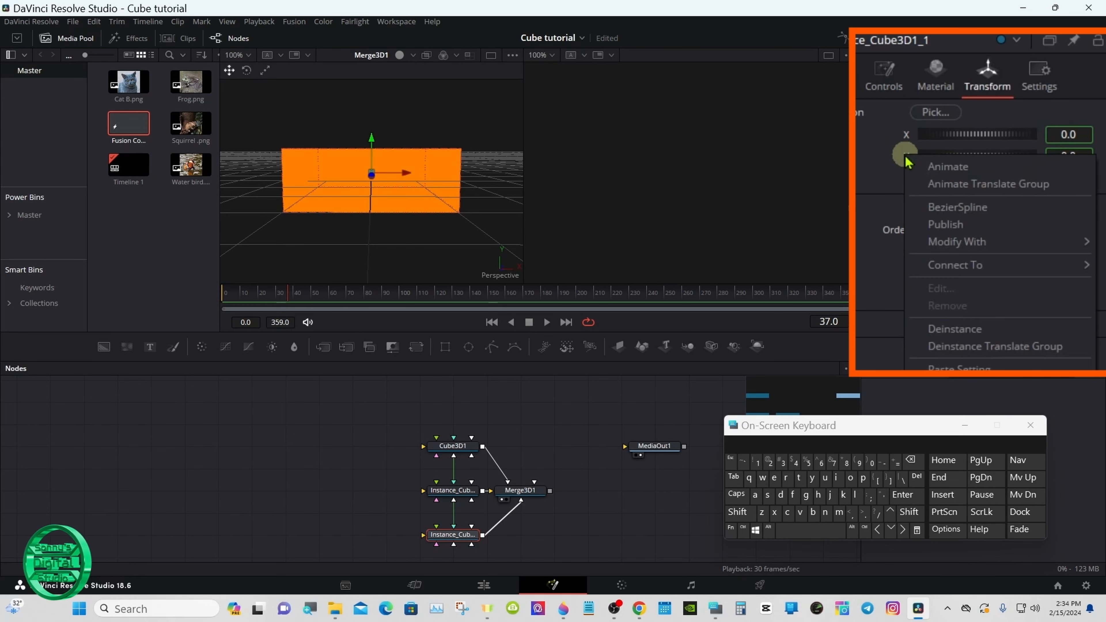
left_click(968, 331)
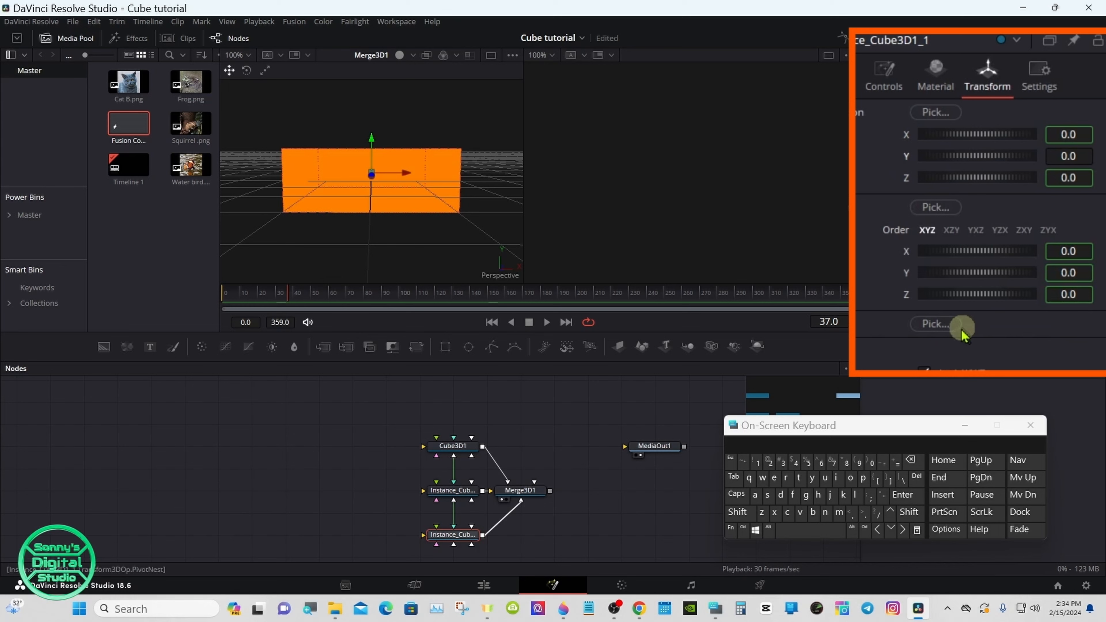
left_click_drag(972, 153, 971, 152)
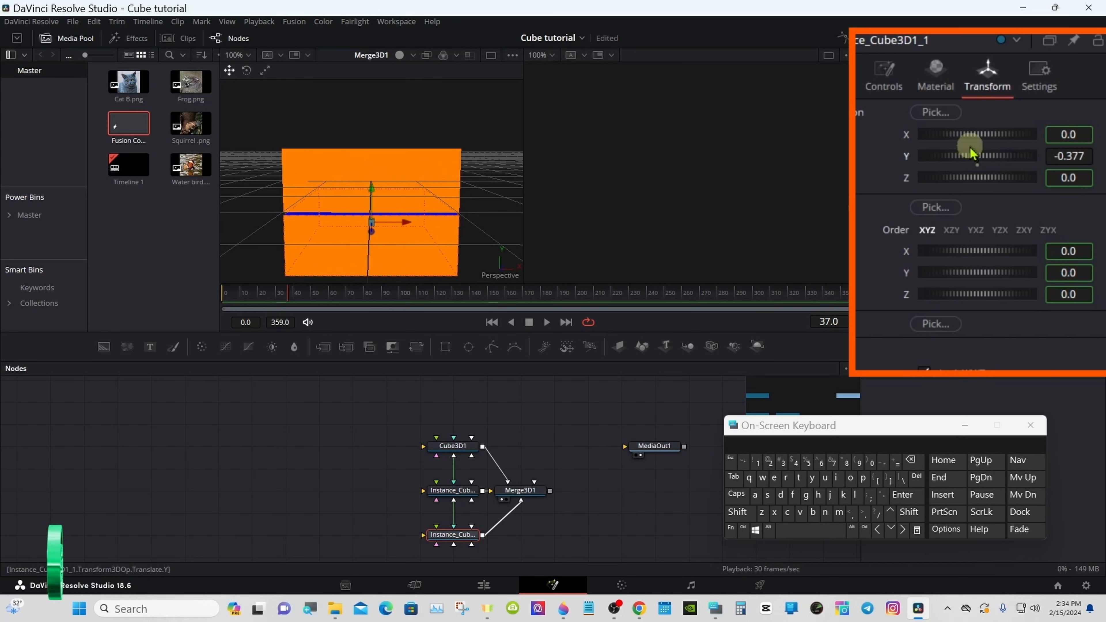
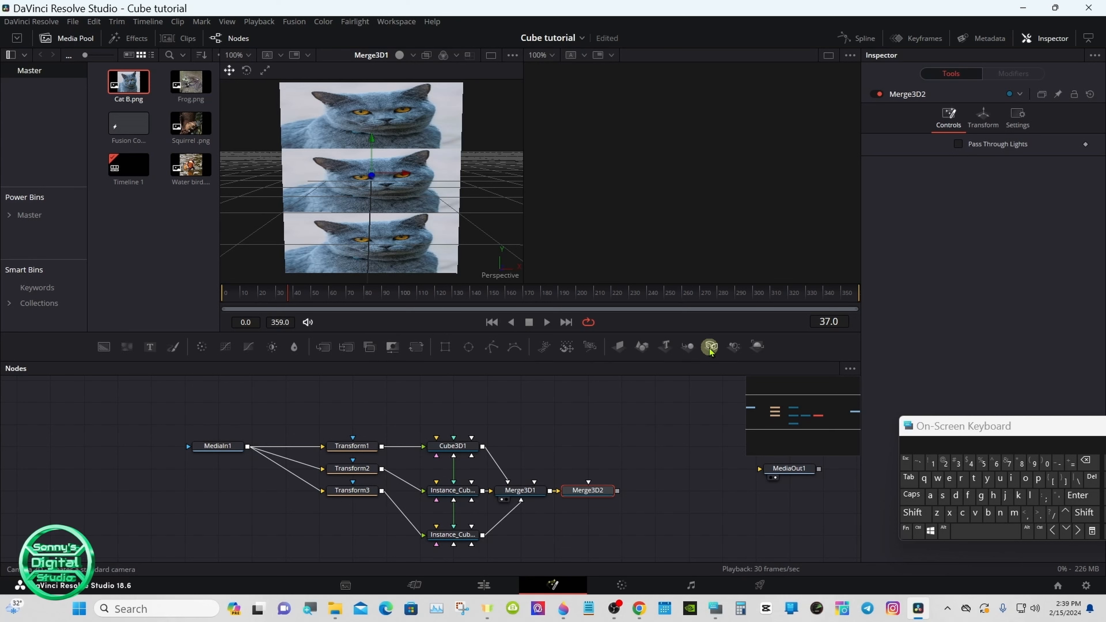
Add a Camera 3D and a Renderer 3D to Merge3D2, and connect the renderer's output to MediaOut1.
left_click(710, 348)
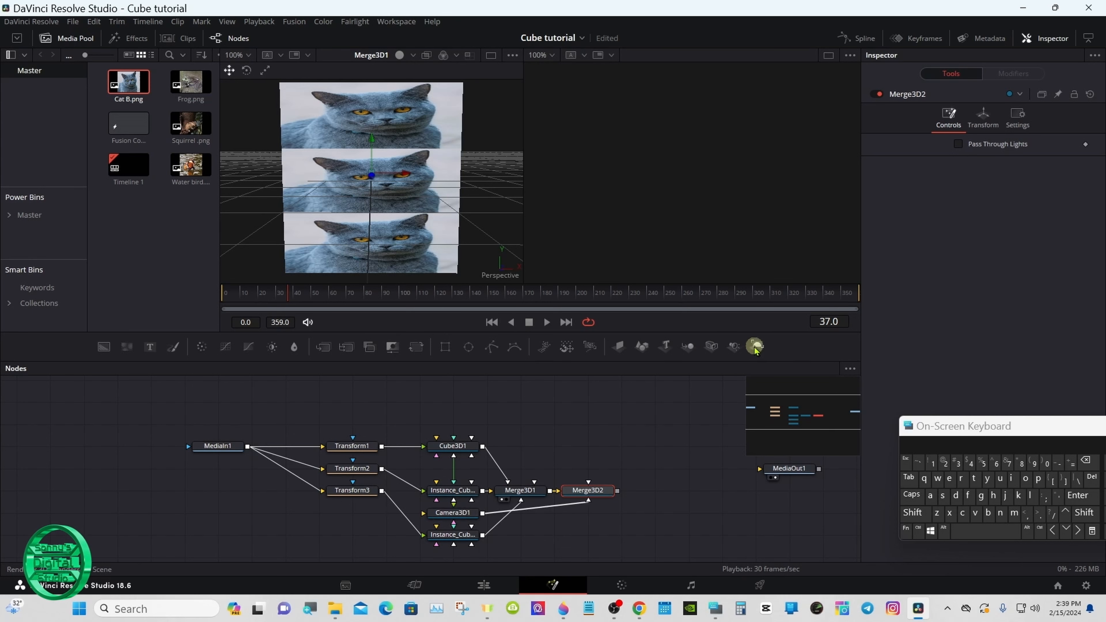
left_click(754, 347)
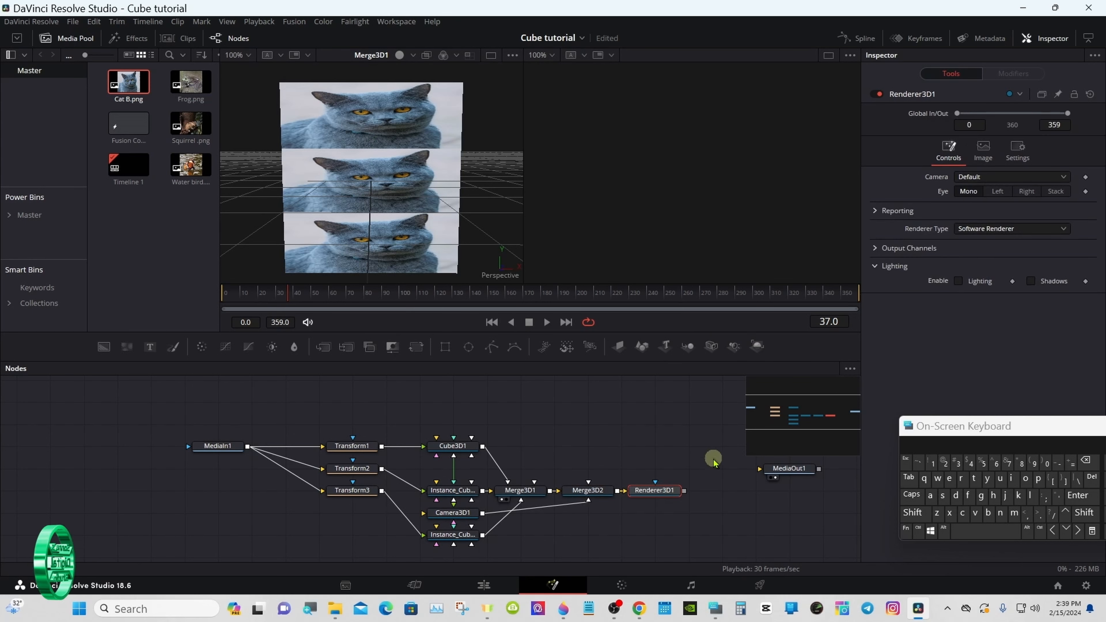
left_click_drag(683, 491, 780, 490)
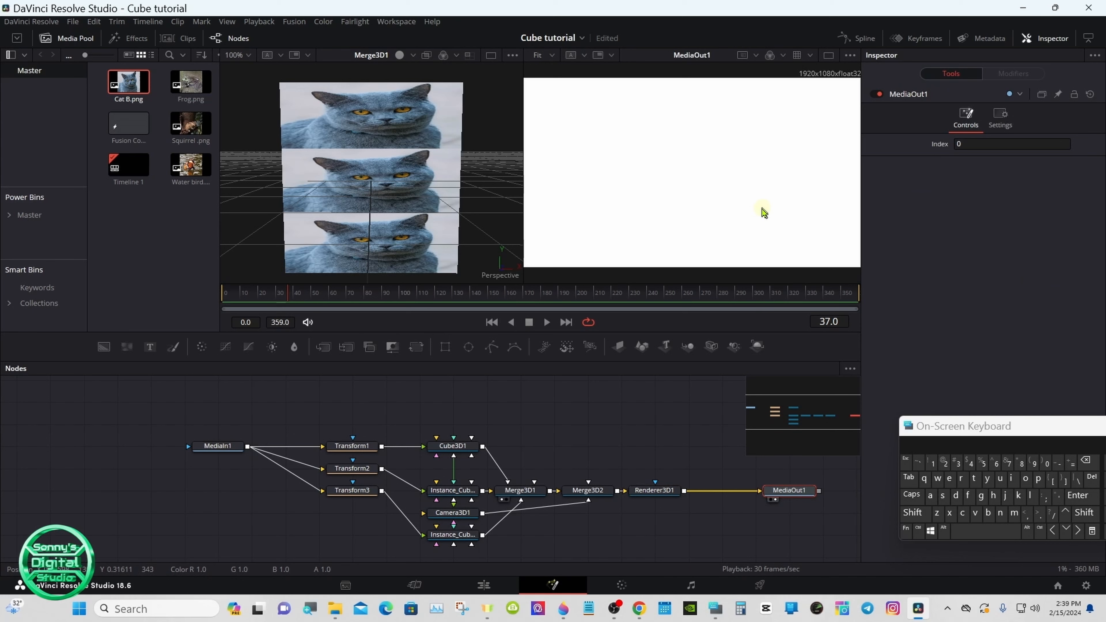
Set the Renderer3D1 node's renderer type to Hardware Renderer.
left_click(659, 491)
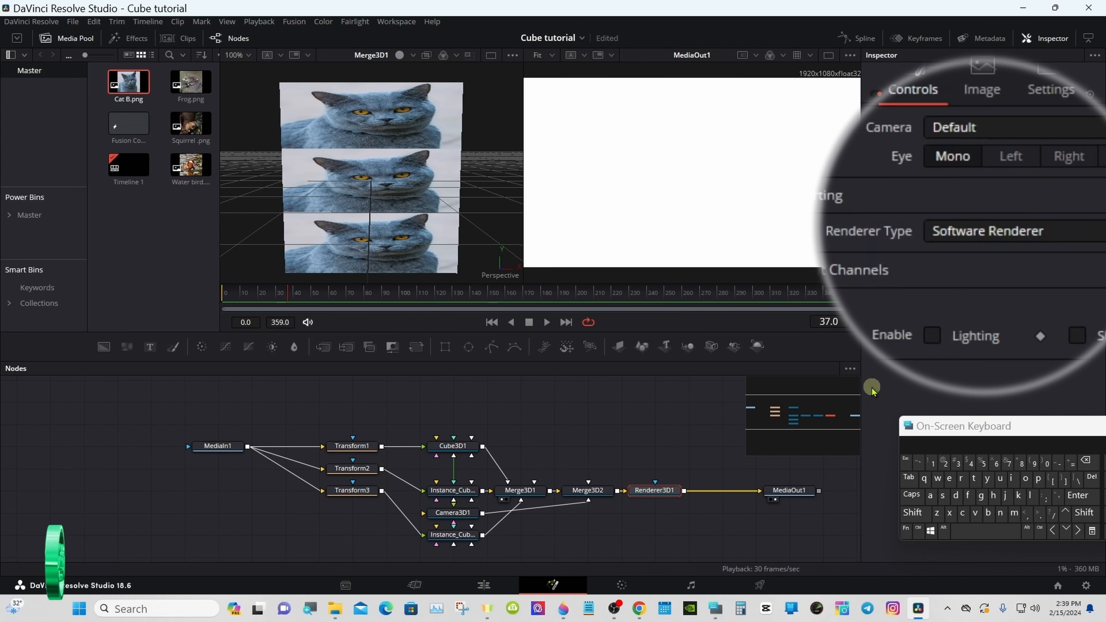
left_click(1002, 237)
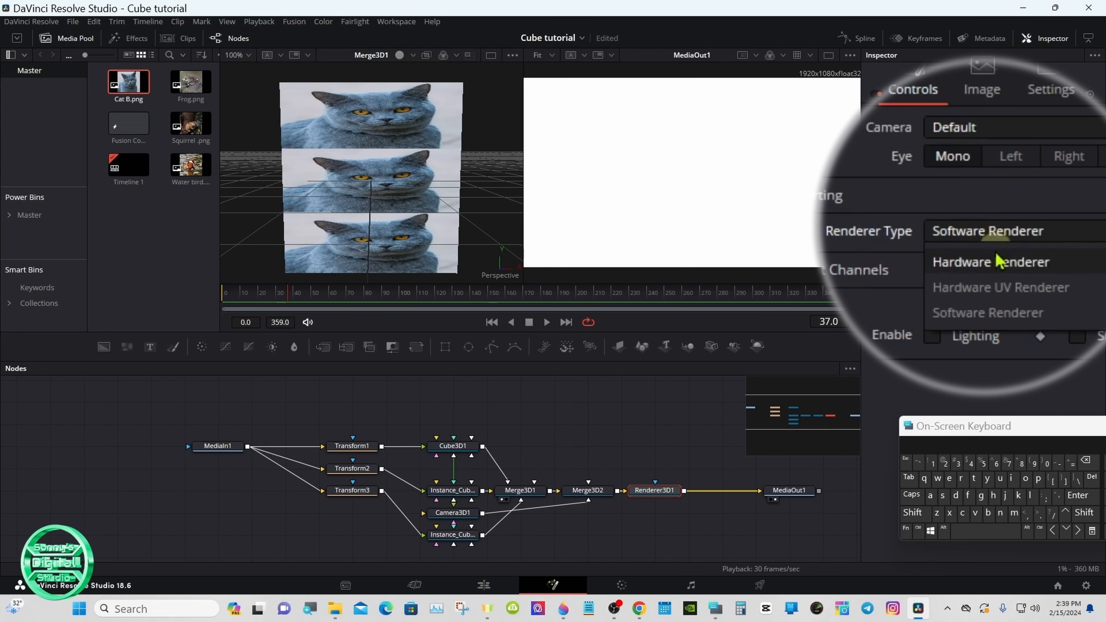
left_click(996, 263)
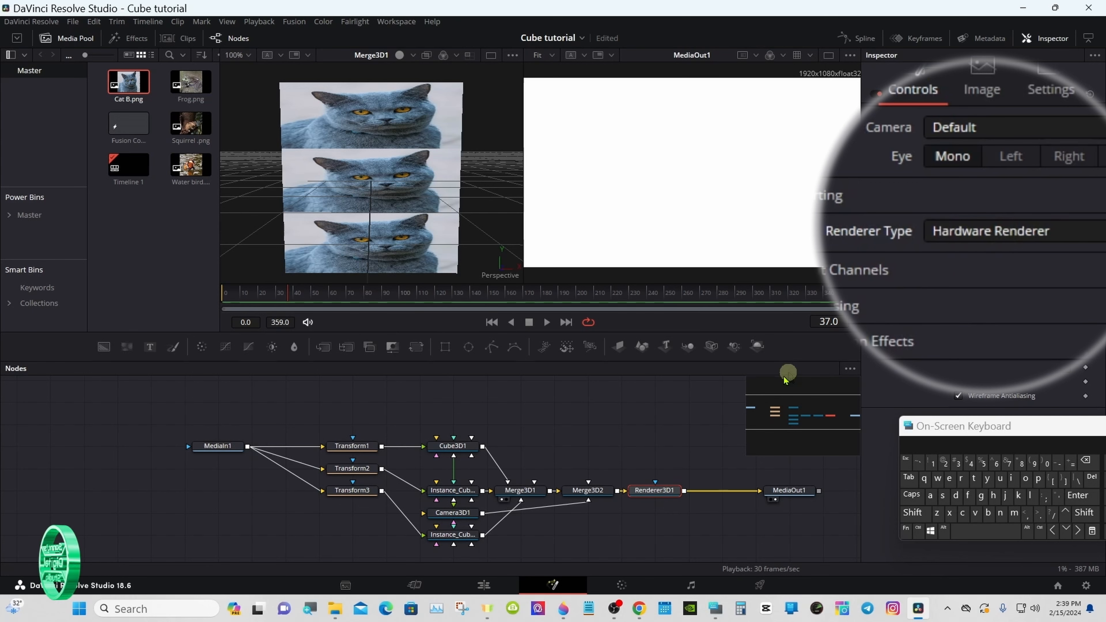
Place the Camera3D1 node below Merge3D2, enable its Use Target option, and pull the camera back to a Z translation of about 5.94.
left_click_drag(441, 521, 576, 521)
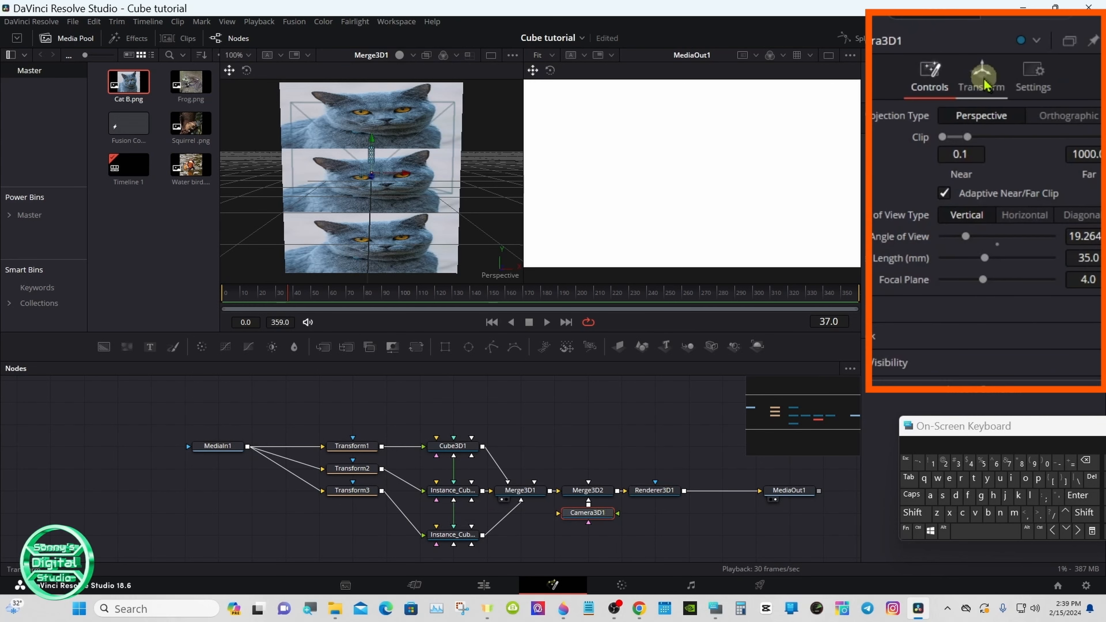
left_click(983, 80)
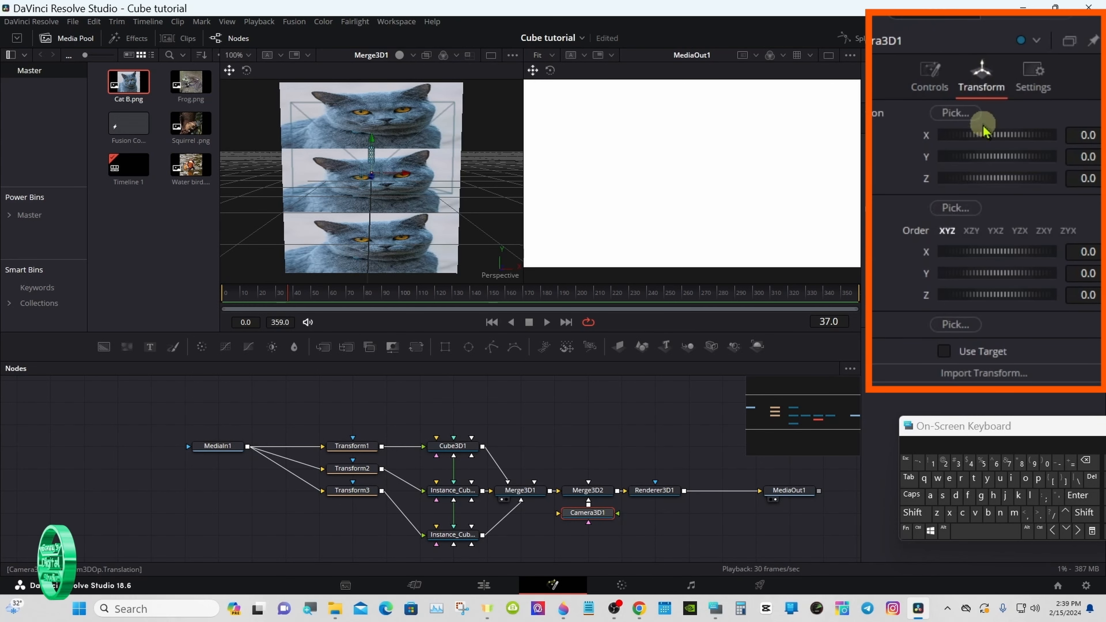
left_click(944, 352)
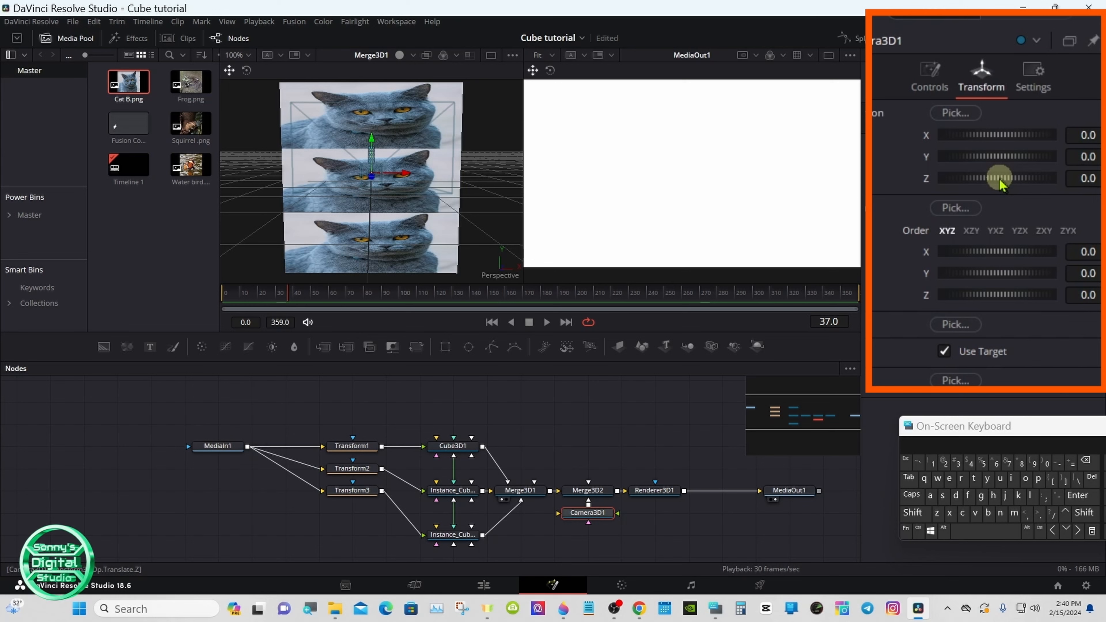
left_click_drag(1000, 181, 1038, 170)
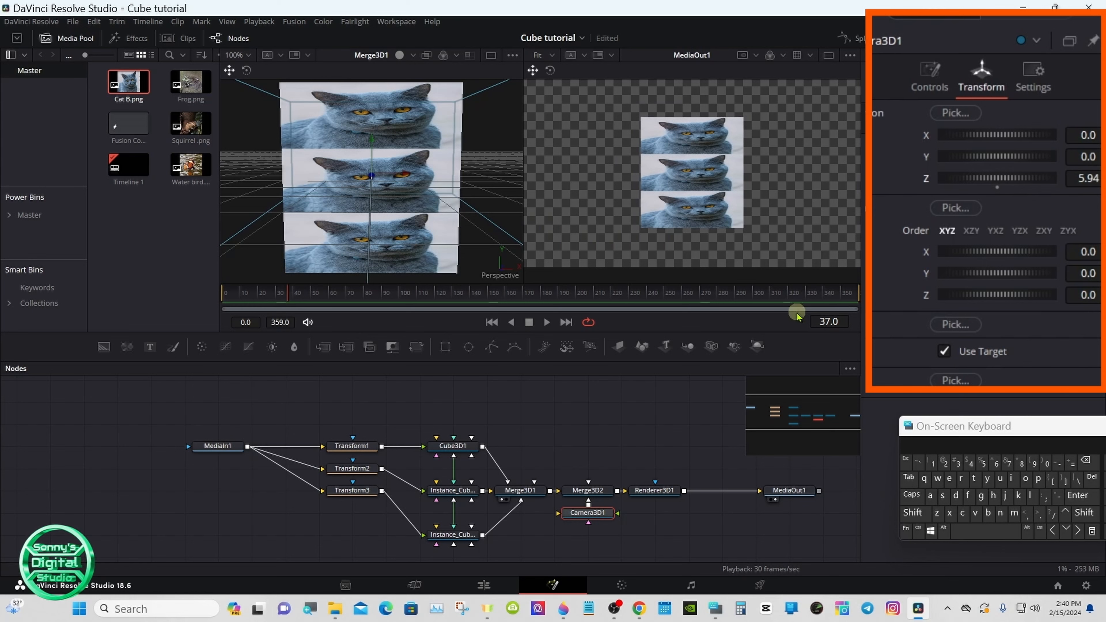
Disable Use Size and Aspect on the Transform1 node and set its Y Size to 3.
left_click(360, 453)
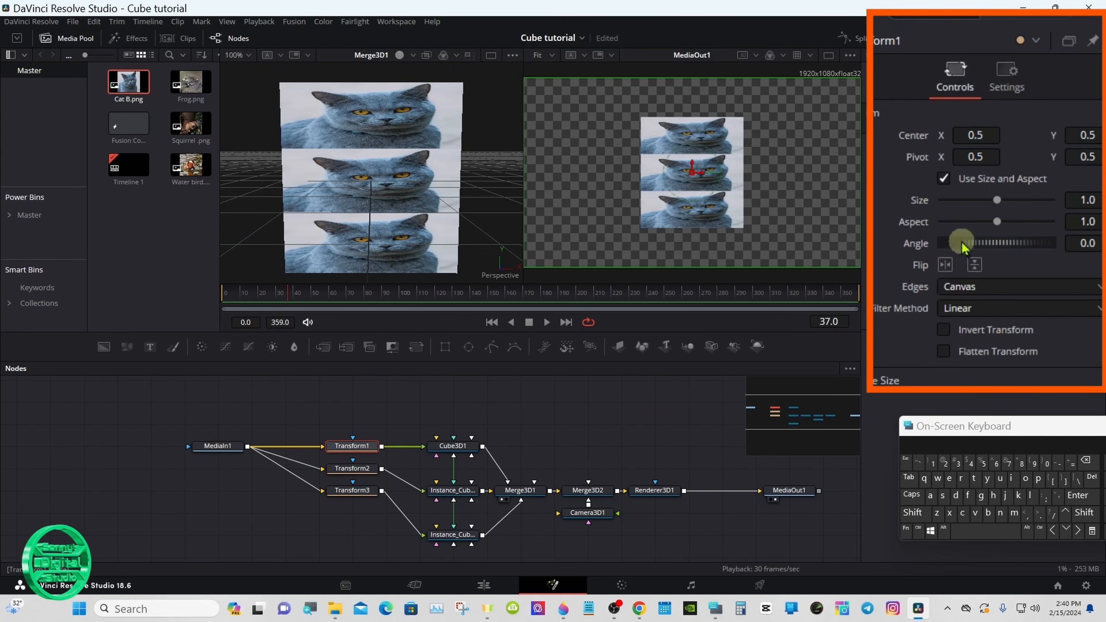
left_click(943, 179)
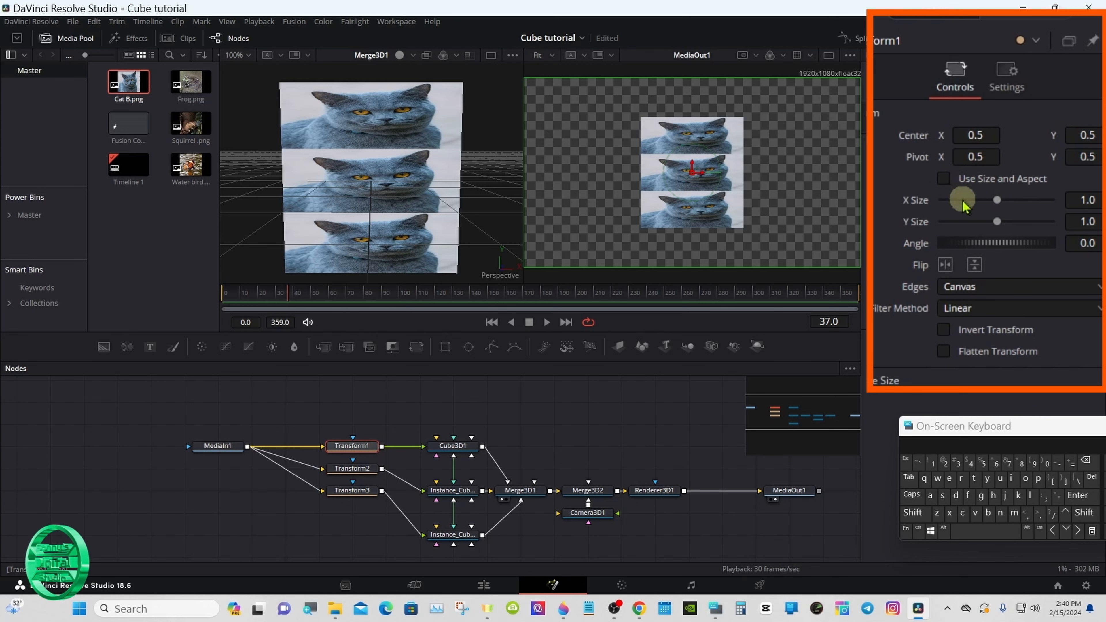
left_click(1095, 221)
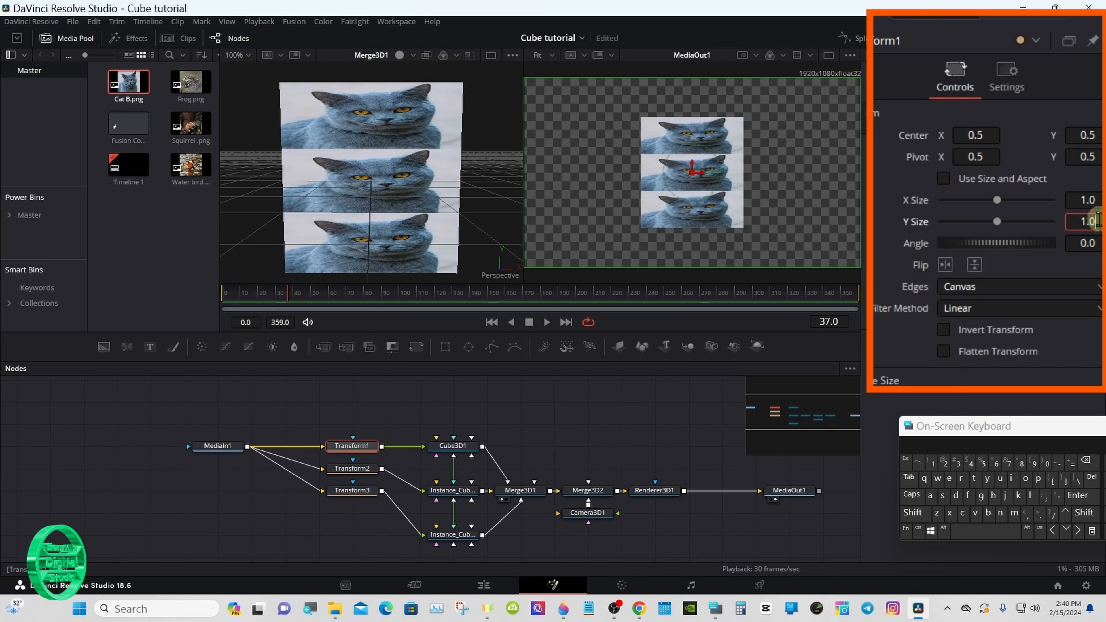
left_click_drag(1012, 429, 854, 431)
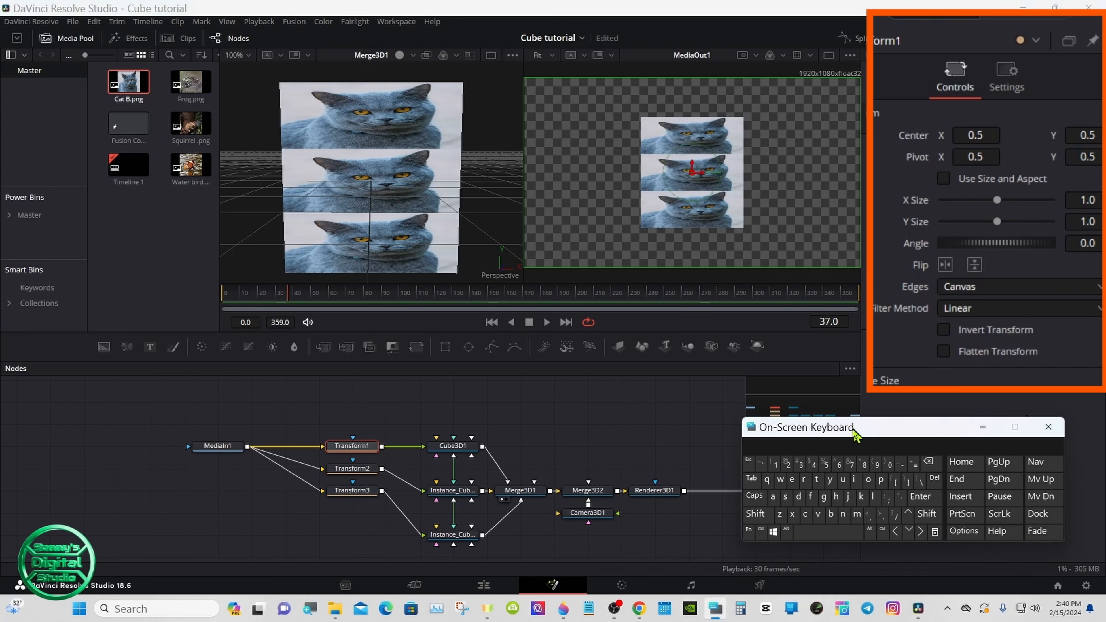
left_click(1097, 221)
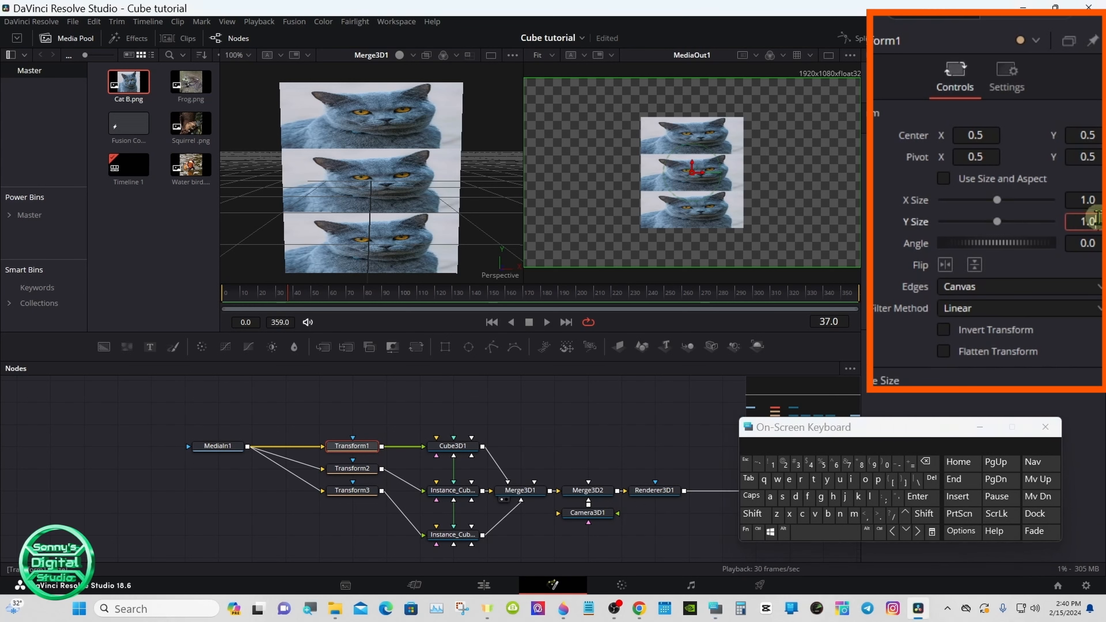
left_click(927, 462)
left_click(926, 461)
left_click(927, 461)
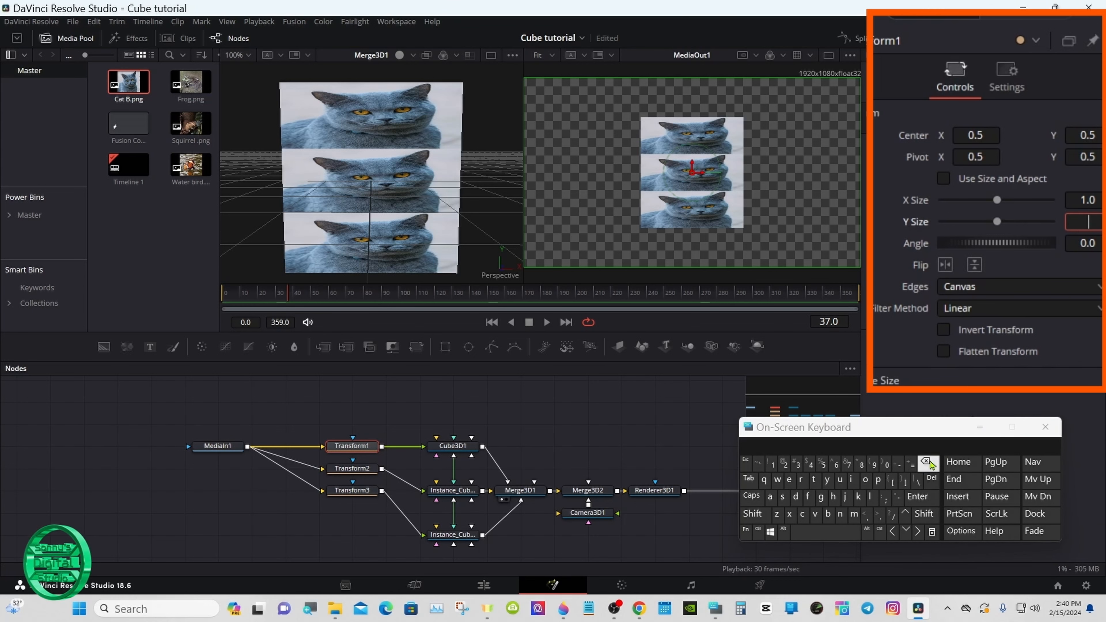
left_click(797, 465)
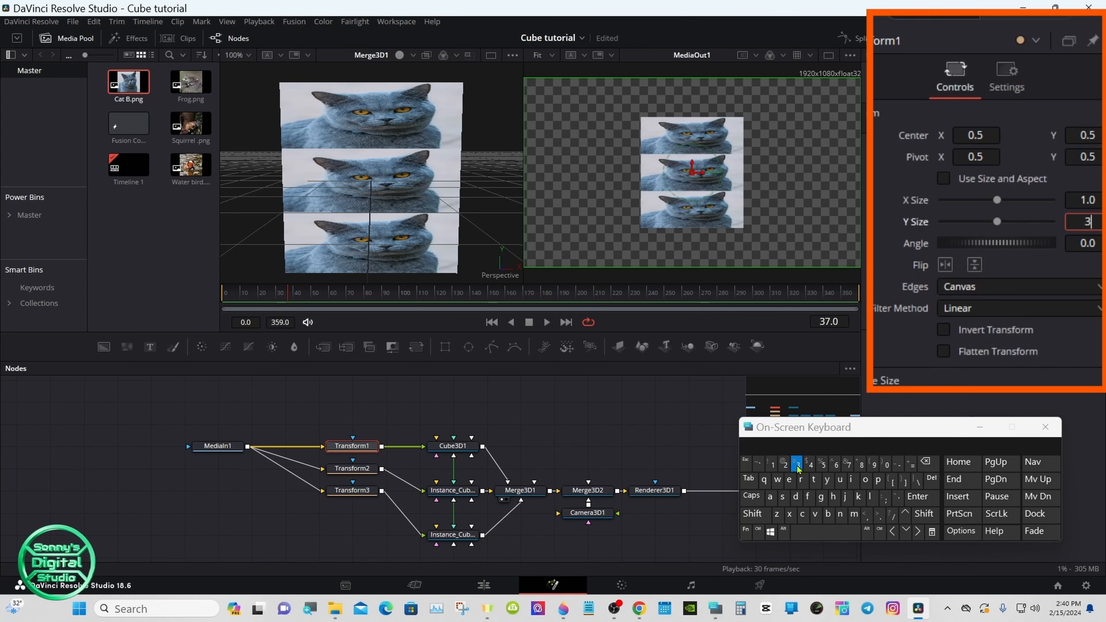
left_click(918, 498)
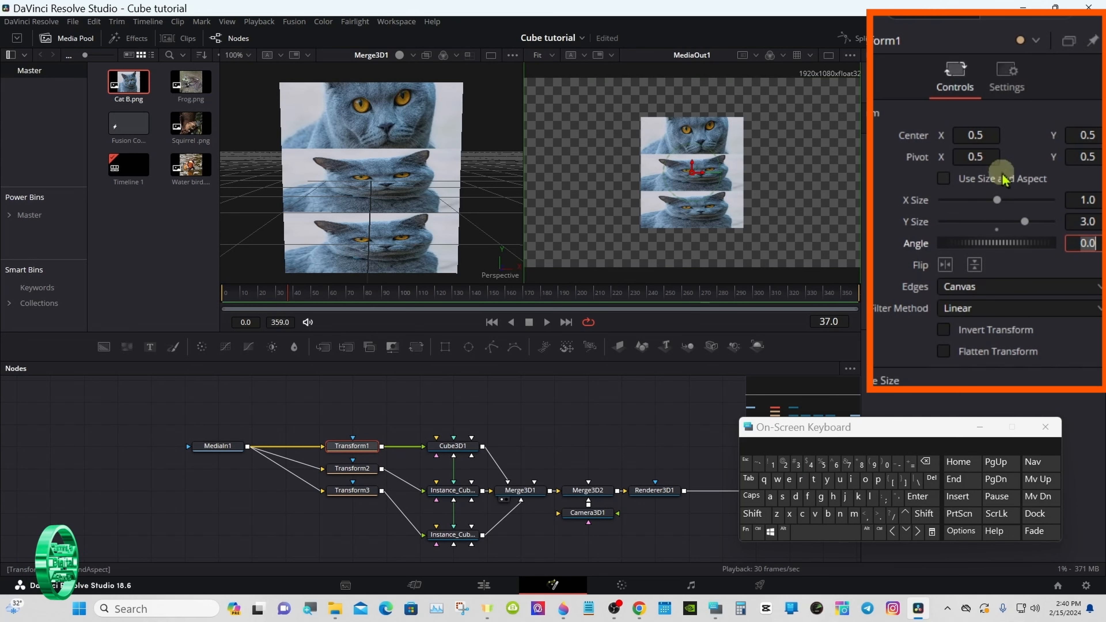
Set the Center Y of Transform1 to -0.5 so the top slice shows the upper third of the cat.
left_click(1080, 135)
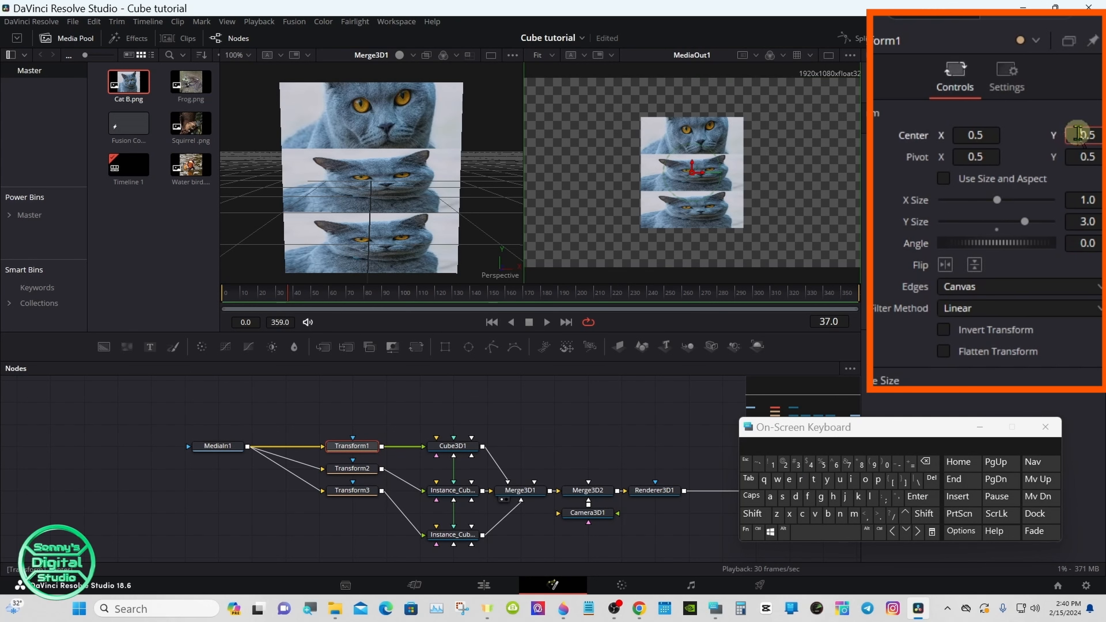
left_click(897, 465)
left_click(917, 498)
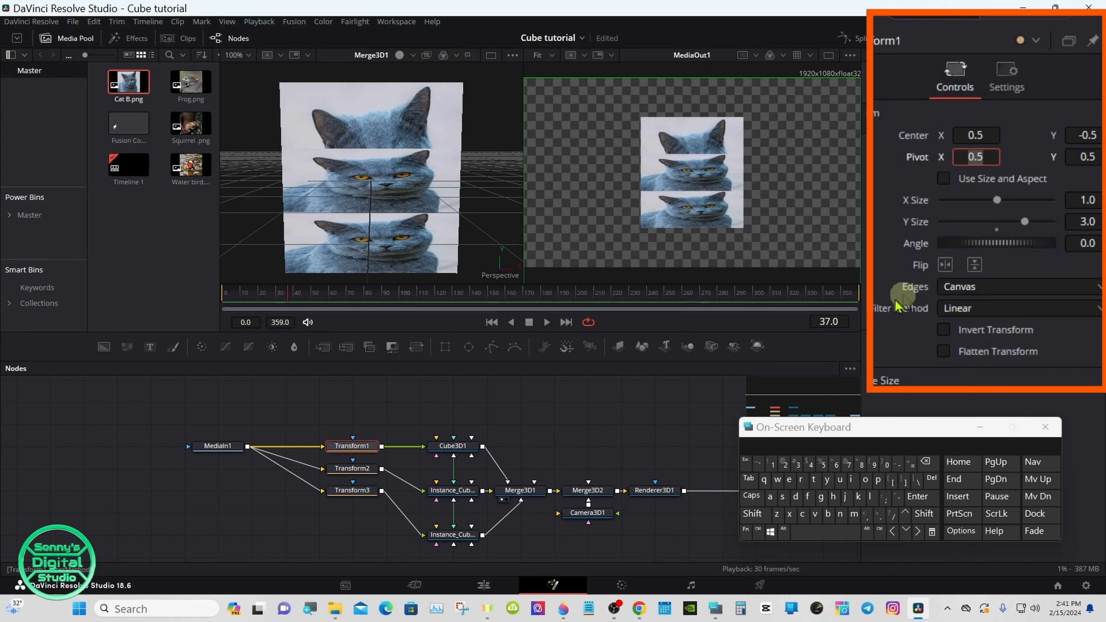
Disable Use Size and Aspect on the Transform2 node and set its Y Size to 3.
left_click(371, 471)
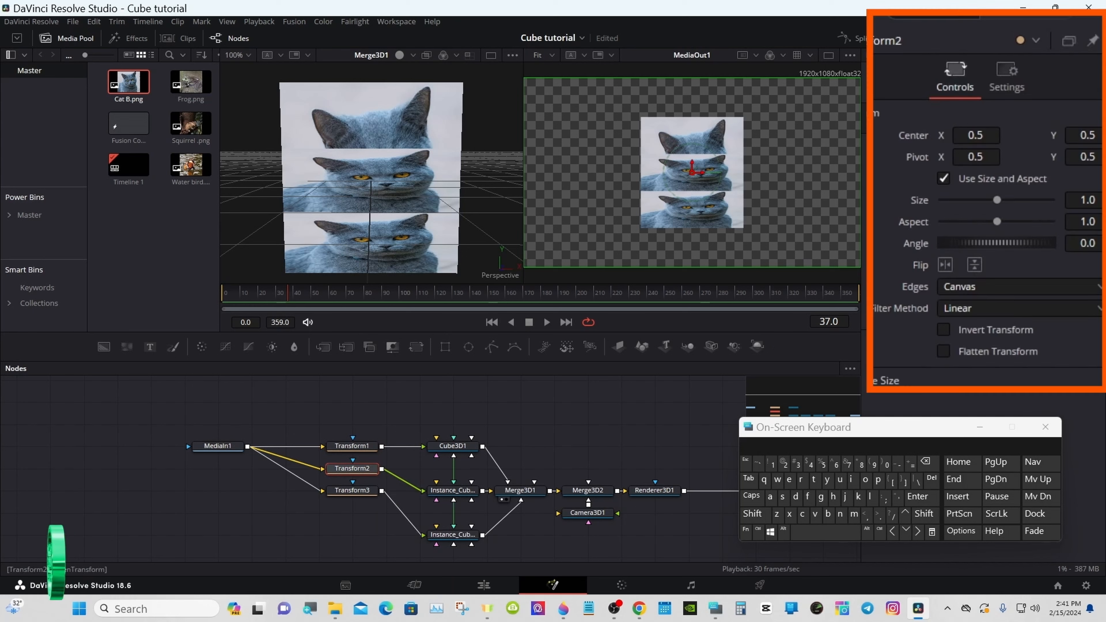
left_click(942, 179)
left_click(1097, 221)
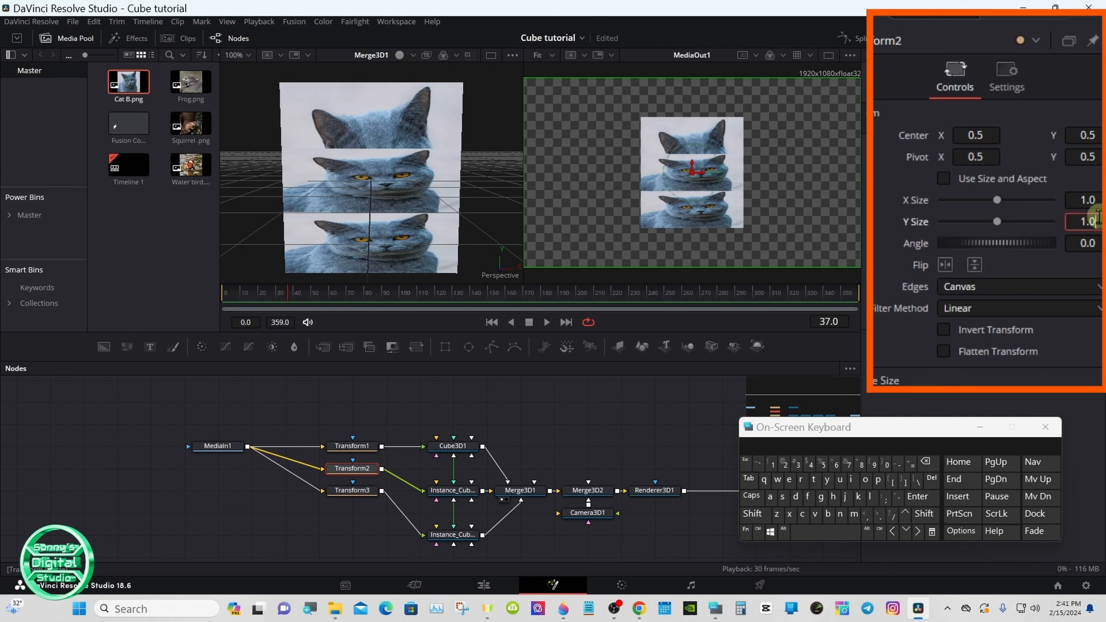
left_click(927, 462)
left_click(926, 461)
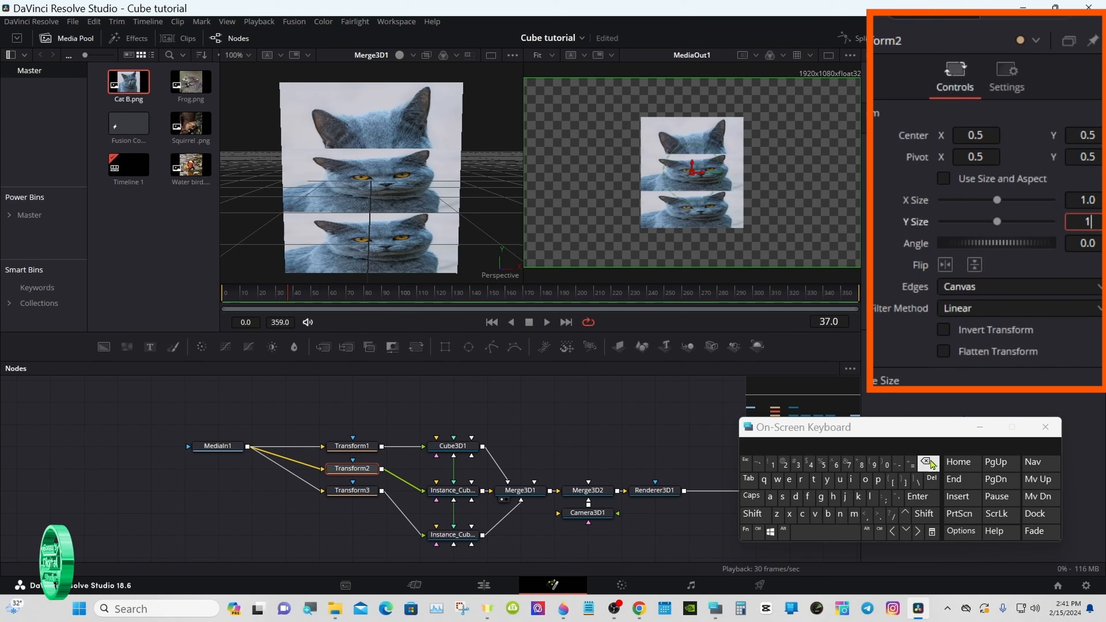
left_click(926, 462)
left_click(797, 464)
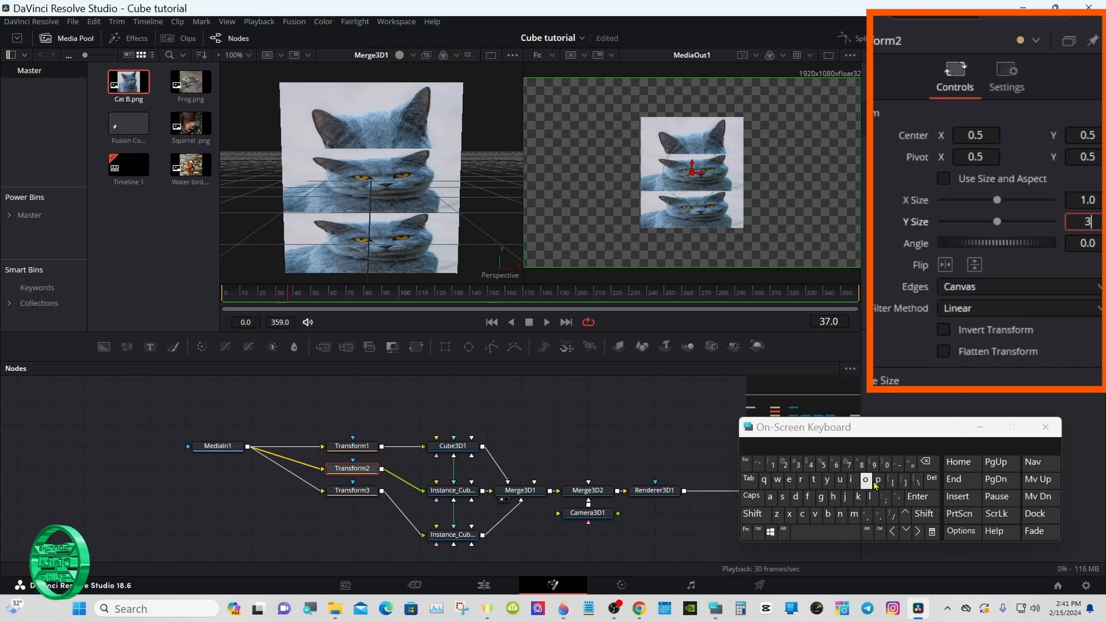
left_click(918, 497)
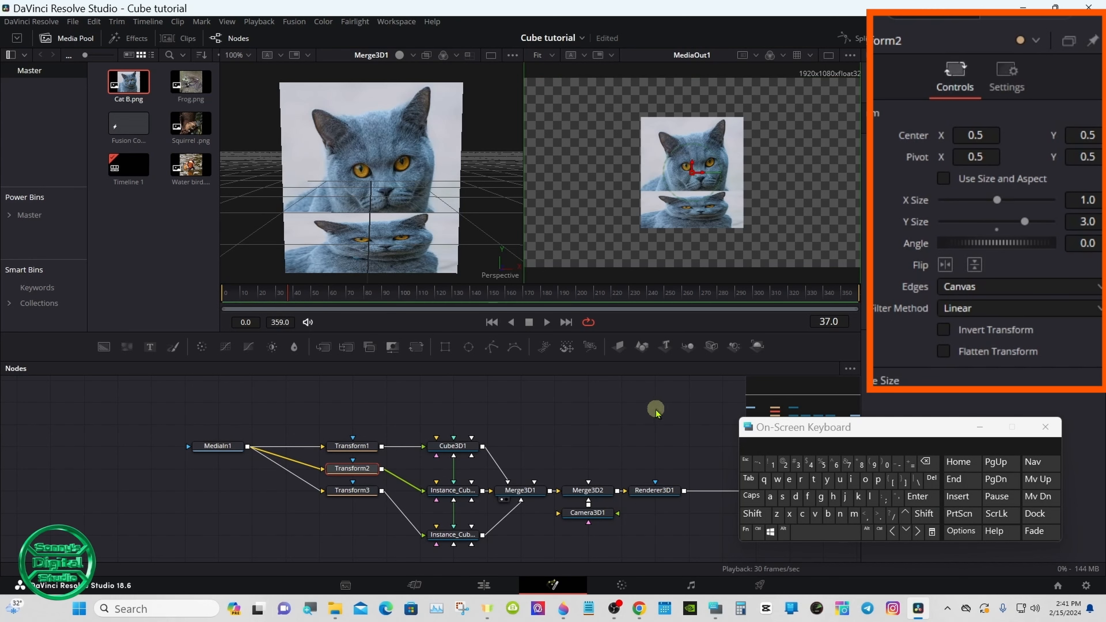
Disable Use Size and Aspect on the Transform3 node and set its Y Size to 3.
left_click(362, 490)
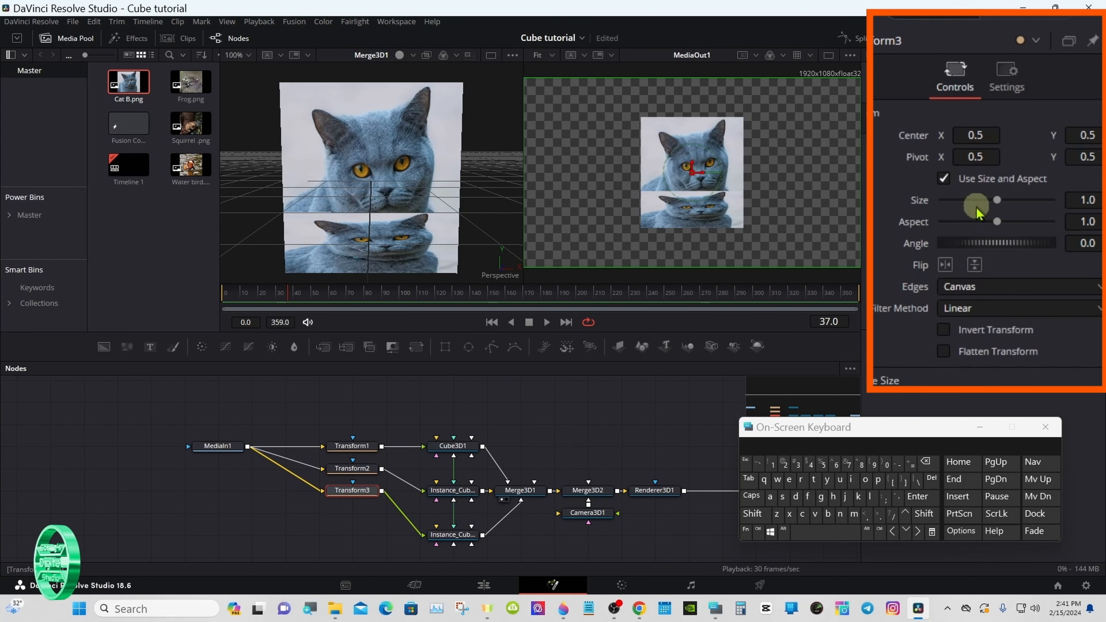
left_click(944, 179)
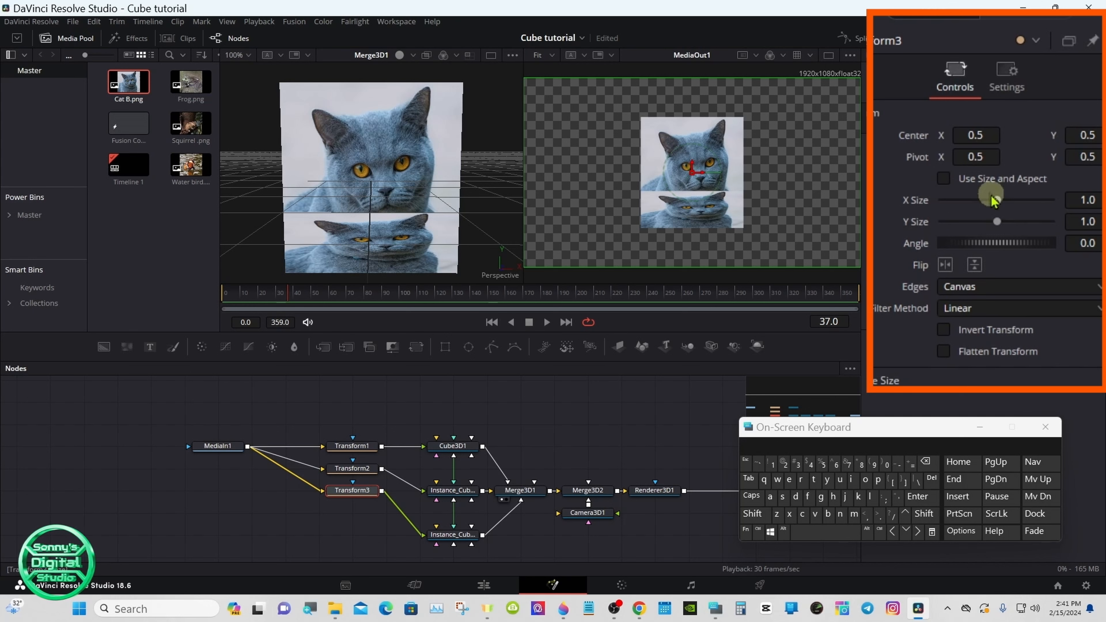
left_click(1093, 222)
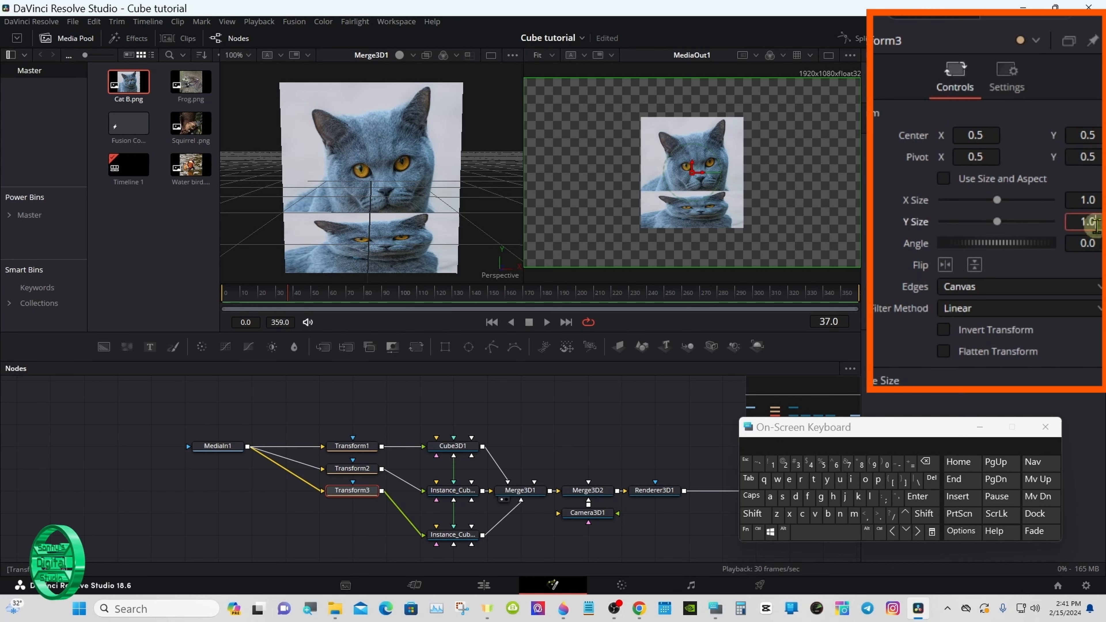
left_click(928, 465)
left_click(927, 466)
left_click(928, 465)
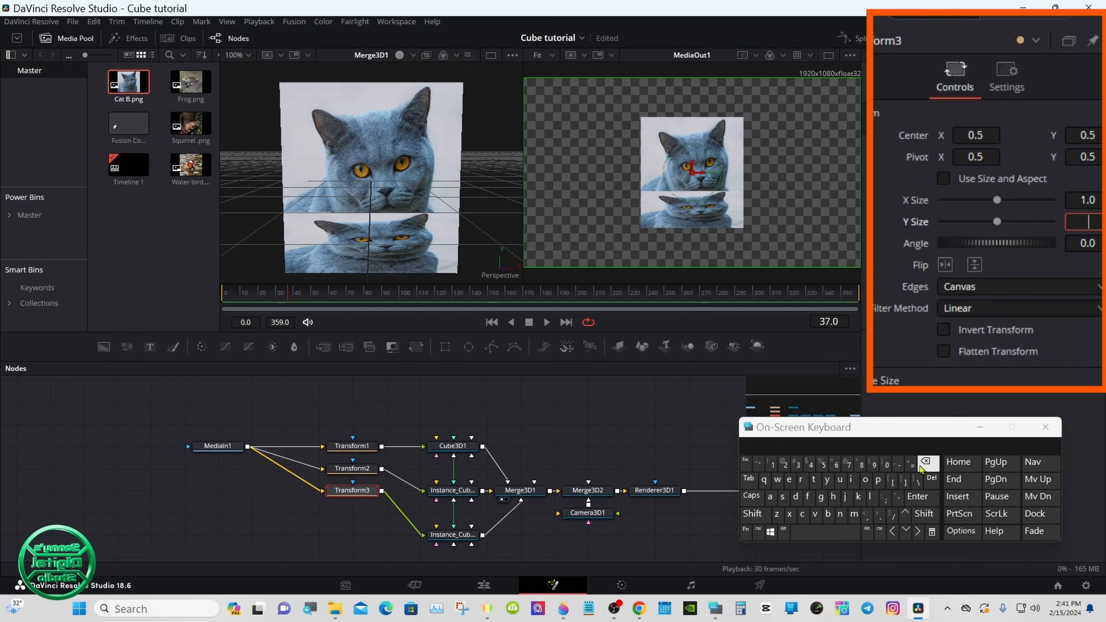
left_click(797, 465)
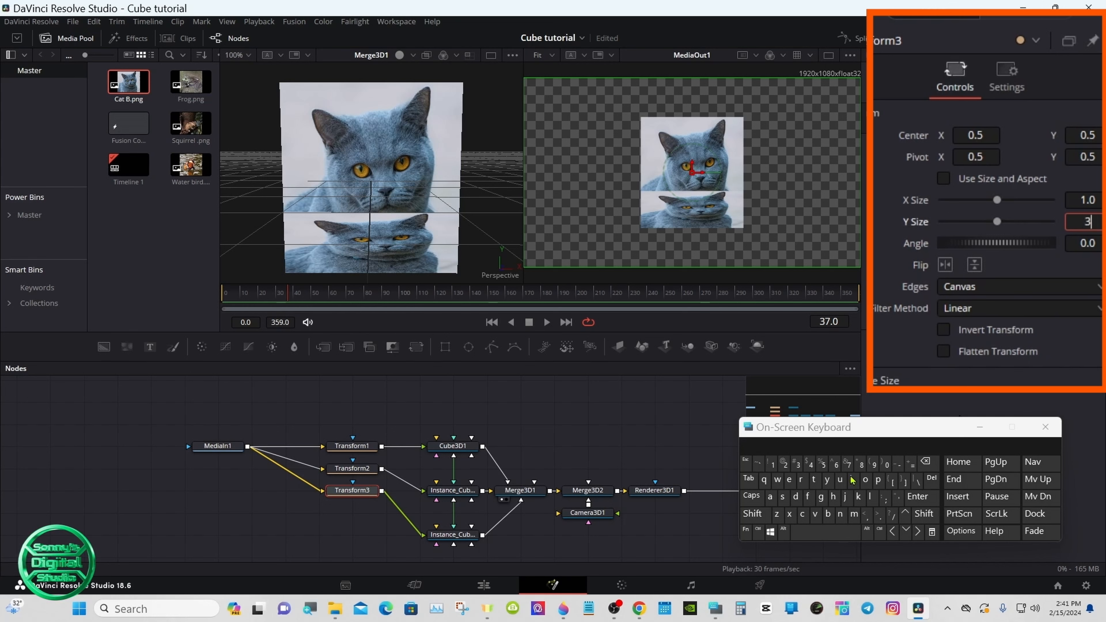
left_click(918, 497)
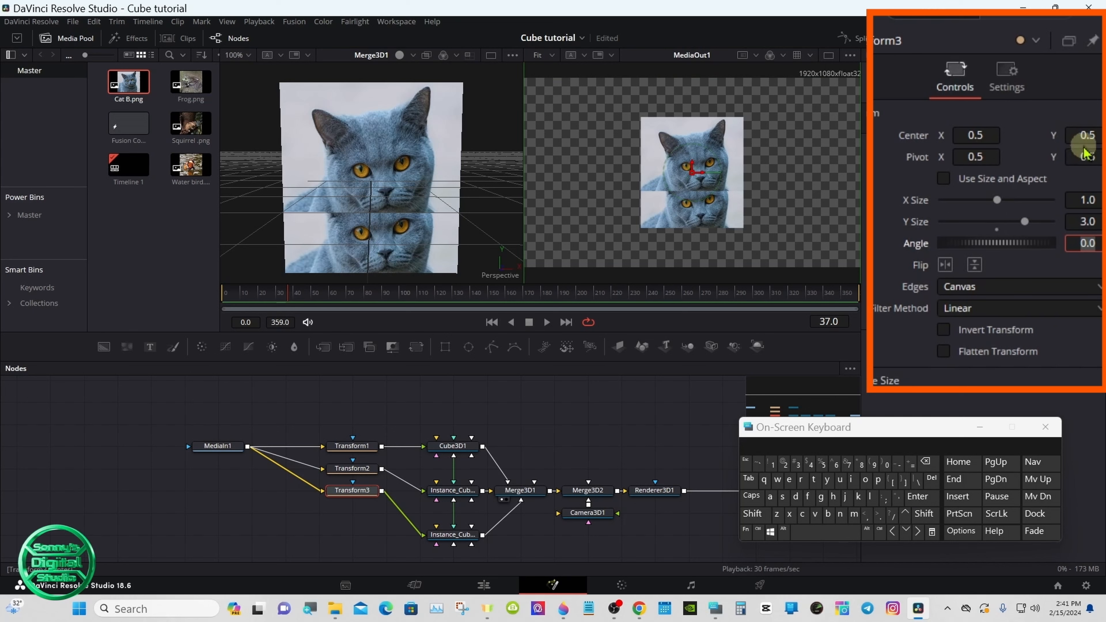
Set the Center Y of Transform3 to 1.5 so the bottom slice shows the lower third of the cat.
left_click(1095, 135)
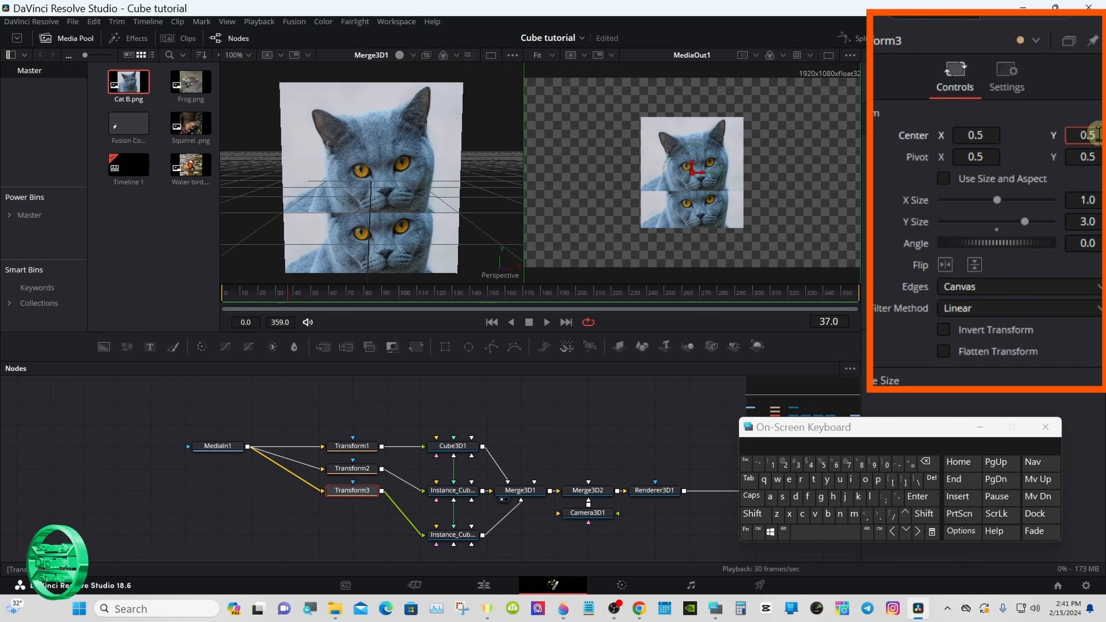
left_click(927, 464)
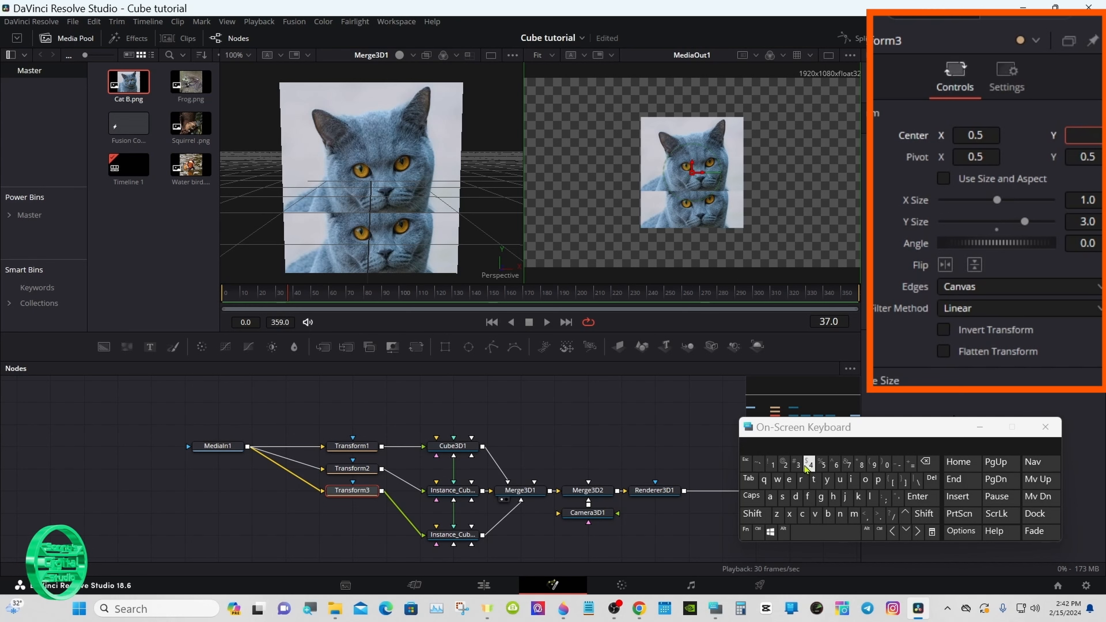
left_click(772, 464)
left_click(879, 516)
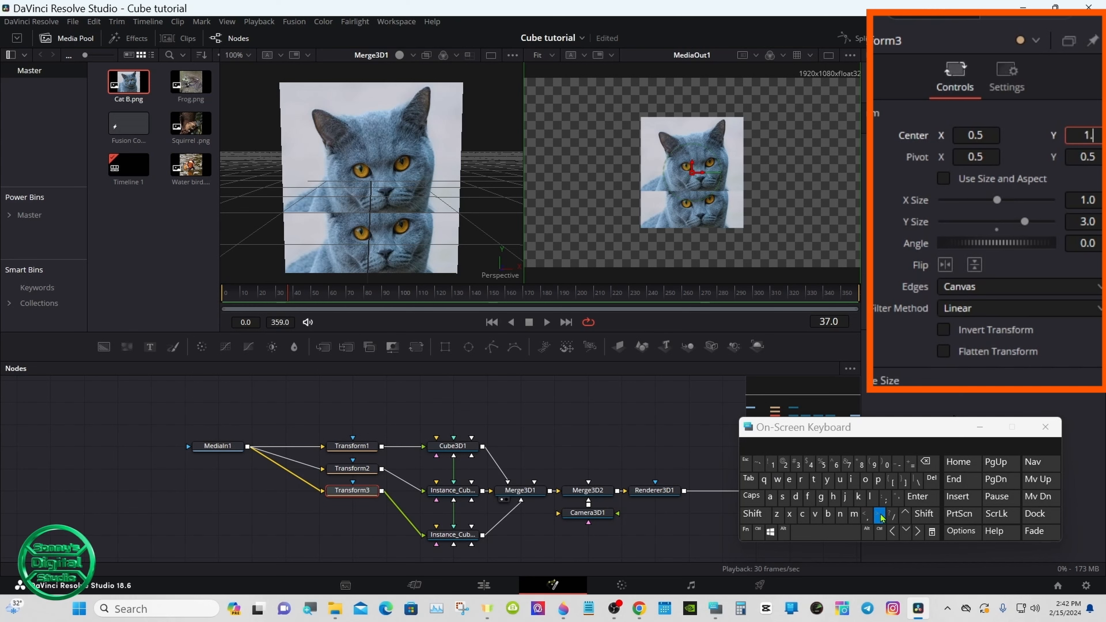
left_click(823, 465)
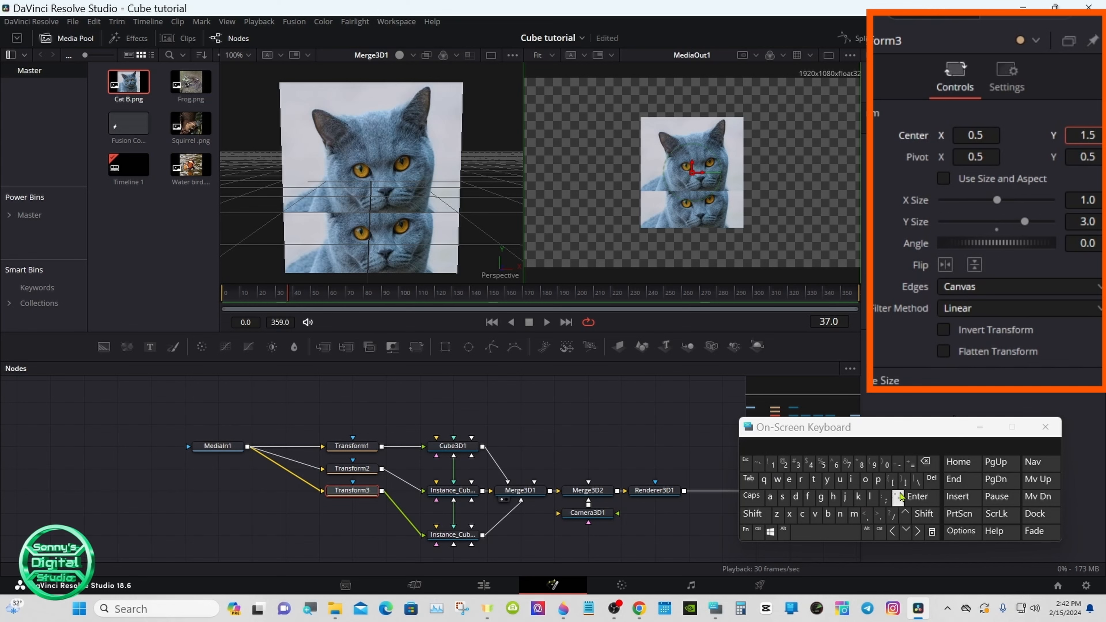
left_click(918, 496)
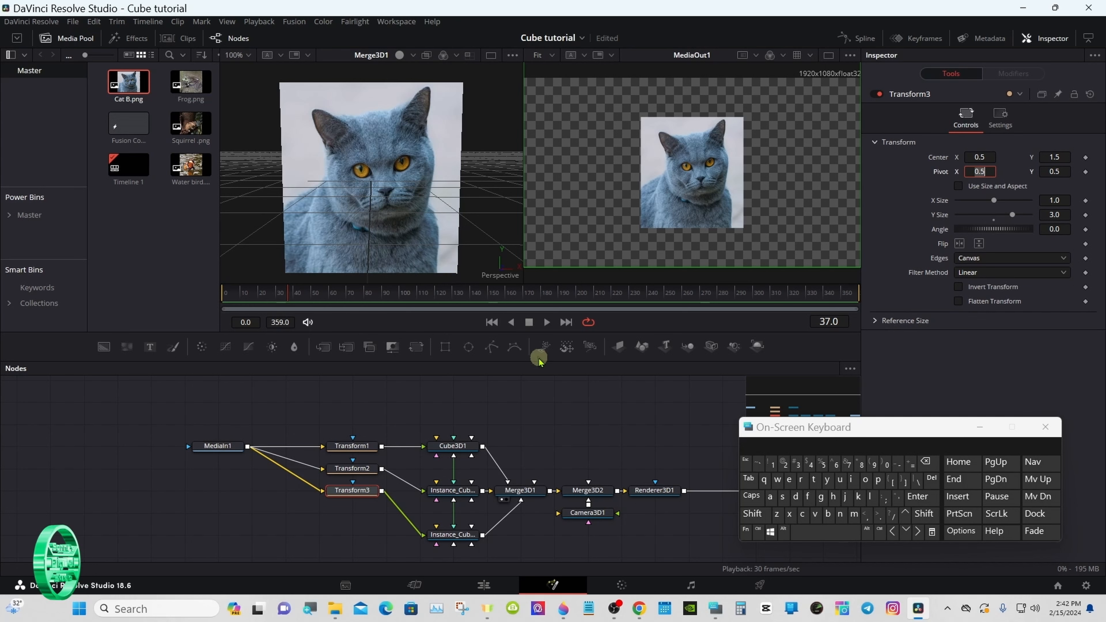
Enlarge the node graph area, then copy Transform1, Transform2 and Transform3 together and paste the copies in the empty space below them.
left_click_drag(564, 361, 566, 313)
left_click(566, 370)
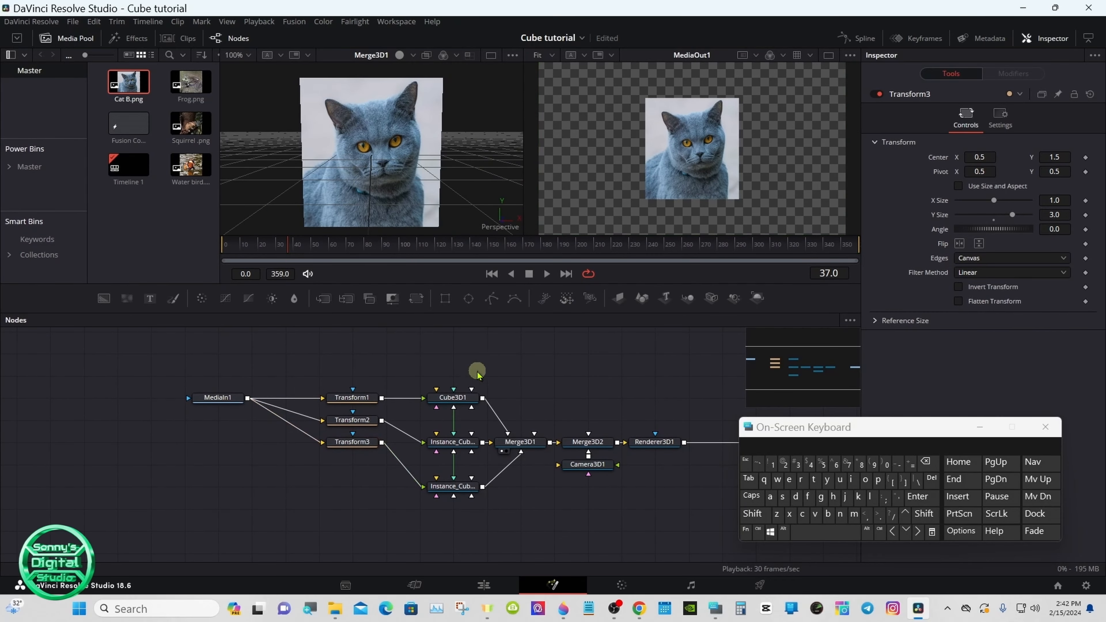
left_click_drag(317, 358, 376, 480)
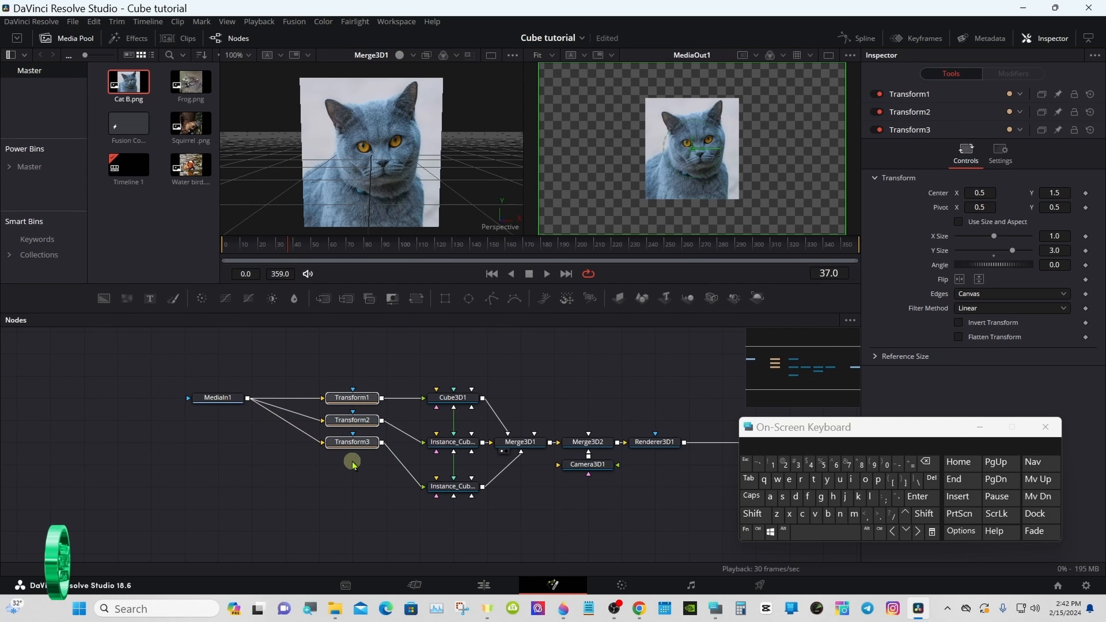
right_click(345, 443)
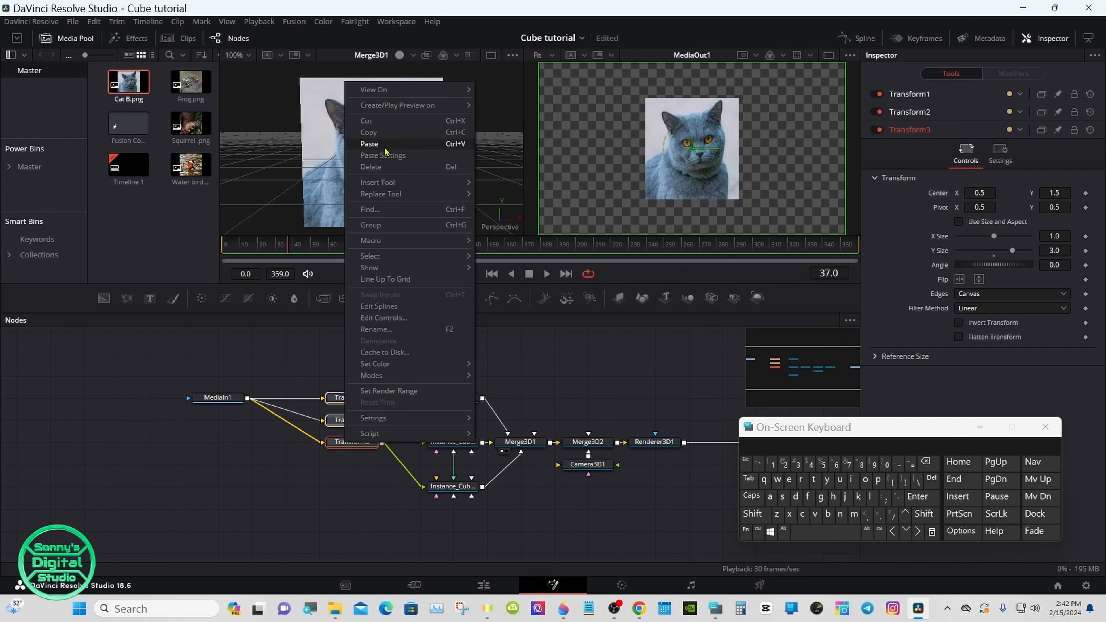
left_click(369, 132)
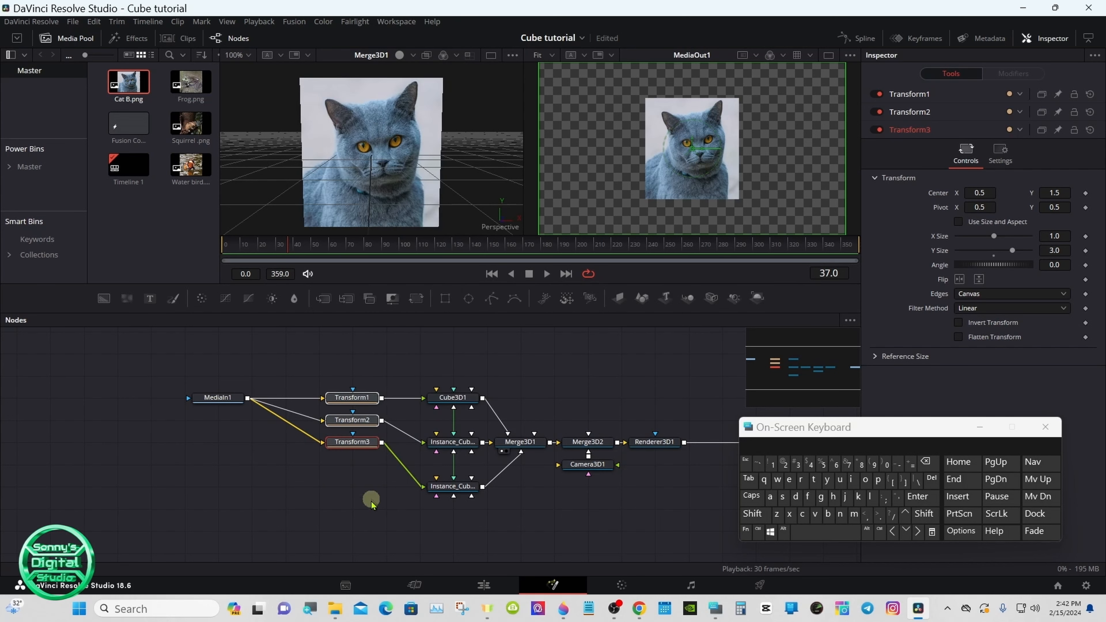
left_click(360, 555)
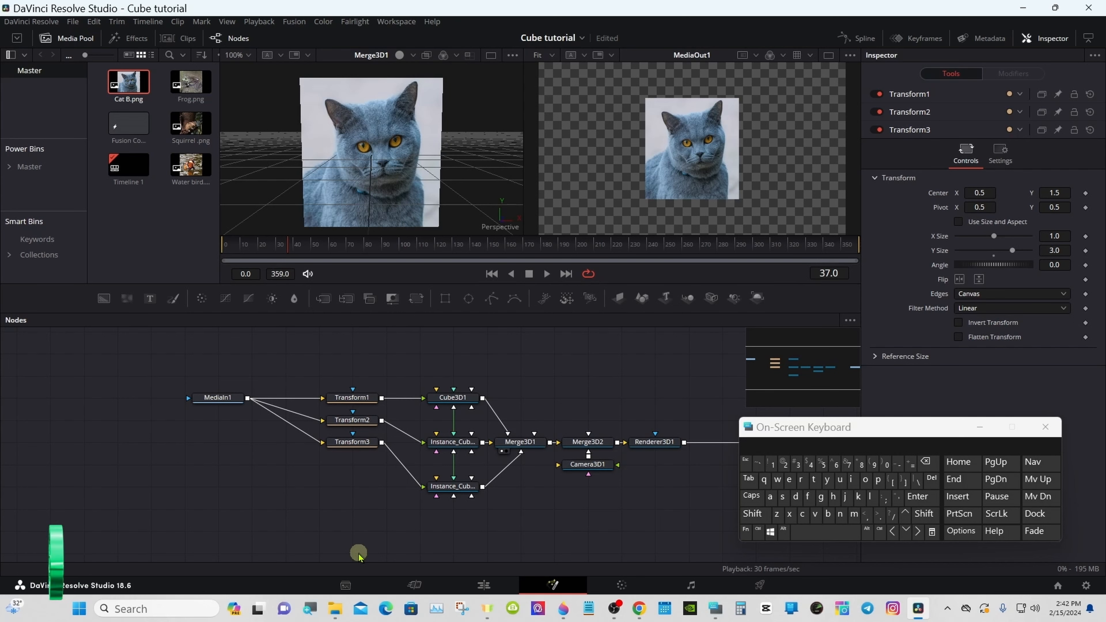
right_click(359, 552)
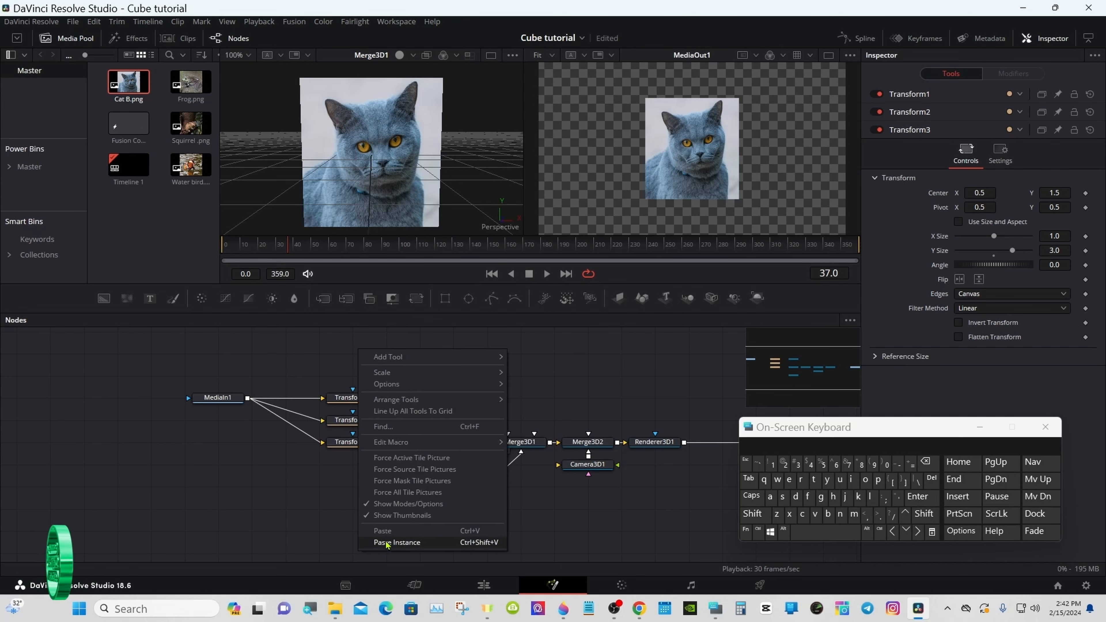
left_click(385, 531)
left_click(392, 530)
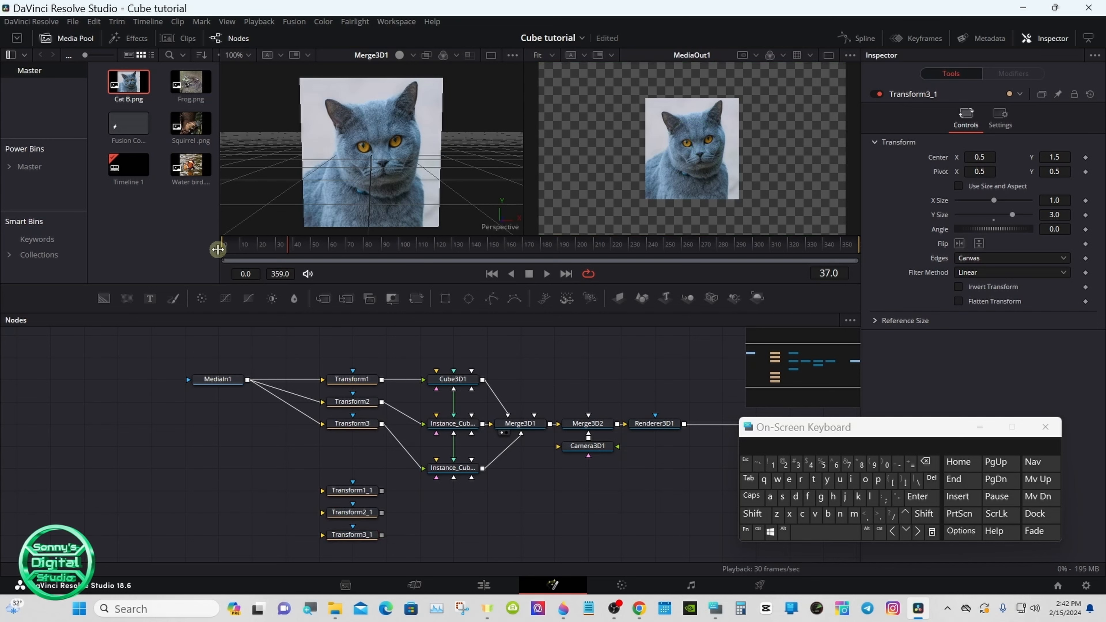
Add Frog.png to the node graph beside the copied transforms and connect it to the inputs of Transform1_1, Transform2_1 and Transform3_1.
left_click_drag(191, 83, 223, 510)
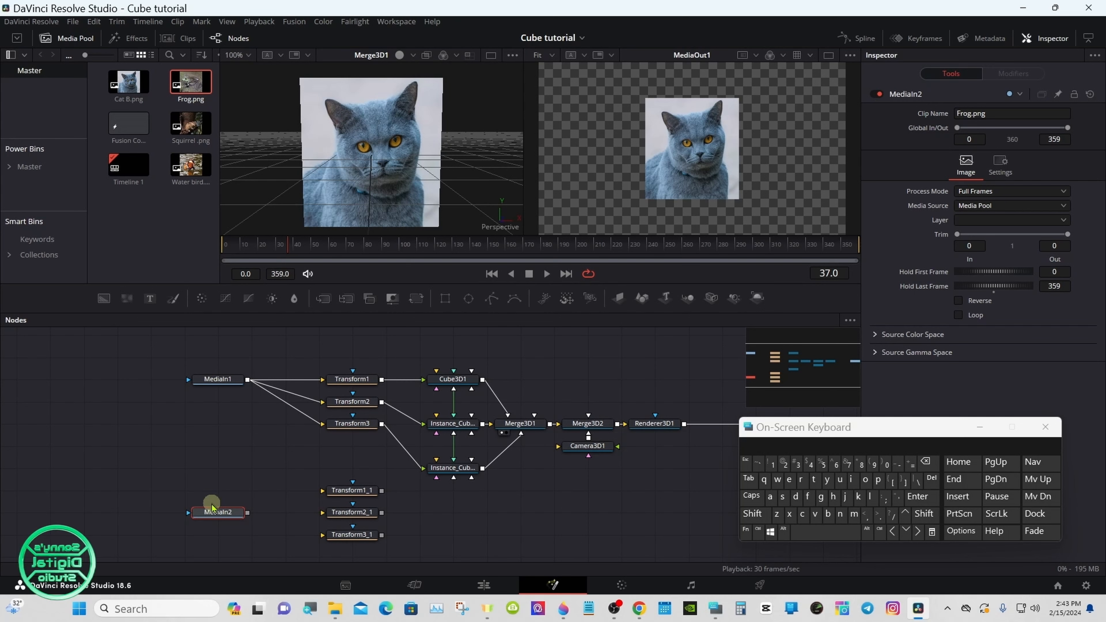
left_click_drag(247, 514, 325, 494)
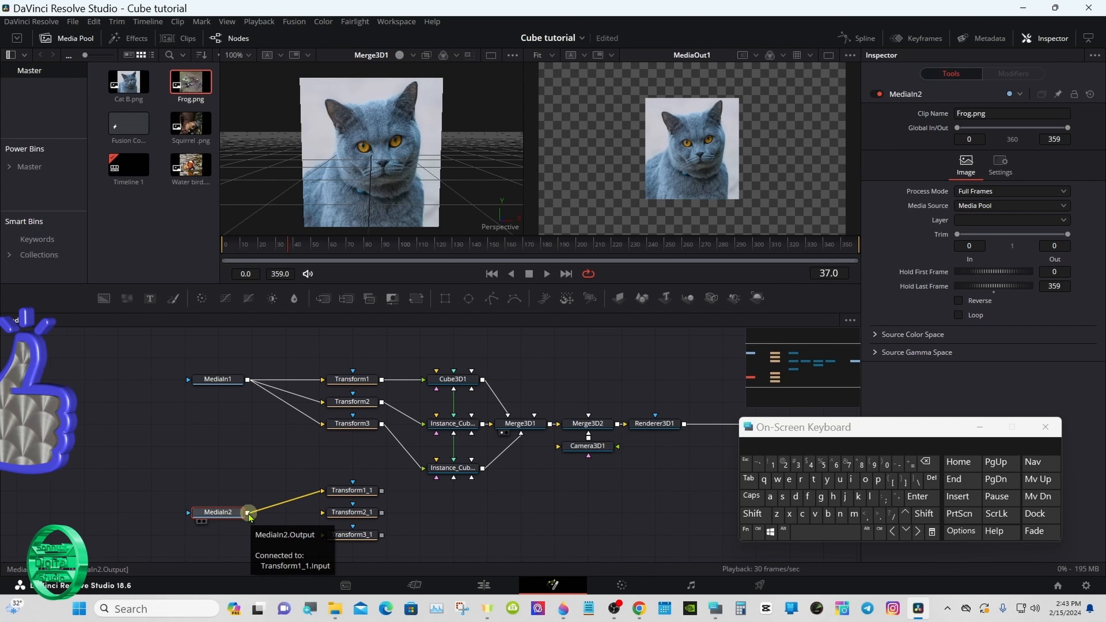
left_click_drag(249, 514, 327, 518)
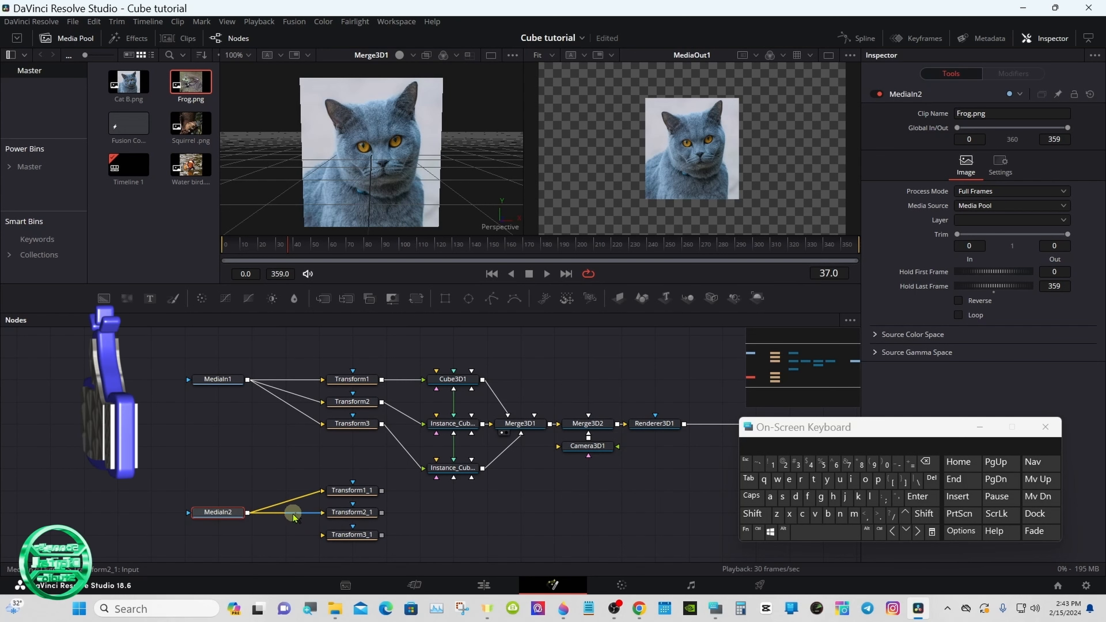
left_click_drag(247, 517, 324, 536)
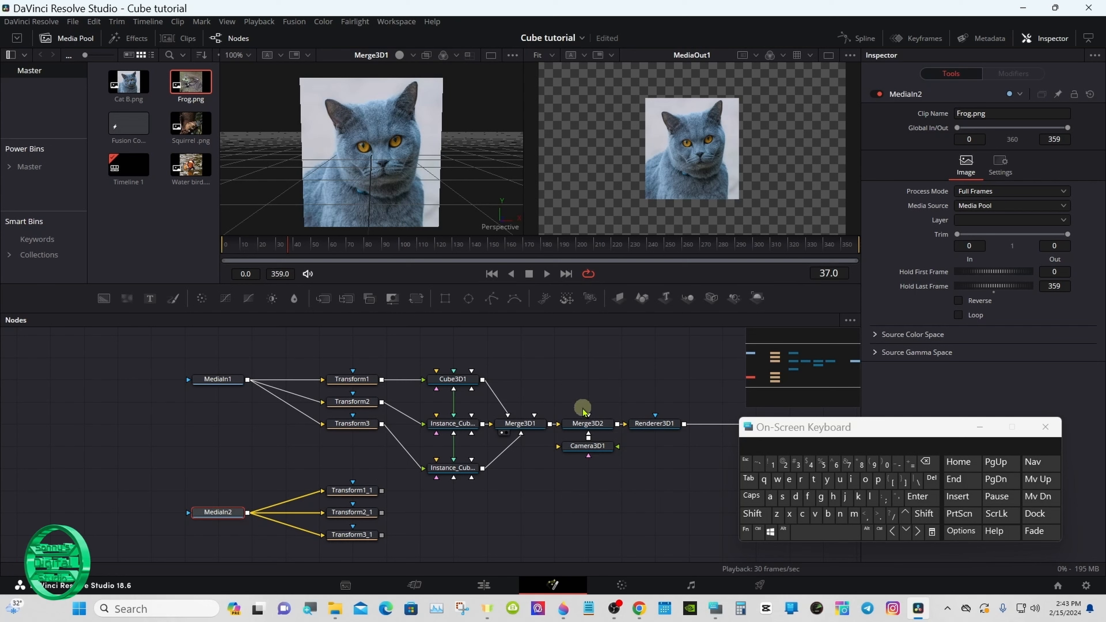
Rotate Cube3D1 to about 57.4 on Y so its blank left side turns toward the view.
left_click(467, 383)
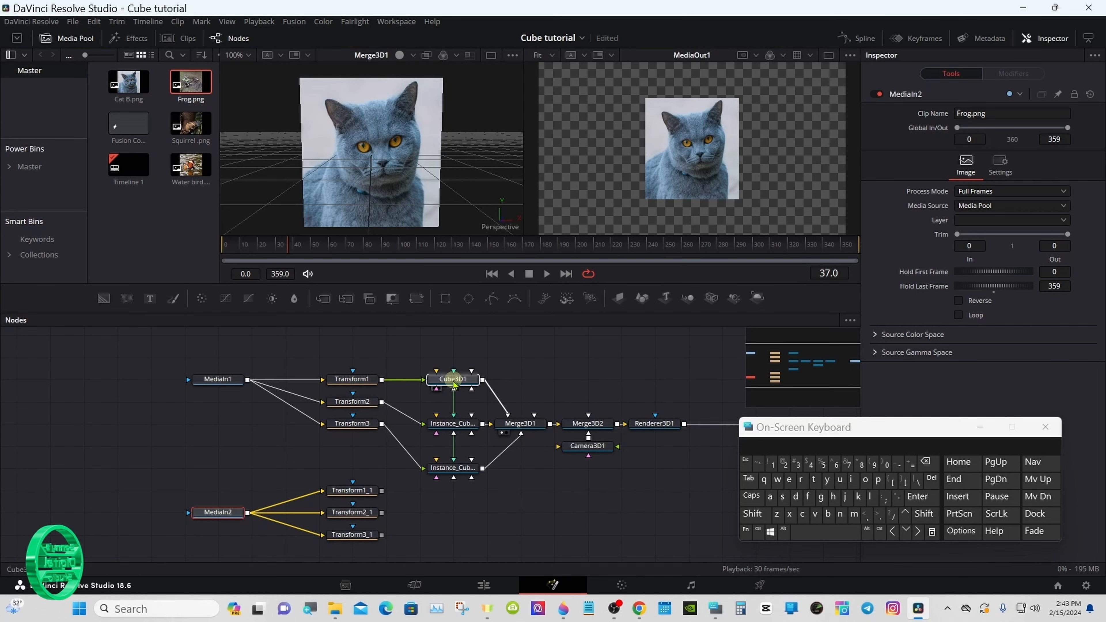
left_click(993, 63)
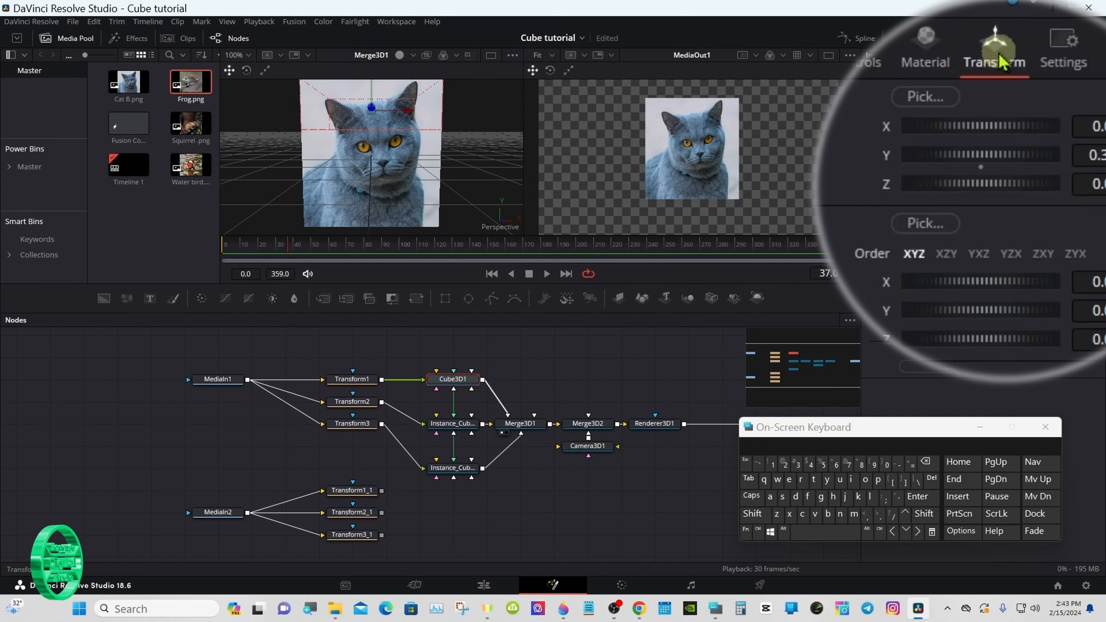
left_click_drag(982, 309, 1014, 309)
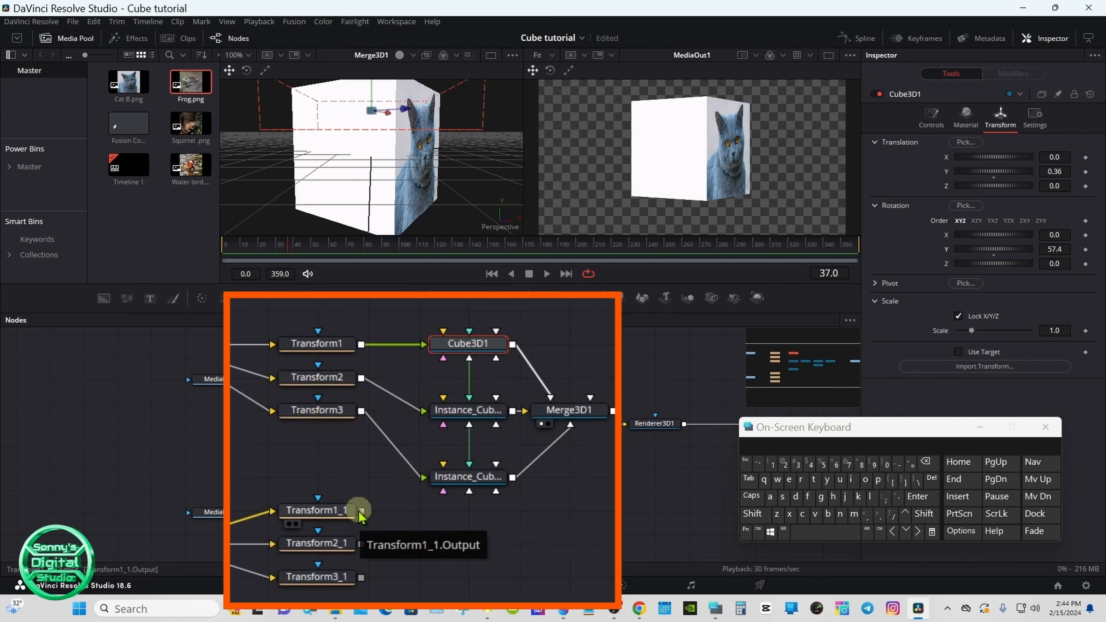
Connect Transform1_1, Transform2_1 and Transform3_1 to the Left face inputs of Cube3D1, the middle cube instance and the lower cube instance respectively.
left_click_drag(361, 512, 466, 352)
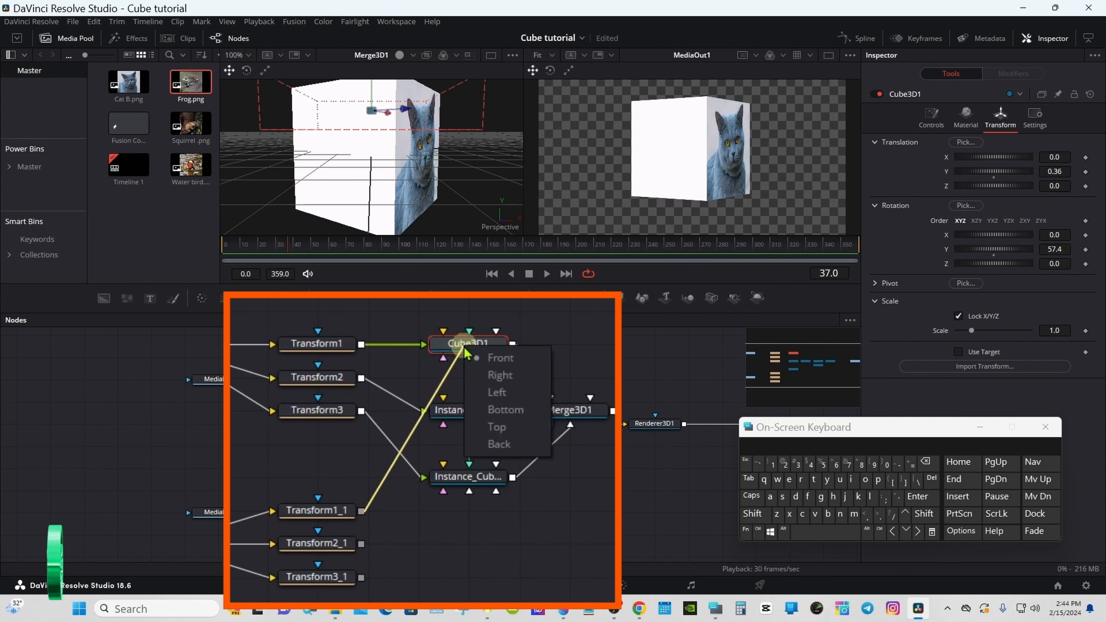
left_click(499, 391)
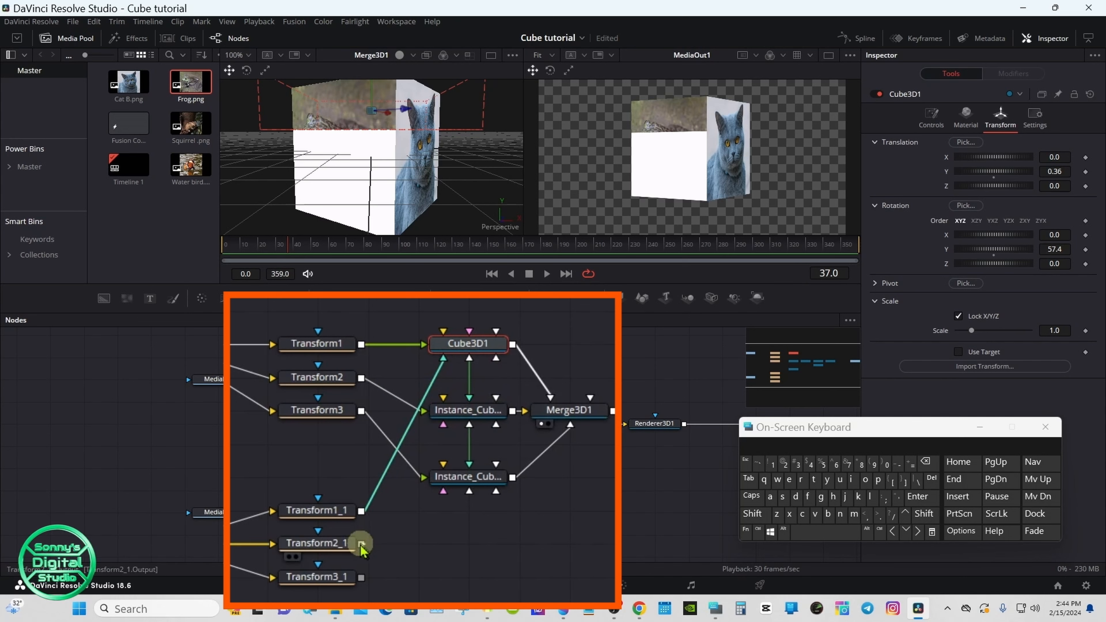
left_click_drag(361, 543, 465, 419)
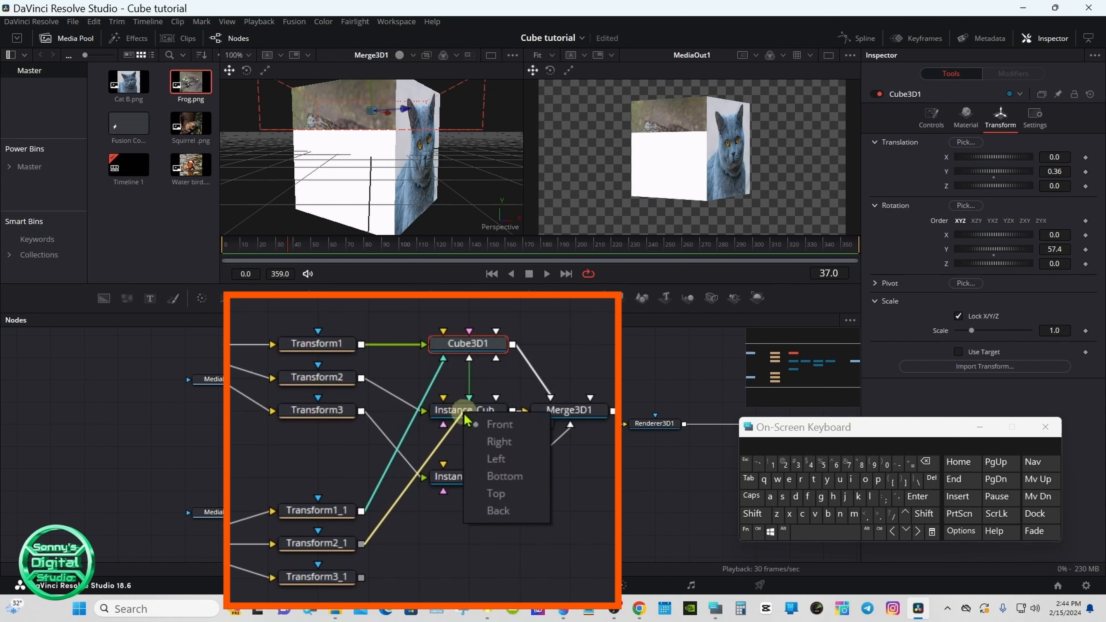
left_click(496, 459)
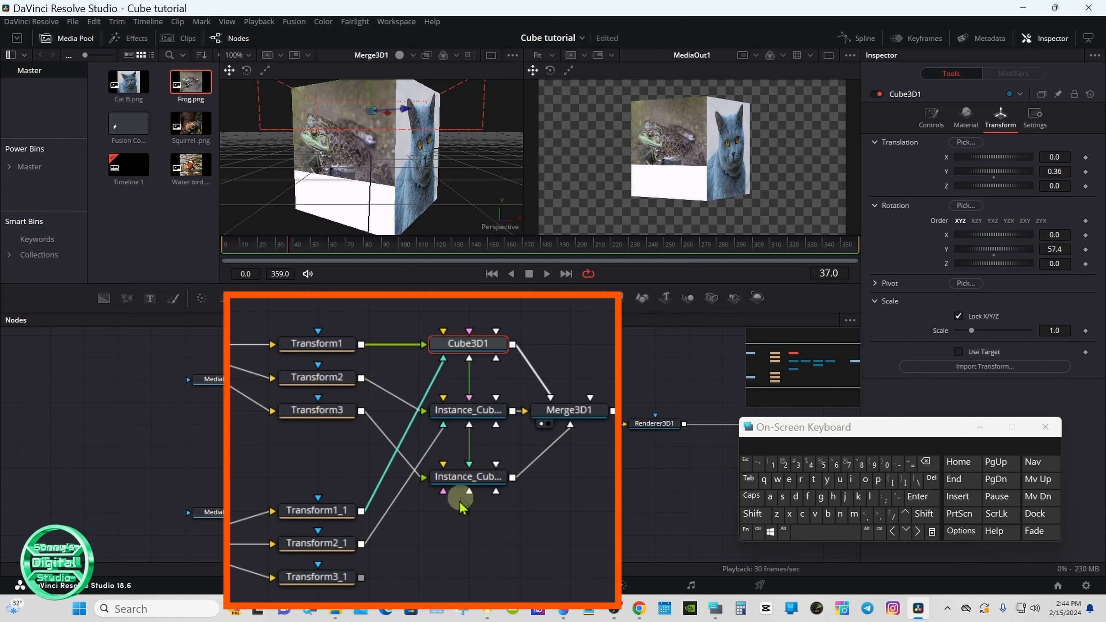
left_click_drag(361, 577, 466, 476)
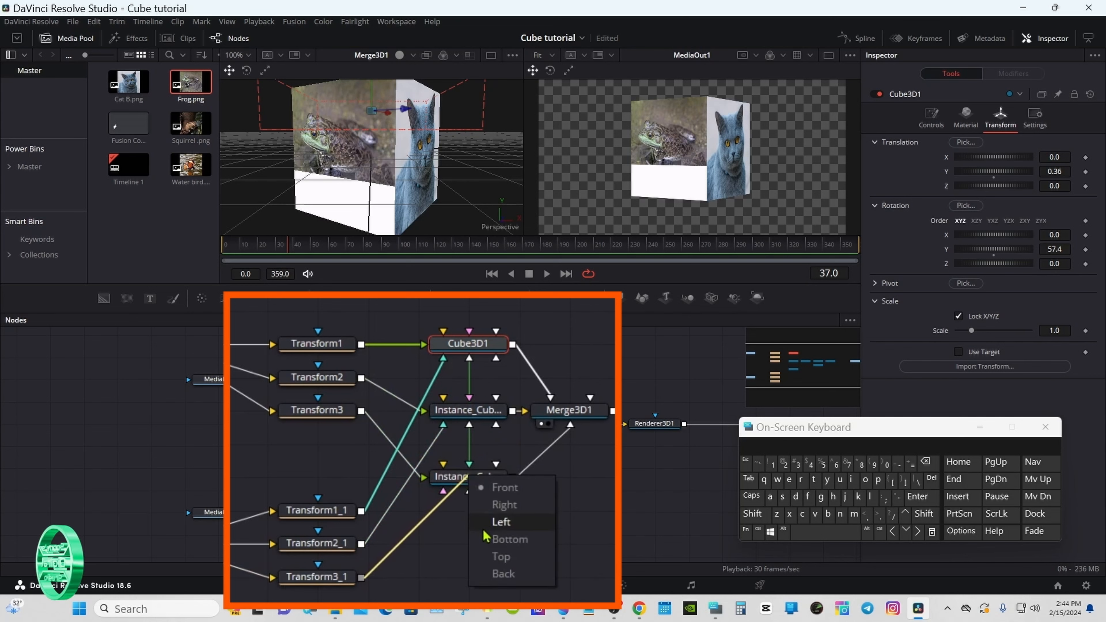
left_click(500, 523)
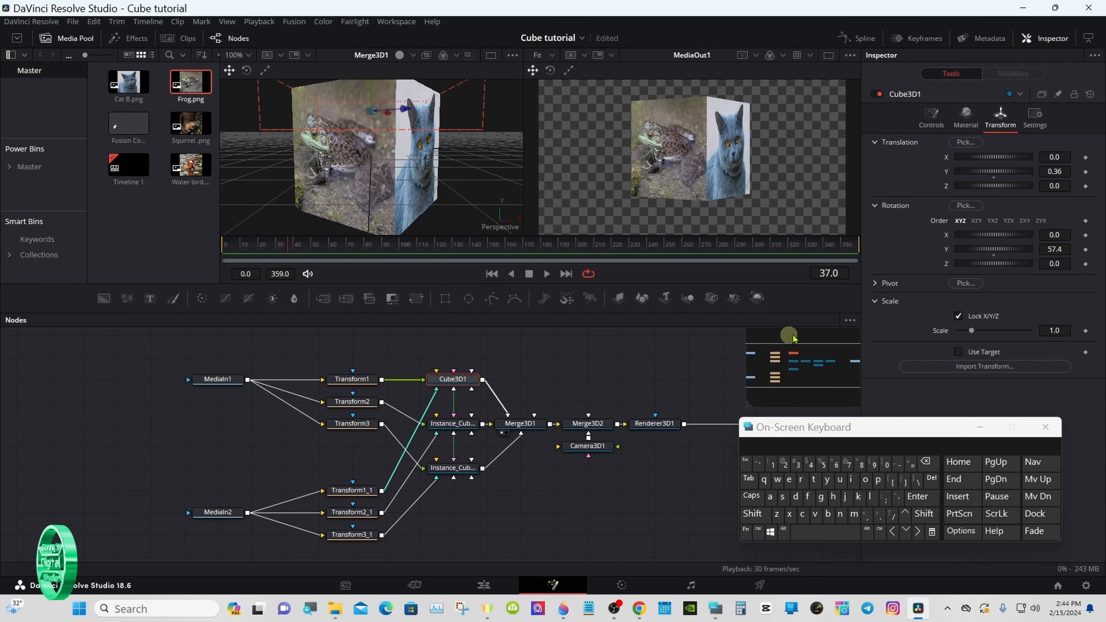
Rotate Cube3D1 to about -52.2 on Y so its blank right side turns toward the view.
left_click_drag(999, 249, 979, 252)
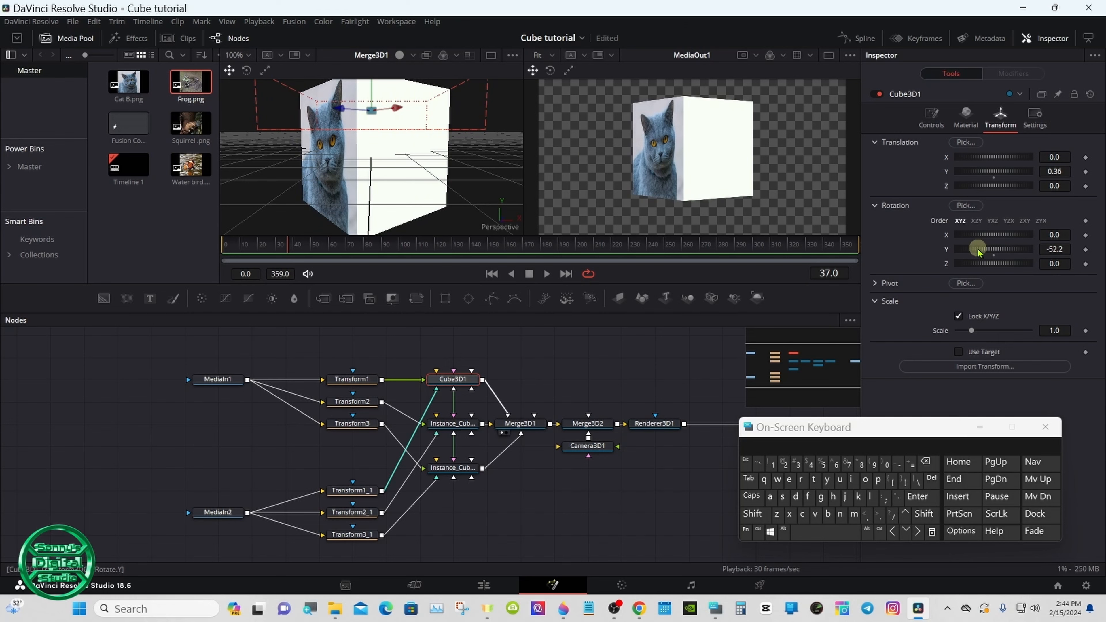
left_click(638, 372)
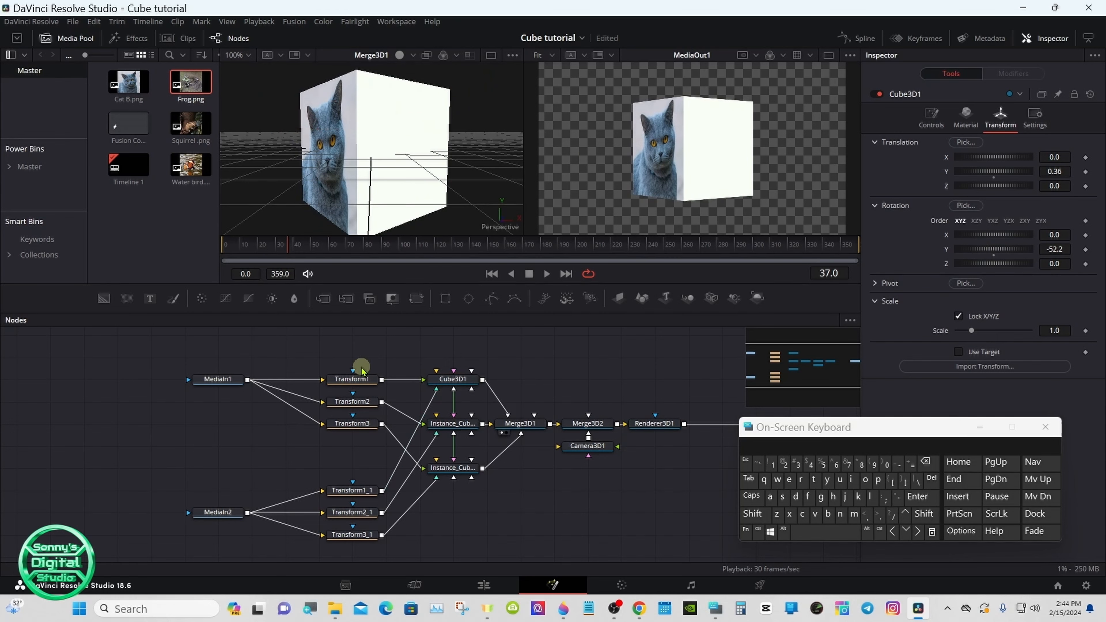
Copy Transform1, Transform2 and Transform3 together, paste the copies in the empty space above Merge3D2 and adjust their position.
left_click_drag(307, 360, 357, 431)
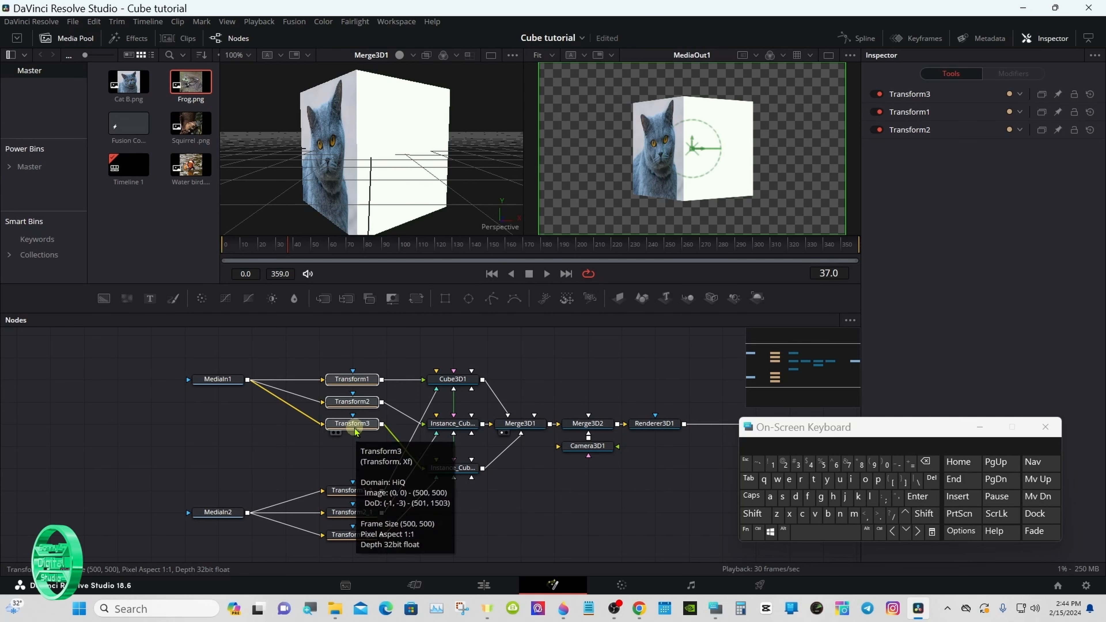
right_click(355, 431)
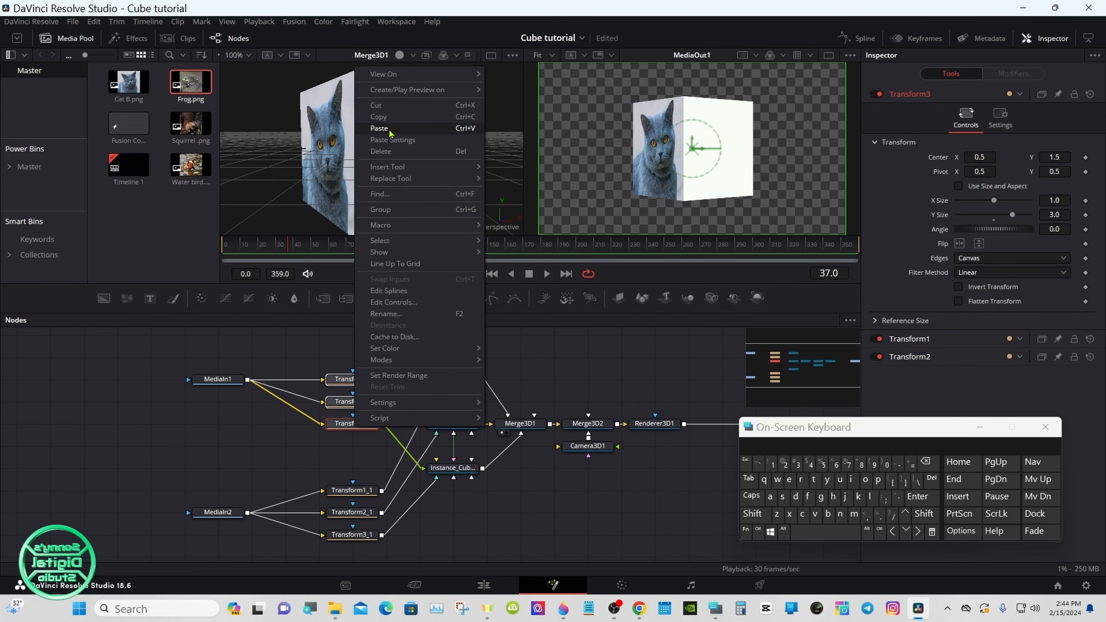
left_click(389, 118)
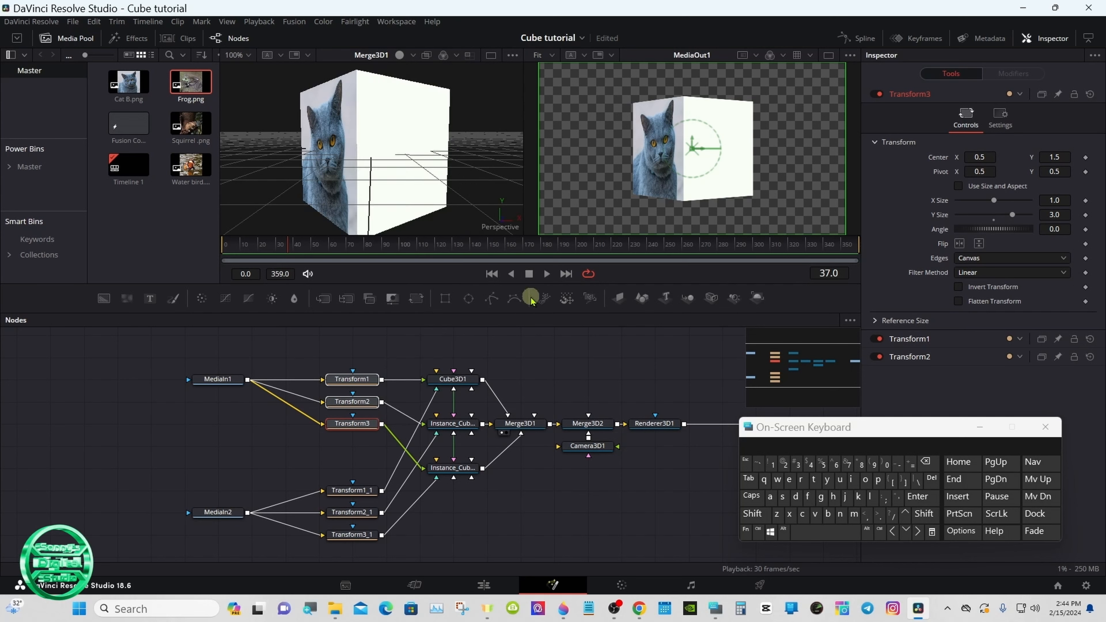
left_click(576, 385)
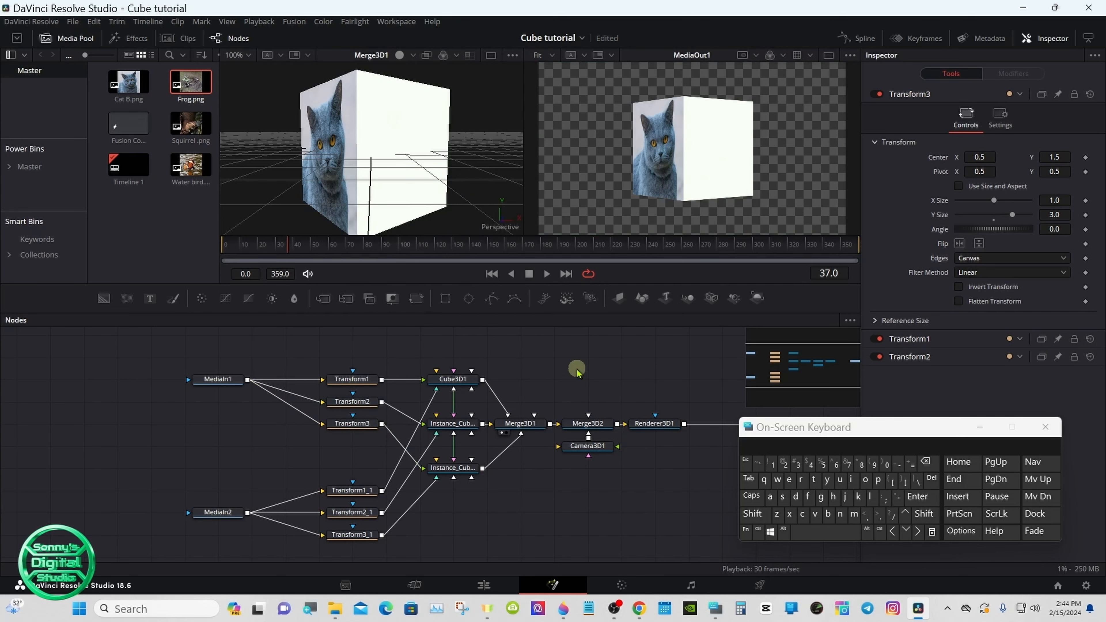
right_click(577, 374)
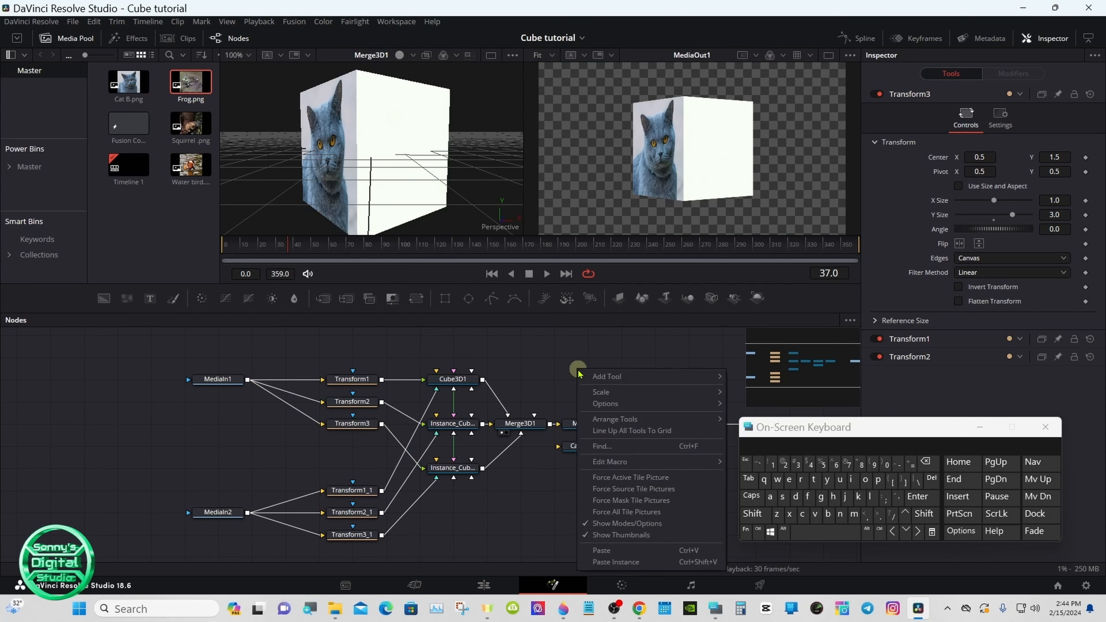
left_click(602, 550)
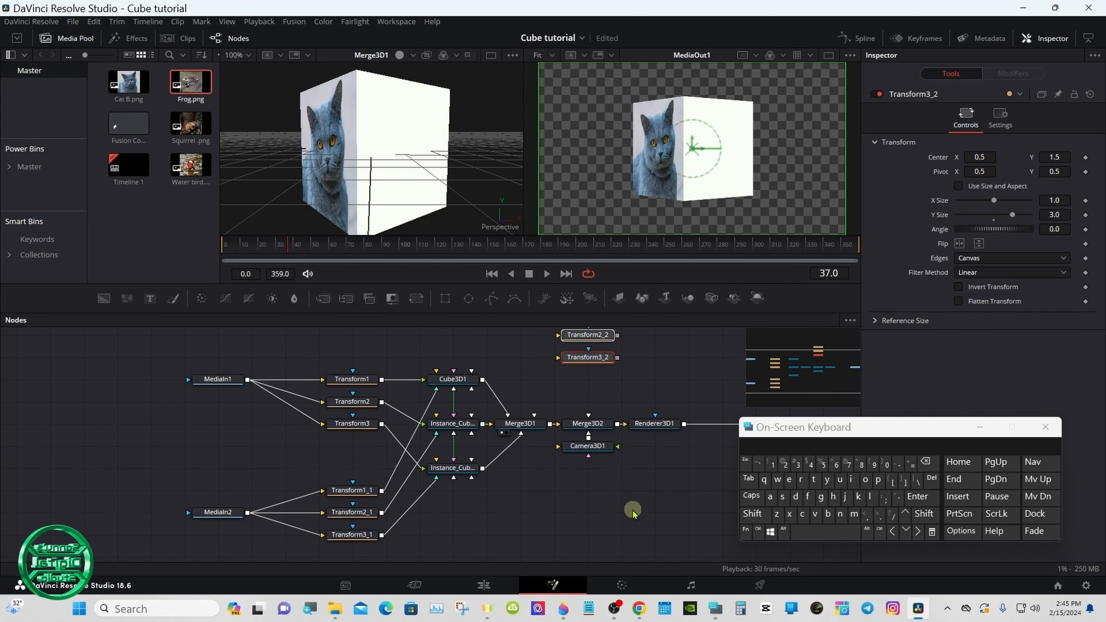
left_click_drag(791, 392, 798, 370)
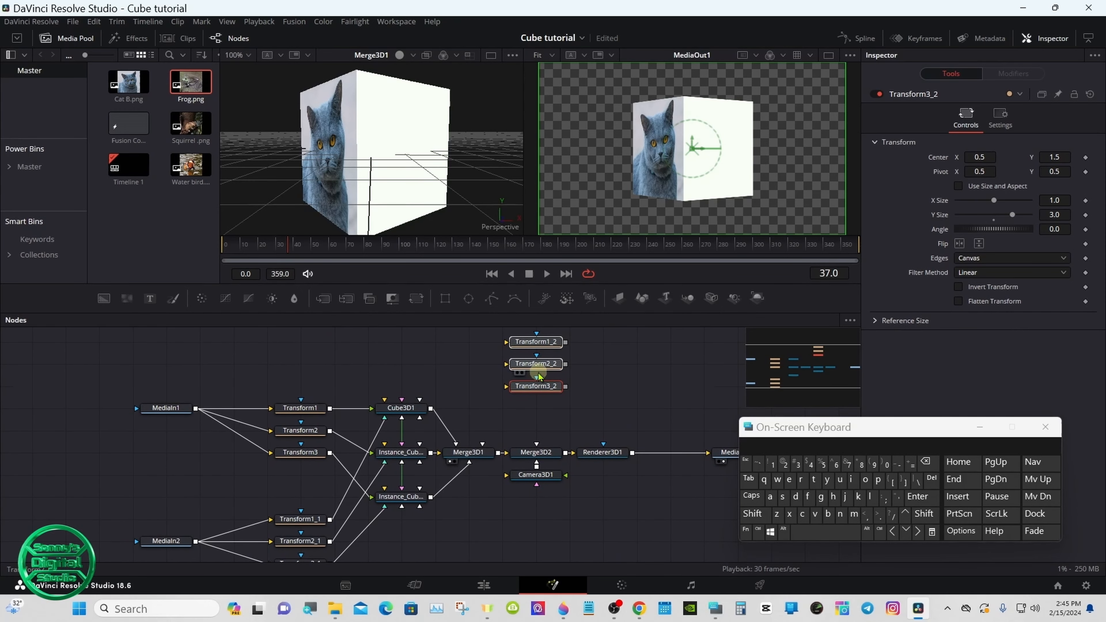
left_click_drag(553, 392, 540, 398)
left_click(596, 396)
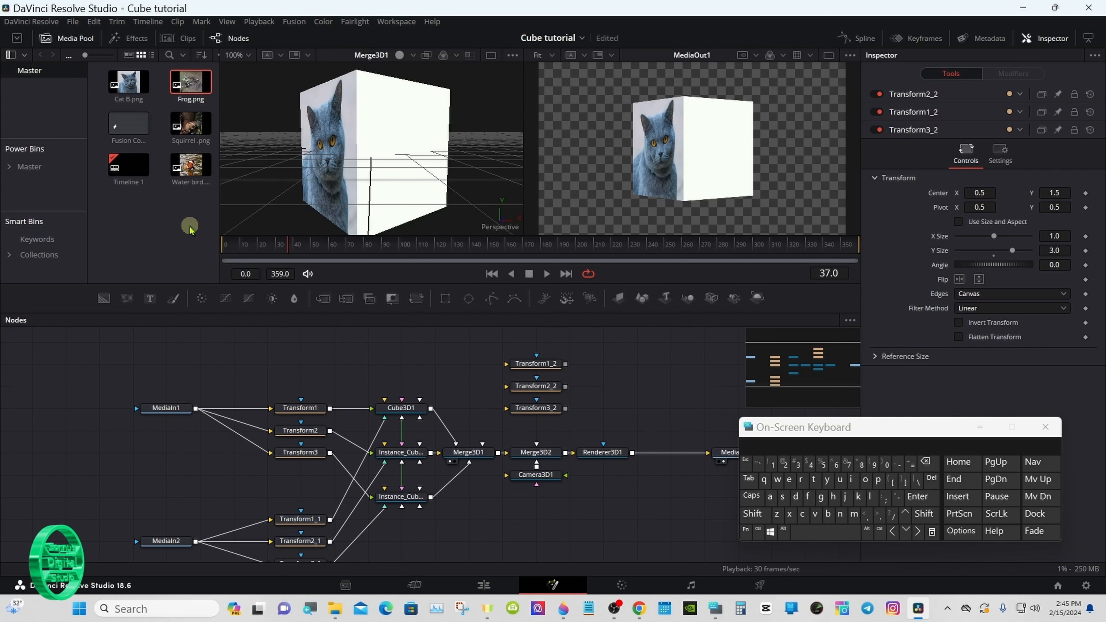
Add Squirrel .png to the node graph beside the new transforms and connect it to the inputs of Transform1_2, Transform2_2 and Transform3_2.
left_click_drag(189, 123, 629, 373)
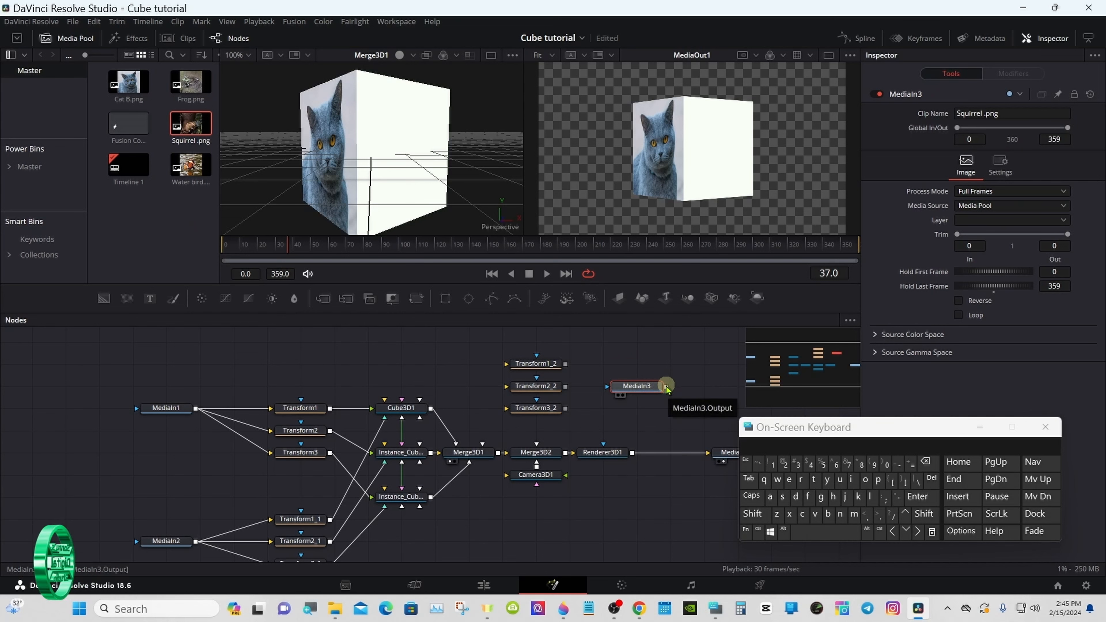
left_click_drag(666, 388, 507, 369)
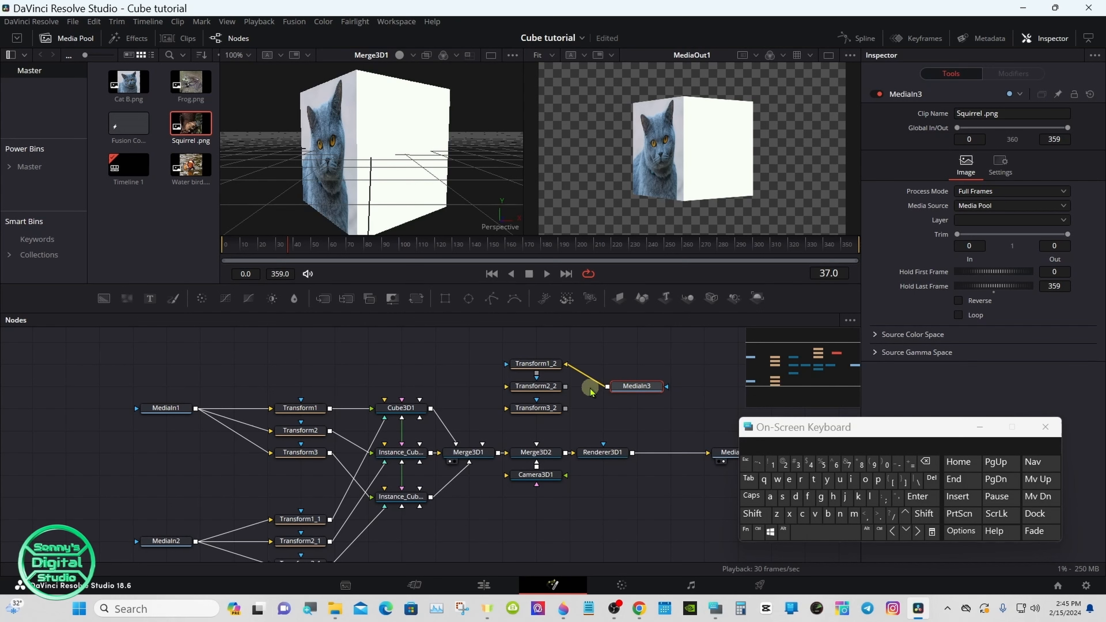
left_click_drag(593, 391, 508, 387)
left_click_drag(606, 386, 507, 408)
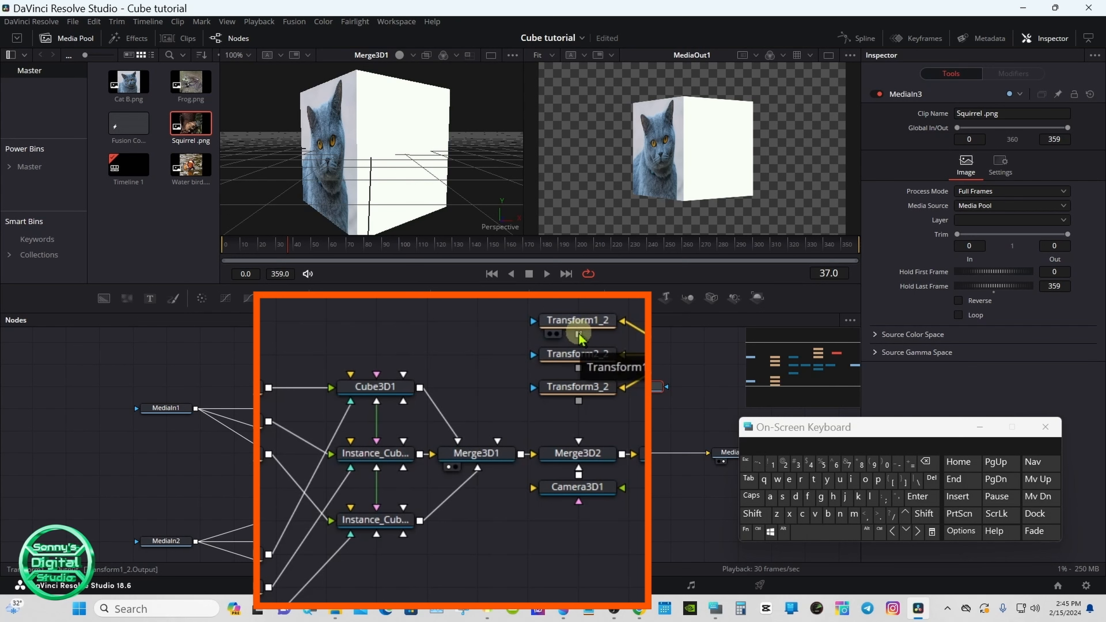
Connect Transform1_2, Transform2_2 and Transform3_2 to the Right face inputs of Cube3D1, the middle cube instance and the lower cube instance respectively.
left_click_drag(579, 337, 362, 384)
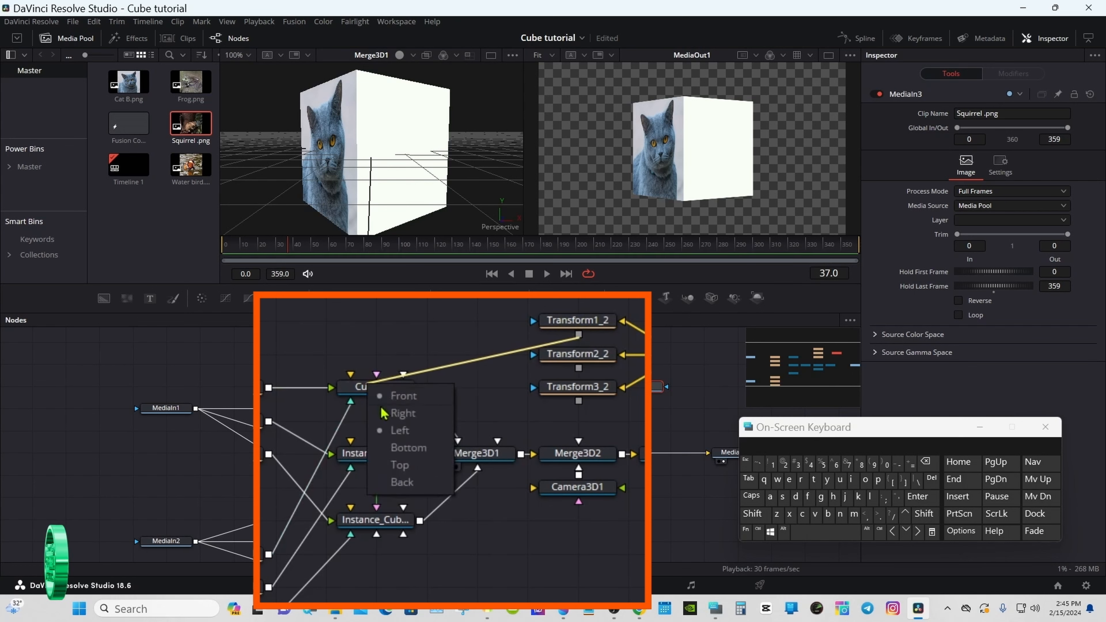
left_click(398, 416)
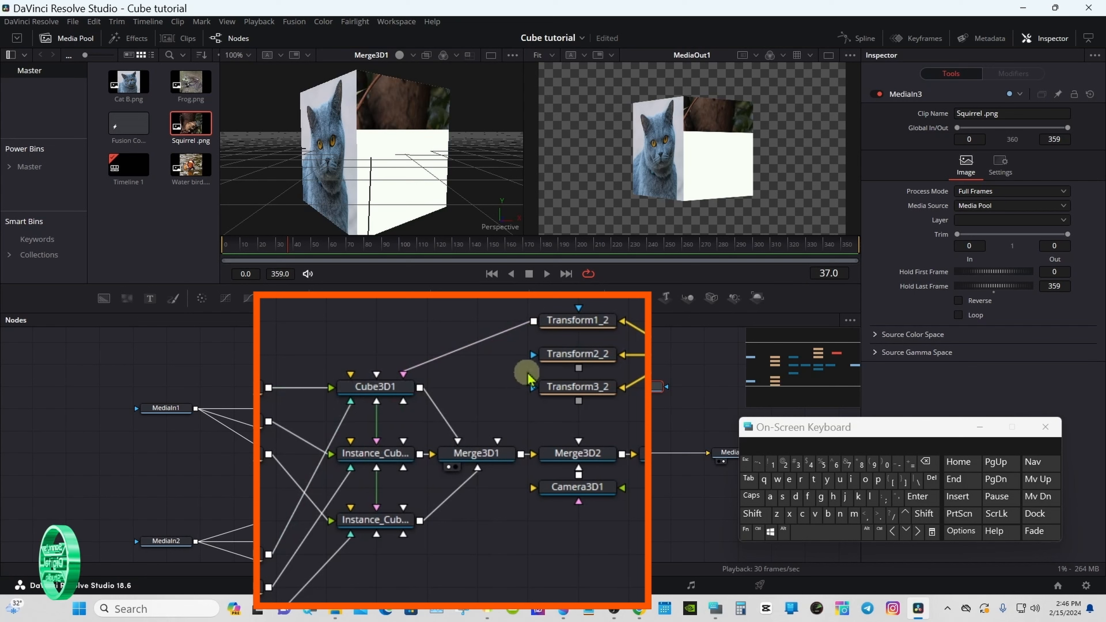
left_click_drag(563, 373, 388, 451)
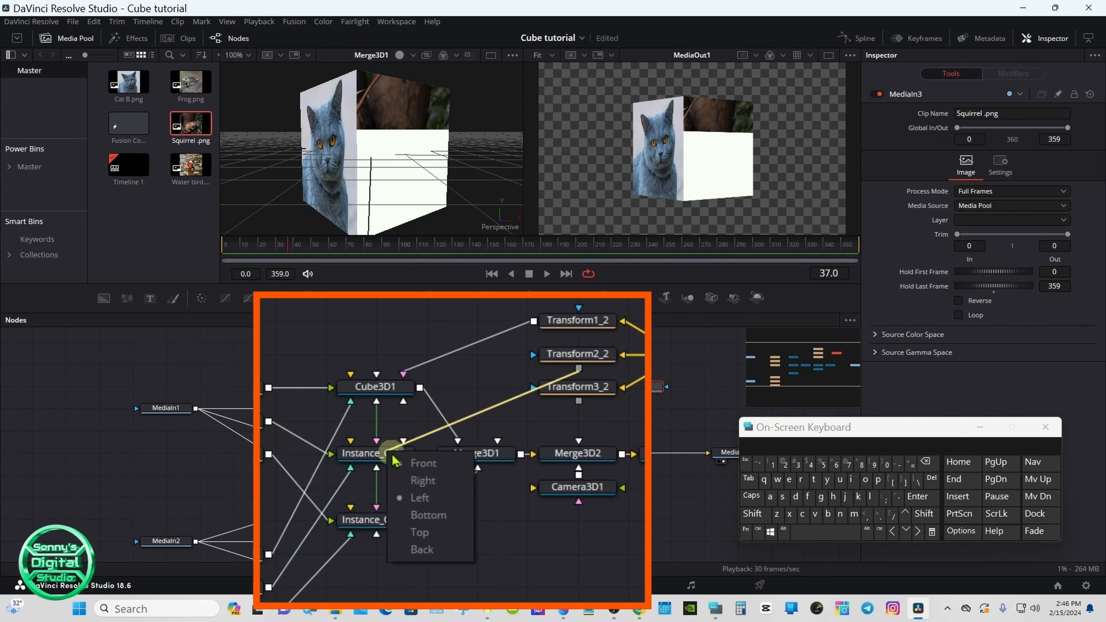
left_click(418, 480)
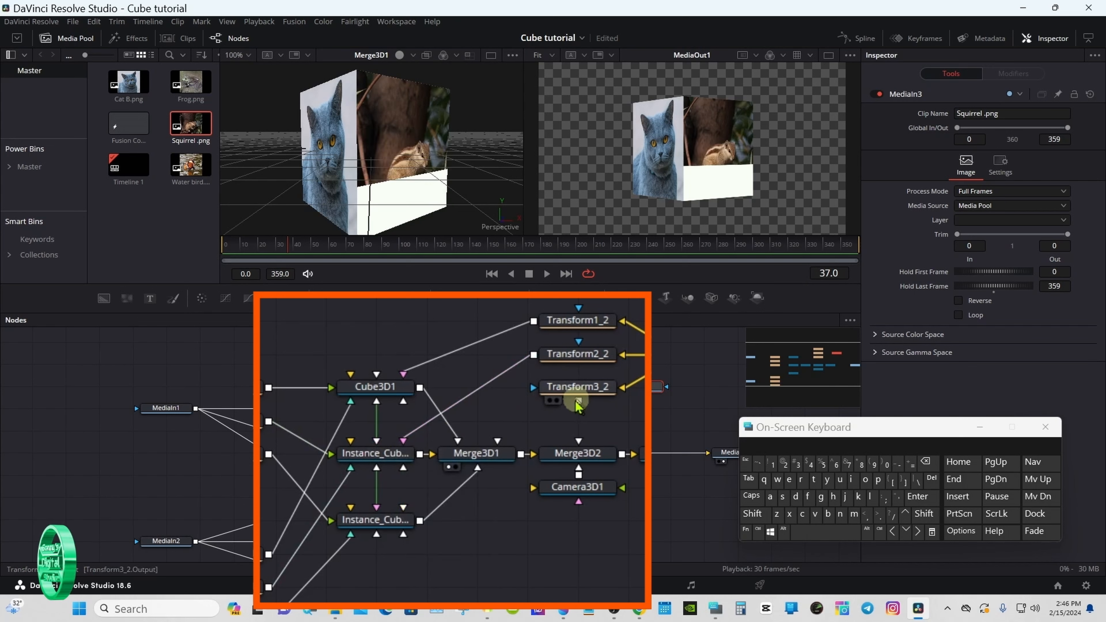
left_click_drag(577, 403, 380, 523)
left_click(413, 552)
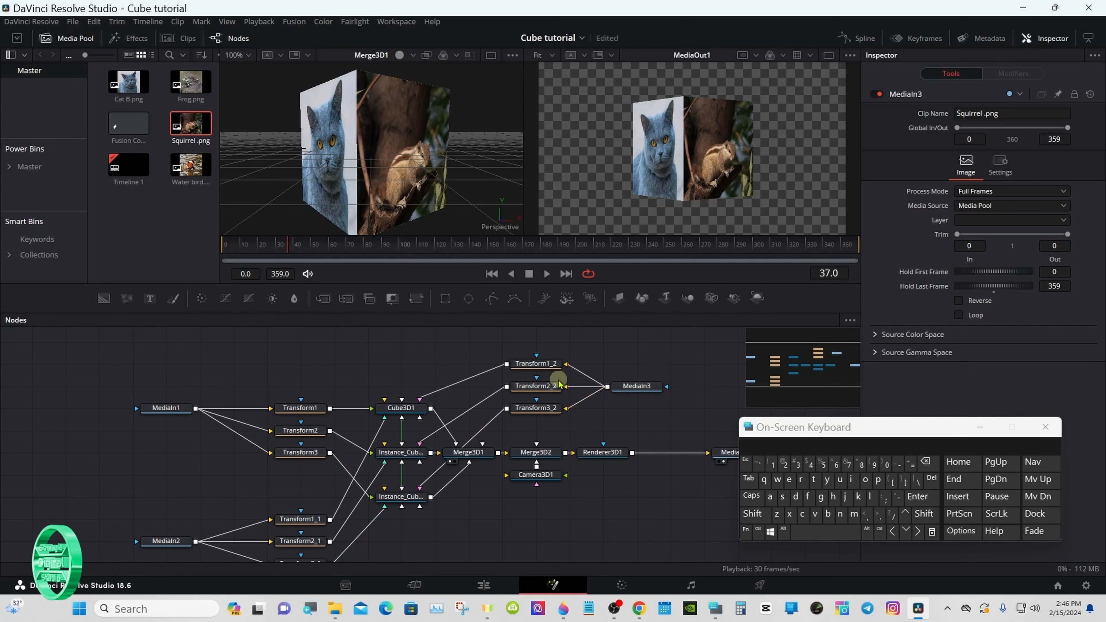
Rotate Cube3D1 to about -187.9 on Y so its blank back side faces the view.
left_click(411, 412)
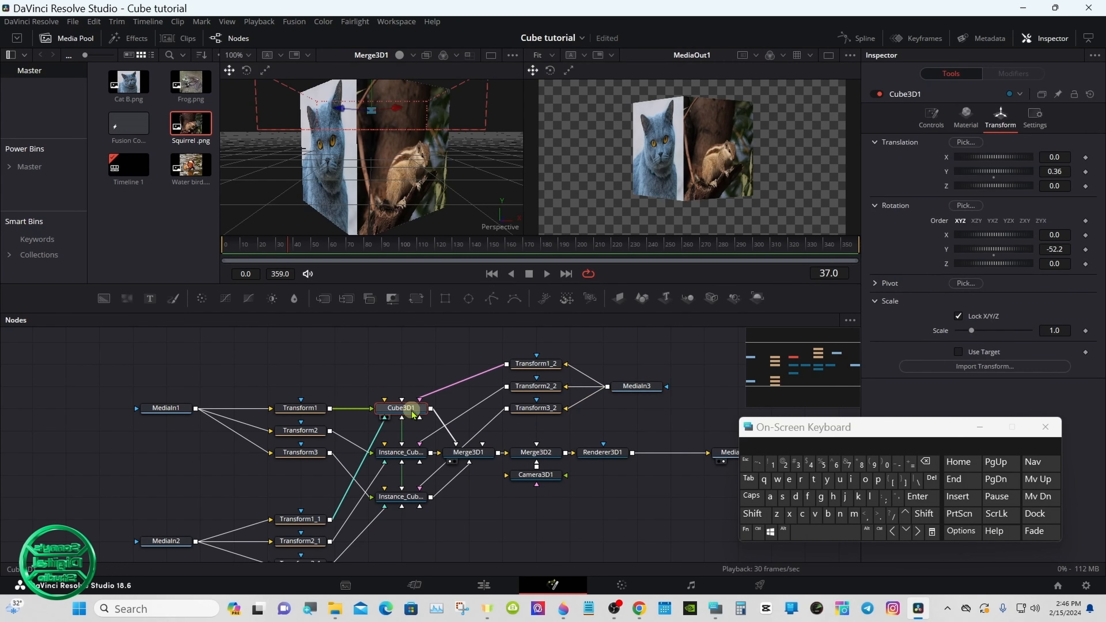
left_click_drag(1005, 252, 978, 252)
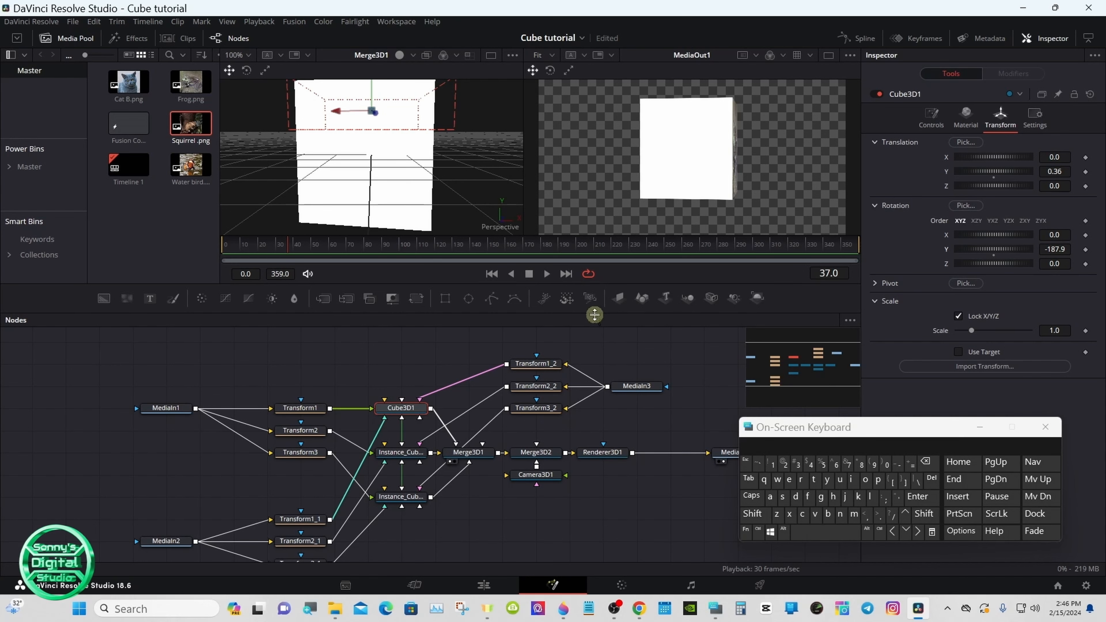
Copy Transform1, Transform2 and Transform3 together and paste the copies into the empty space below Camera3D1.
left_click_drag(594, 315, 588, 280)
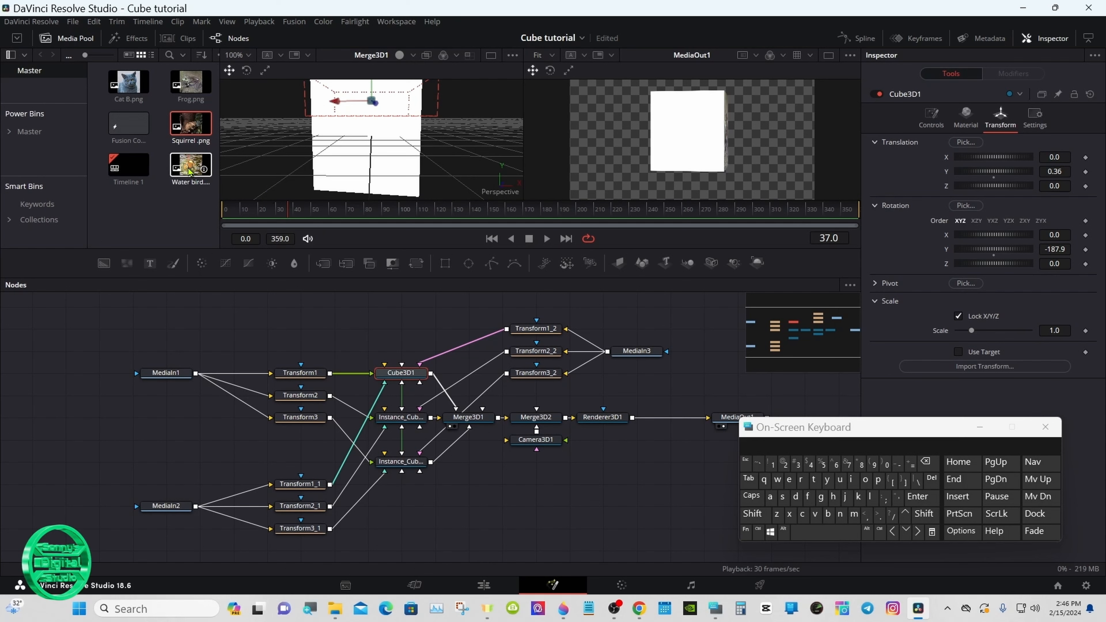
left_click_drag(269, 325, 304, 438)
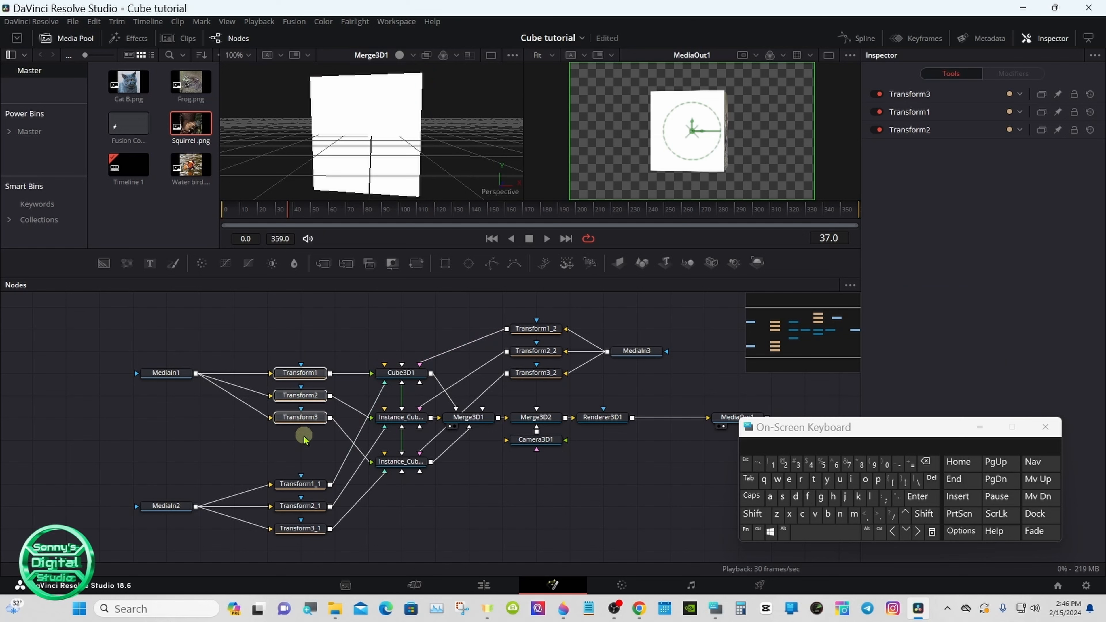
right_click(297, 419)
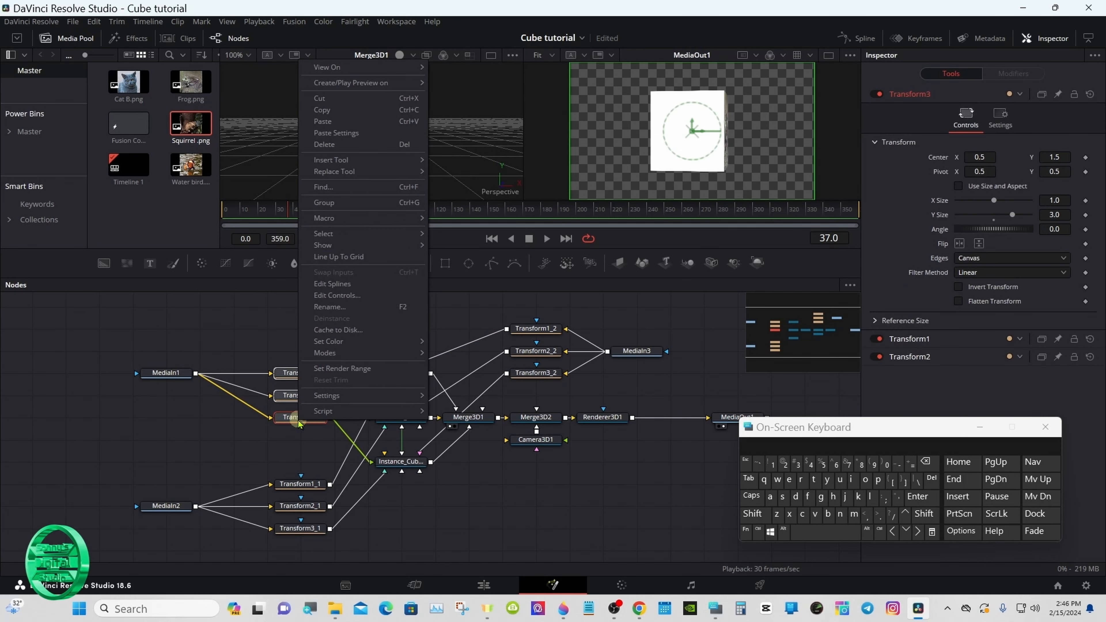
left_click(334, 113)
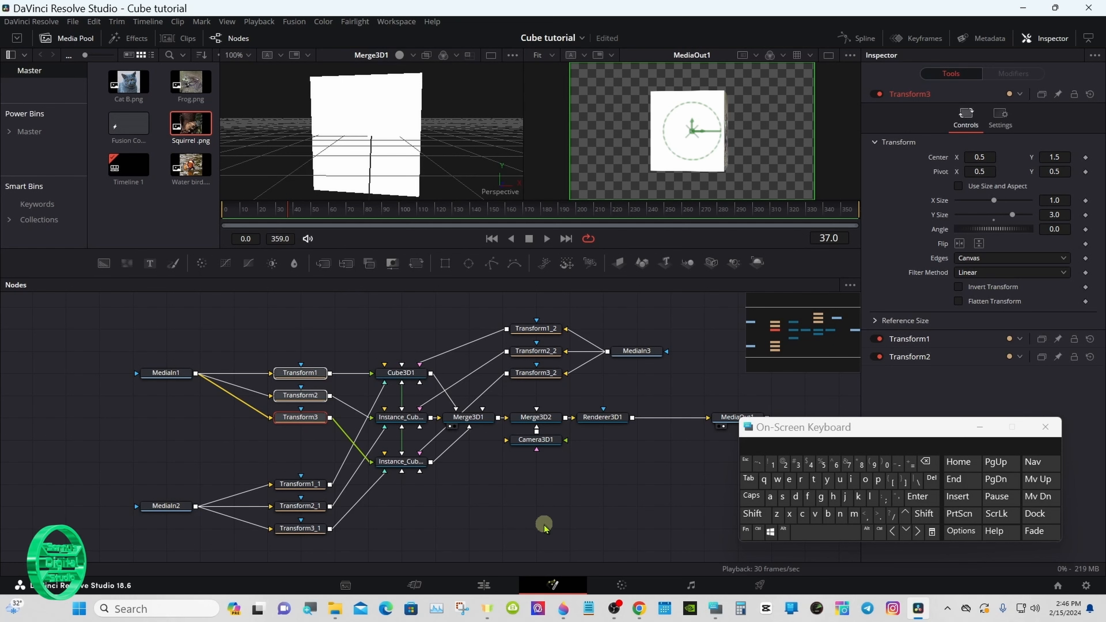
left_click(541, 532)
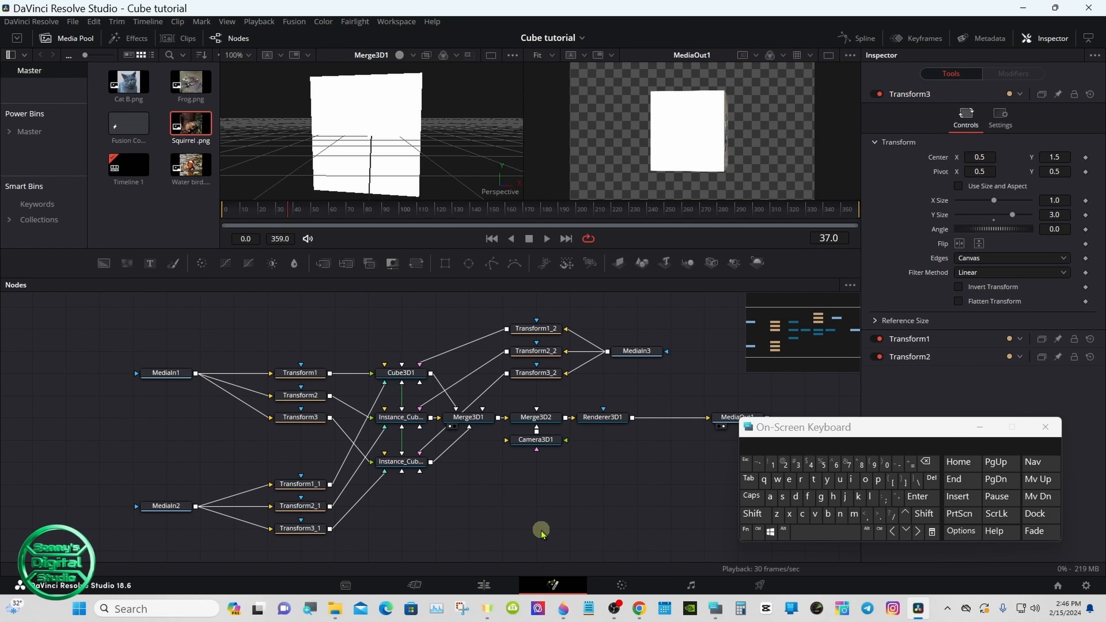
right_click(542, 532)
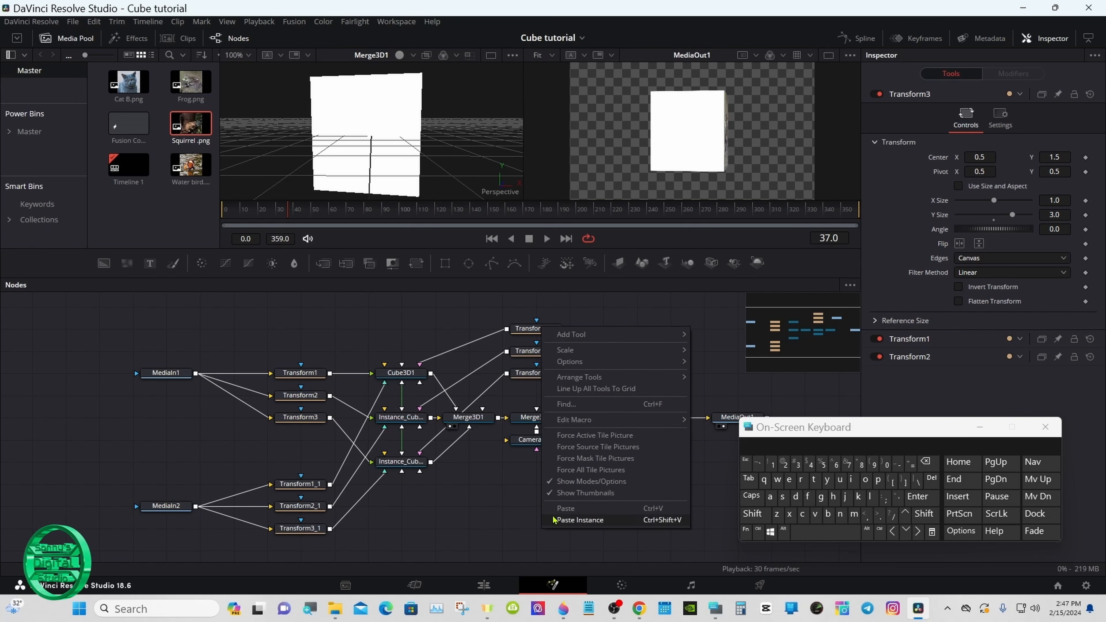
left_click(565, 508)
left_click(589, 508)
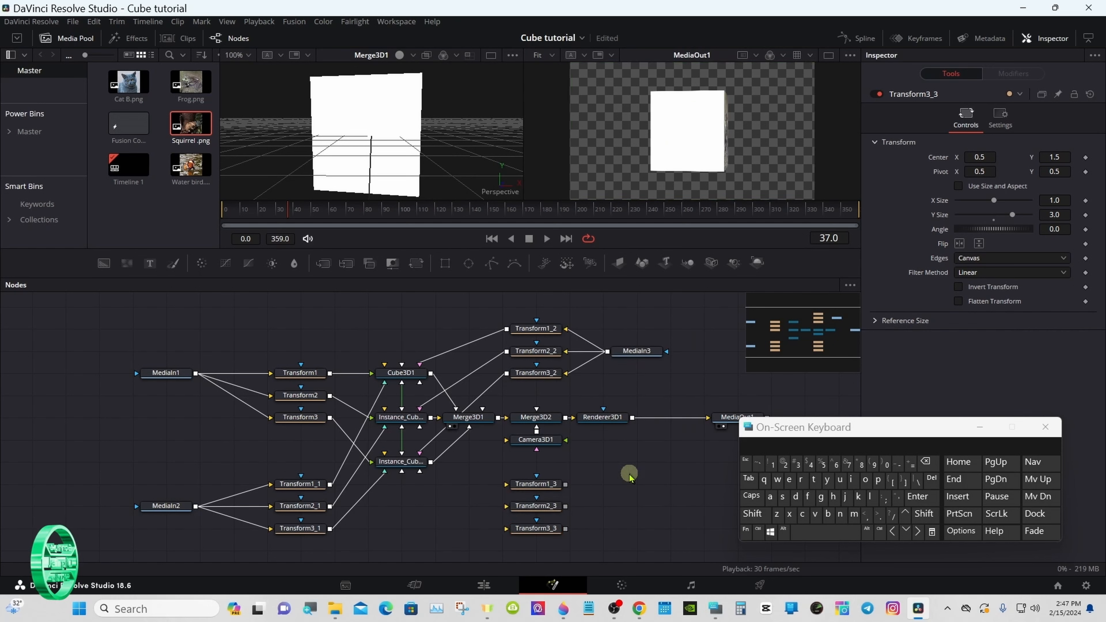
Add Water bird.png to the node graph beside the new transforms and connect it to the inputs of Transform1_3, Transform2_3 and Transform3_3.
left_click_drag(752, 437, 817, 437)
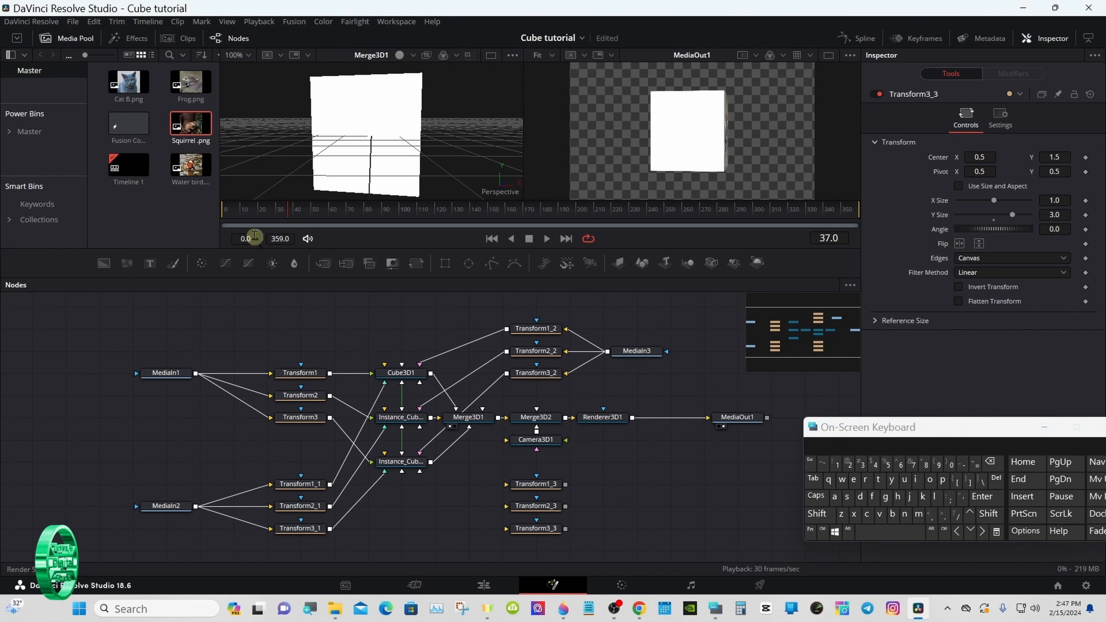
left_click_drag(194, 178, 657, 510)
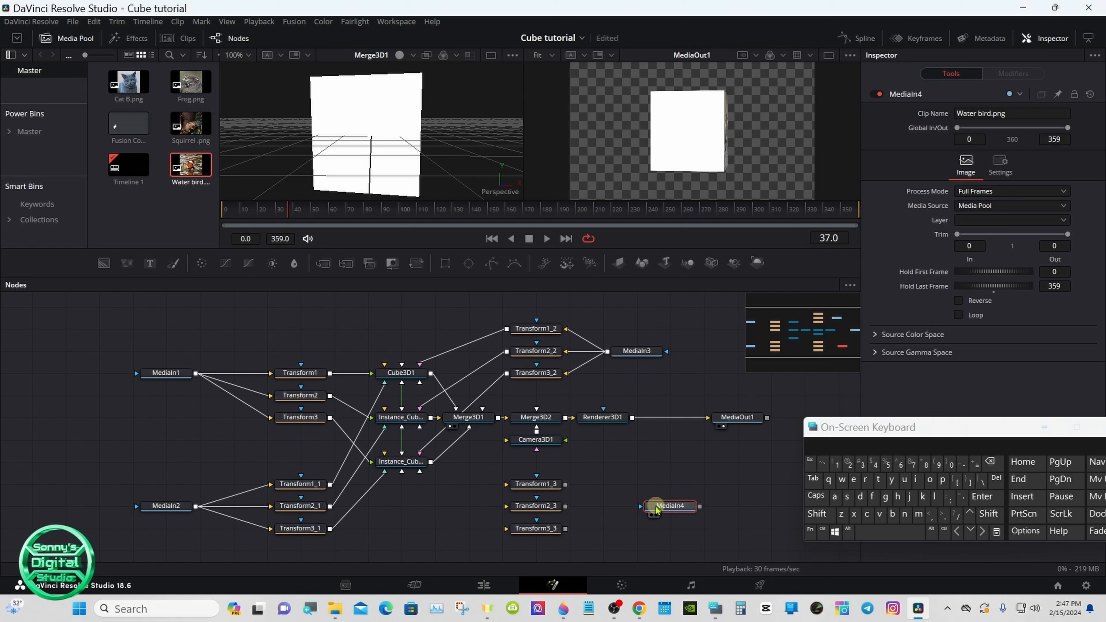
left_click_drag(700, 508, 509, 491)
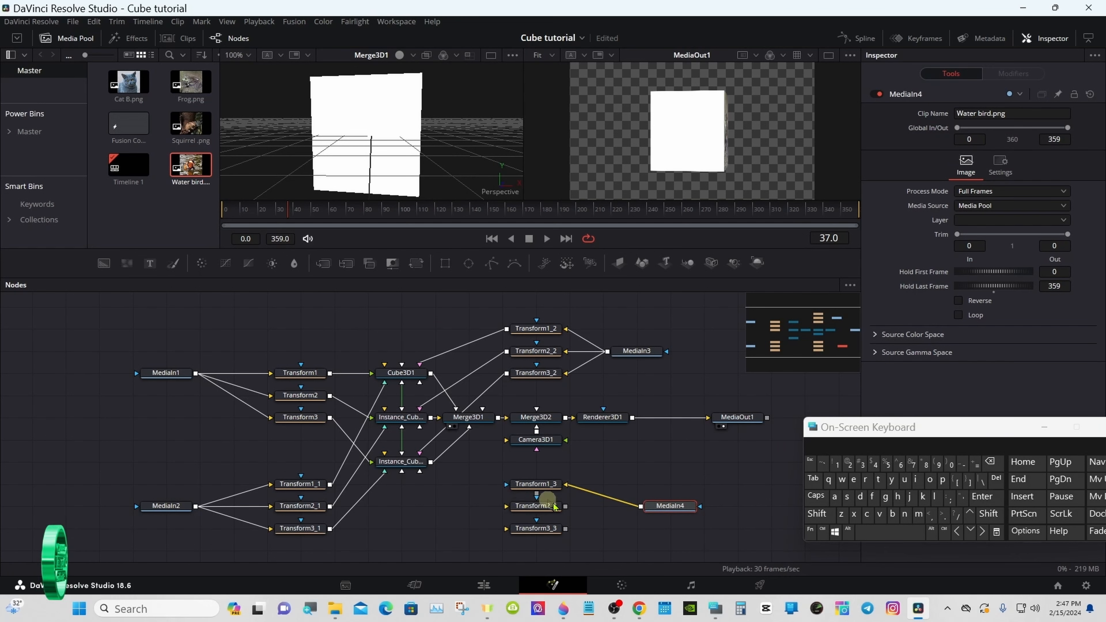
left_click_drag(641, 508, 508, 508)
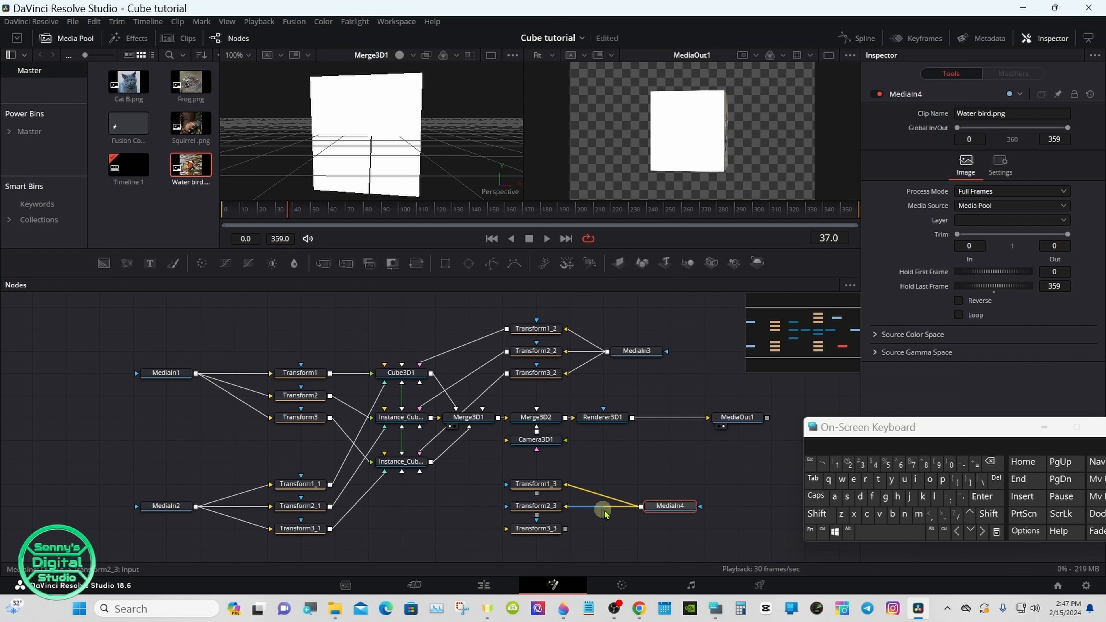
left_click_drag(640, 509, 507, 532)
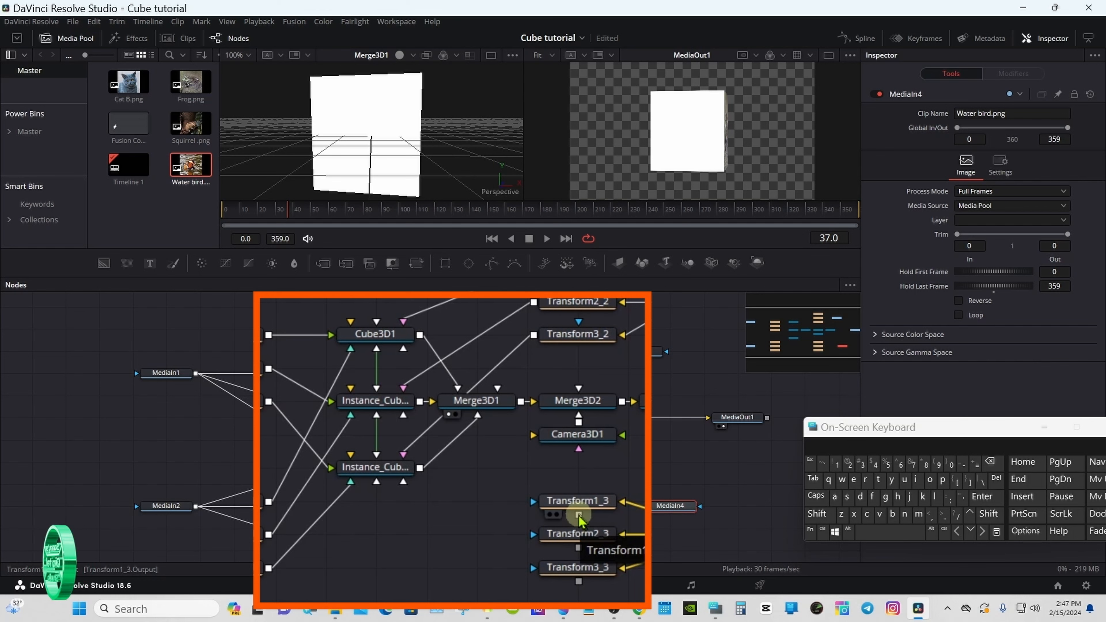
Connect Transform1_3, Transform2_3 and Transform3_3 to the Back face inputs of Cube3D1, the middle cube instance and the lower cube instance respectively.
left_click_drag(578, 515, 378, 343)
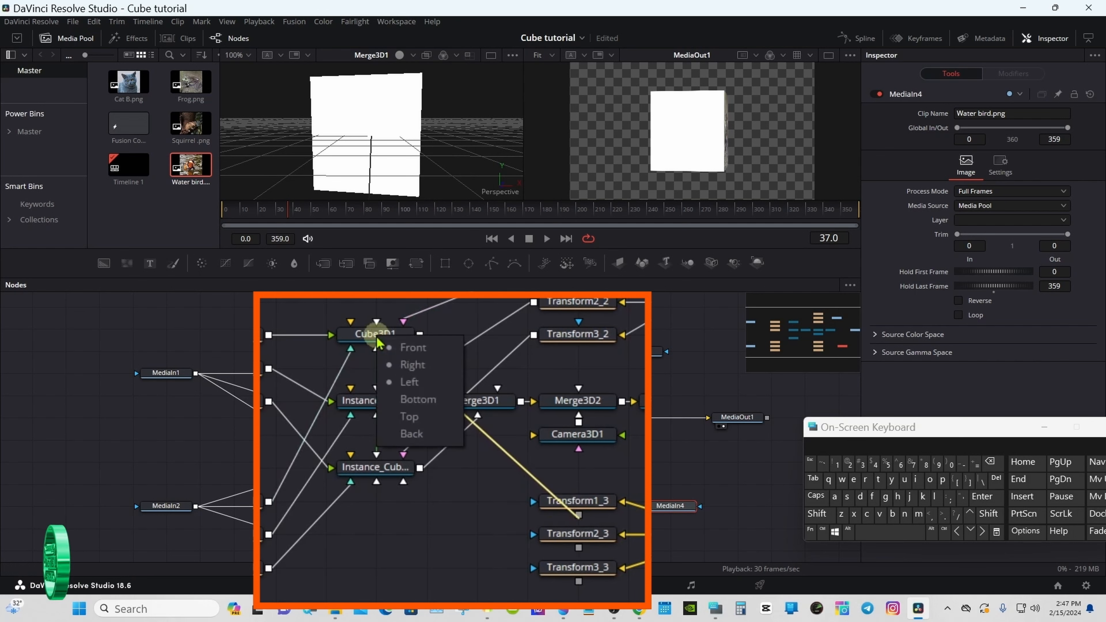
left_click(412, 435)
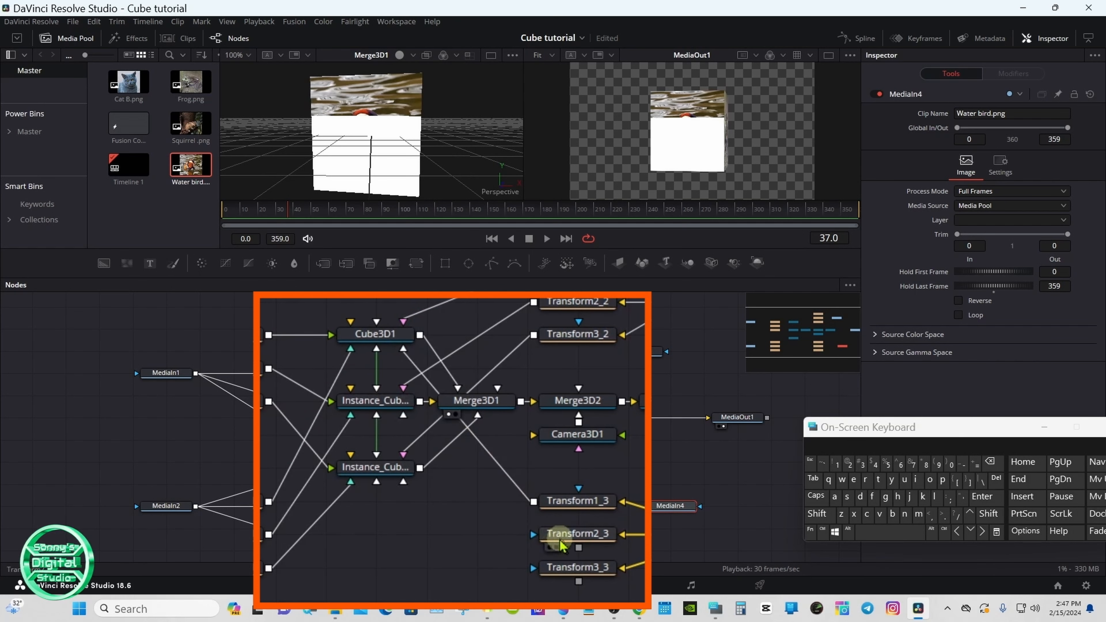
left_click_drag(578, 550, 383, 412)
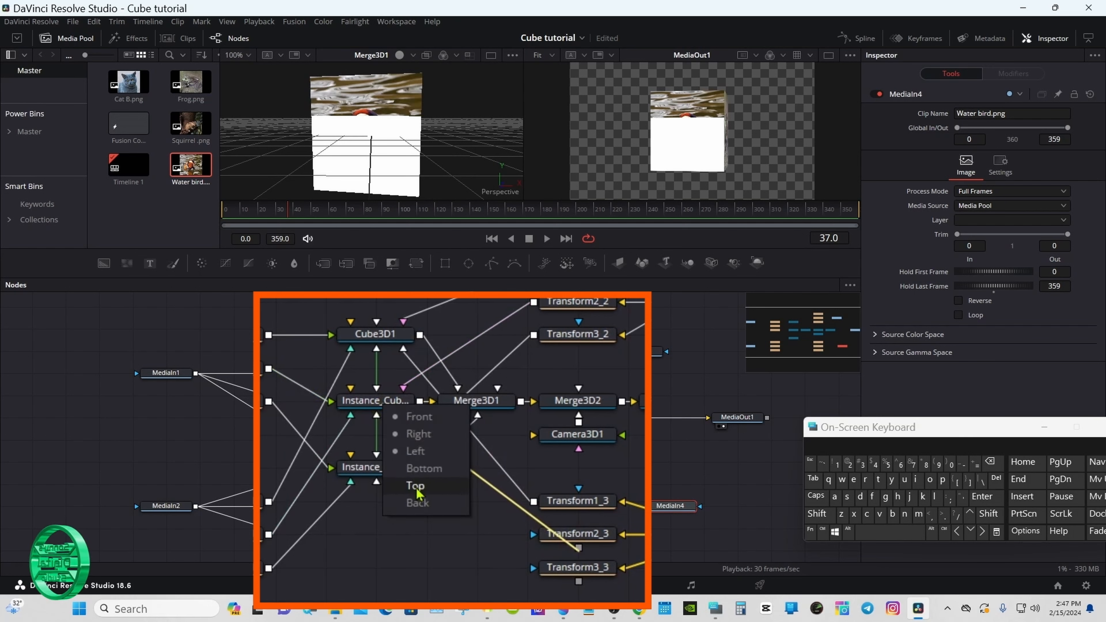
left_click(423, 508)
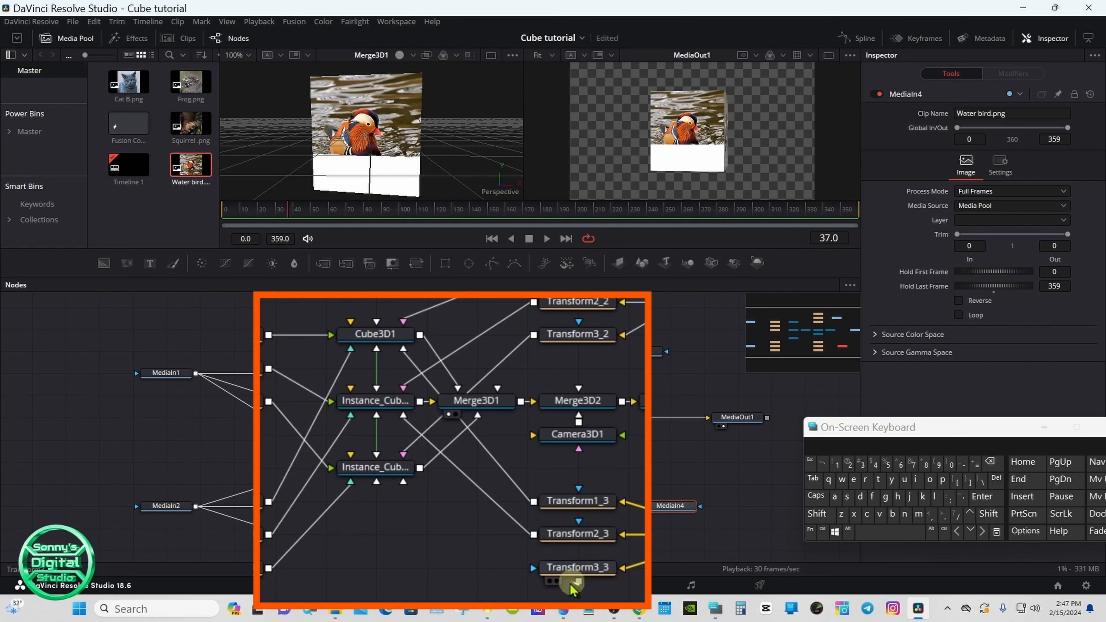
left_click_drag(574, 589, 377, 486)
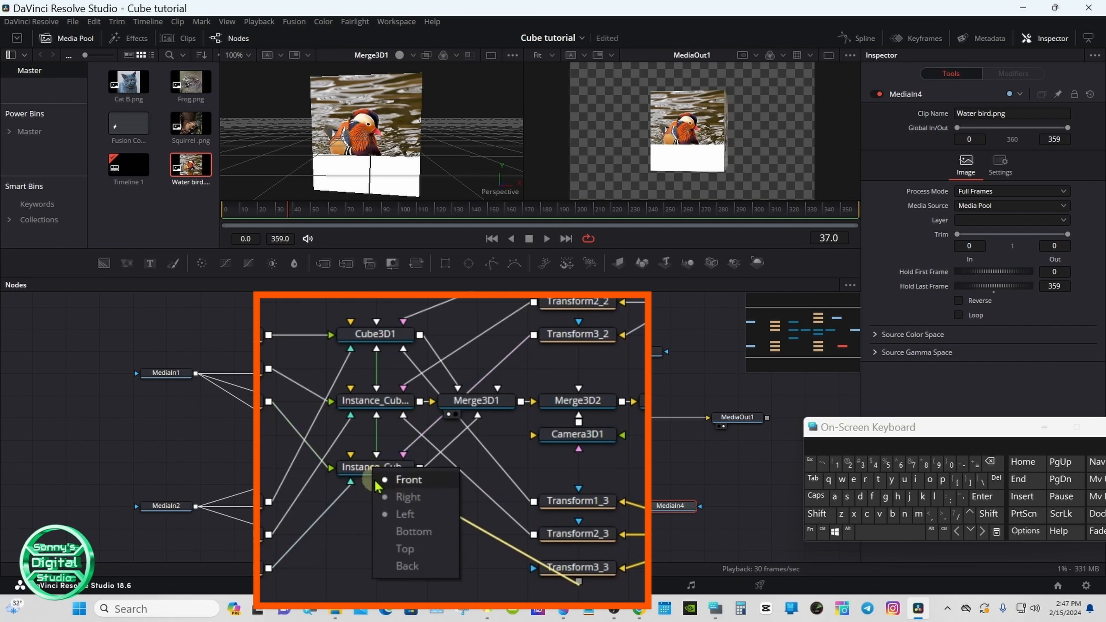
left_click(404, 566)
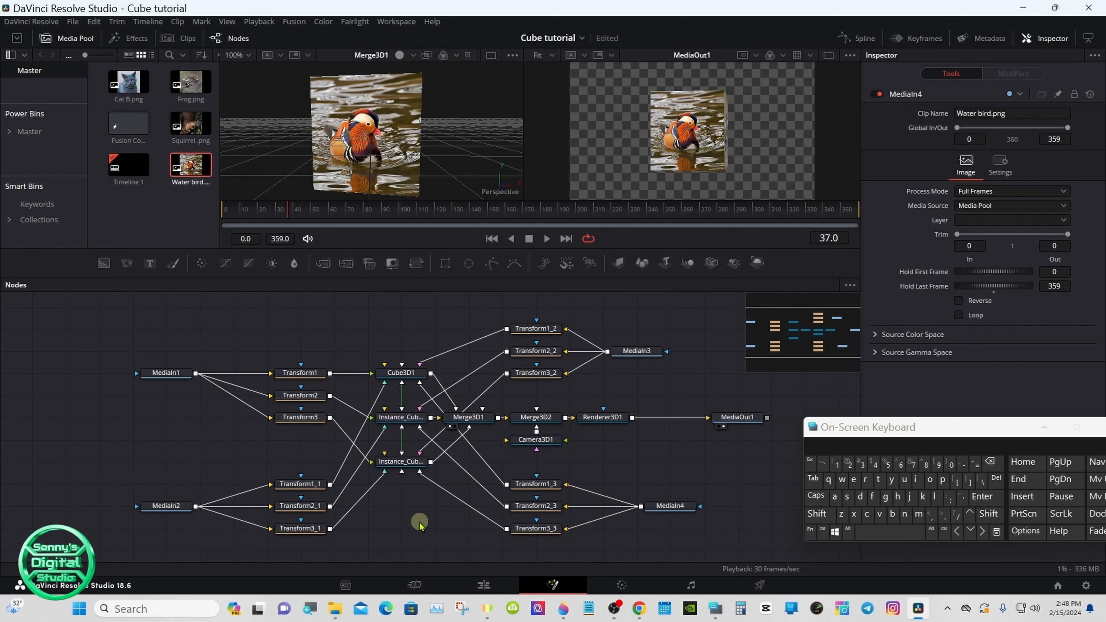
Reset Cube3D1's Y rotation to 0.0 so the cat face points at the view.
left_click_drag(875, 433, 701, 386)
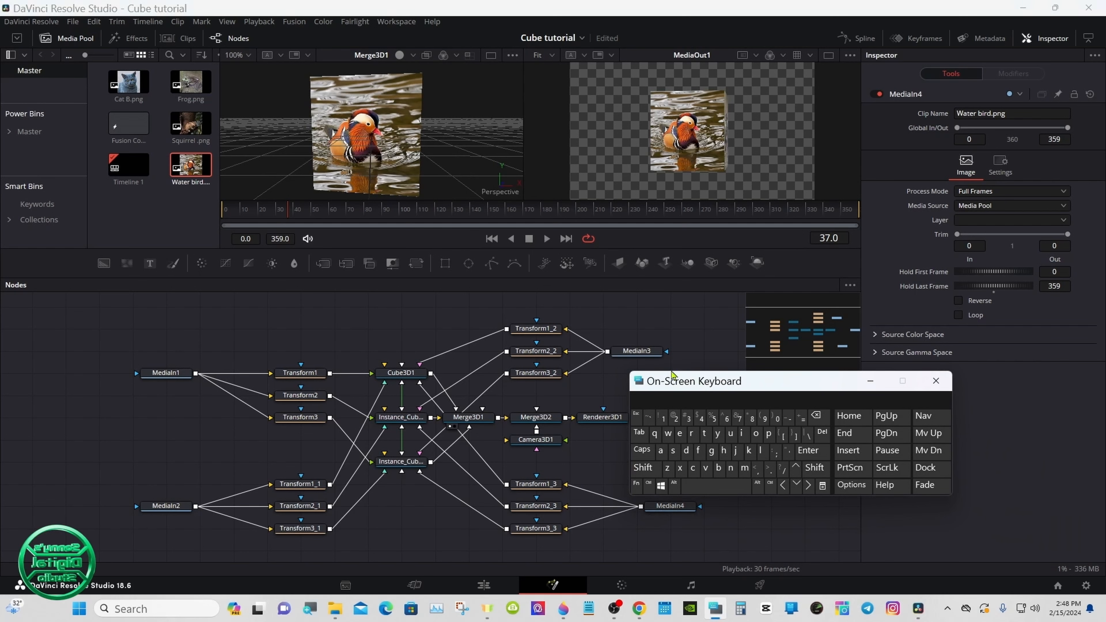
left_click_drag(287, 202, 228, 203)
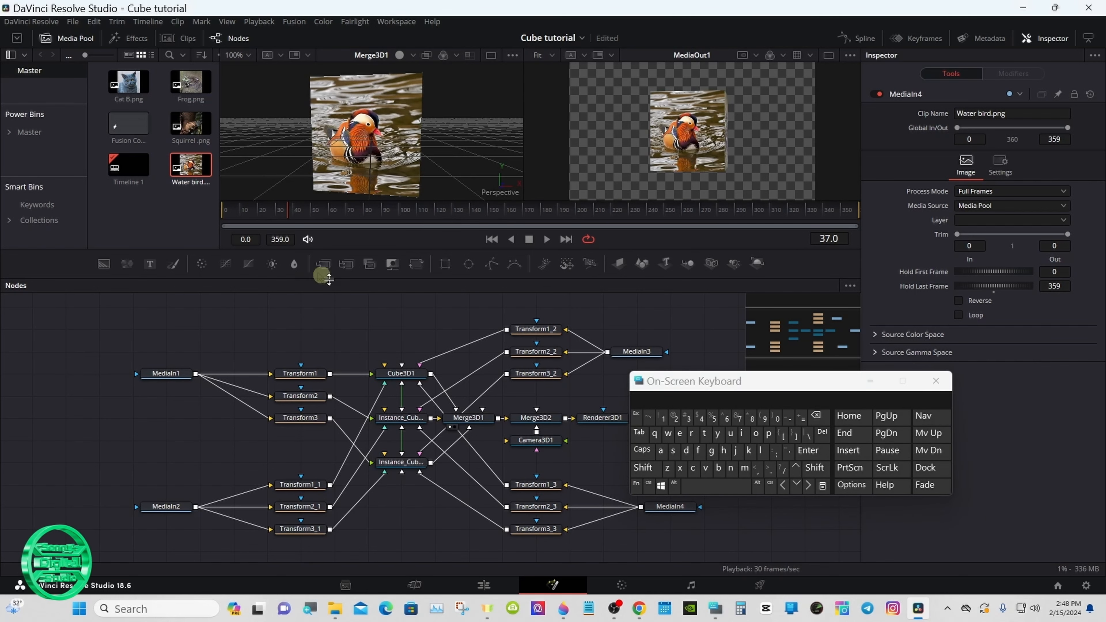
left_click(393, 372)
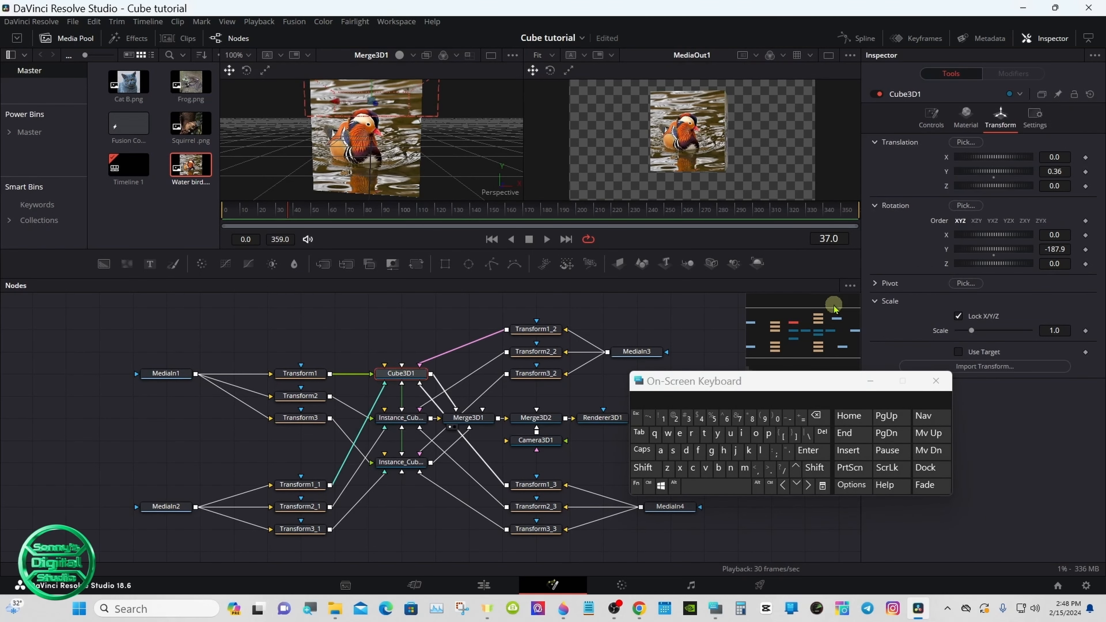
double_click(946, 250)
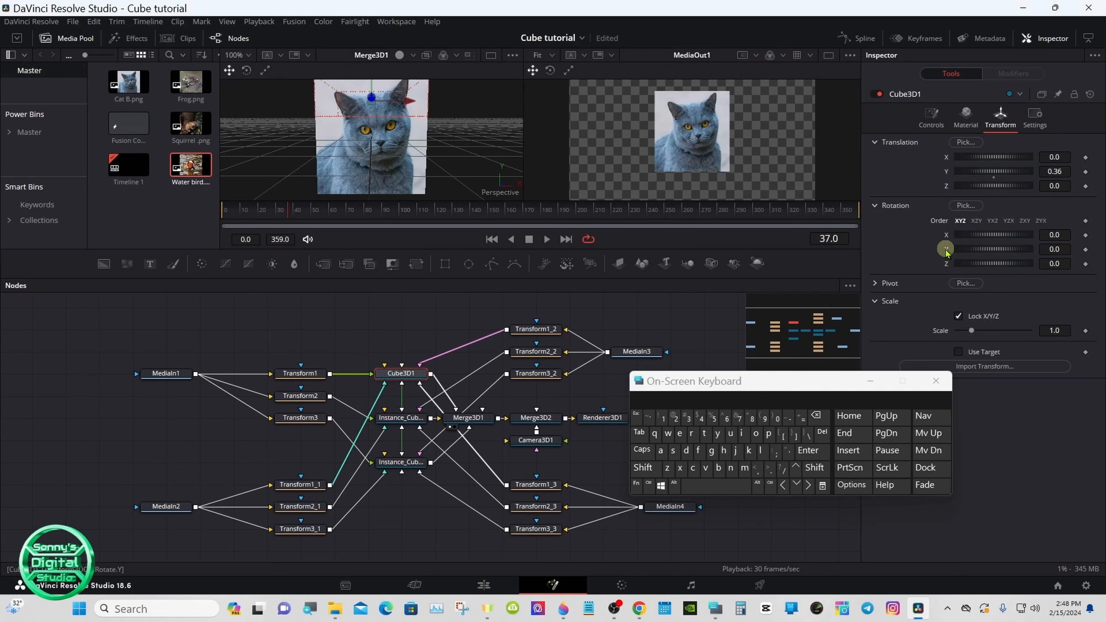
Rename the Transform2 node, the middle transform of the cat image, as Front.
left_click(287, 401)
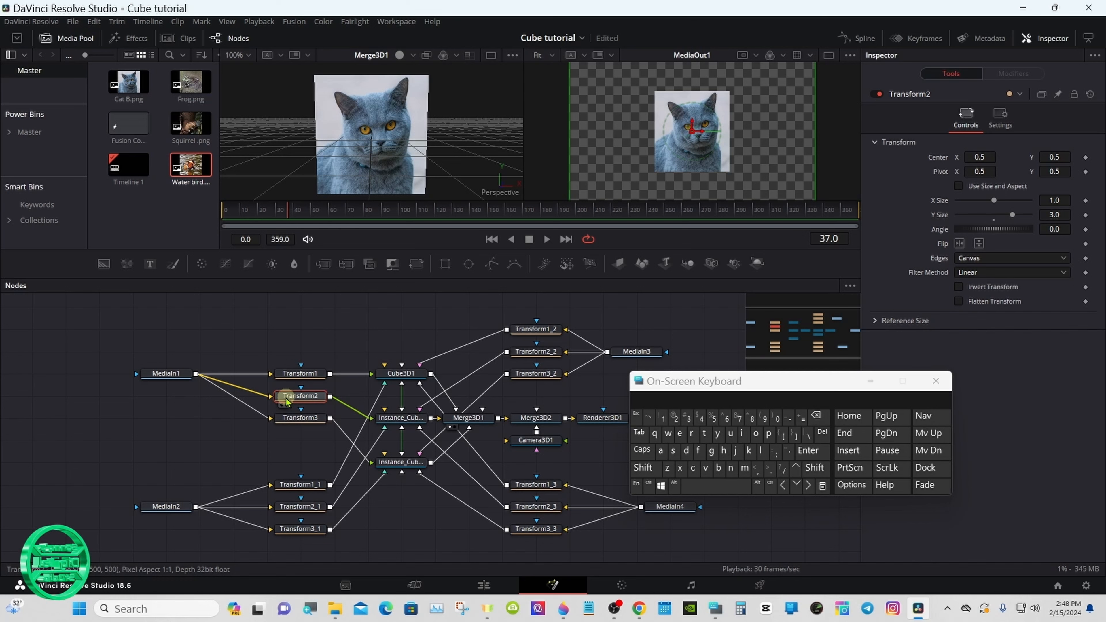
right_click(287, 399)
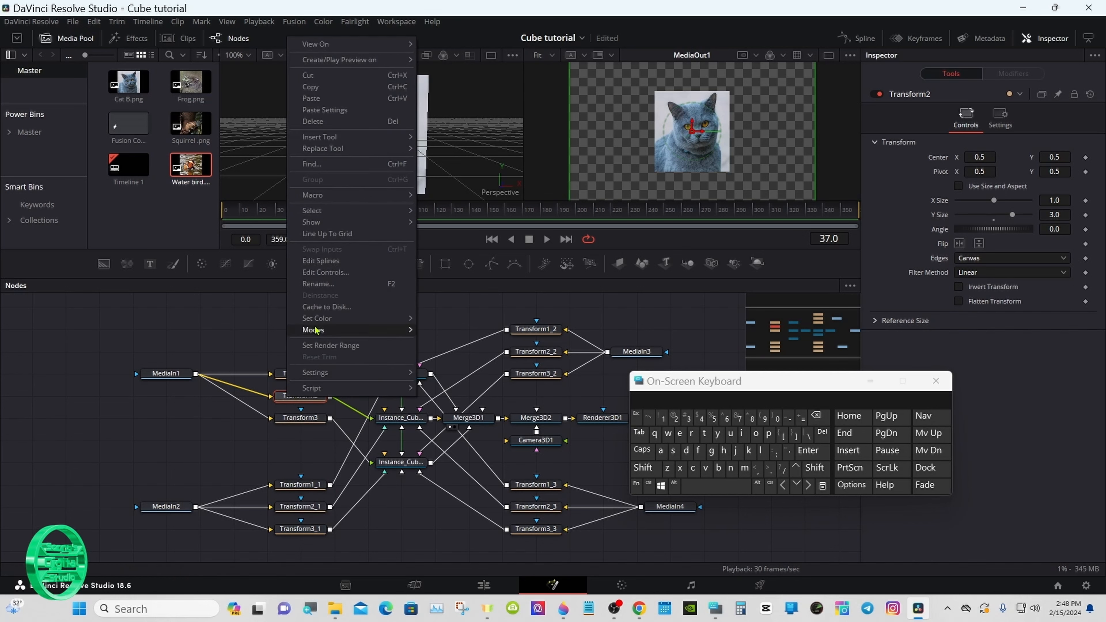
left_click(318, 285)
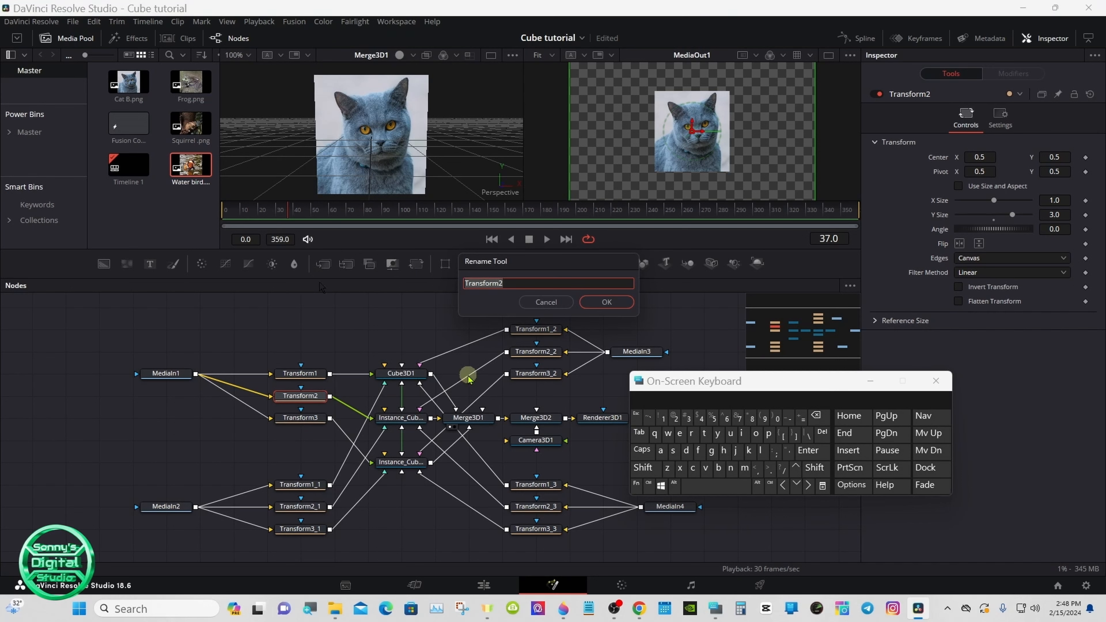
left_click(644, 469)
left_click(697, 452)
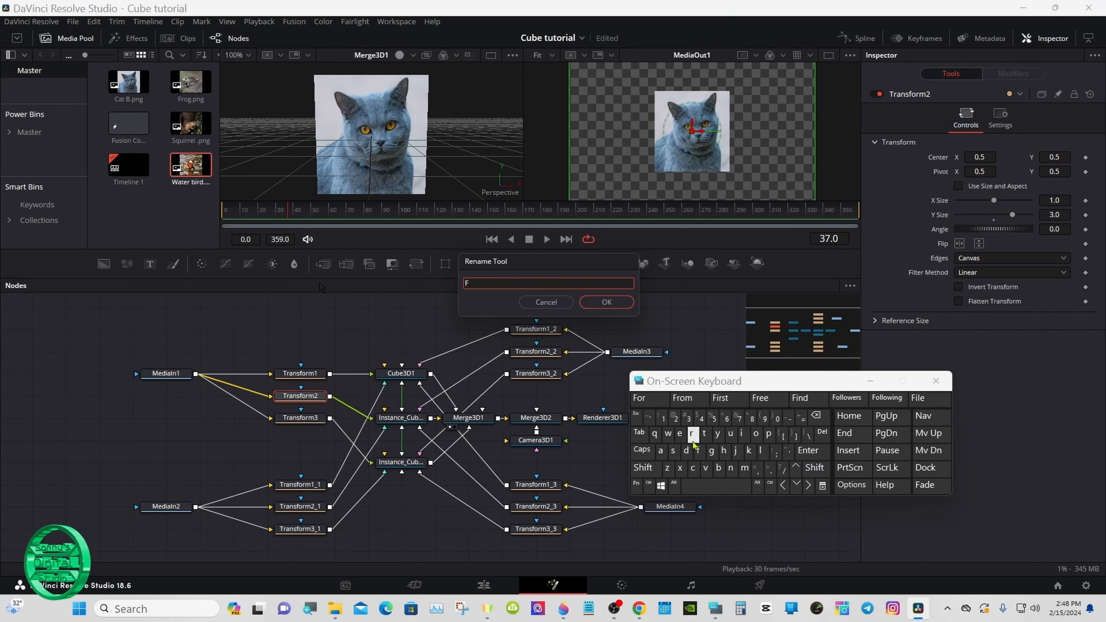
left_click(692, 433)
left_click(756, 433)
left_click(731, 468)
left_click(642, 398)
left_click(606, 301)
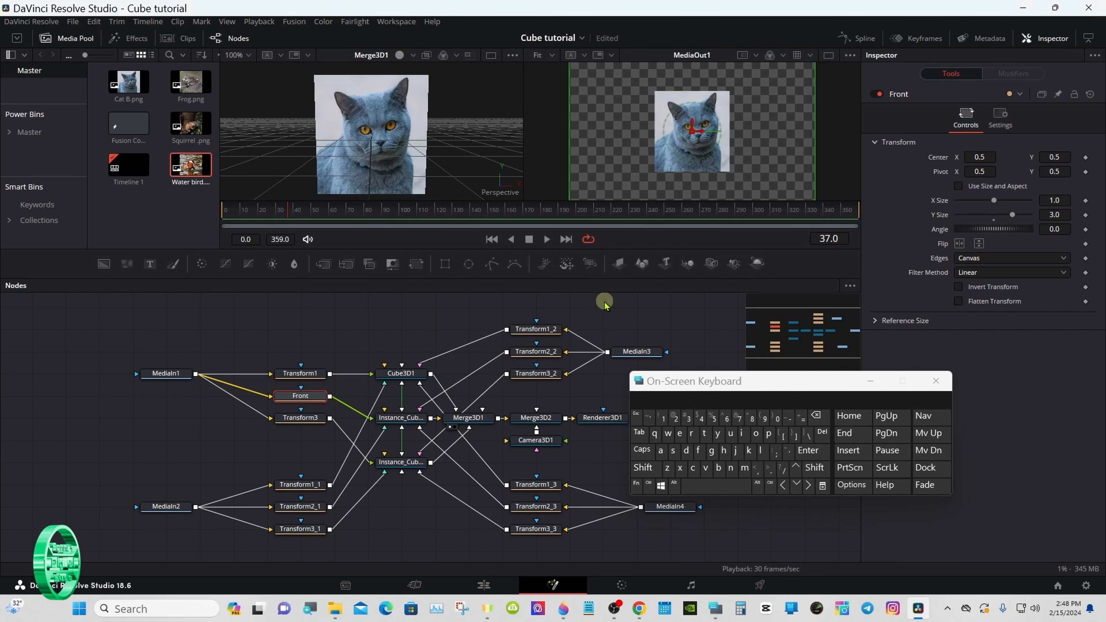
Rename the Transform2_1 node, the middle transform of the frog image, as Left_Side.
left_click(299, 508)
right_click(299, 509)
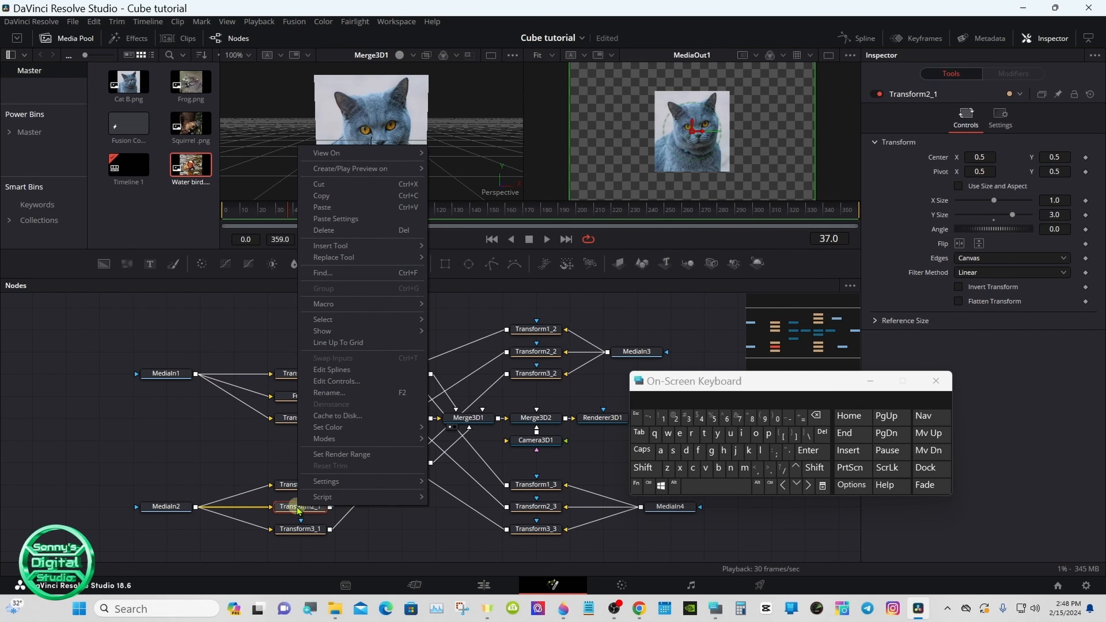
left_click(329, 392)
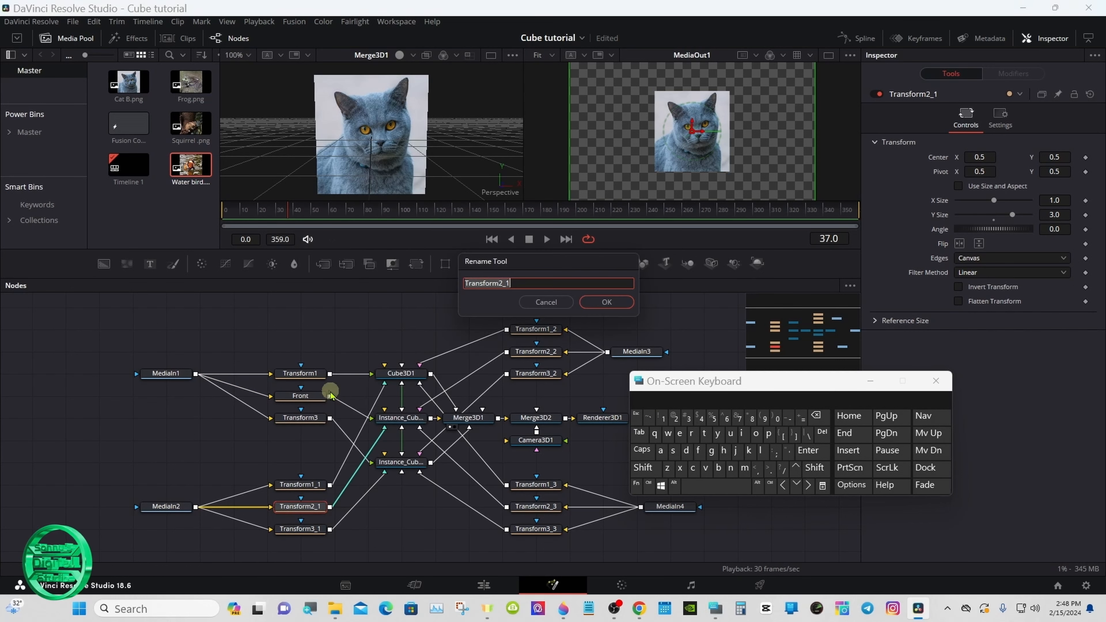
left_click(643, 467)
left_click(760, 450)
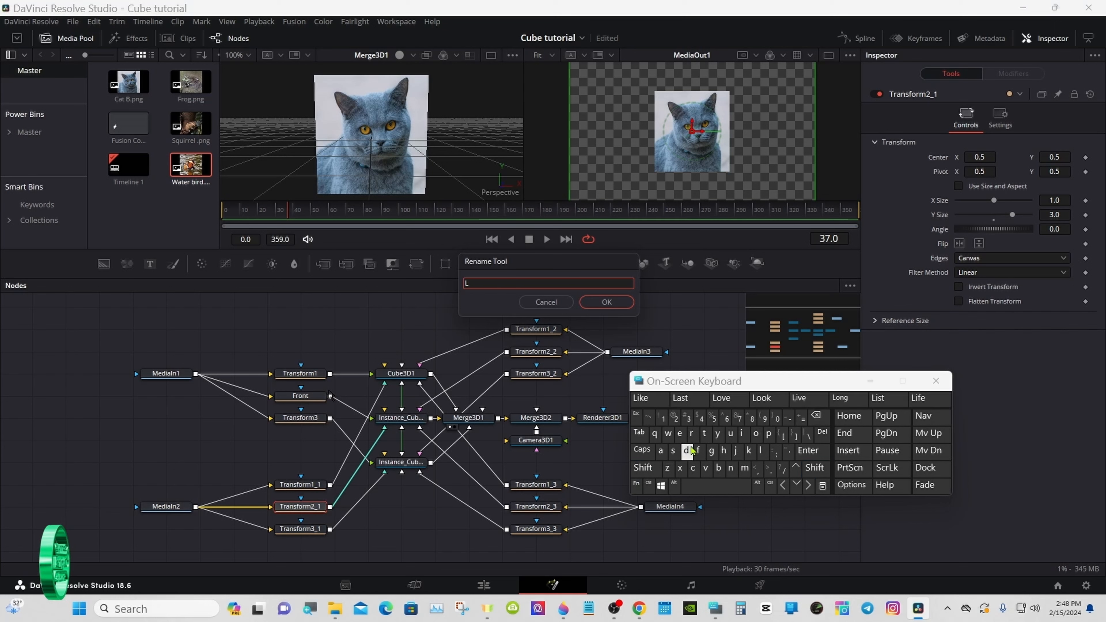
left_click(680, 434)
left_click(698, 450)
left_click(704, 434)
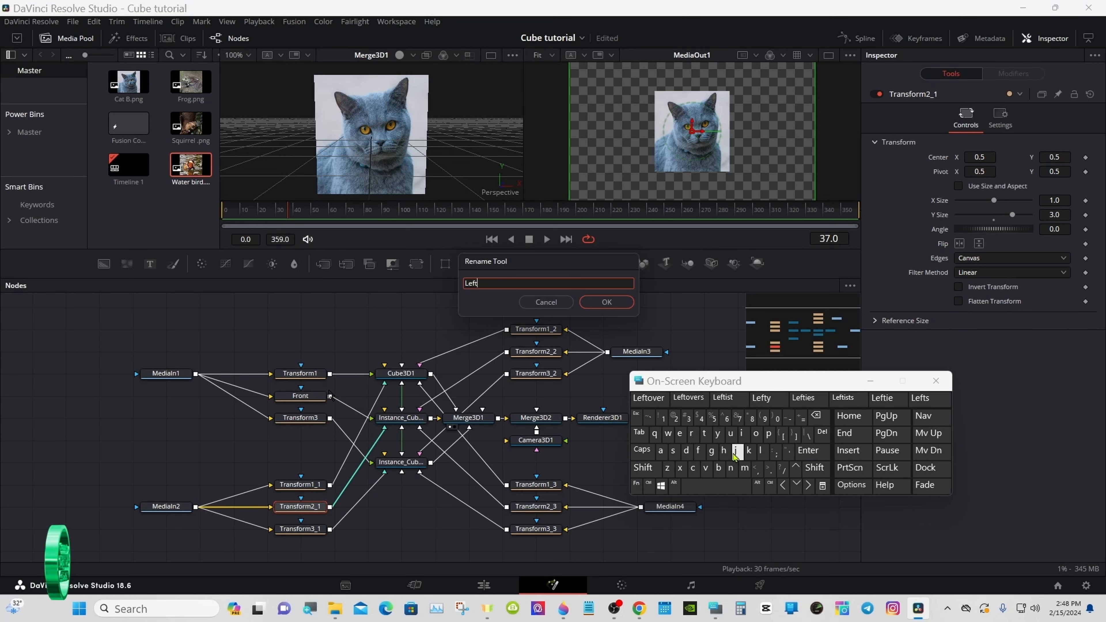
left_click(813, 467)
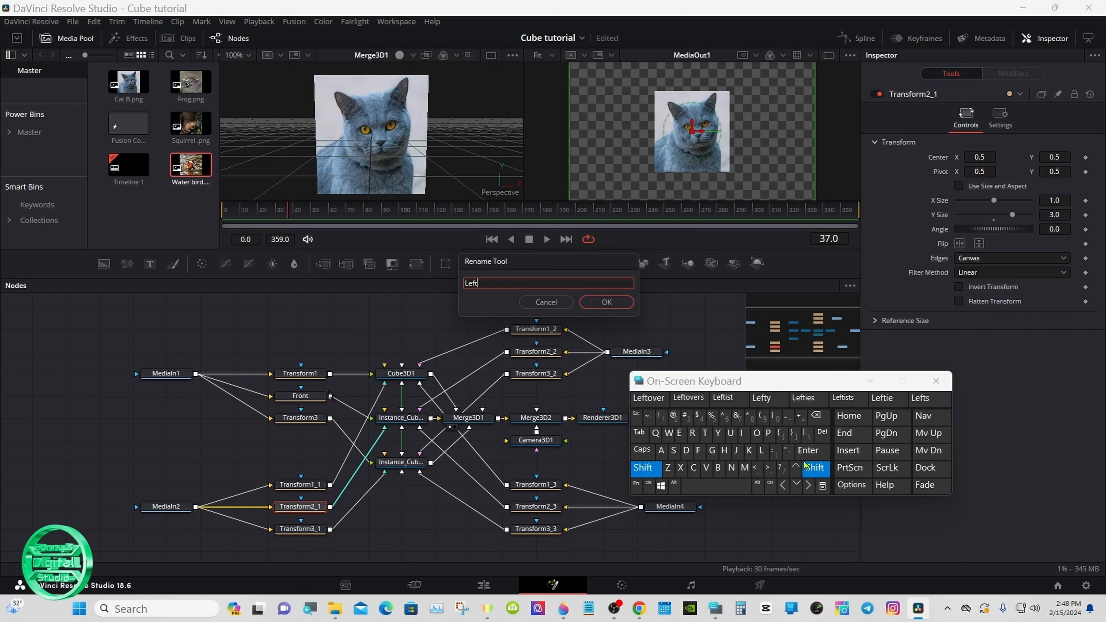
left_click(789, 418)
left_click(643, 468)
left_click(673, 450)
left_click(742, 433)
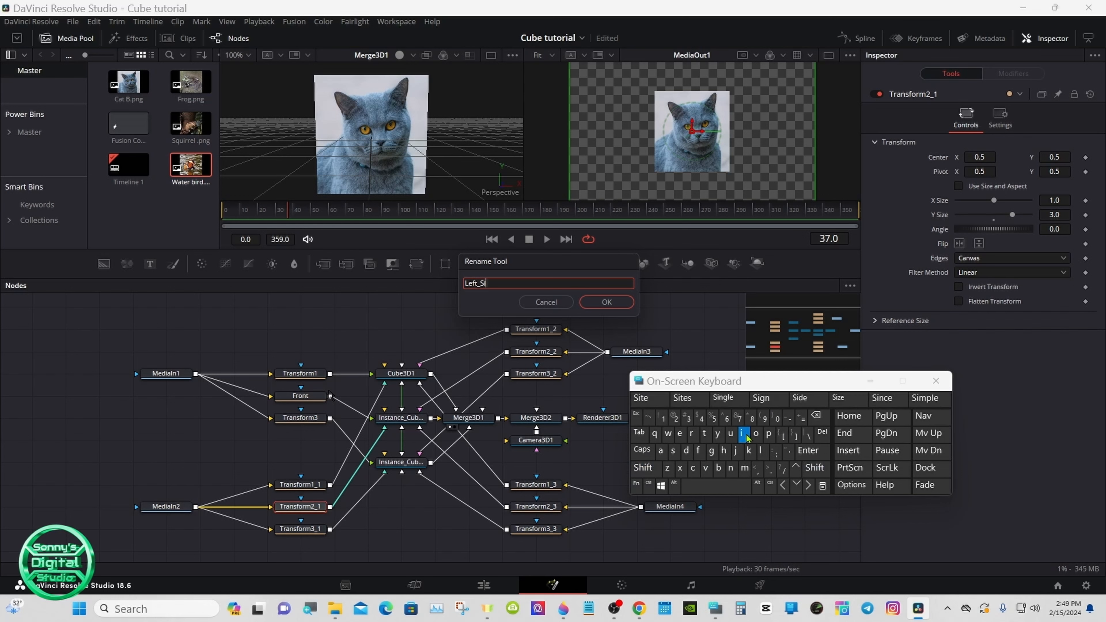
left_click(687, 451)
left_click(680, 433)
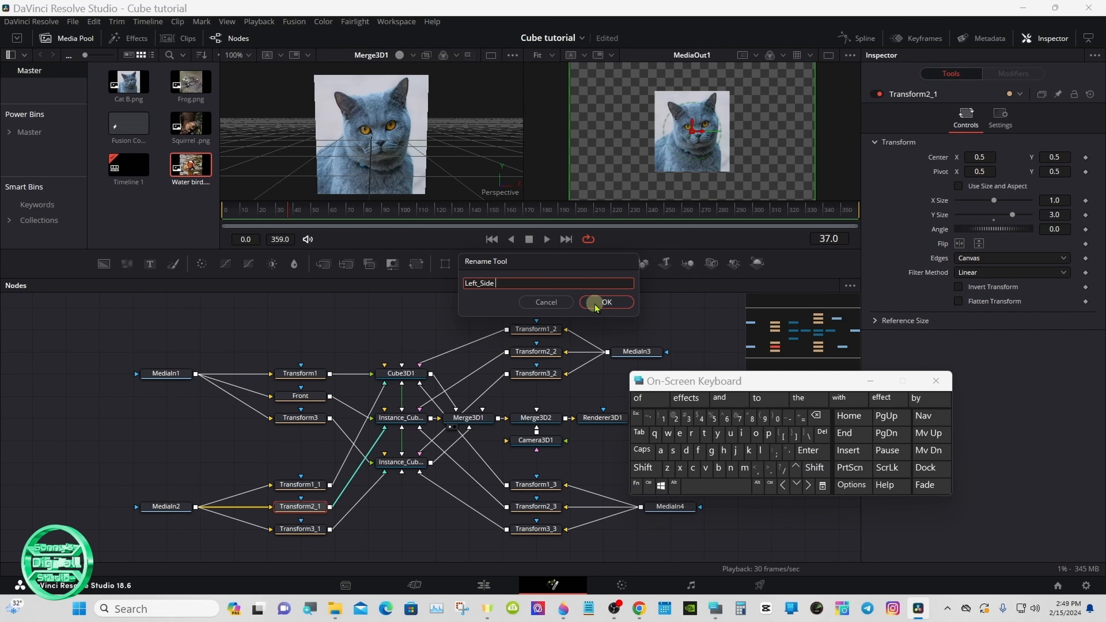
left_click(605, 302)
Rename the Transform2_2 node, the middle transform of the squirrel image, as Right_Side.
left_click_drag(648, 388, 682, 399)
left_click(531, 352)
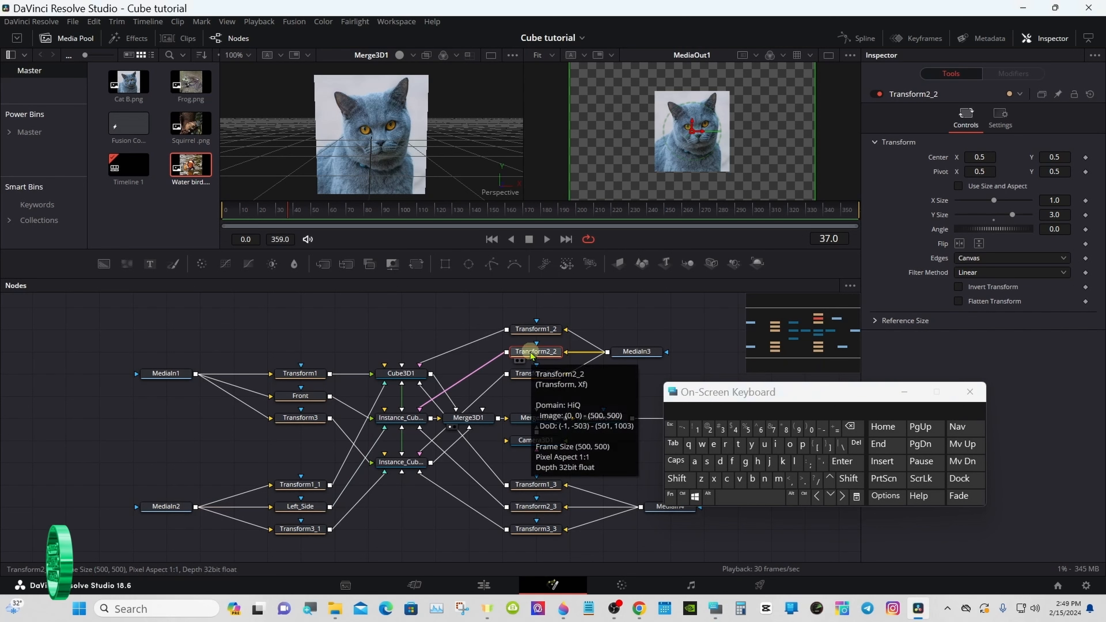
right_click(531, 354)
left_click(564, 249)
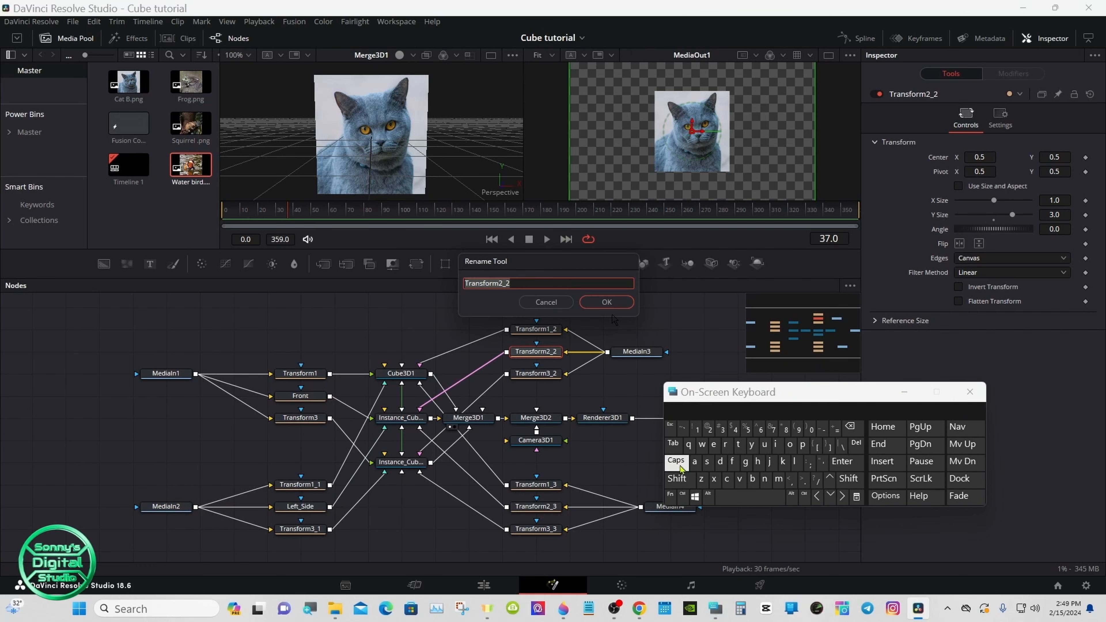
left_click(676, 478)
left_click(725, 444)
left_click(776, 444)
left_click(745, 462)
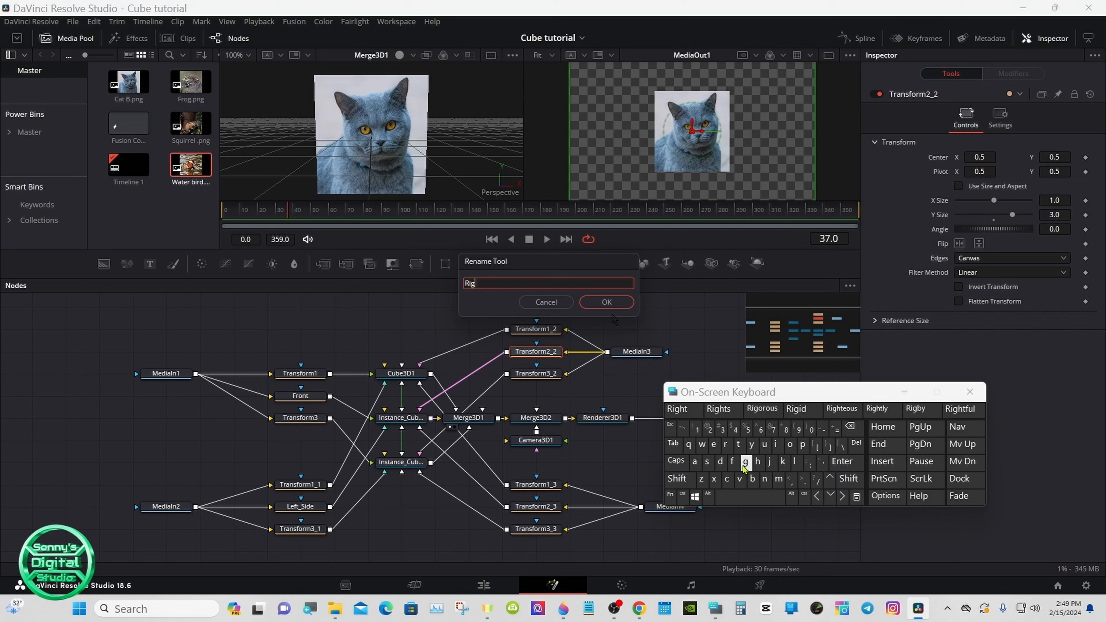
left_click(758, 462)
left_click(677, 409)
left_click(848, 479)
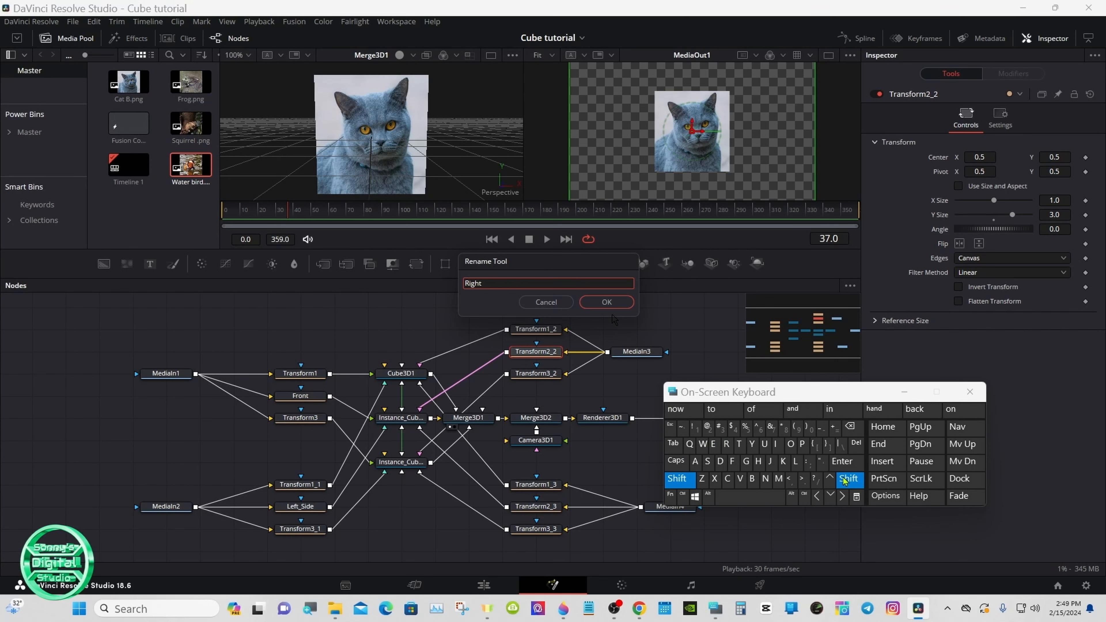
left_click(822, 429)
left_click(678, 479)
left_click(708, 462)
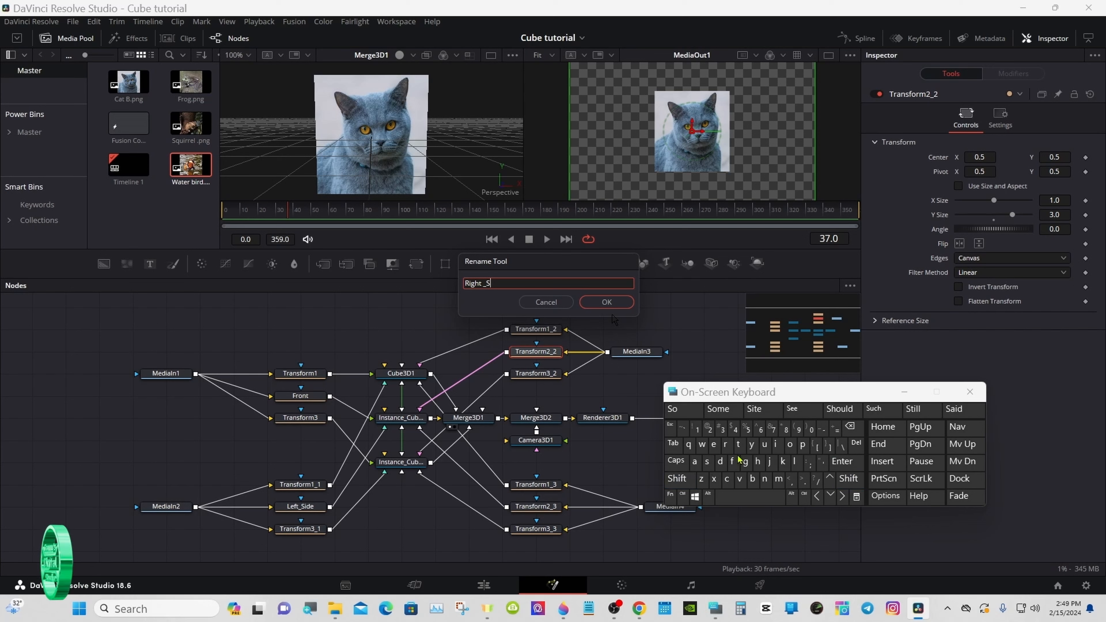
left_click(775, 444)
left_click(720, 461)
left_click(675, 409)
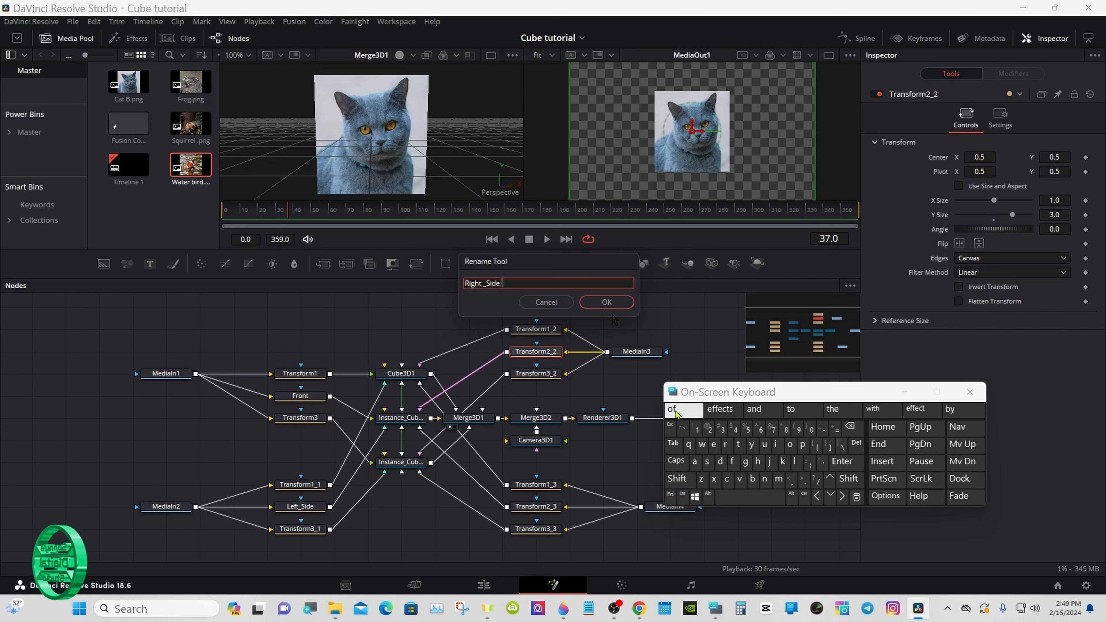
left_click(606, 302)
Rename the Transform2_3 node, the middle transform fed by MediaIn4, as Back.
left_click(539, 509)
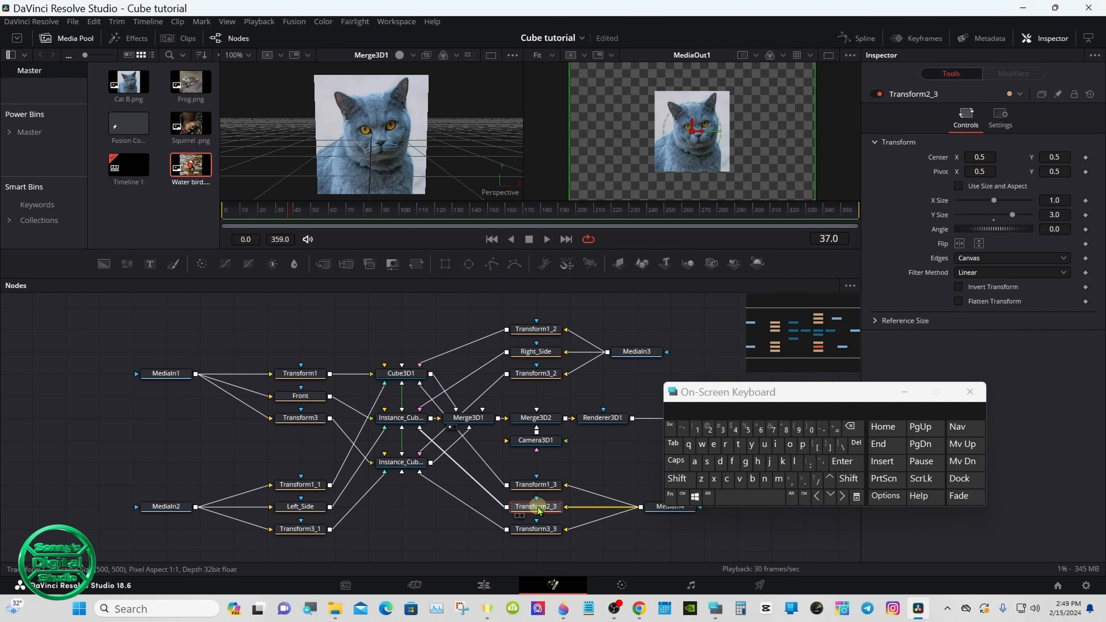
right_click(538, 511)
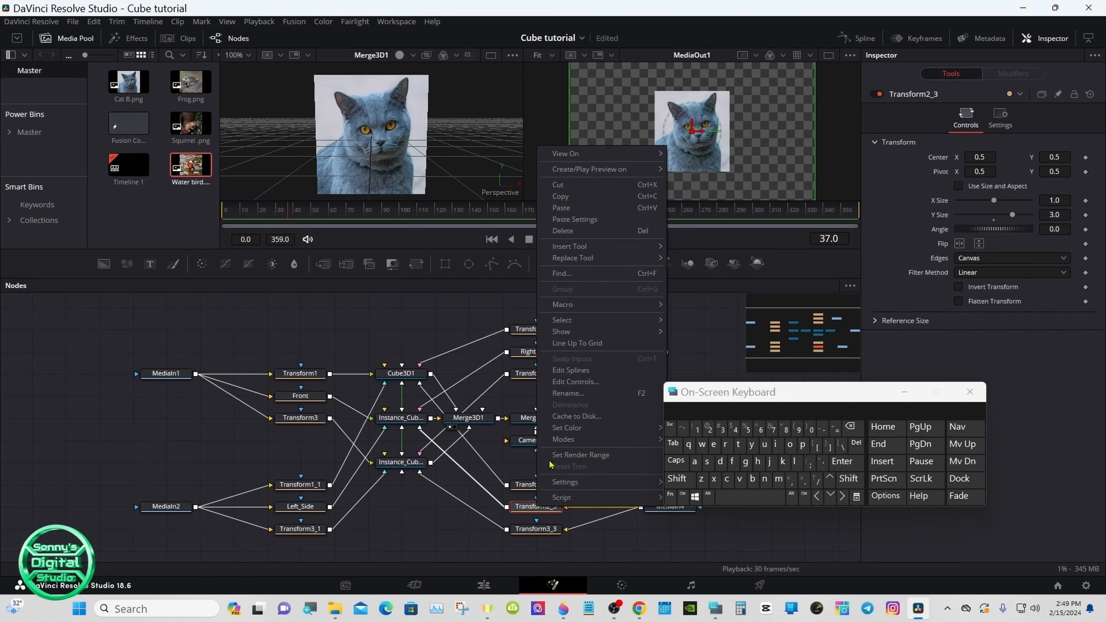
left_click(559, 394)
left_click(677, 479)
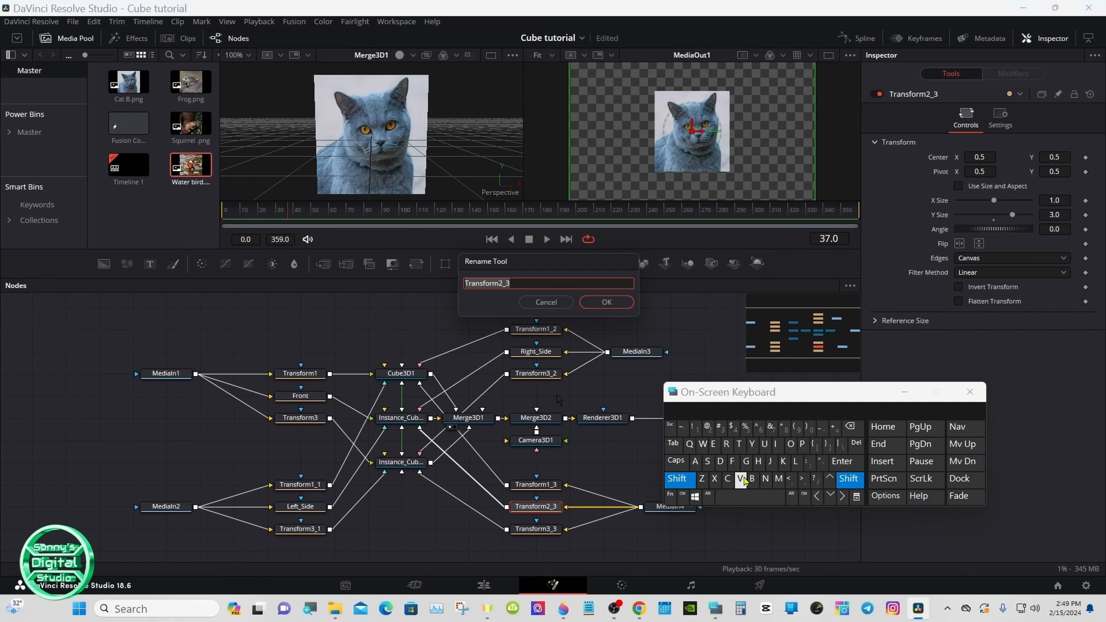
left_click(752, 478)
left_click(694, 461)
left_click(728, 479)
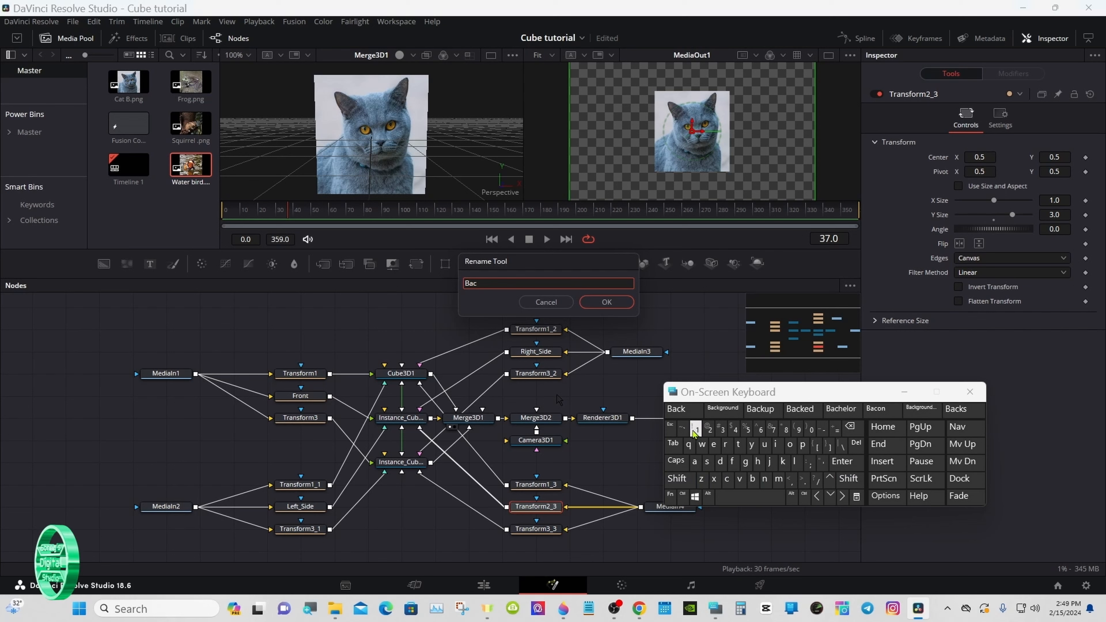
left_click(677, 409)
left_click(606, 302)
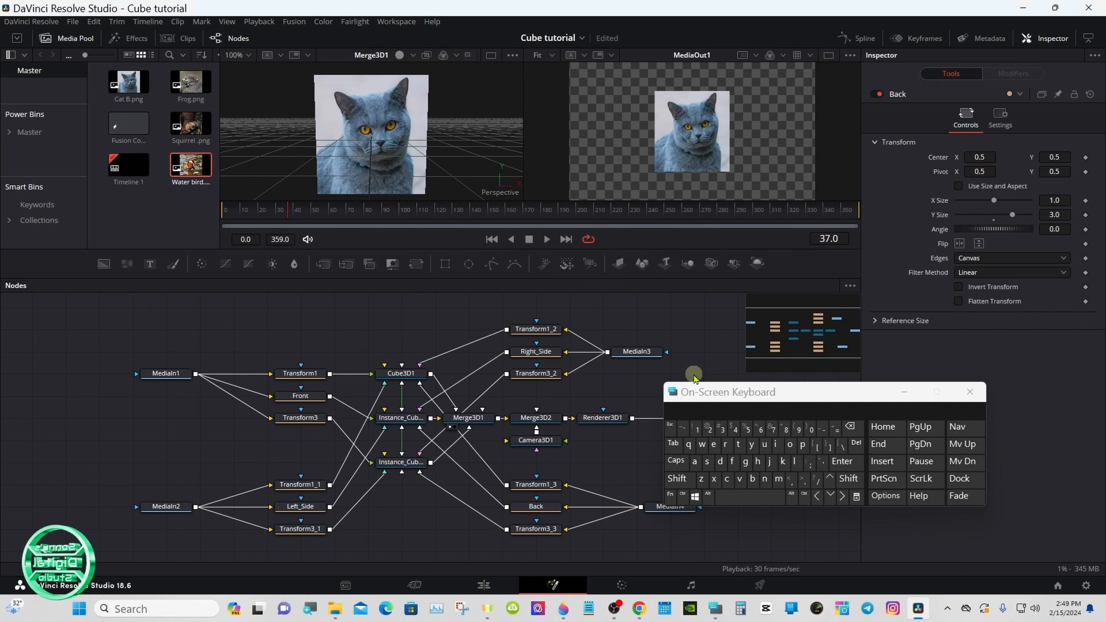
Move the on-screen keyboard off the node graph and shift Renderer3D1 closer to MediaOut1.
left_click_drag(697, 394, 758, 398)
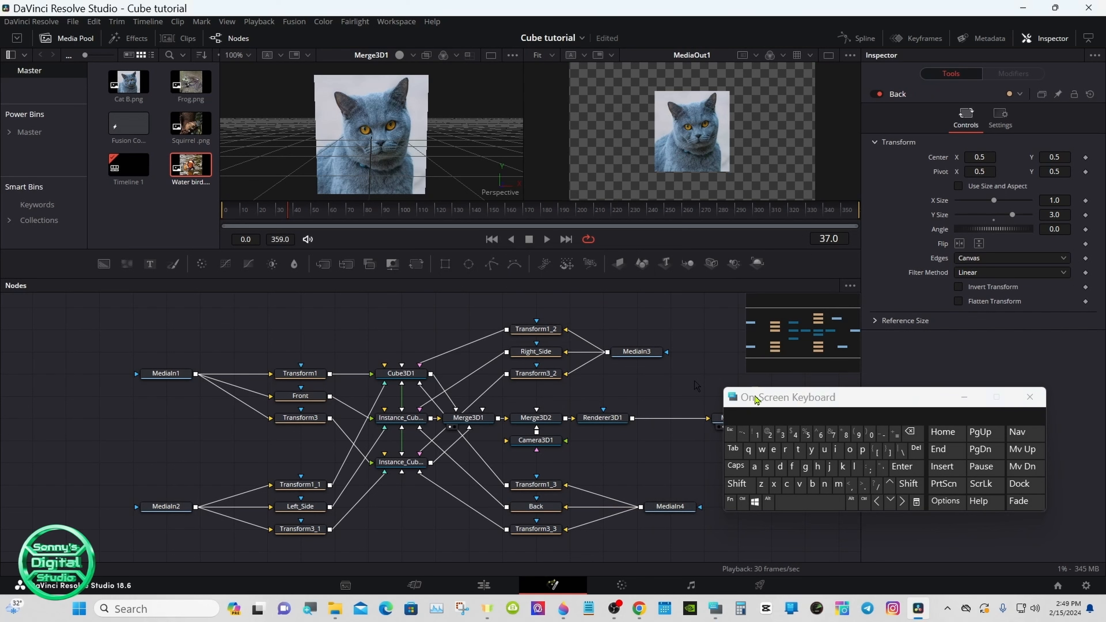
left_click_drag(756, 400, 825, 404)
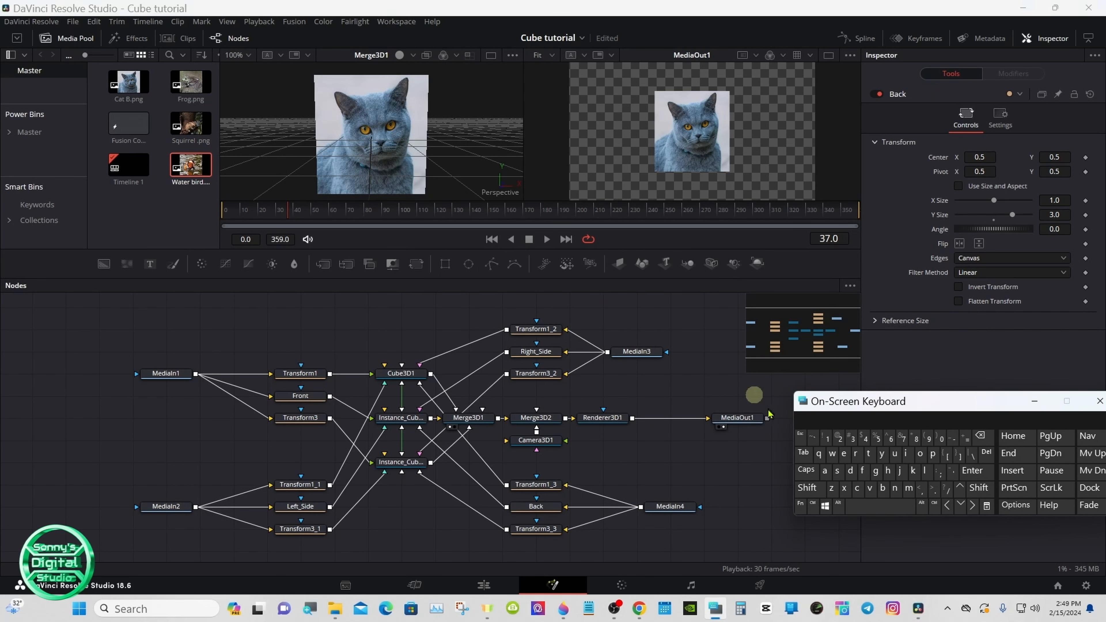
left_click(749, 417)
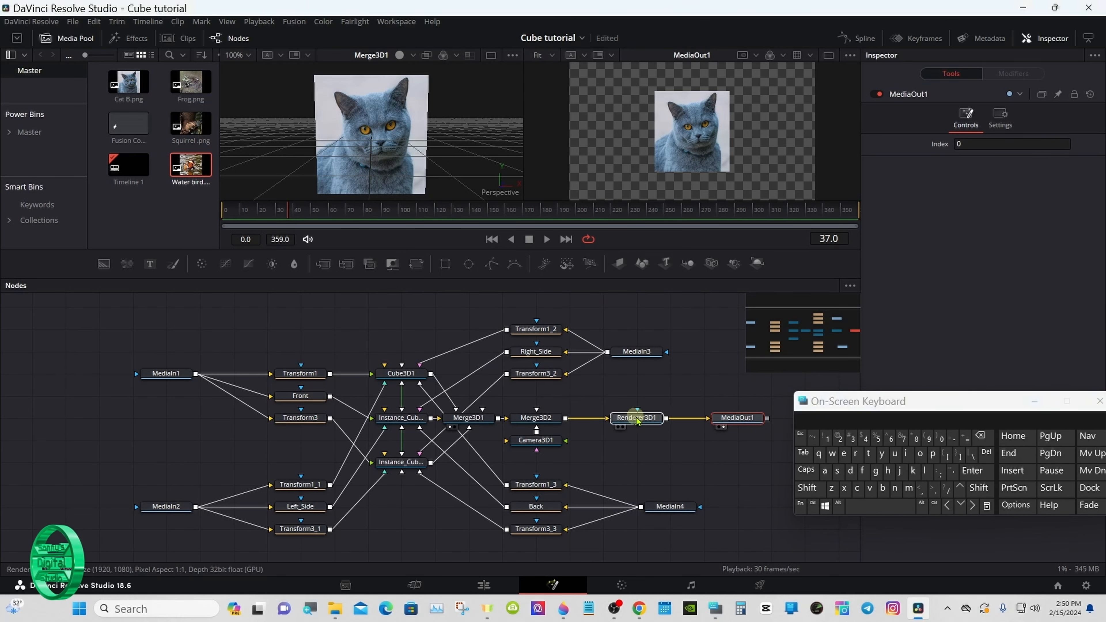
left_click(637, 419)
Rotate Cube3D1 about Y to 31.3 to test that the linked slices turn together.
left_click(416, 376)
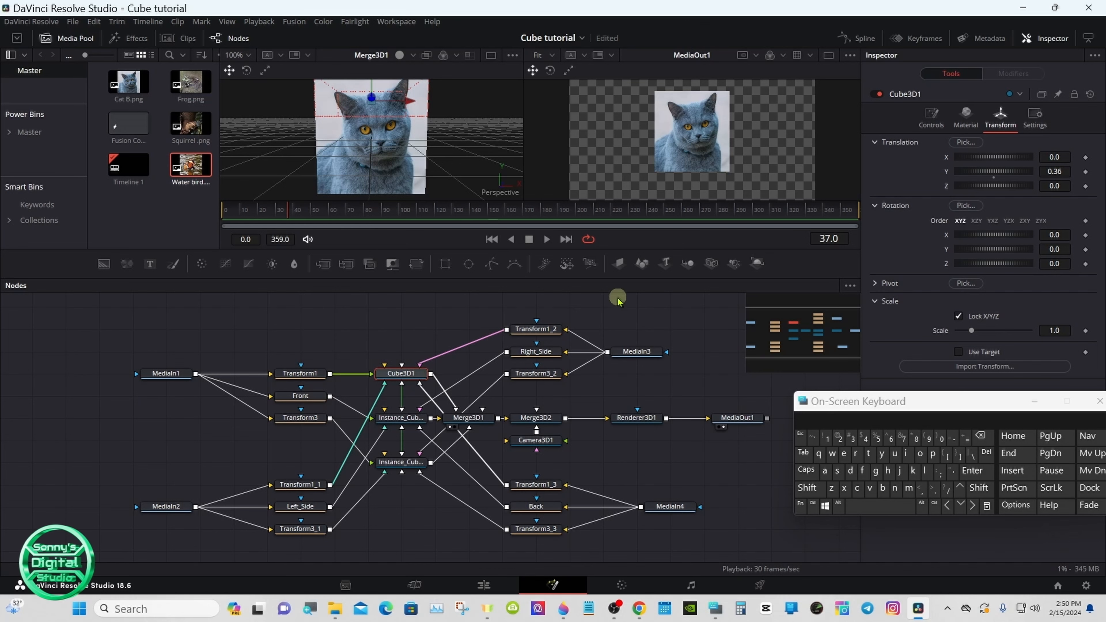
left_click_drag(623, 282, 646, 341)
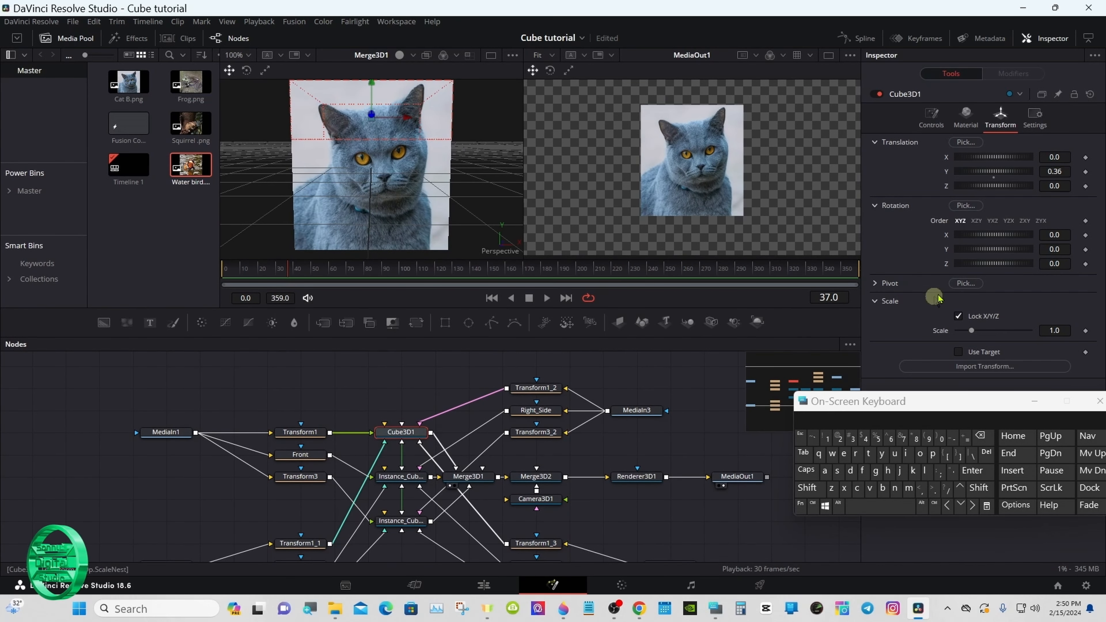
mouse_move(980, 249)
left_mouse_down()
mouse_move(995, 249)
mouse_move(965, 246)
left_mouse_up()
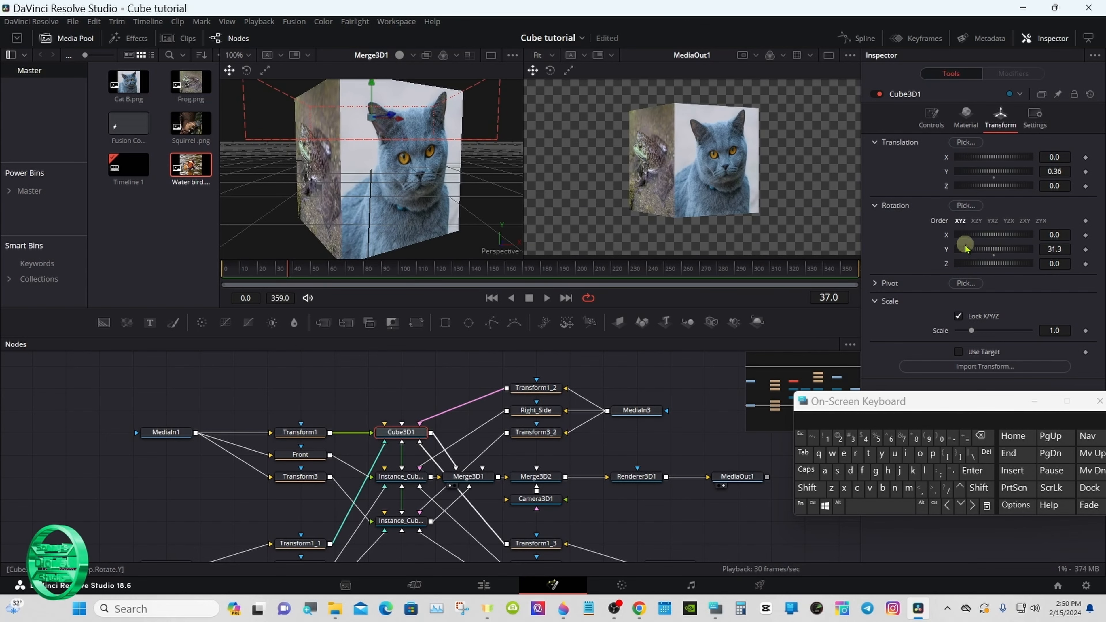
Deinstance the Y rotation of the middle cube slice, try turning it independently, and reset its Y rotation to 0.0.
left_click(401, 478)
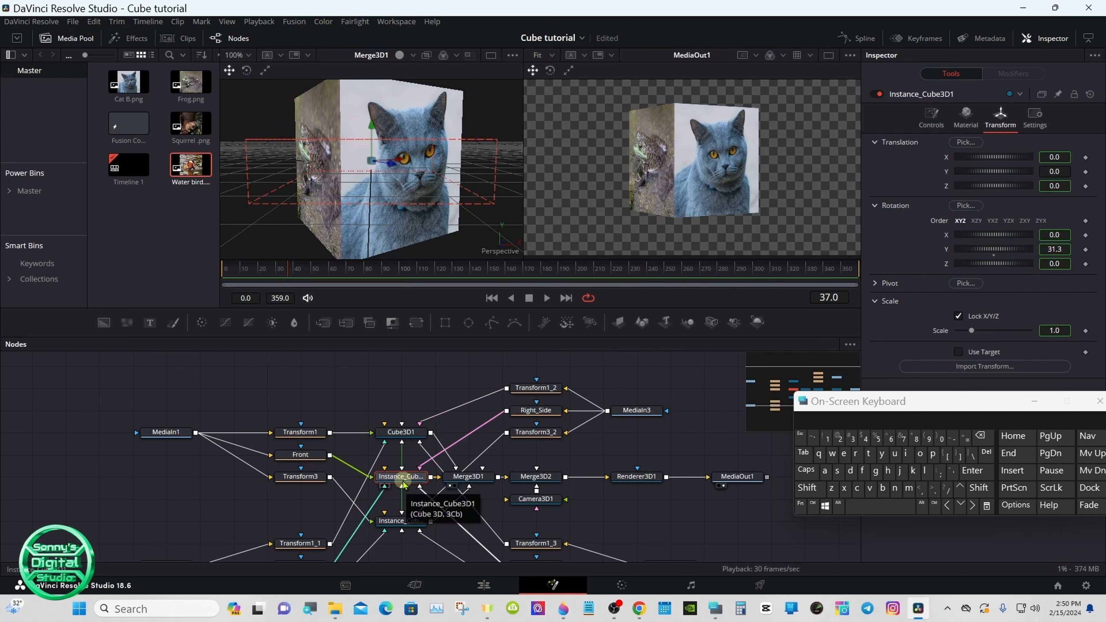
right_click(937, 233)
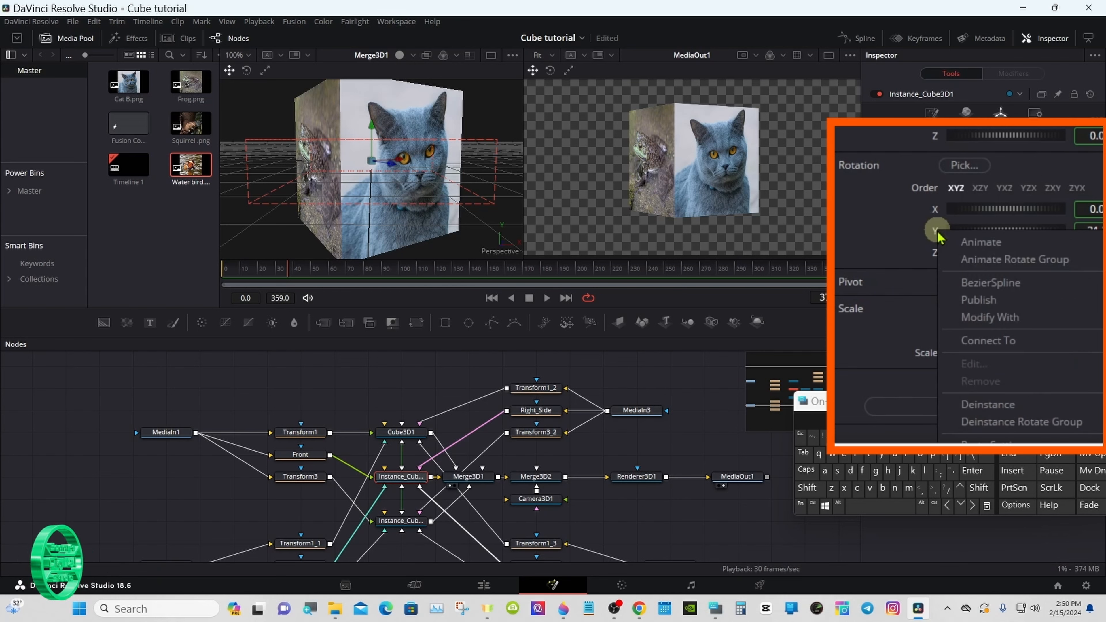
left_click(988, 404)
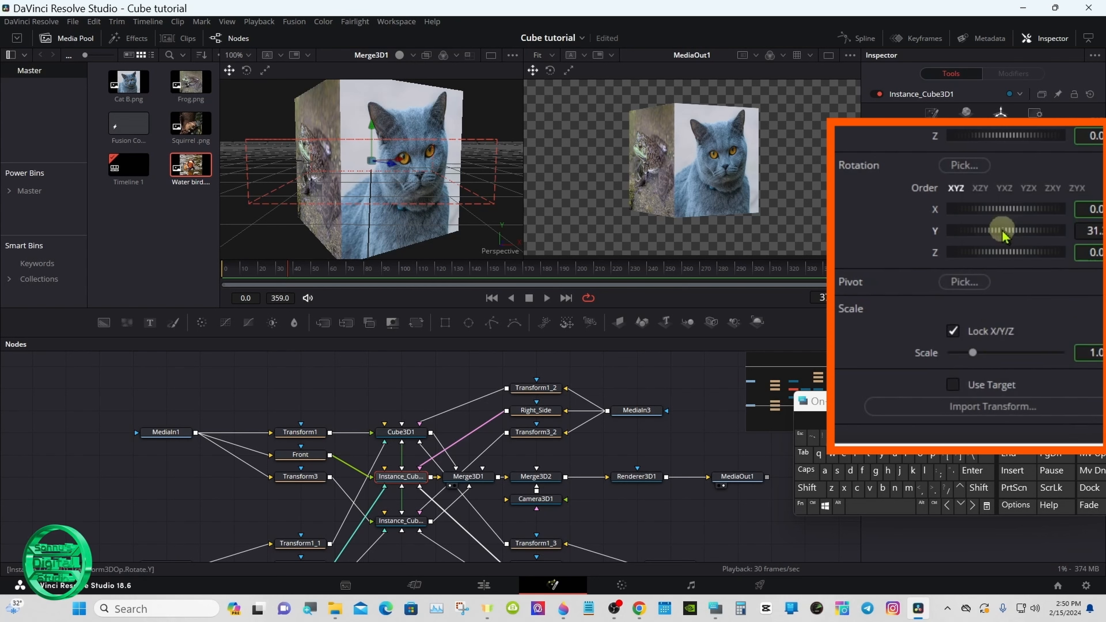
left_click_drag(1003, 235, 1025, 233)
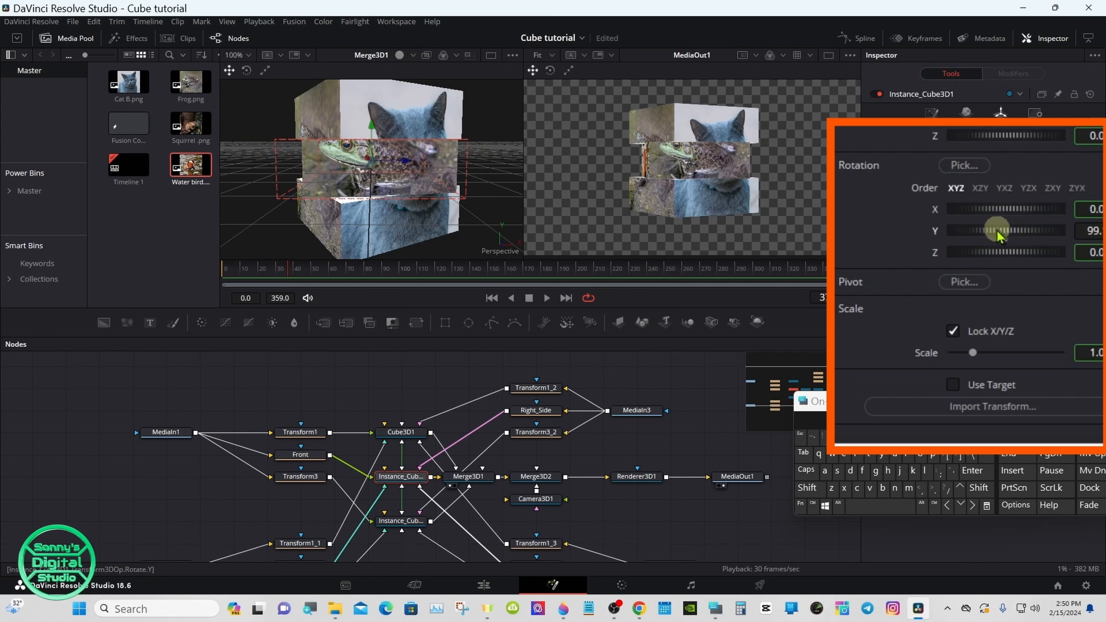
double_click(935, 231)
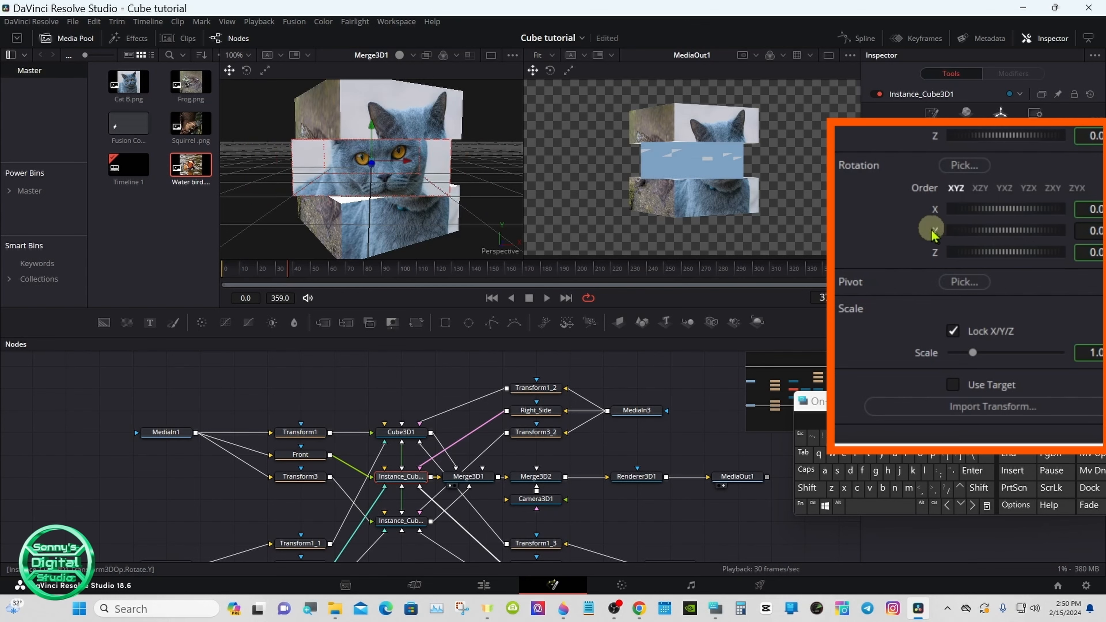
Return Cube3D1's Y rotation to 0.0 so its slices line up with the middle one.
left_click_drag(632, 327, 633, 290)
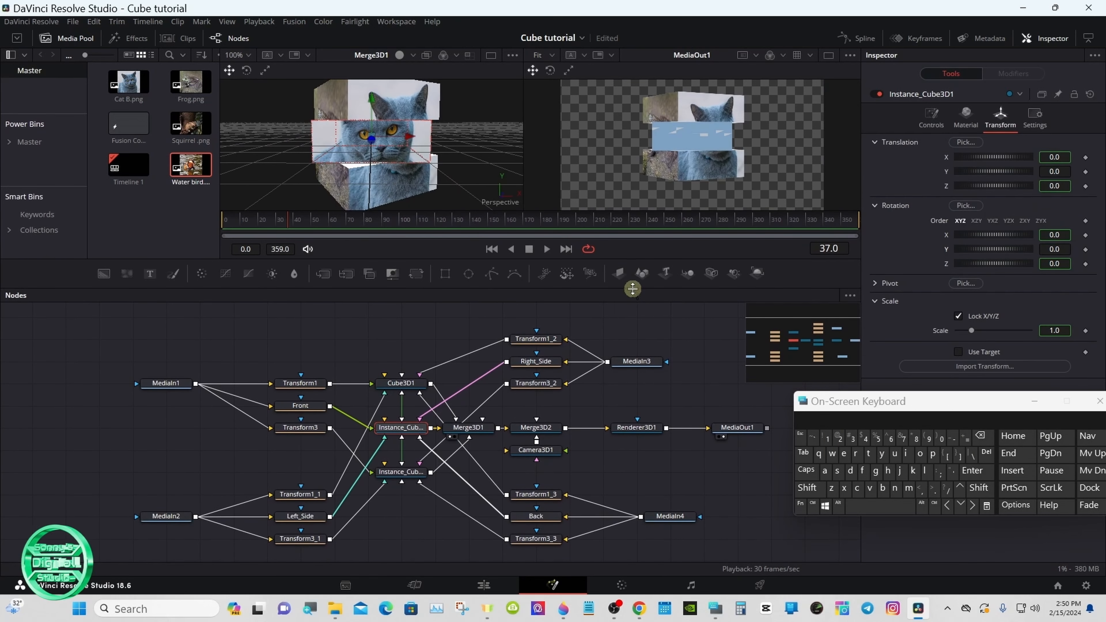
left_click(399, 383)
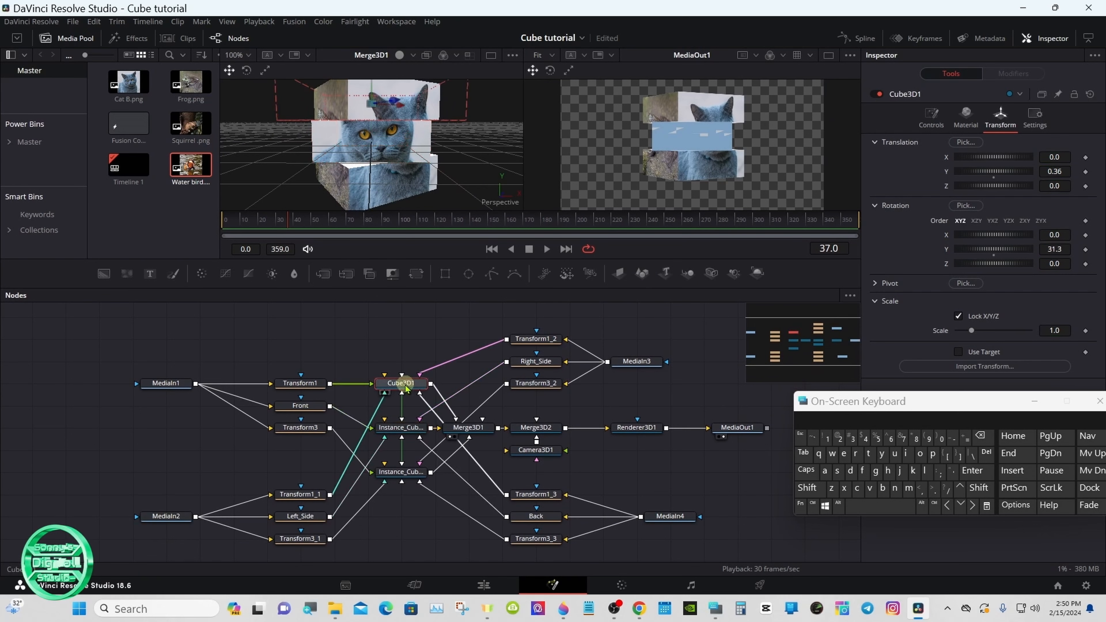
double_click(946, 250)
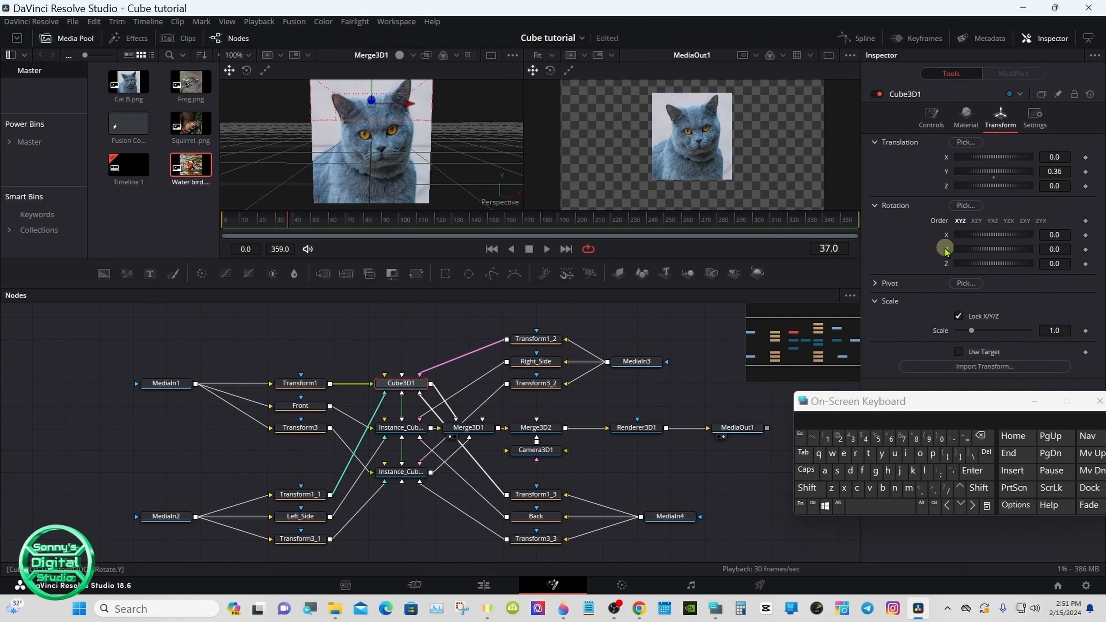
Move MediaIn1 and MediaIn2 together with their transform nodes farther away from the cube nodes.
left_click_drag(878, 407, 848, 411)
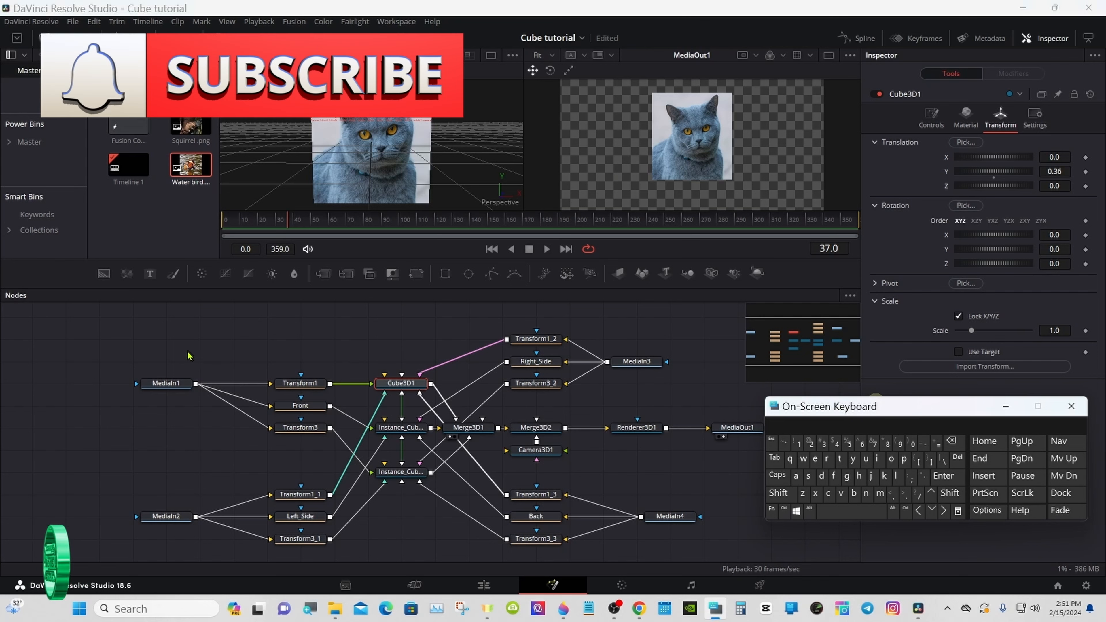
left_click_drag(147, 342, 287, 434)
left_click_drag(287, 433, 270, 405)
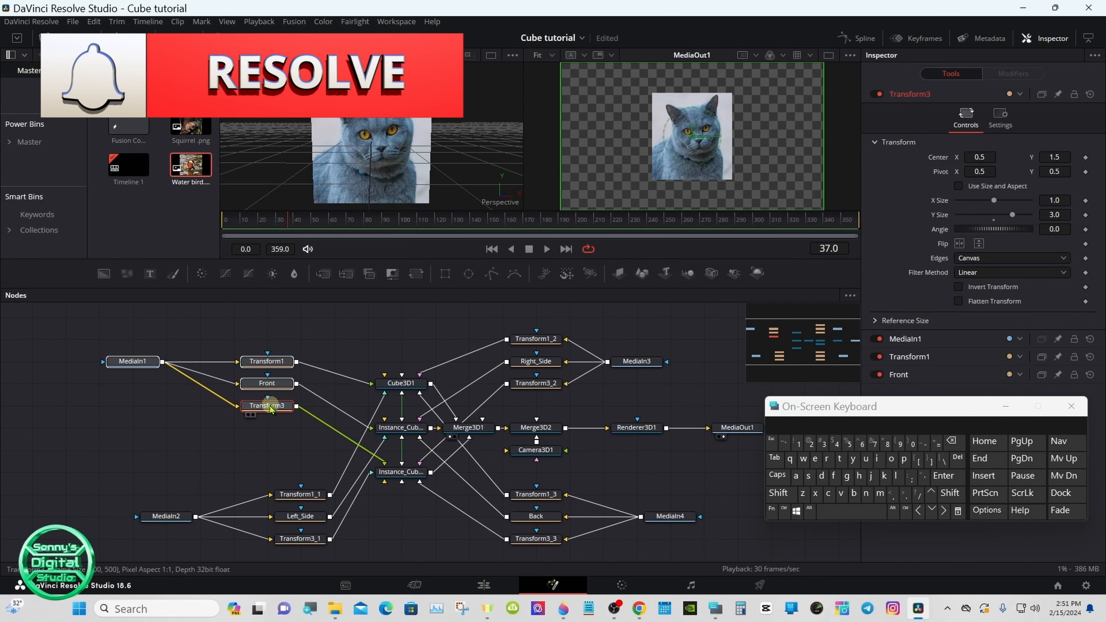
left_click_drag(136, 457, 277, 547)
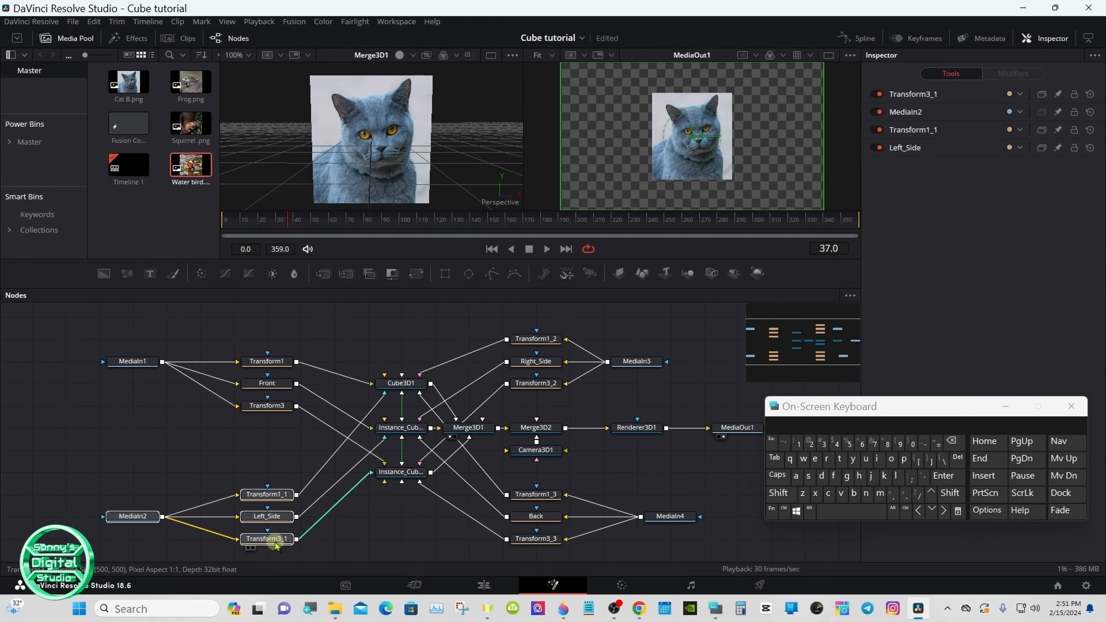
left_click(370, 536)
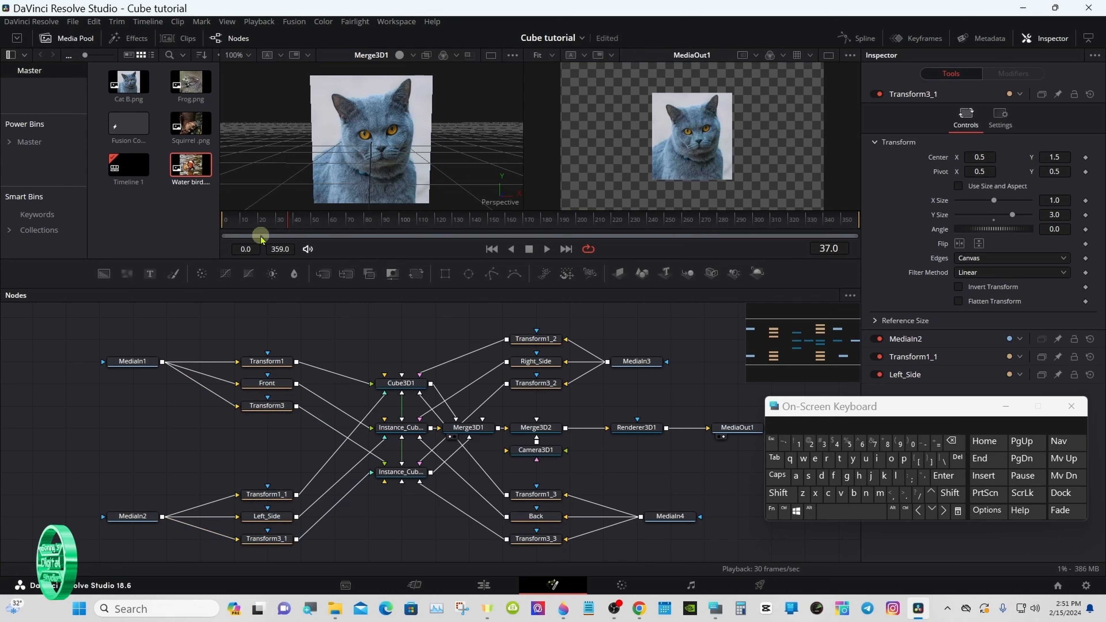
Move the playhead to frame 30 and pin the controls of the middle cube instance and Cube3D1 in the Inspector.
left_click(256, 220)
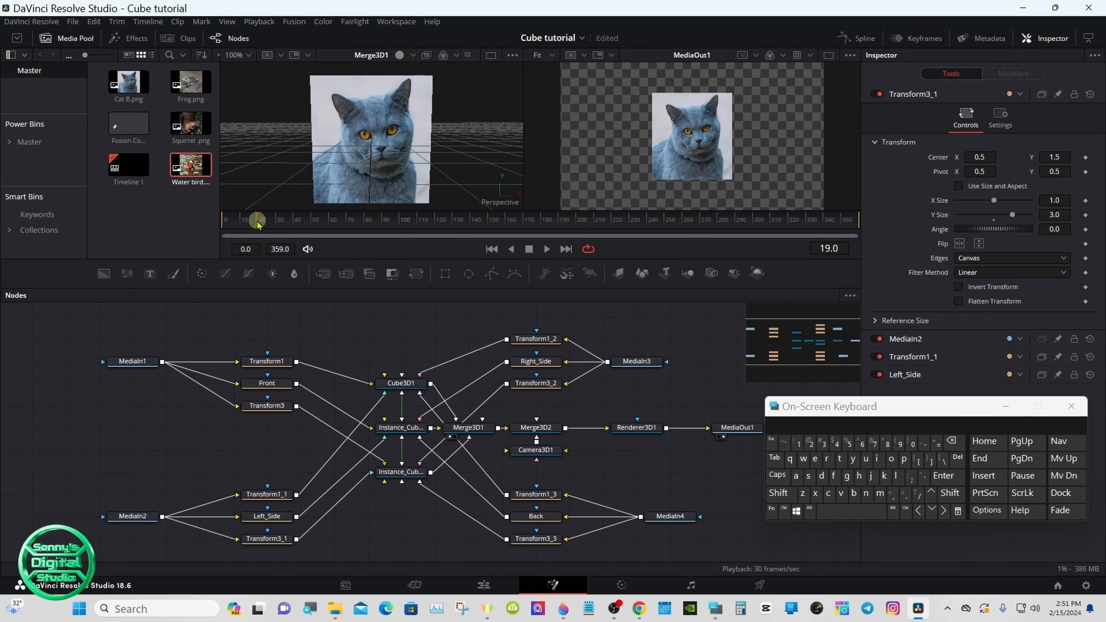
left_click_drag(257, 224, 274, 224)
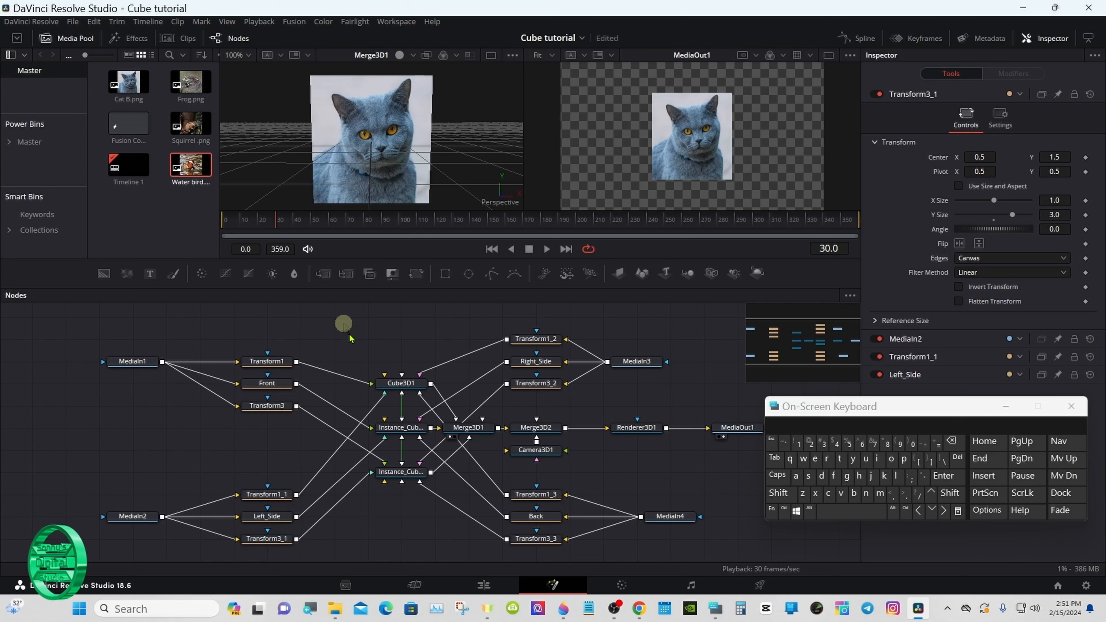
left_click(403, 430)
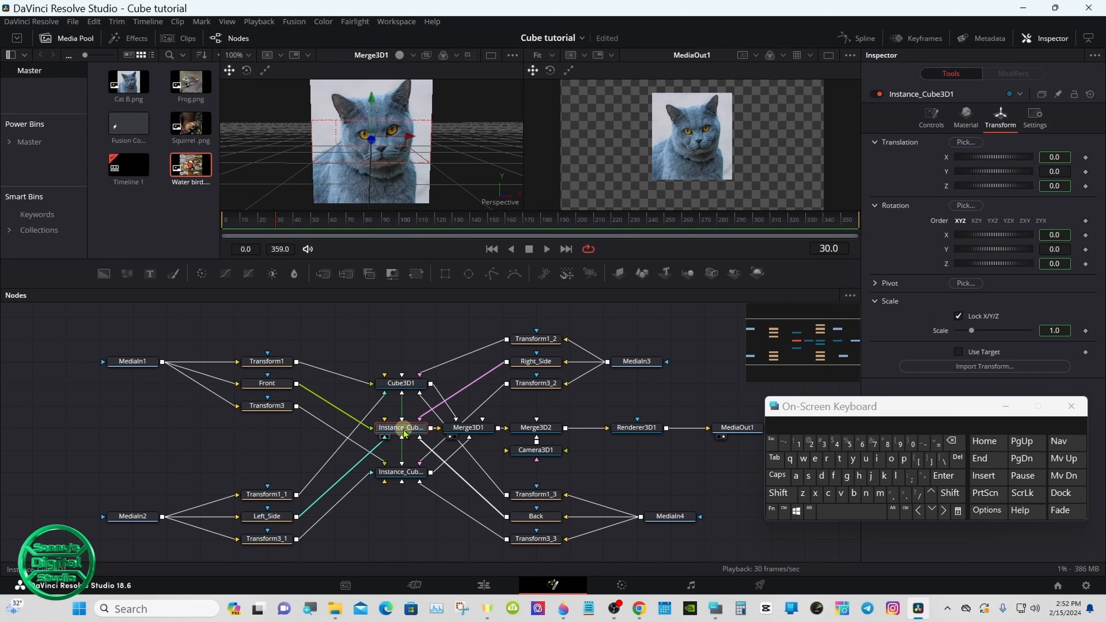
left_click(1067, 82)
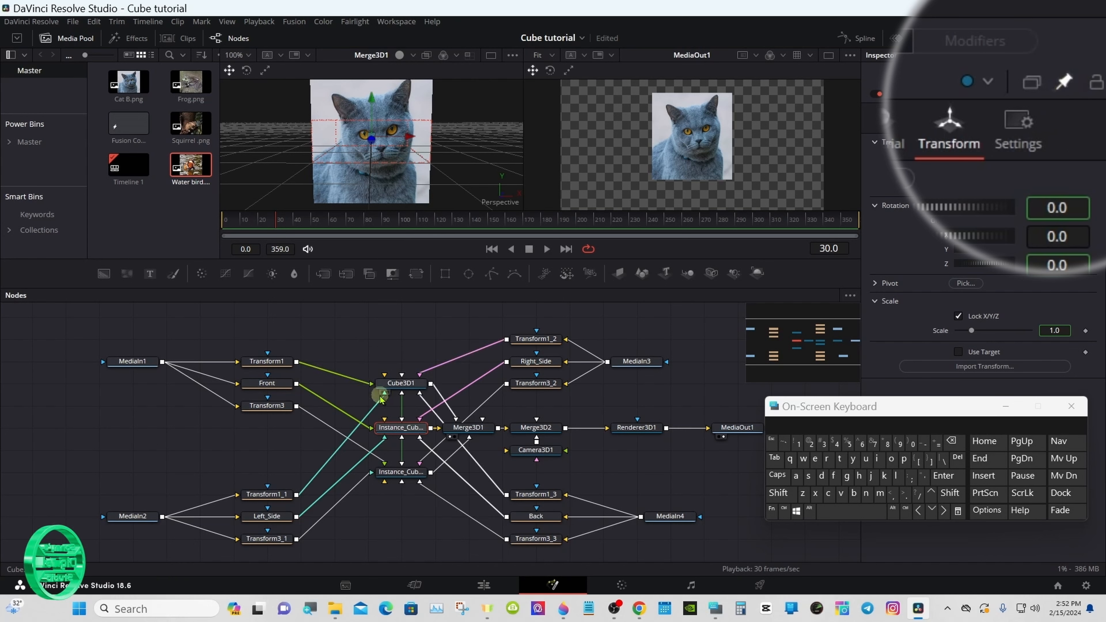
left_click(404, 385)
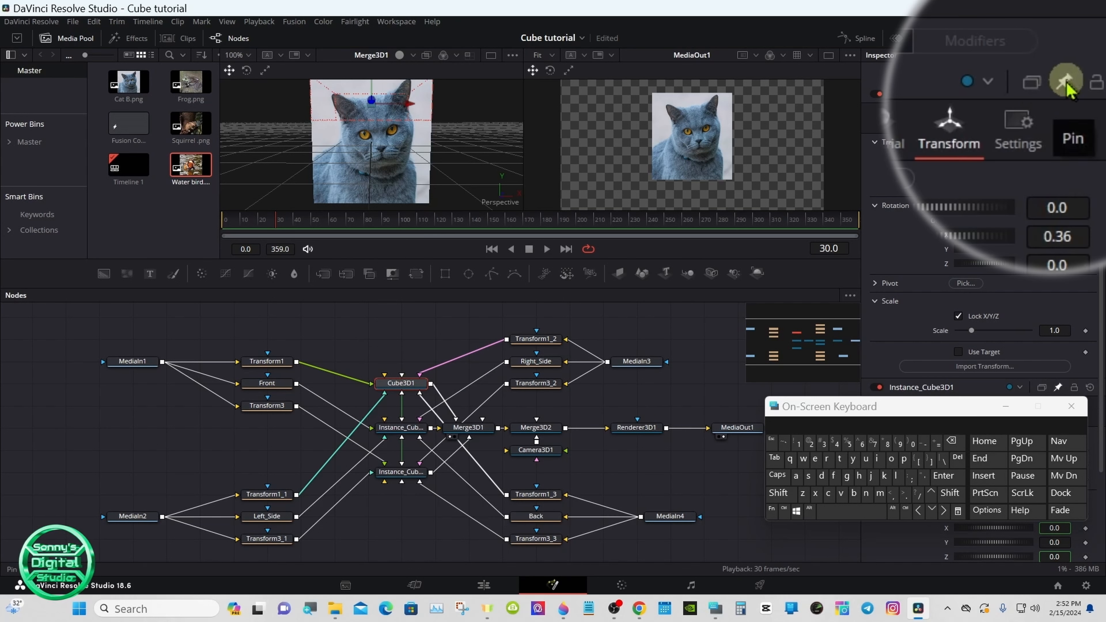
left_click(1065, 83)
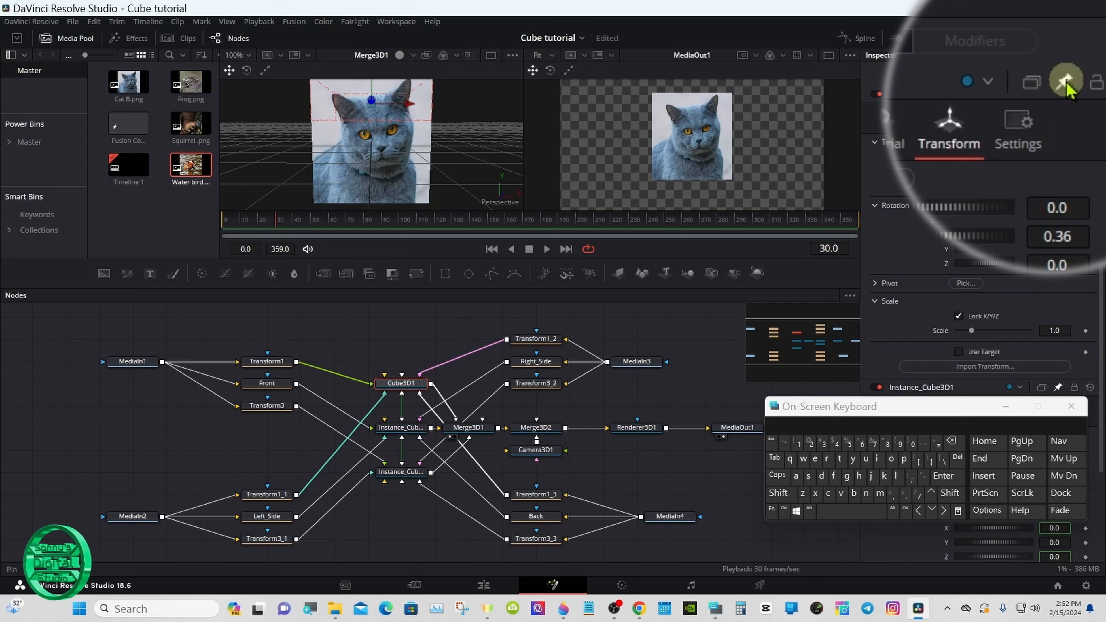
Add Y rotation keyframes at frame 30 to both Cube3D1 and the middle cube instance, moving the on-screen keyboard clear of the Inspector.
left_click_drag(907, 412, 681, 454)
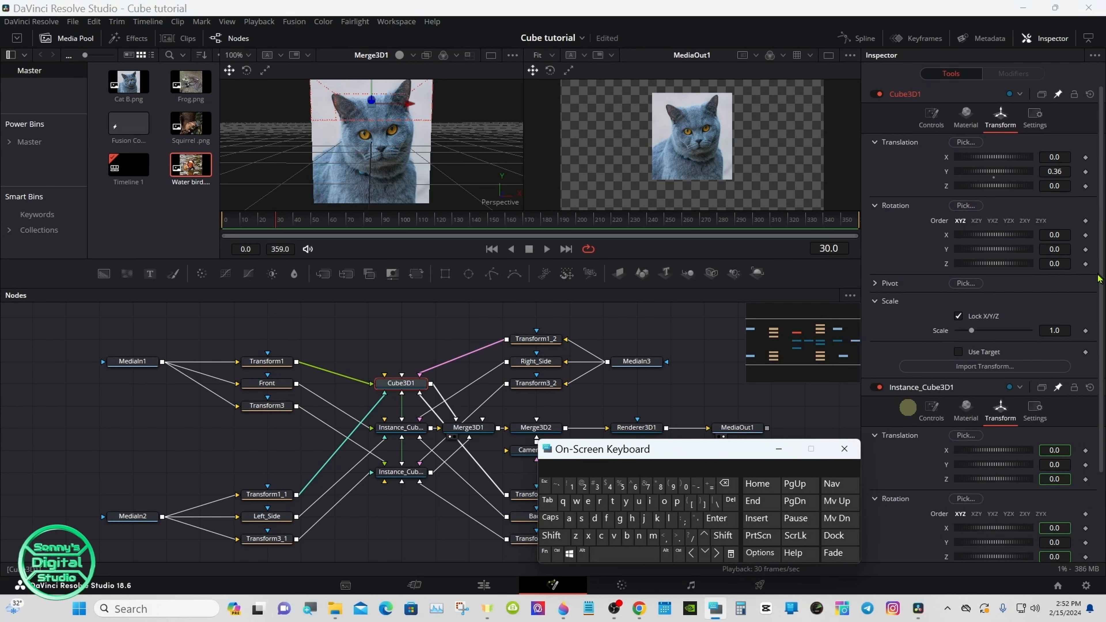
left_click_drag(1101, 278, 1102, 228)
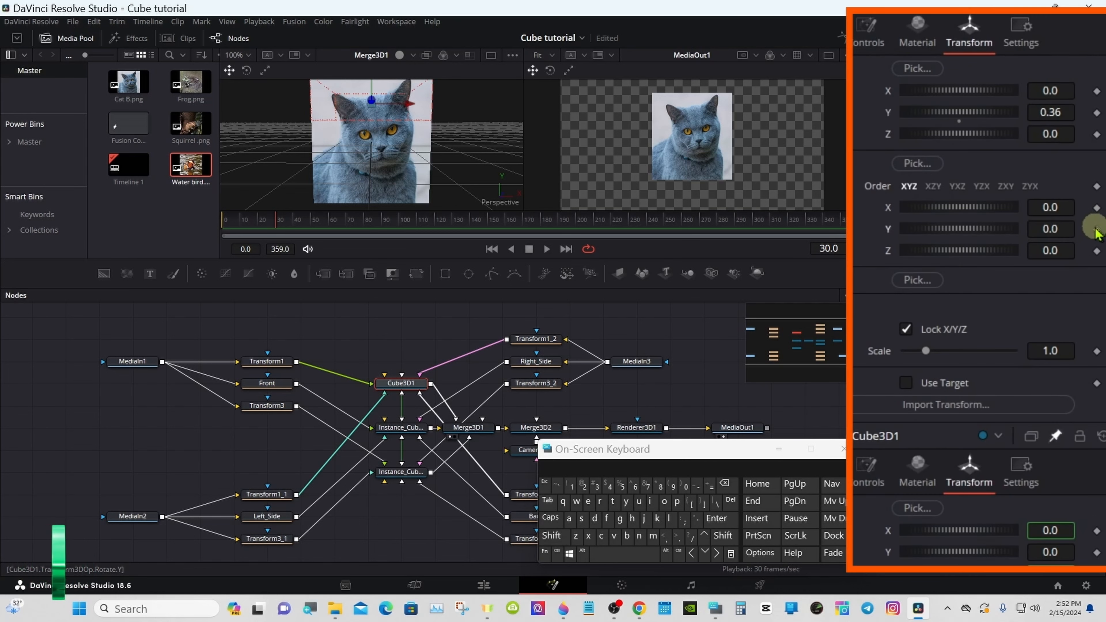
left_click(1096, 230)
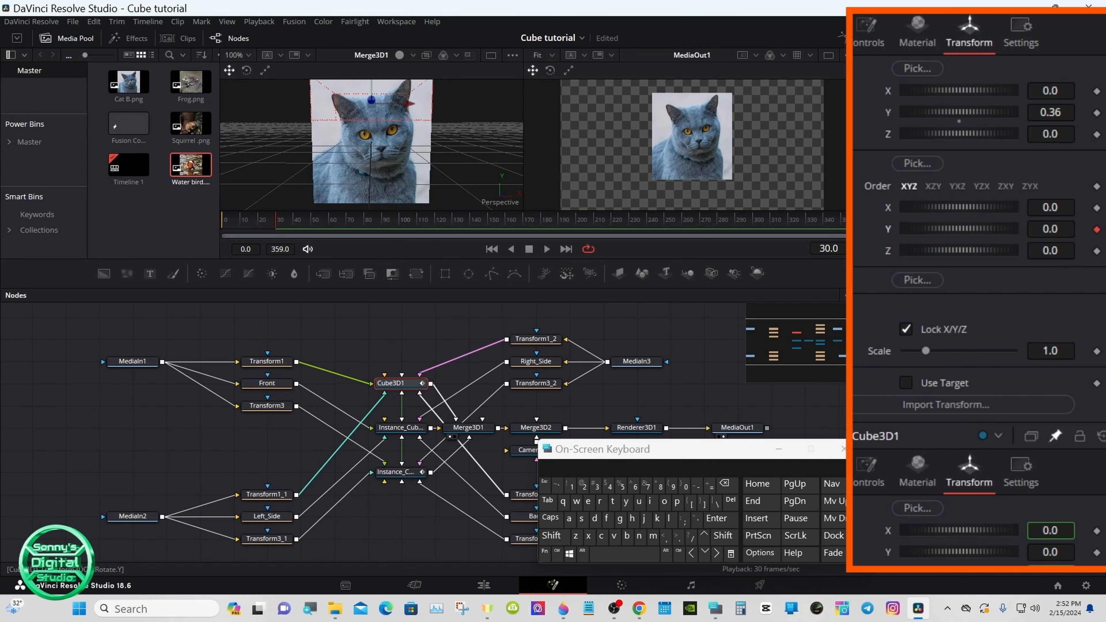
scroll(980, 392, "down", 3)
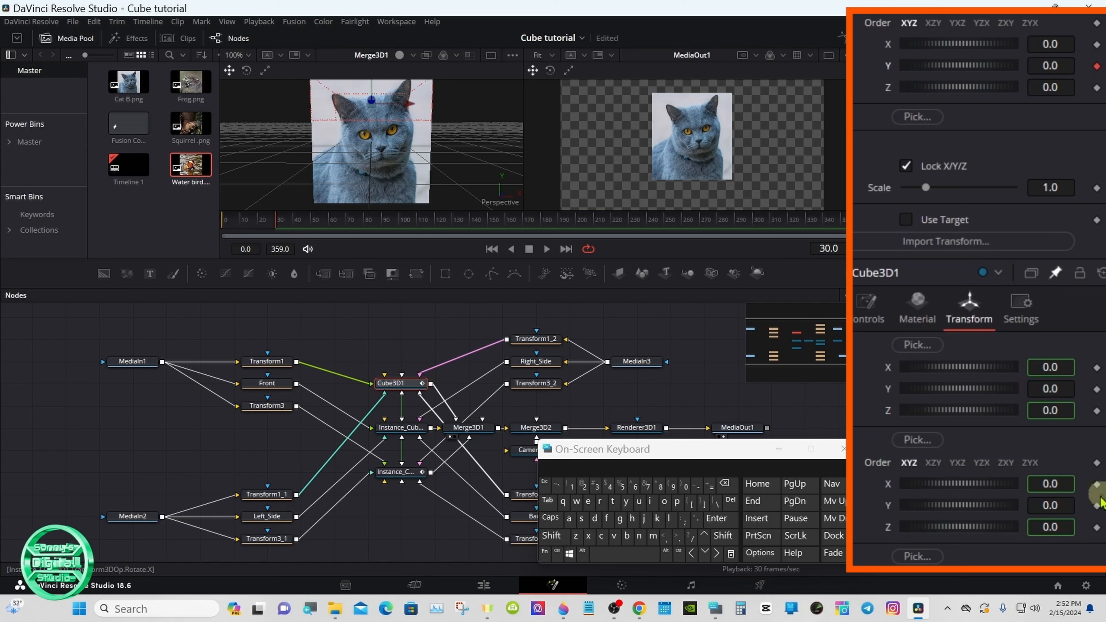
left_click(1096, 506)
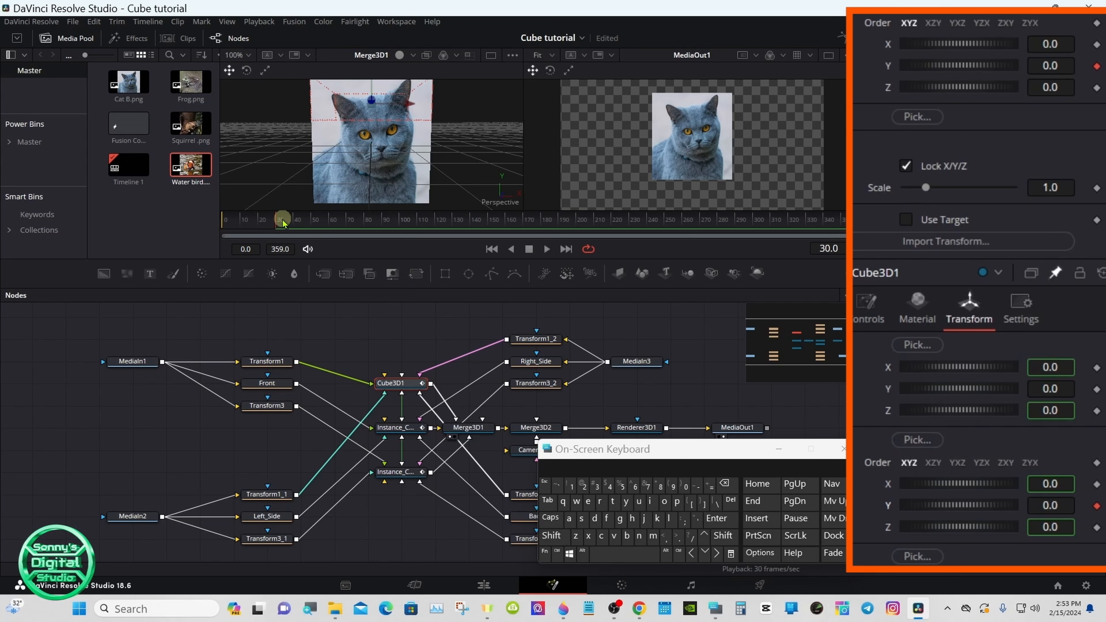
At frame 60, set the middle cube instance's Y rotation to 450.0.
left_click_drag(282, 222, 329, 221)
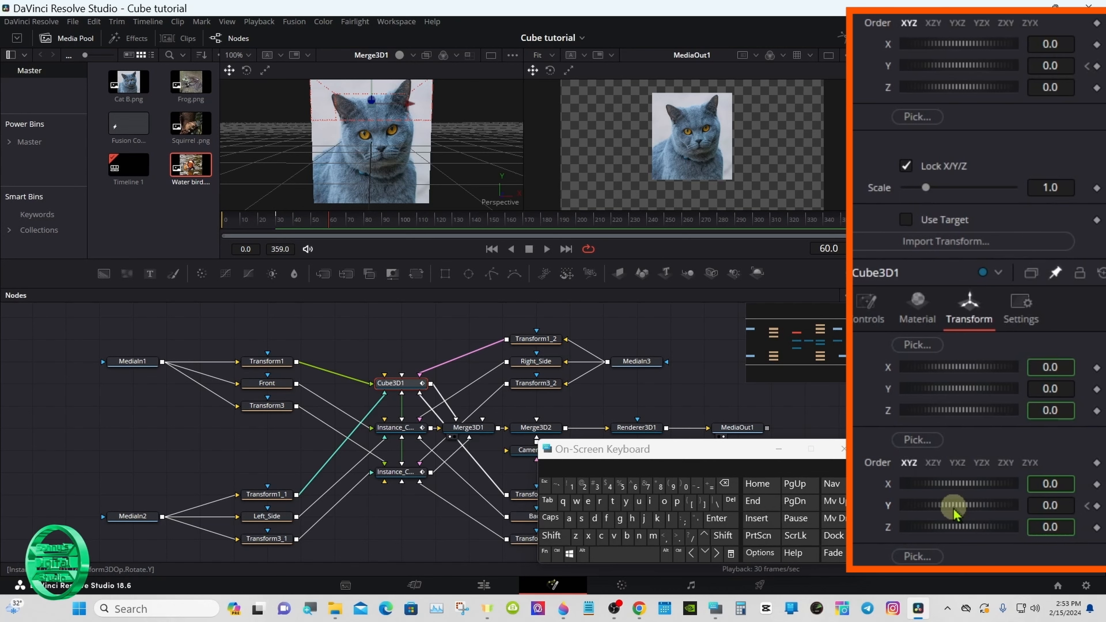
left_click_drag(956, 511, 1078, 514)
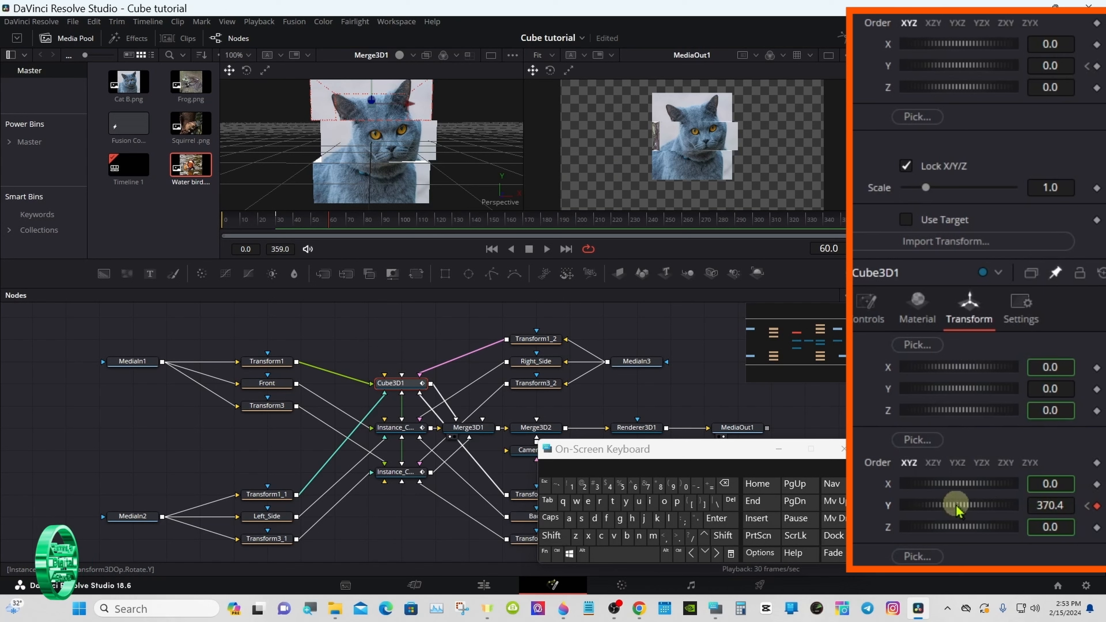
left_click_drag(945, 506, 986, 512)
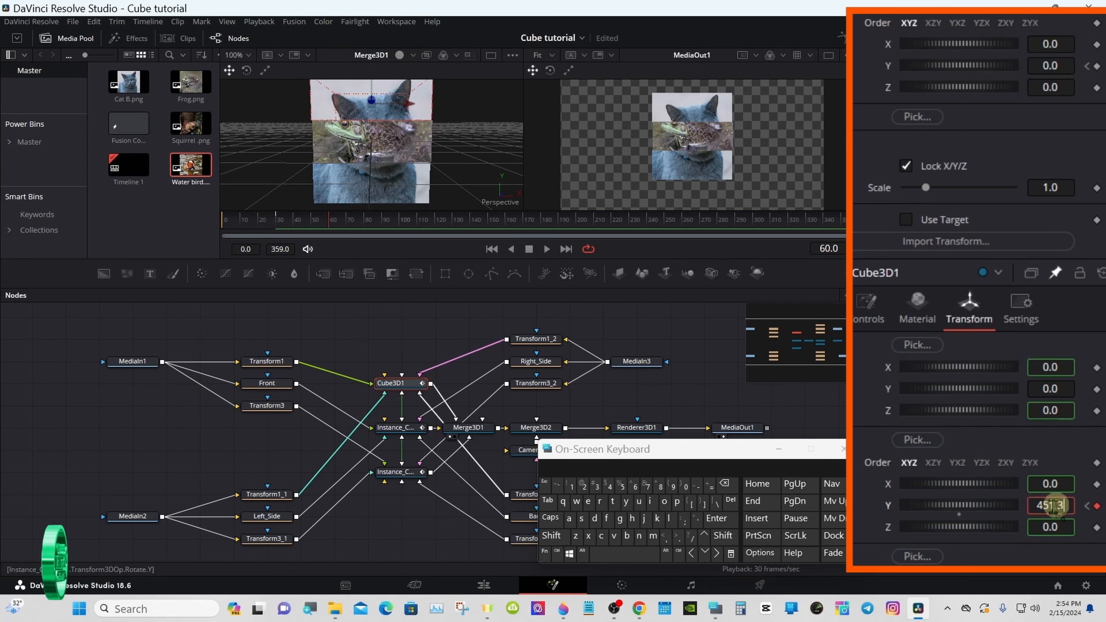
left_click(724, 484)
left_click(723, 484)
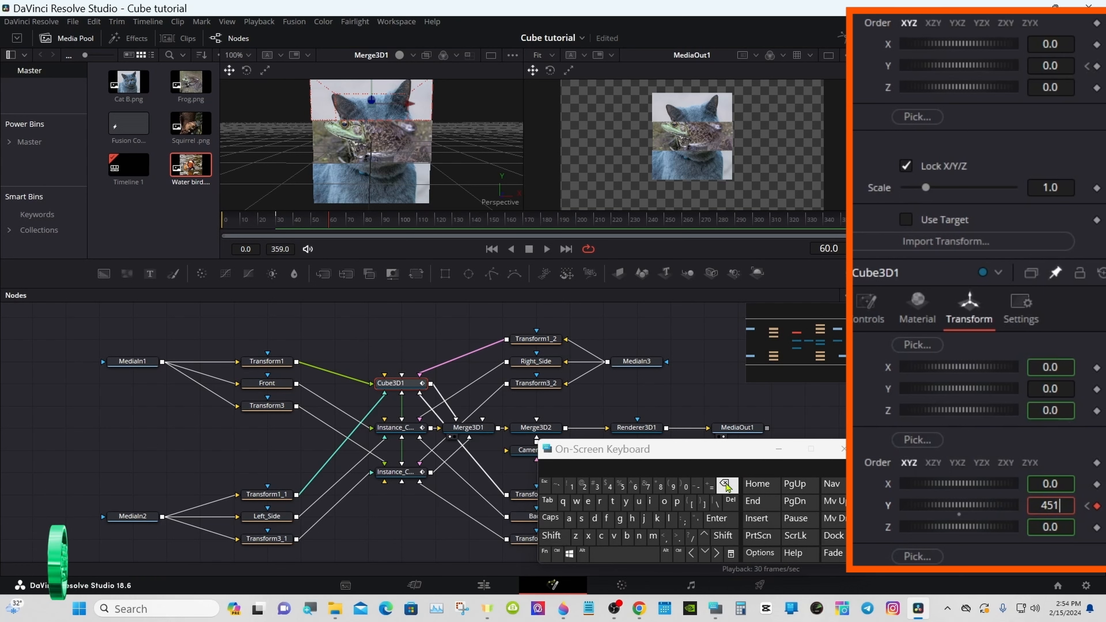
left_click(724, 485)
left_click(685, 486)
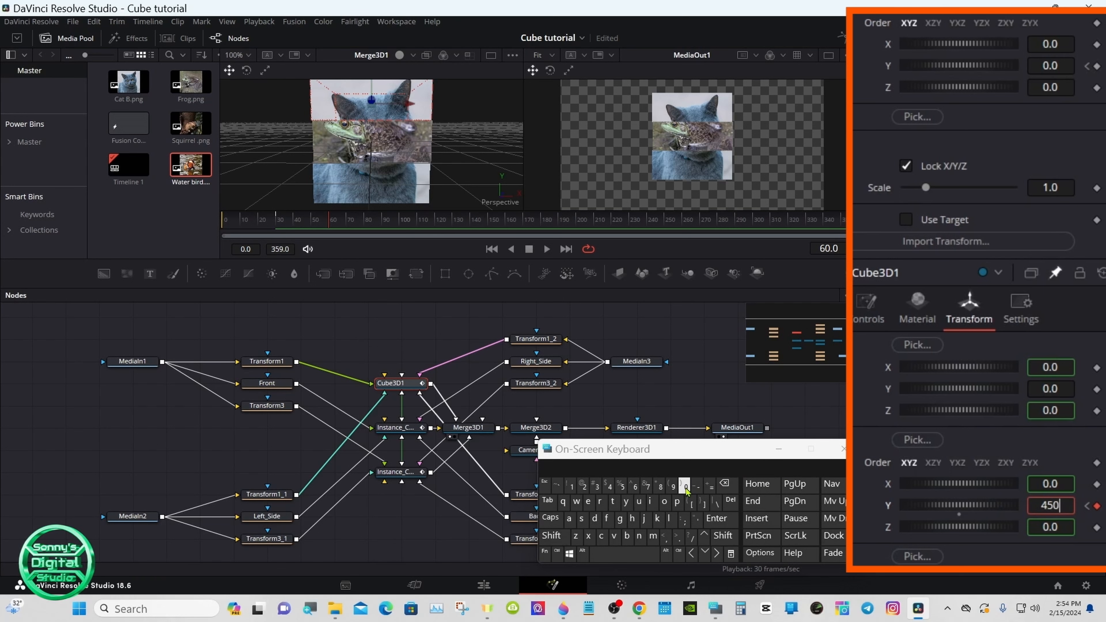
left_click(720, 520)
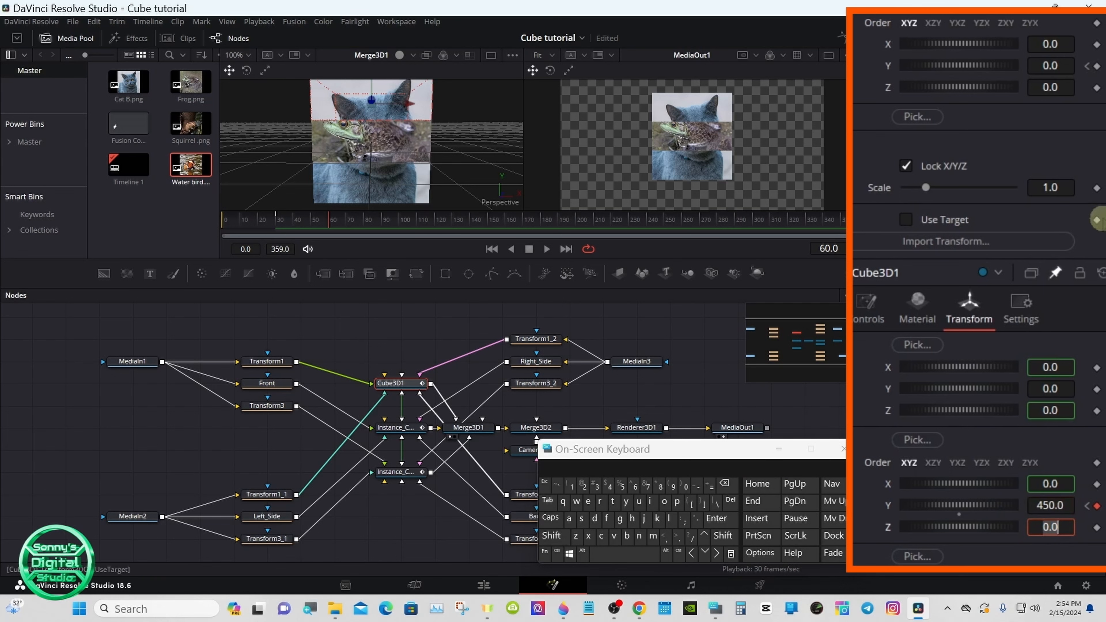
Set Cube3D1's Y rotation to -630.0 at frame 60.
scroll(979, 291, "up", 3)
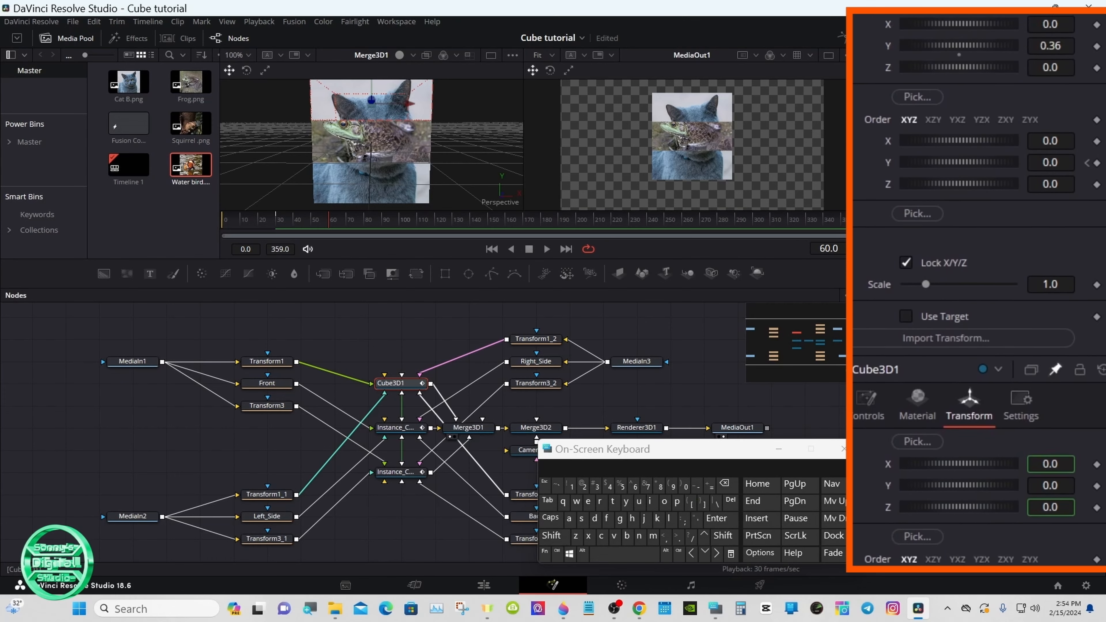
scroll(979, 283, "down", 1)
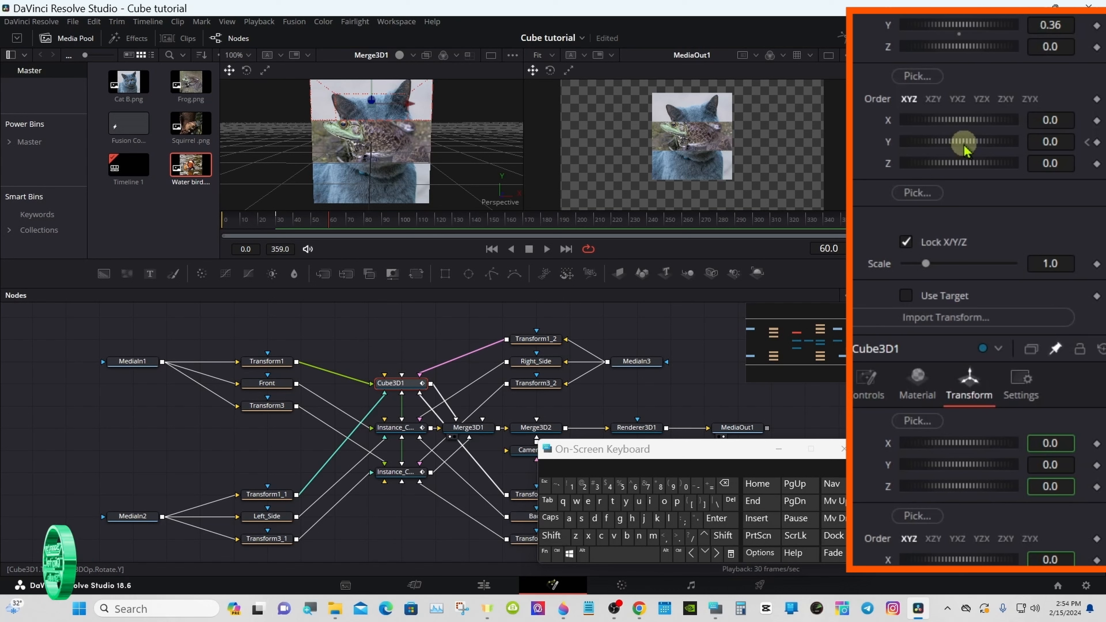
left_click_drag(964, 149, 885, 123)
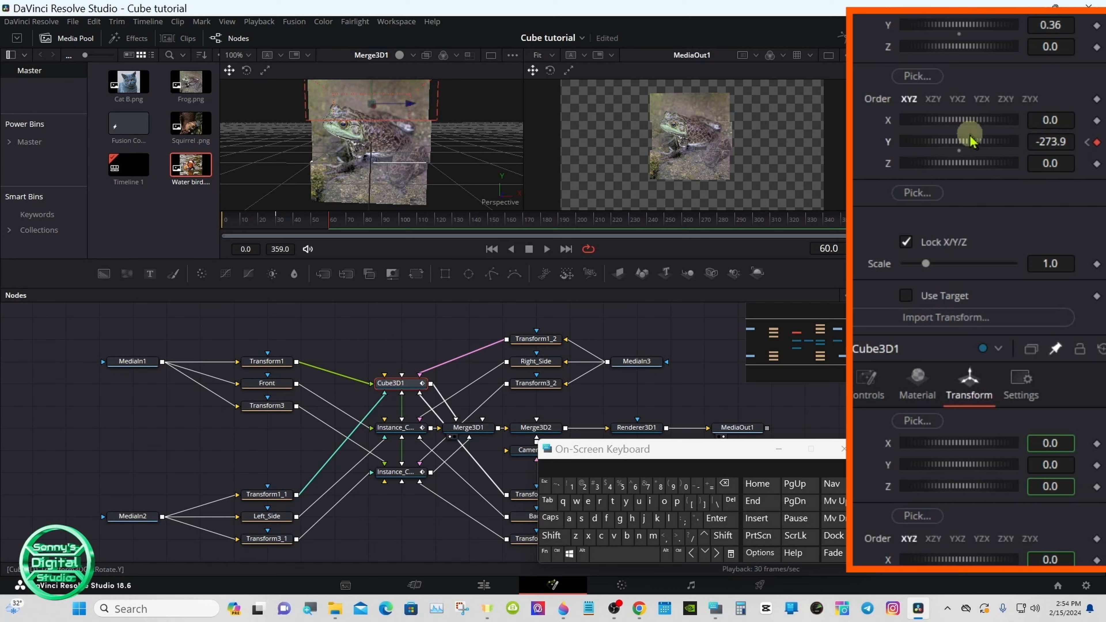
left_click_drag(963, 141, 854, 140)
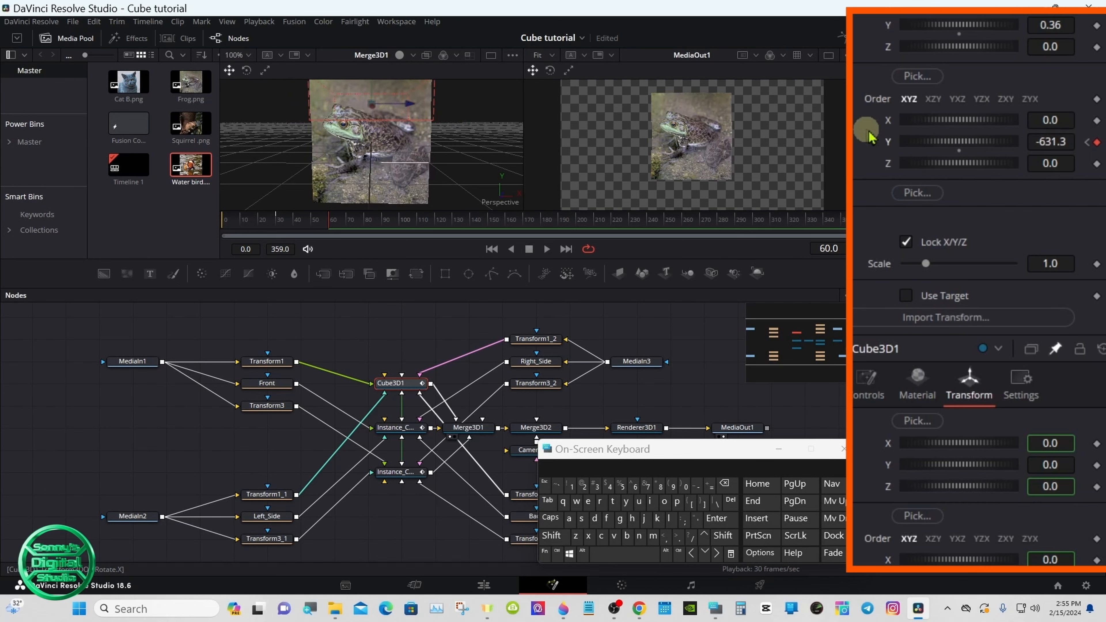
left_click(1068, 139)
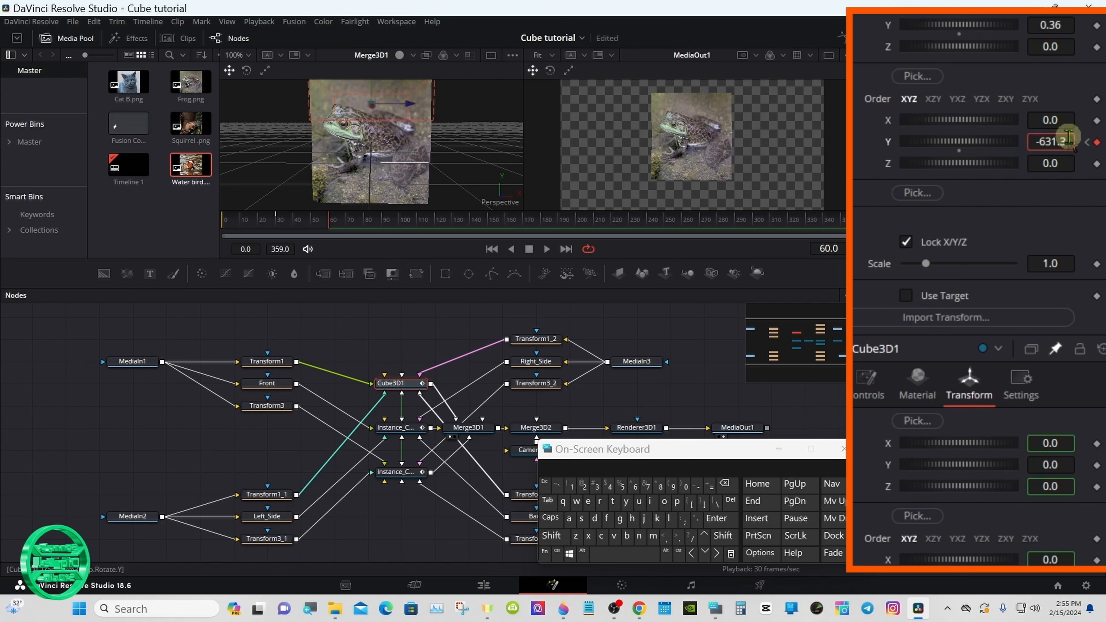
left_click(725, 485)
left_click(725, 485)
left_click(725, 484)
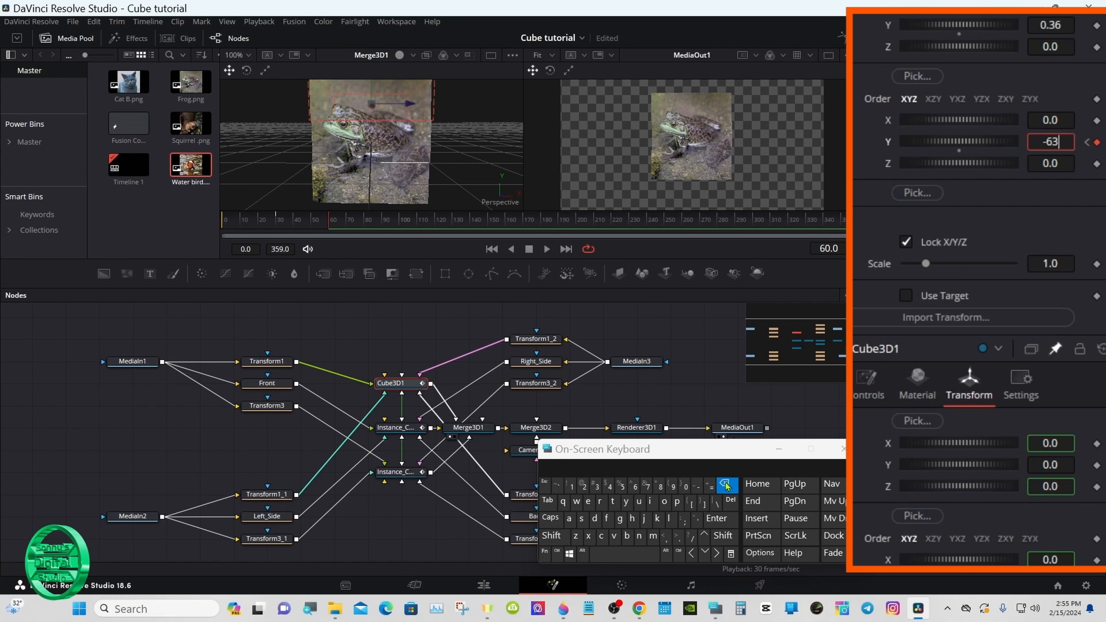
left_click(686, 486)
left_click(716, 519)
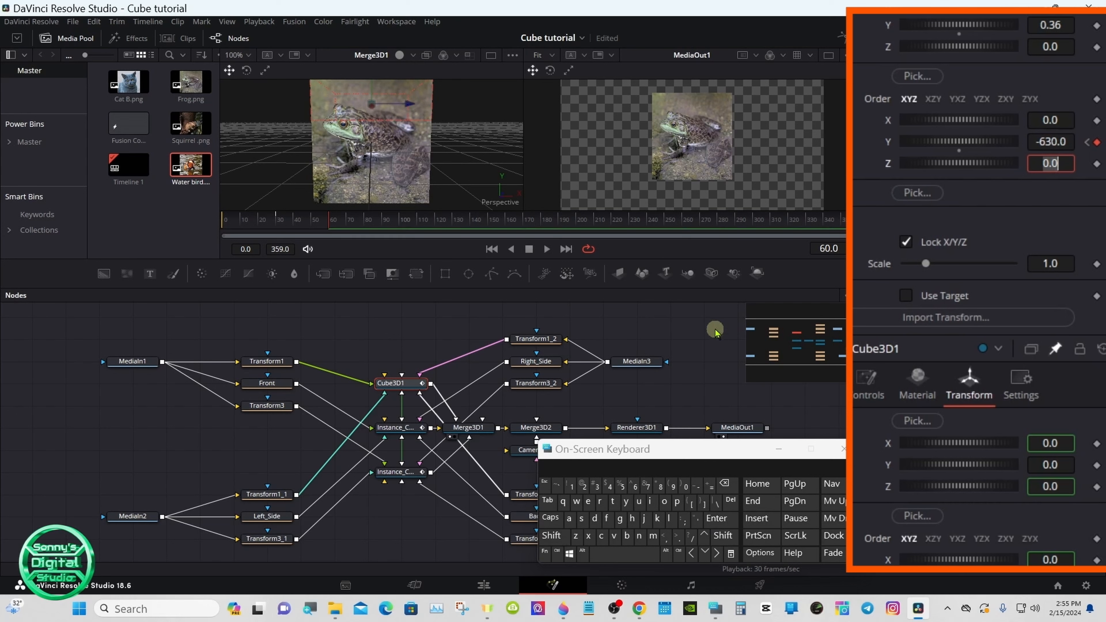
Zoom in on the MediaOut1 viewer to 33%.
right_click(626, 182)
mouse_move(652, 194)
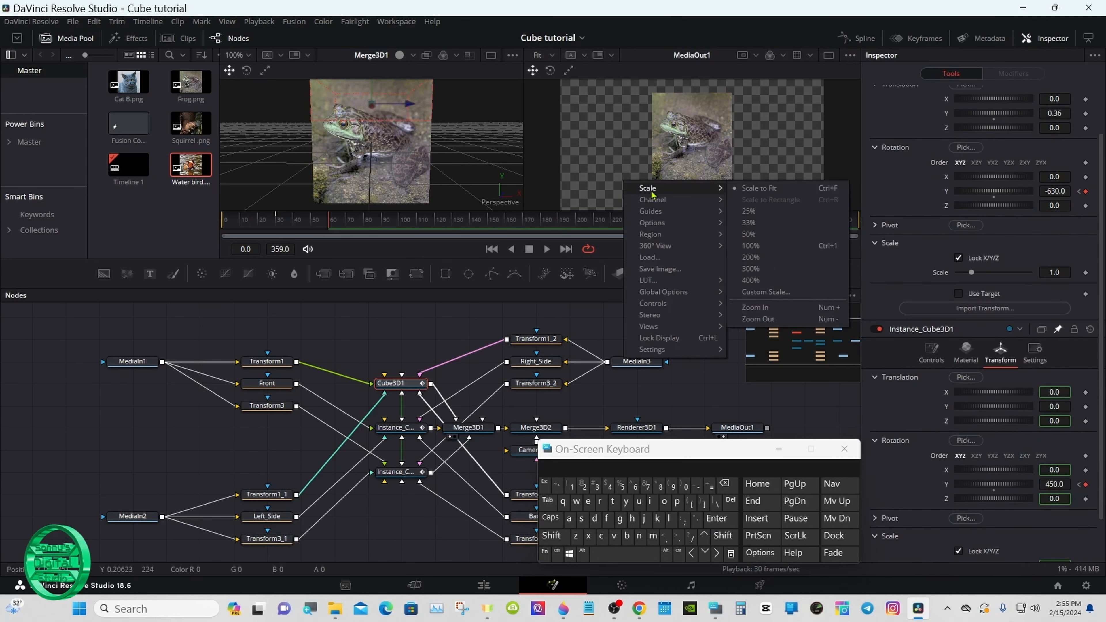
left_click(746, 309)
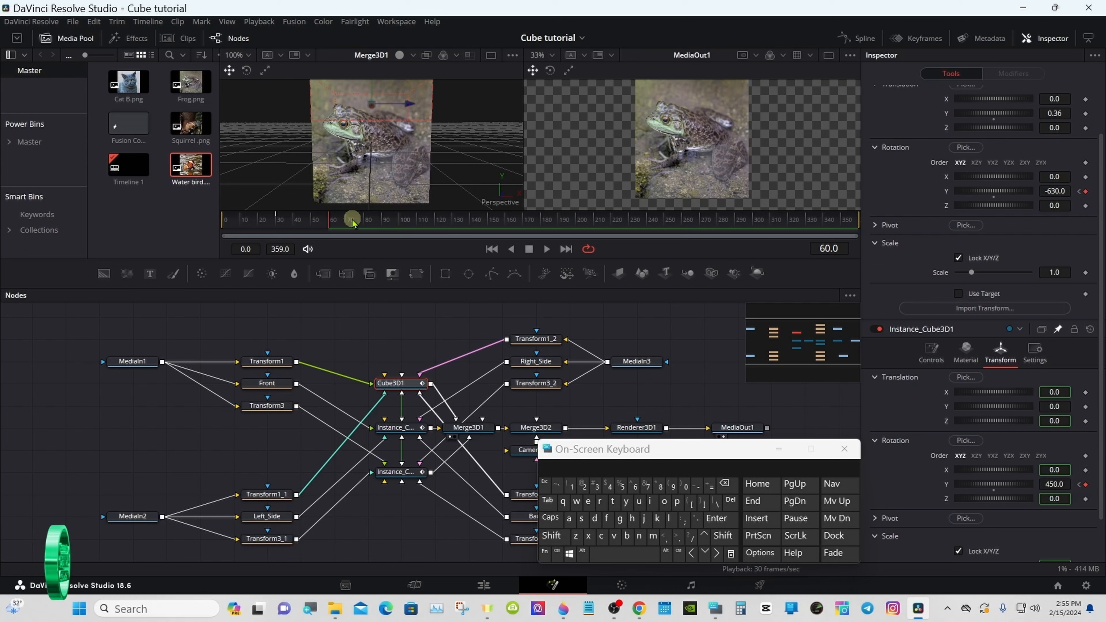
Move the playhead to frame 120 and add hold keyframes for the Y rotation of Cube3D1 and the middle cube instance.
left_click_drag(353, 223, 437, 223)
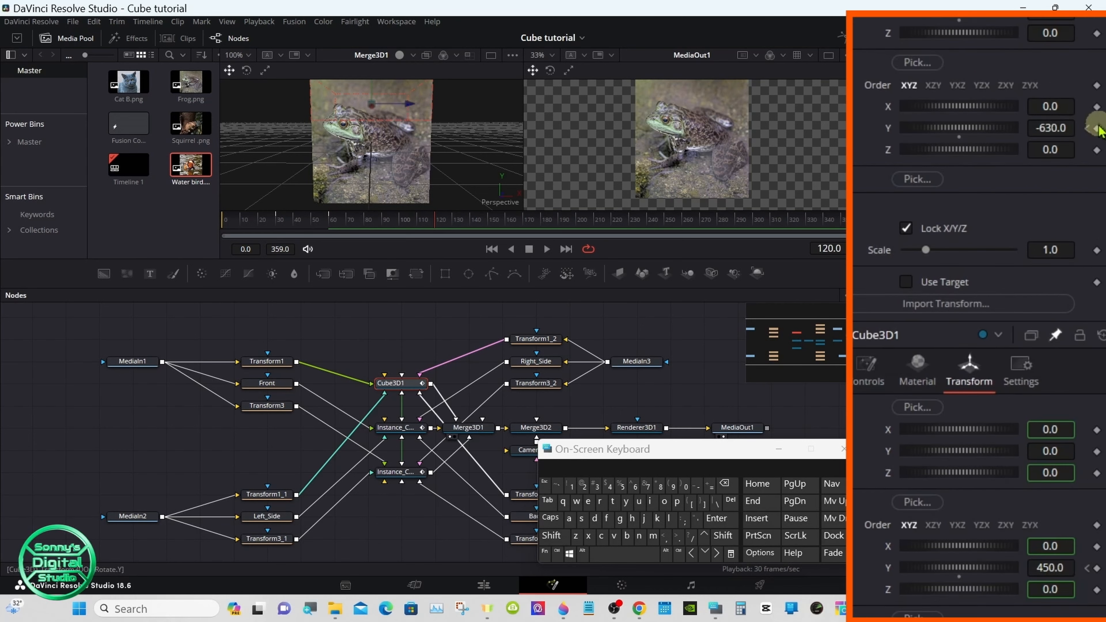
left_click(1096, 128)
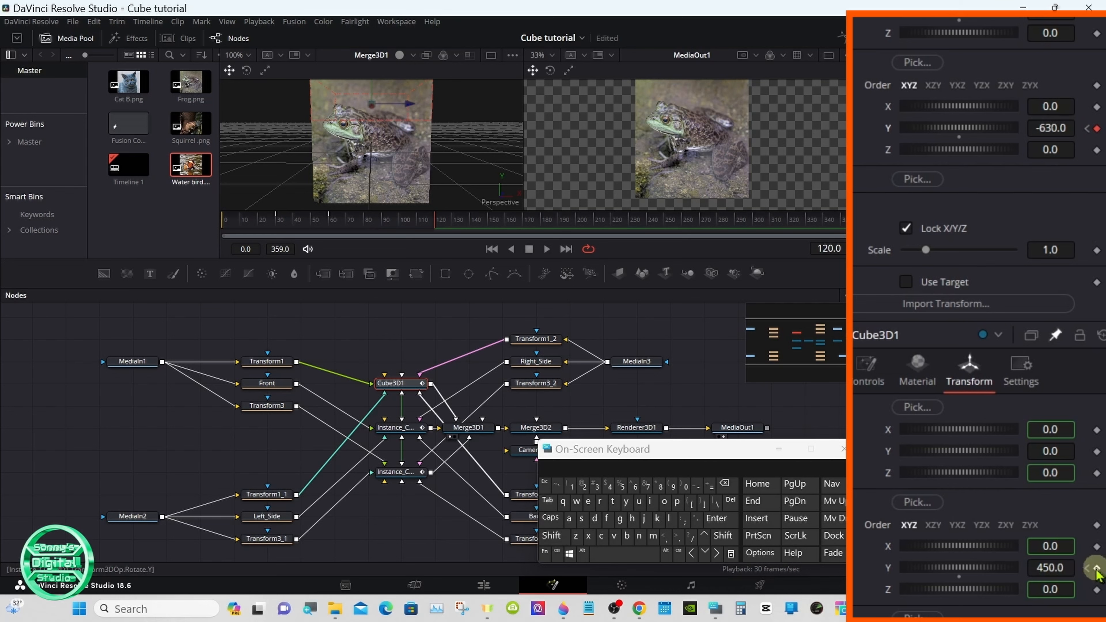
left_click(1096, 568)
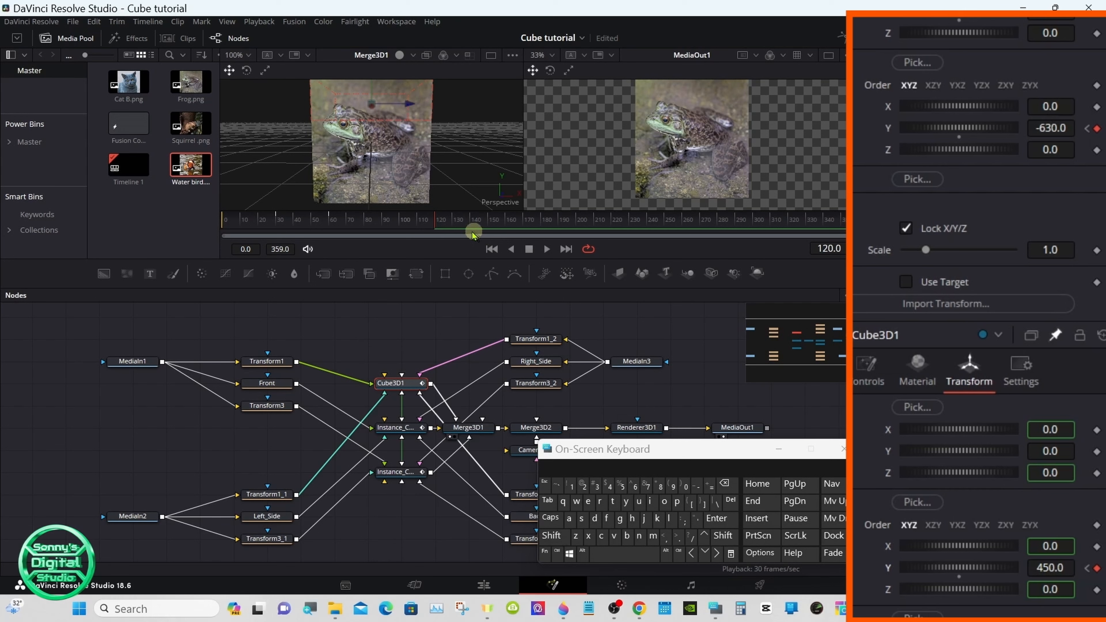
Move the playhead to frame 150 and set Cube3D1's Y rotation to -900.0.
left_click_drag(435, 220, 489, 221)
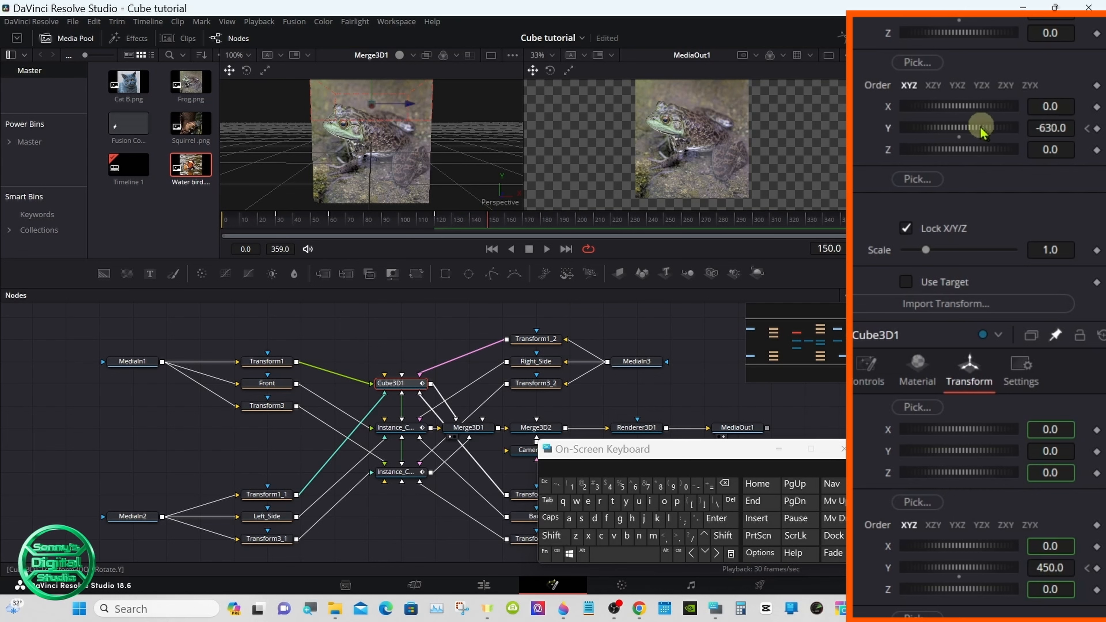
left_click_drag(981, 129, 893, 94)
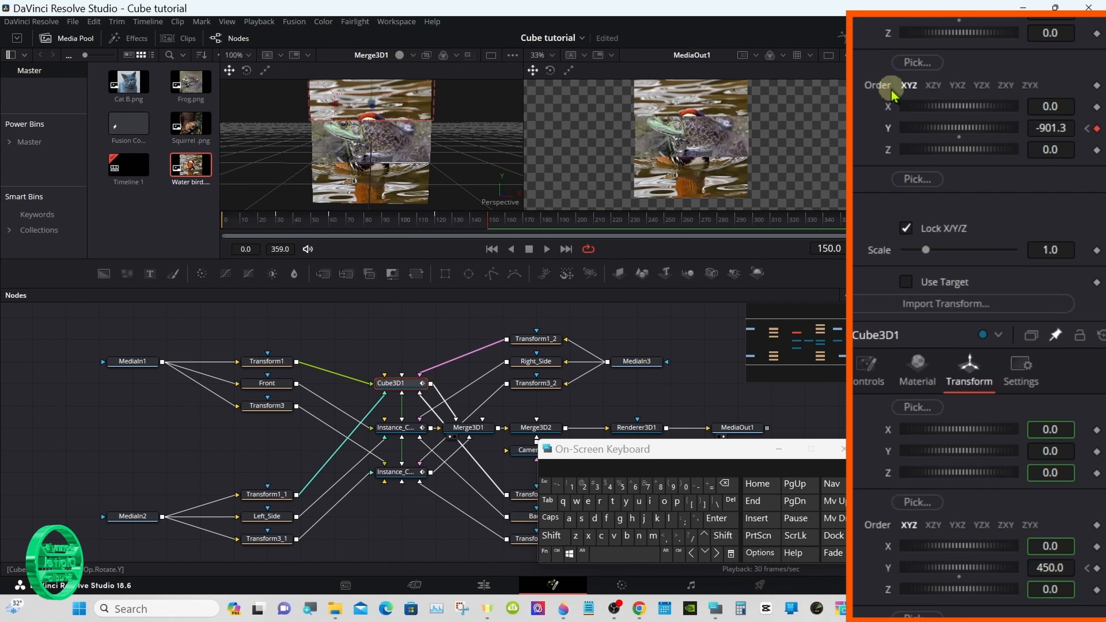
left_click(1062, 126)
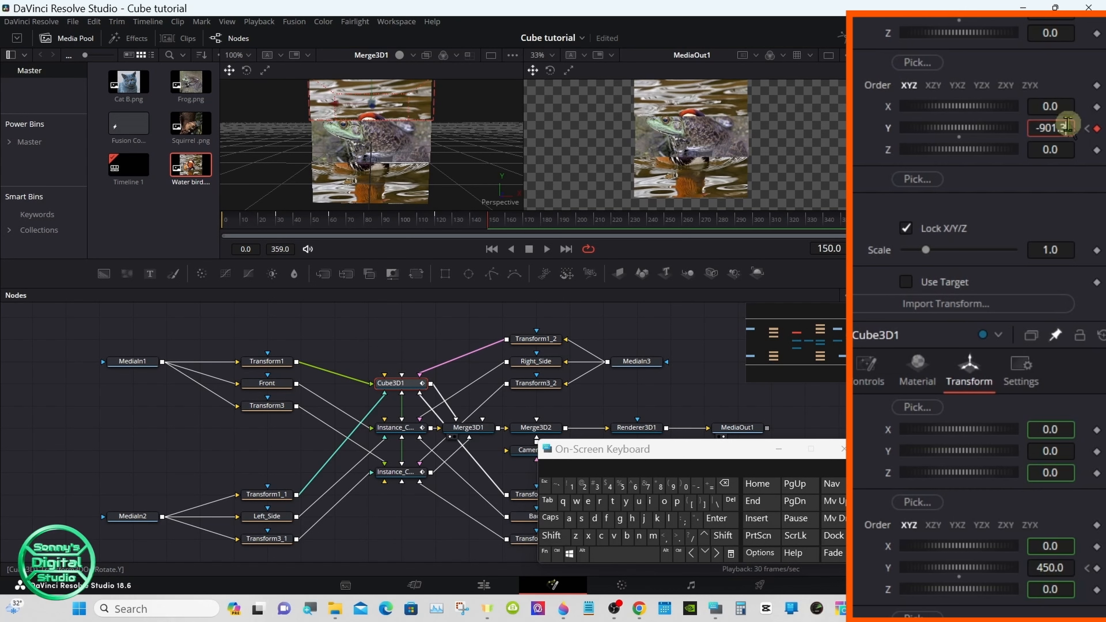
left_click(725, 482)
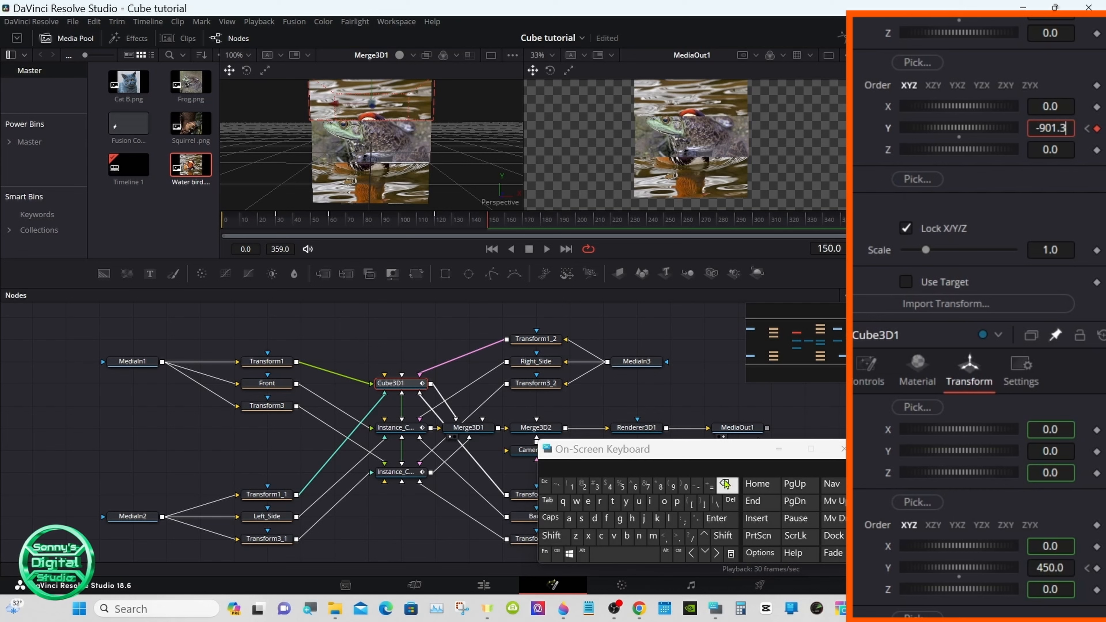
left_click(725, 482)
left_click(725, 482)
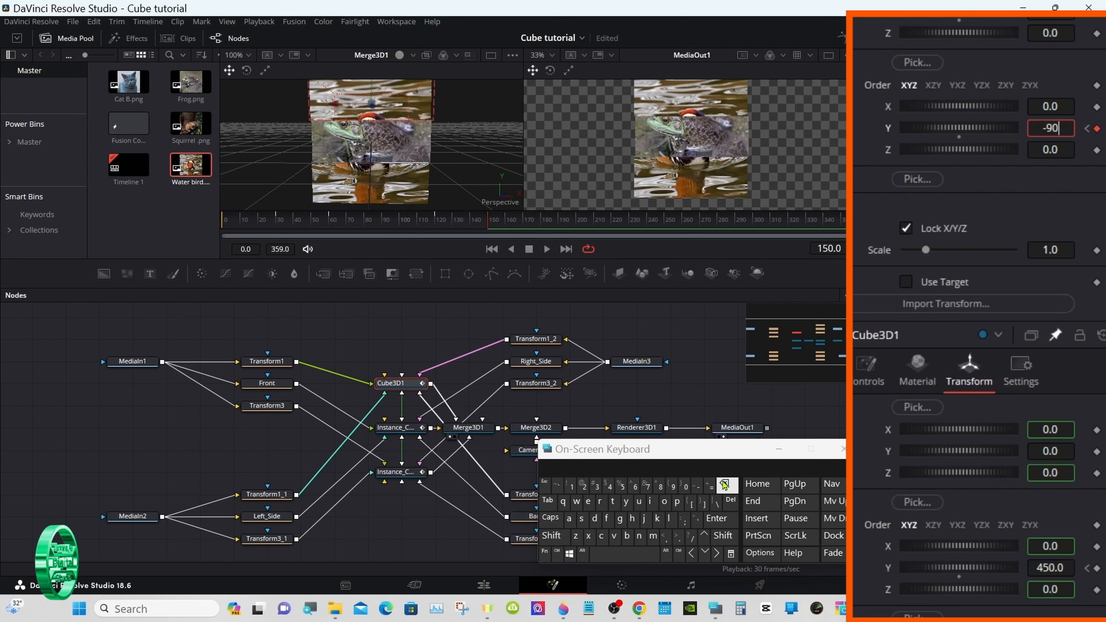
left_click(685, 486)
left_click(714, 519)
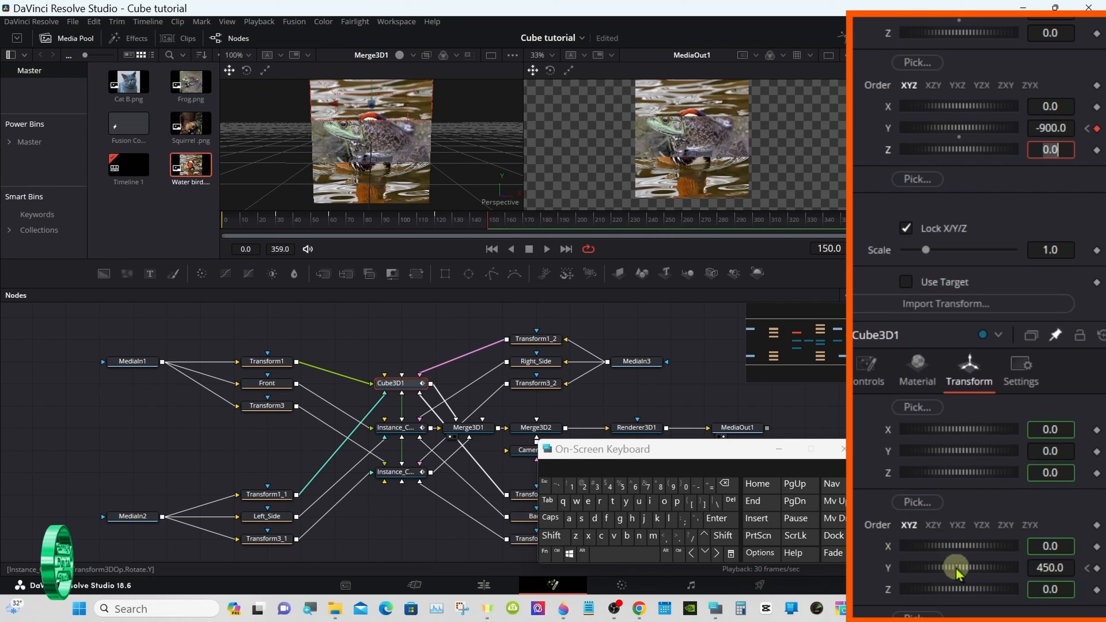
Set the middle cube instance's Y rotation to 900.0 at frame 150.
left_click_drag(944, 560, 1099, 565)
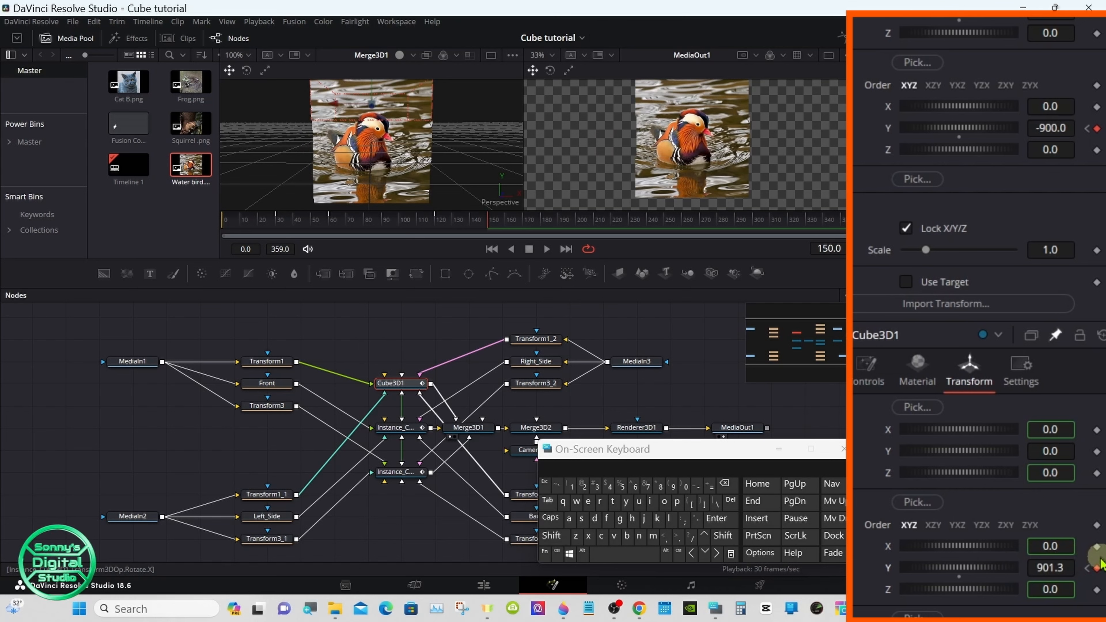
left_click(1063, 568)
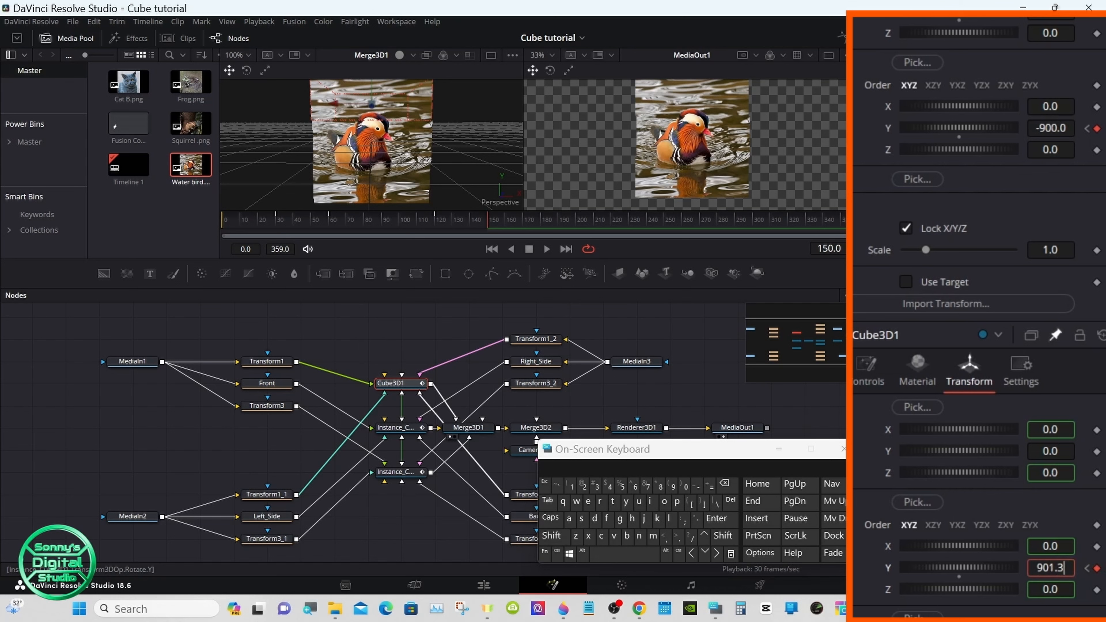
left_click(730, 487)
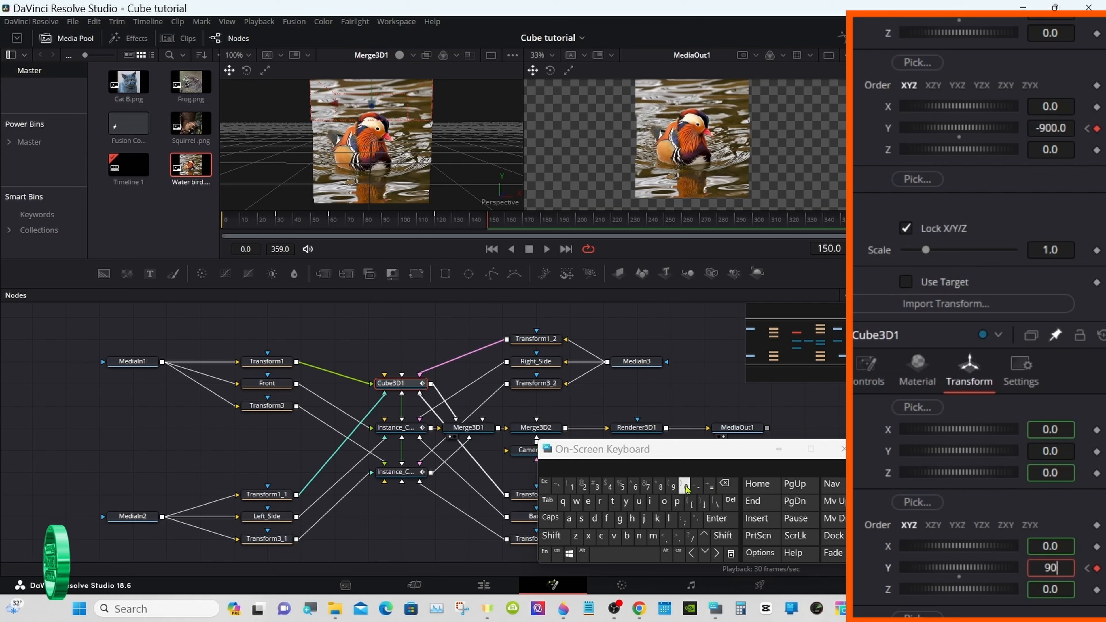
left_click(720, 519)
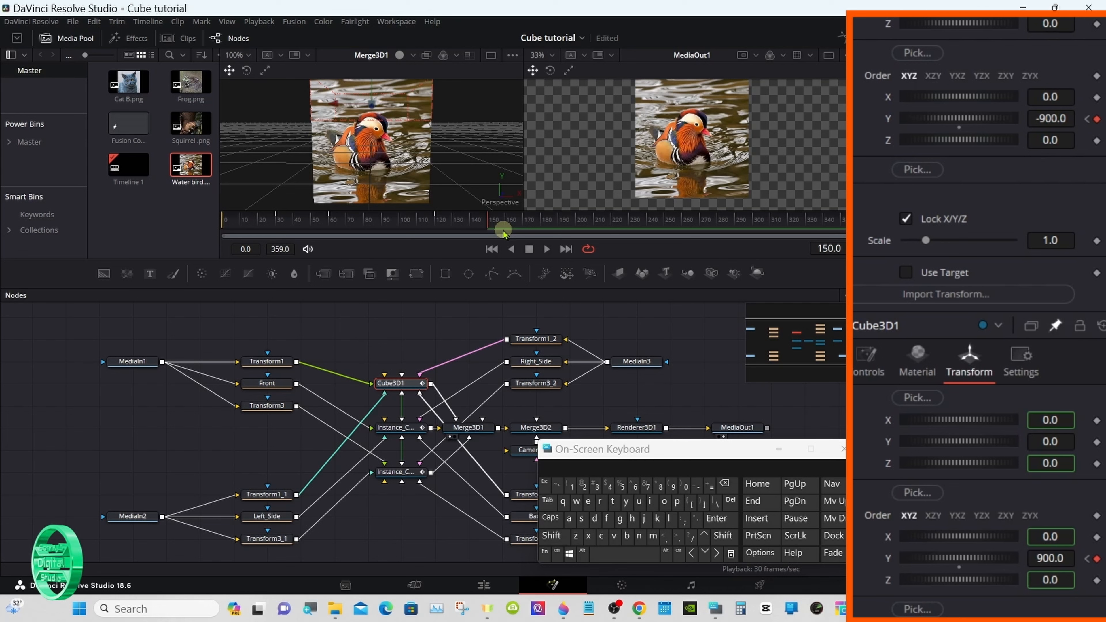
Move the playhead to frame 210 and add hold keyframes for the Y rotation of Cube3D1 and the middle cube instance.
left_click_drag(494, 222, 583, 223)
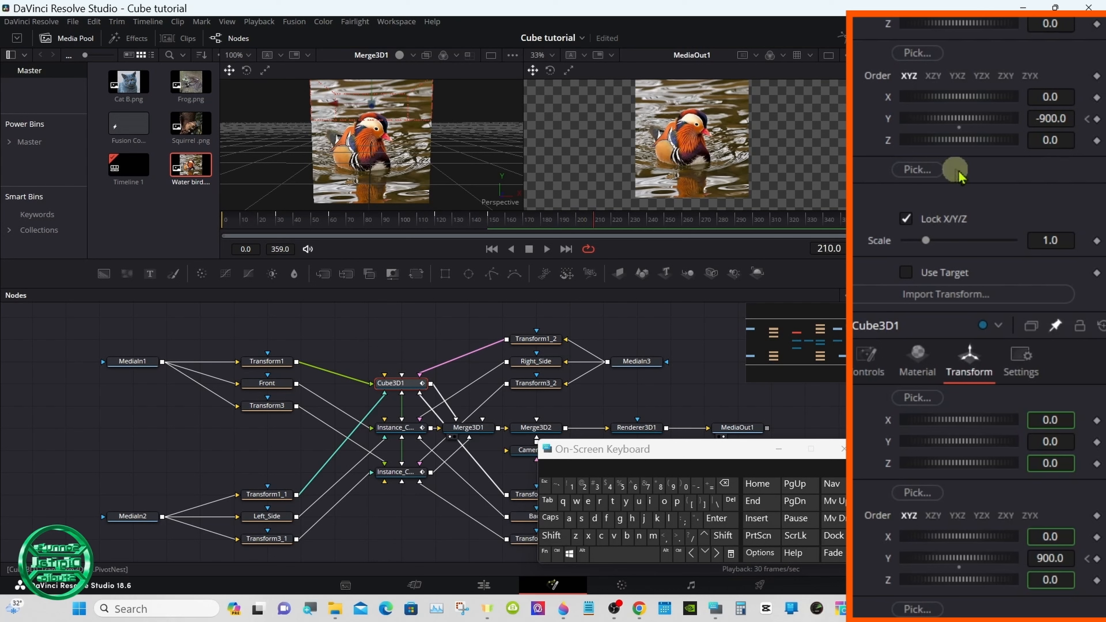
left_click(1095, 119)
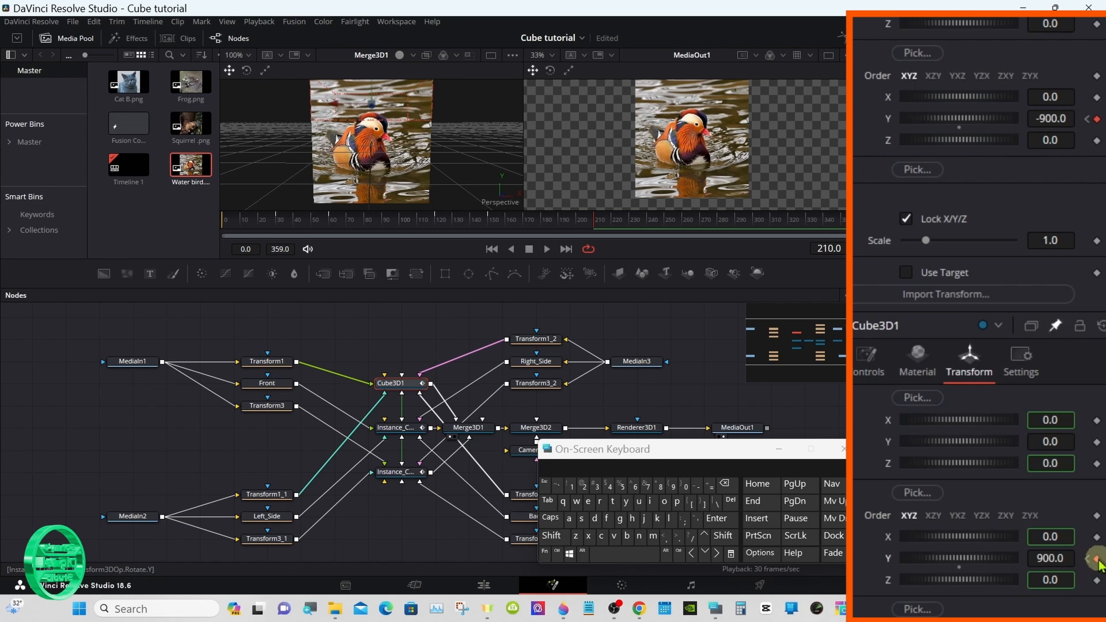
Add the middle cube instance's Y rotation hold keyframe at frame 210 and set that rotation to 1350.0 at frame 240.
left_click(1096, 559)
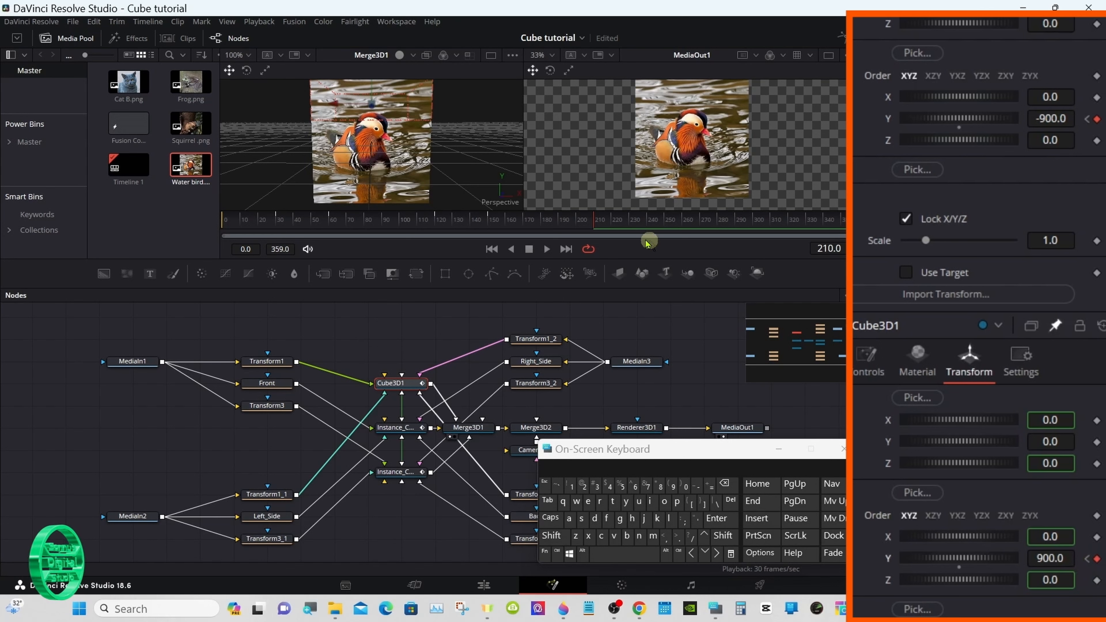
left_click_drag(606, 228, 636, 225)
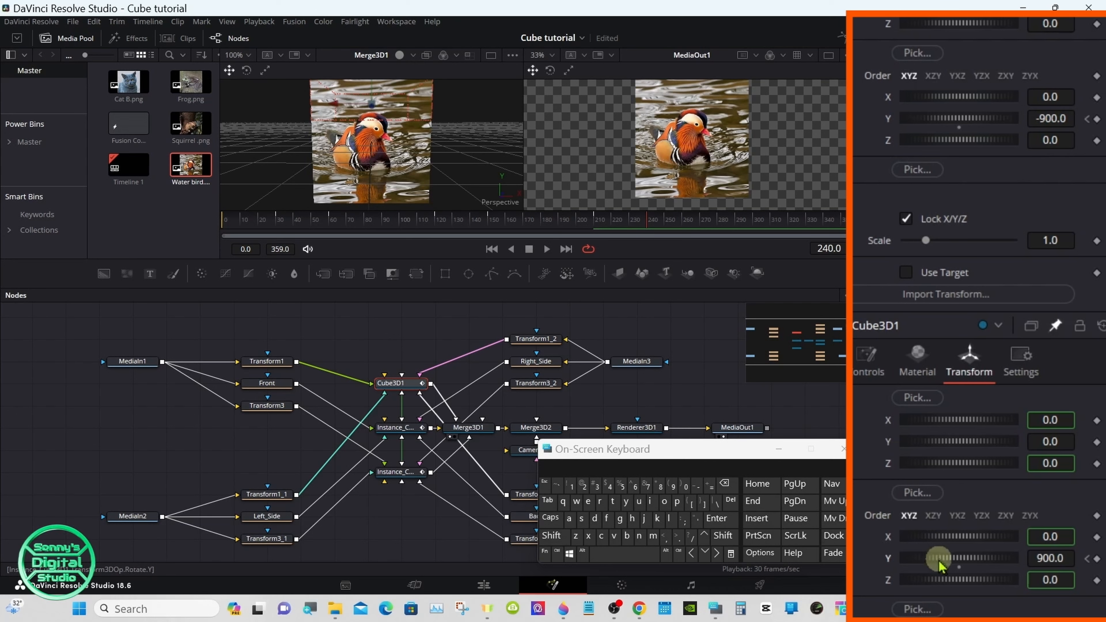
left_click_drag(945, 563, 1095, 566)
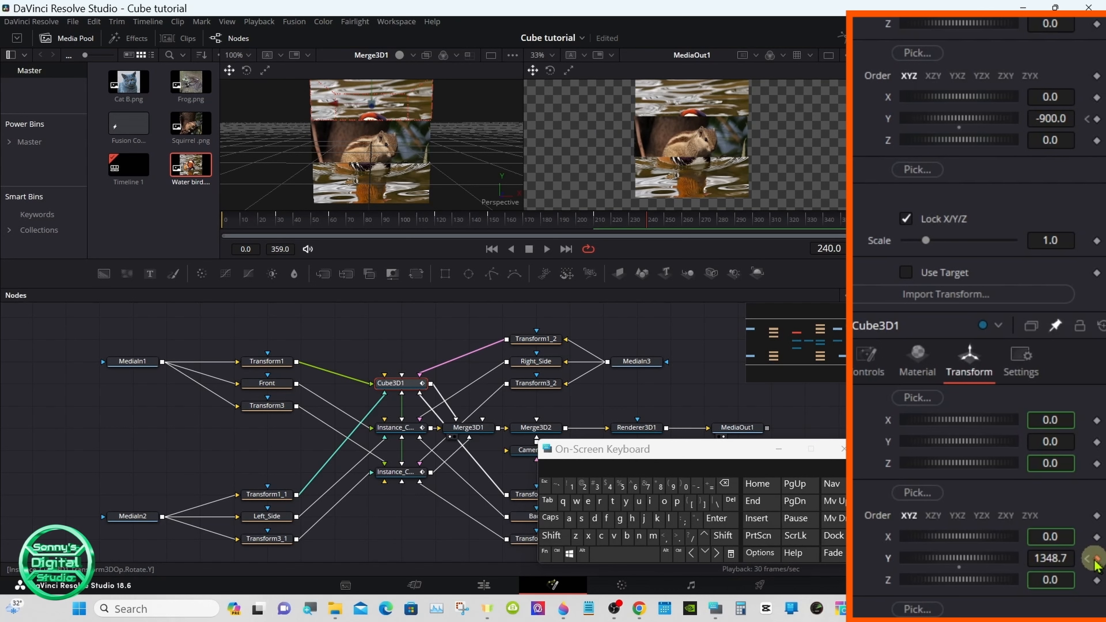
left_click(1073, 558)
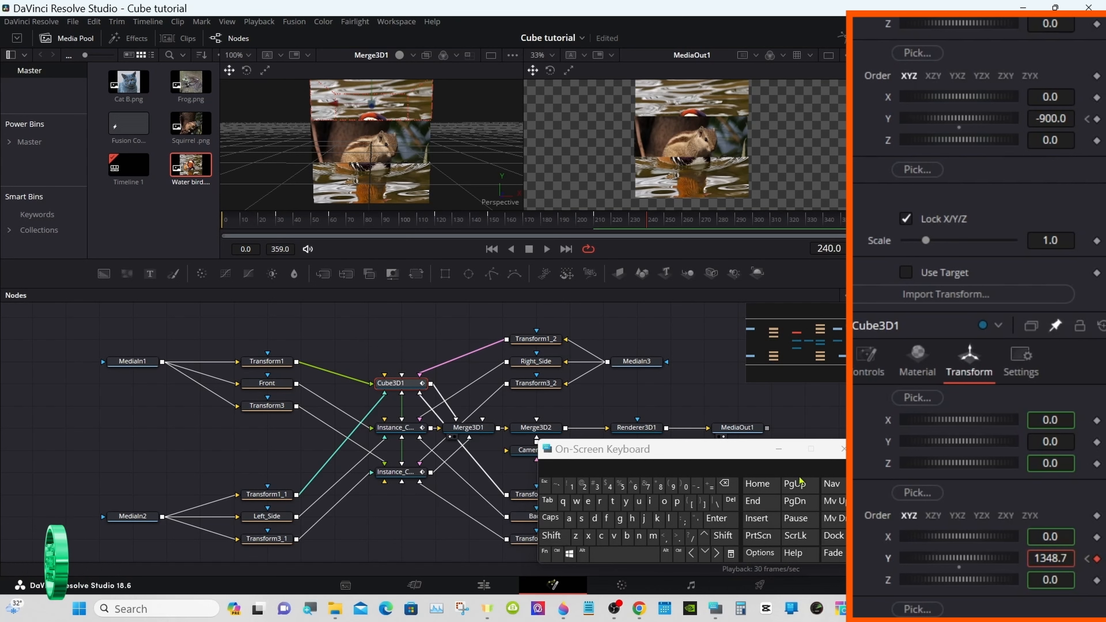
left_click(726, 486)
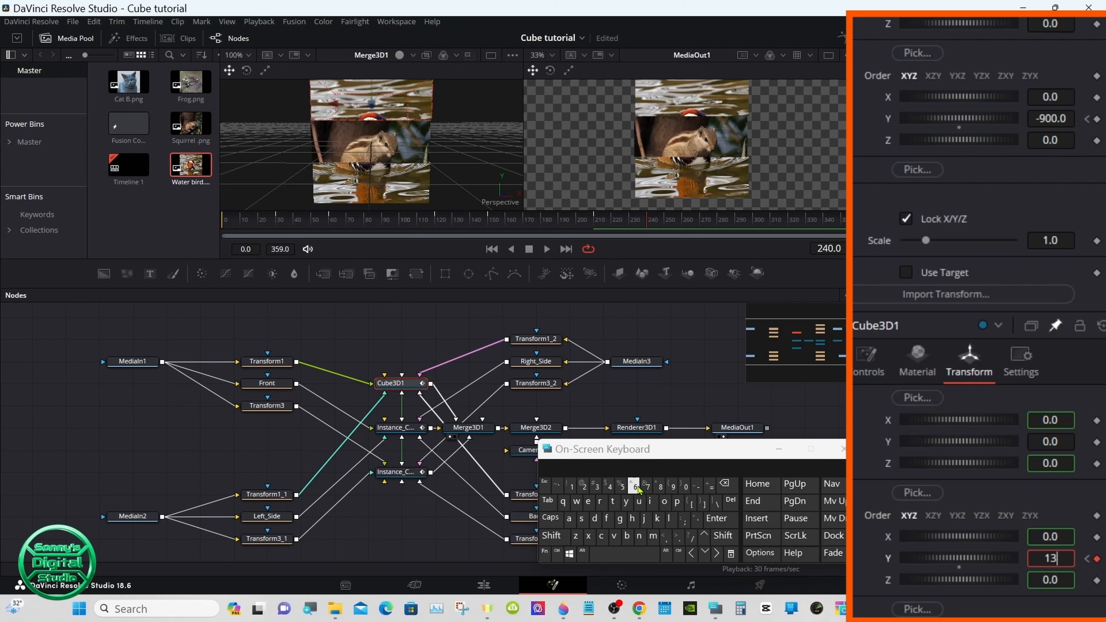
left_click(621, 487)
left_click(686, 487)
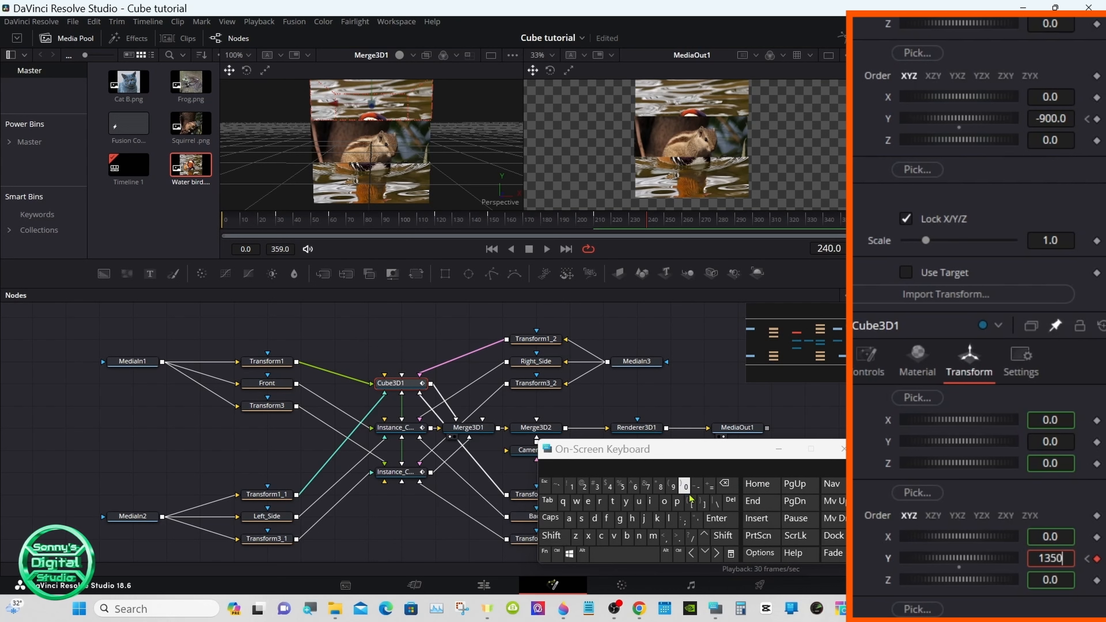
left_click(717, 519)
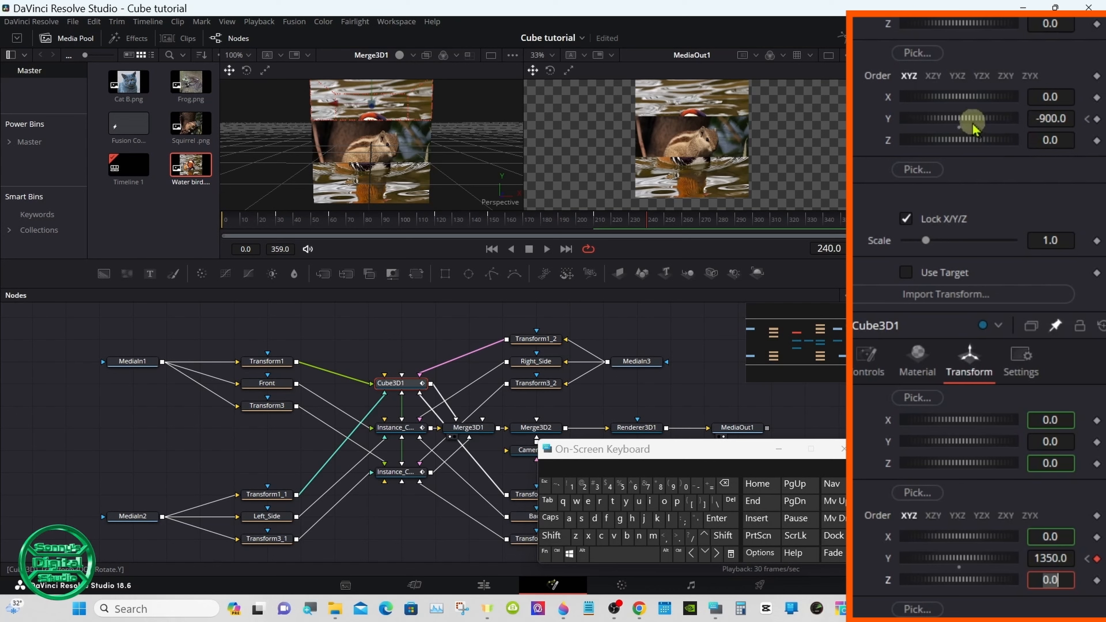
Set Cube3D1's Y rotation to -1530.0 at frame 240.
left_click_drag(973, 126, 884, 125)
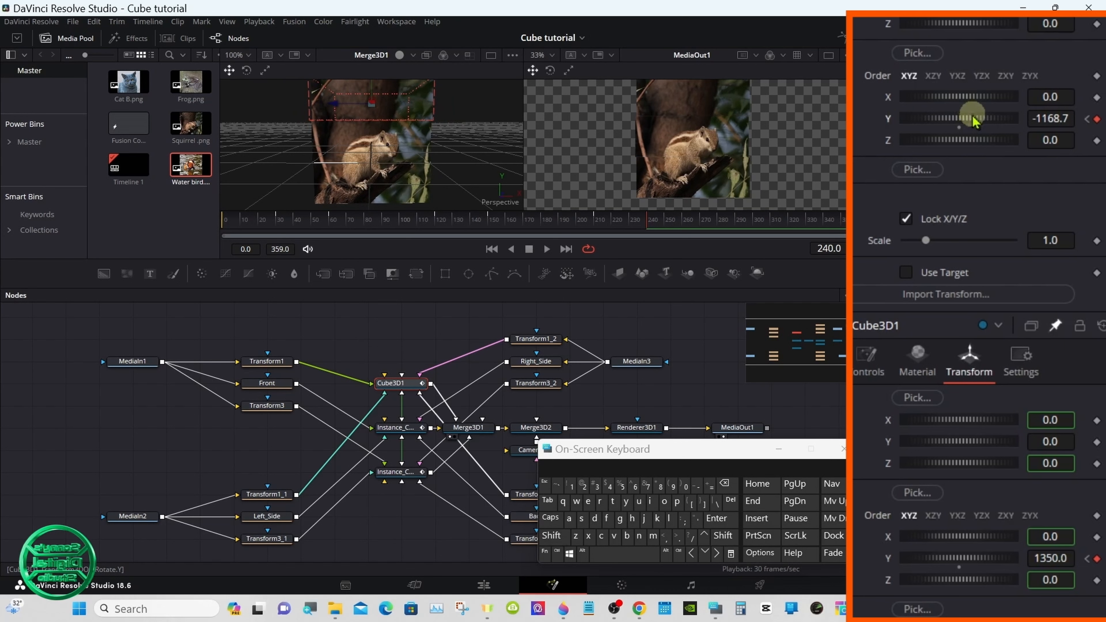
left_click_drag(971, 122, 909, 129)
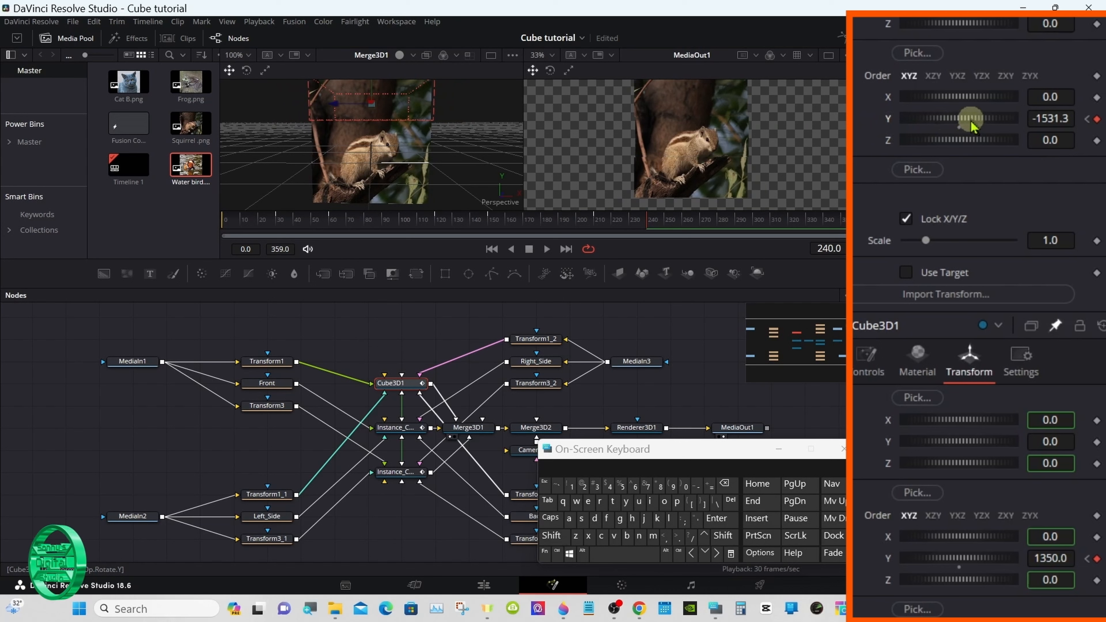
left_click_drag(971, 127, 970, 126)
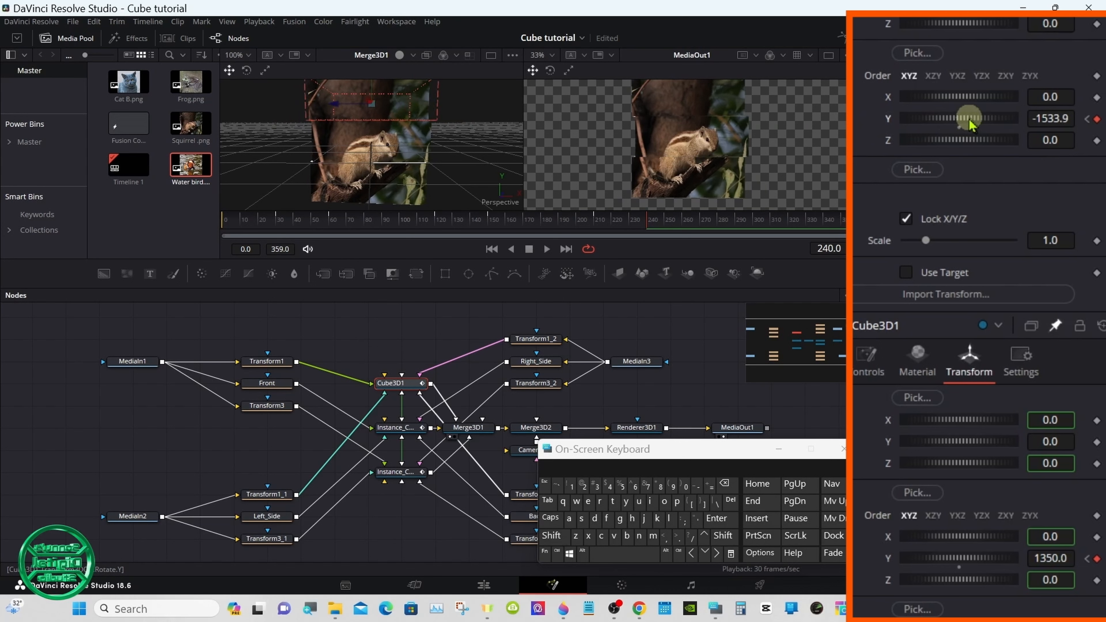
left_click(1050, 118)
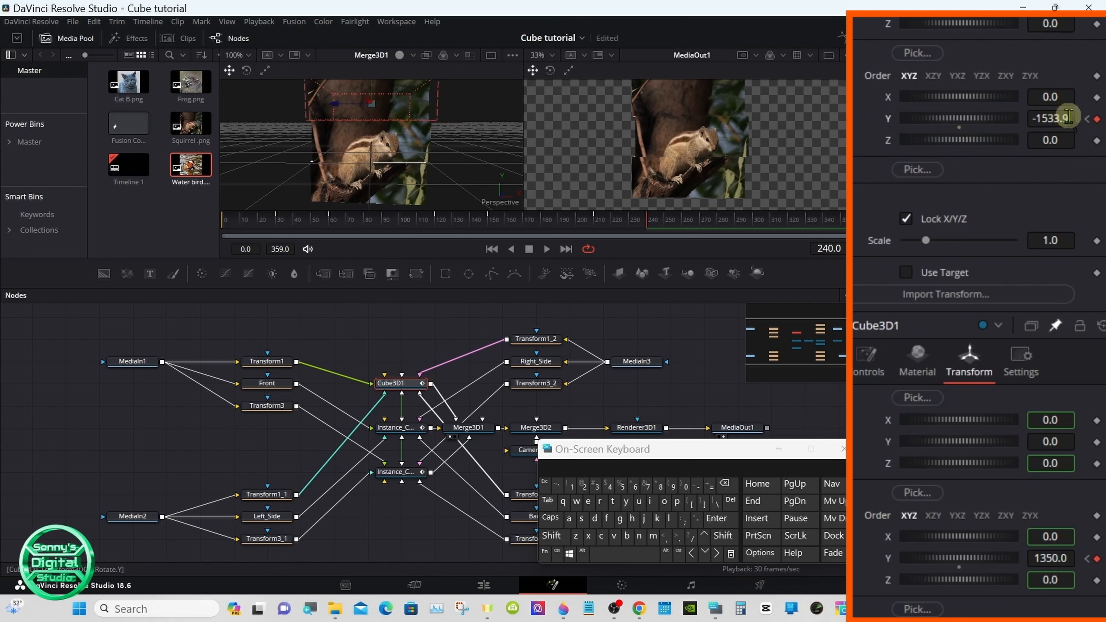
left_click(732, 489)
left_click(686, 486)
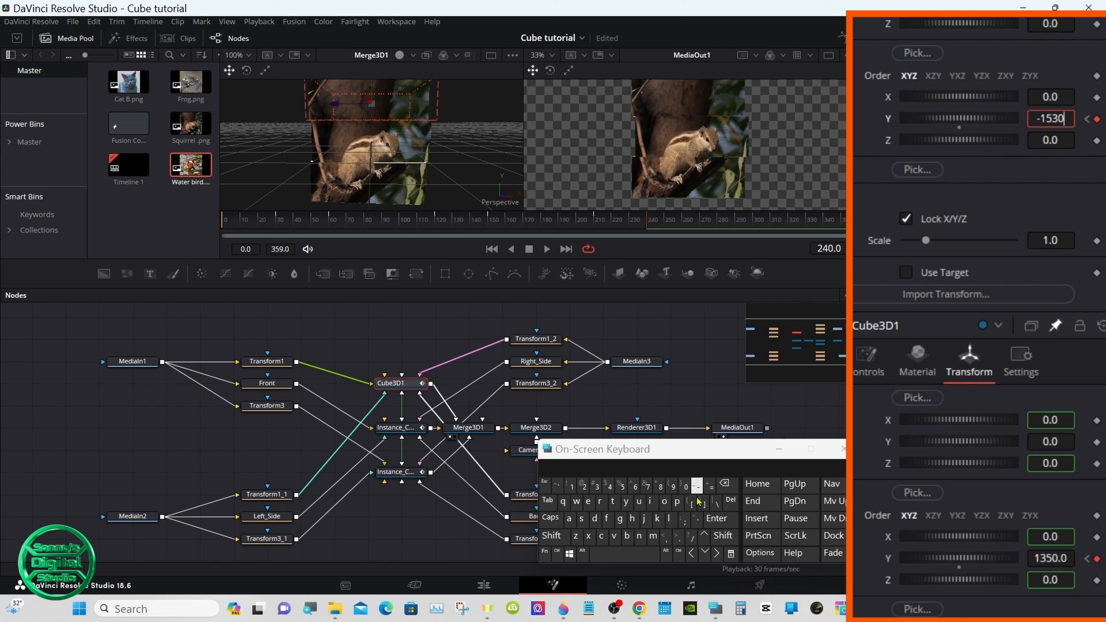
left_click(716, 519)
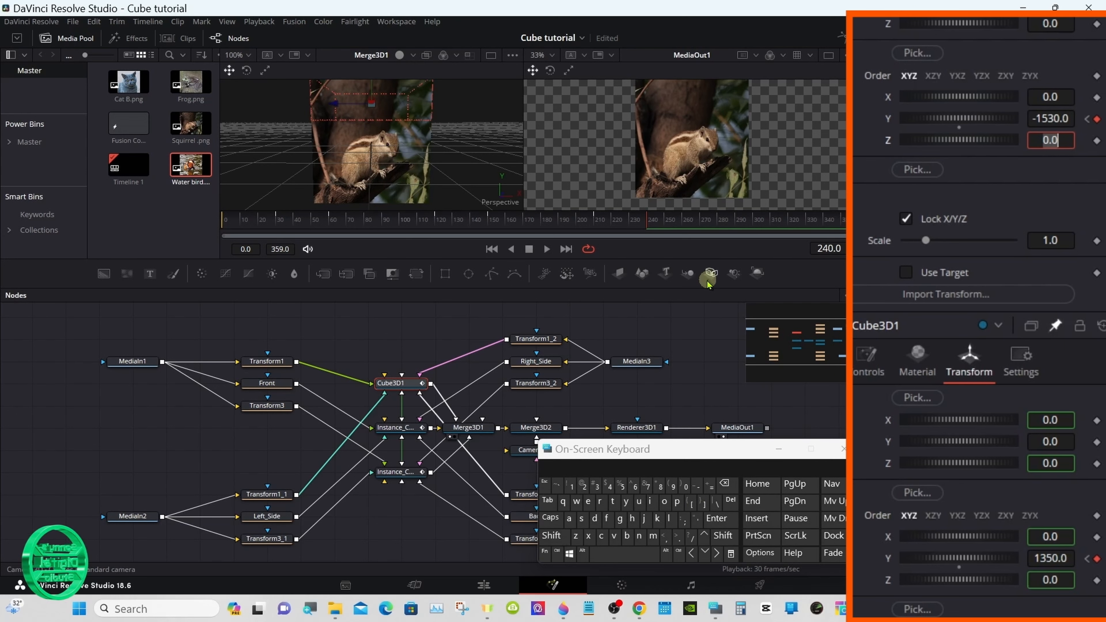
Move the playhead to frame 300 and add hold keyframes for the Y rotation of Cube3D1 and the middle cube instance.
mouse_move(705, 287)
left_mouse_down()
mouse_move(705, 347)
mouse_move(707, 265)
left_mouse_up()
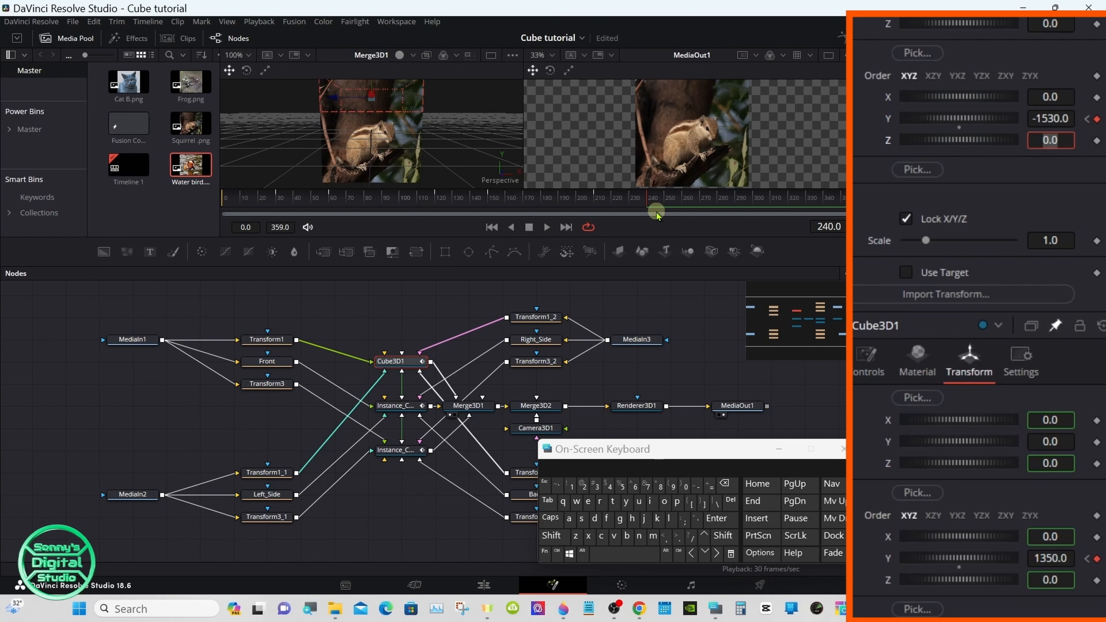
left_click_drag(653, 200, 762, 211)
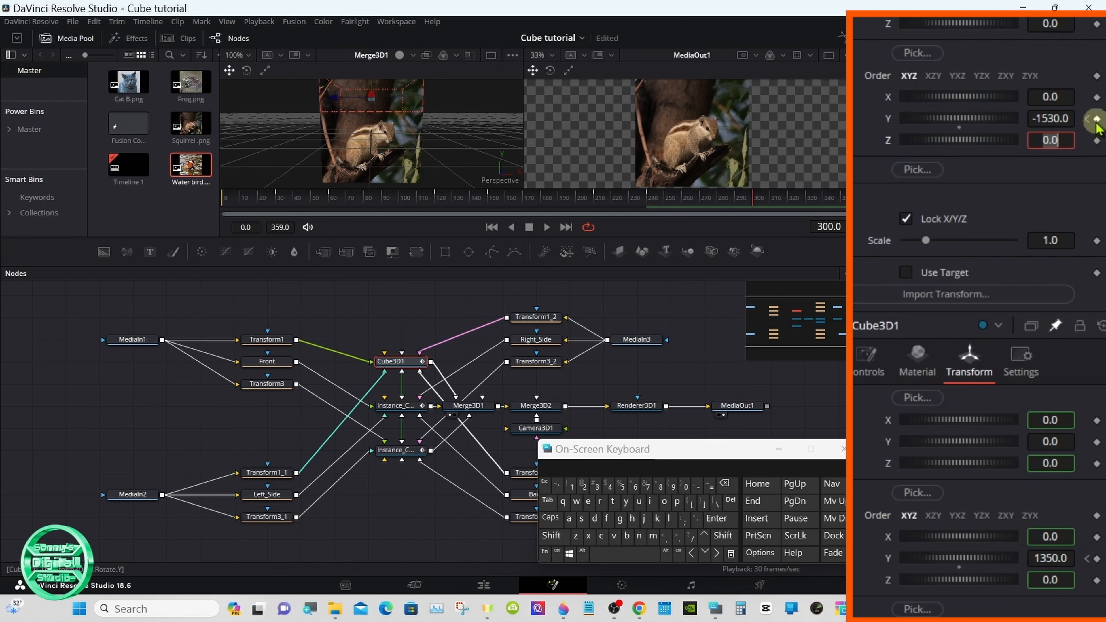
left_click(1096, 118)
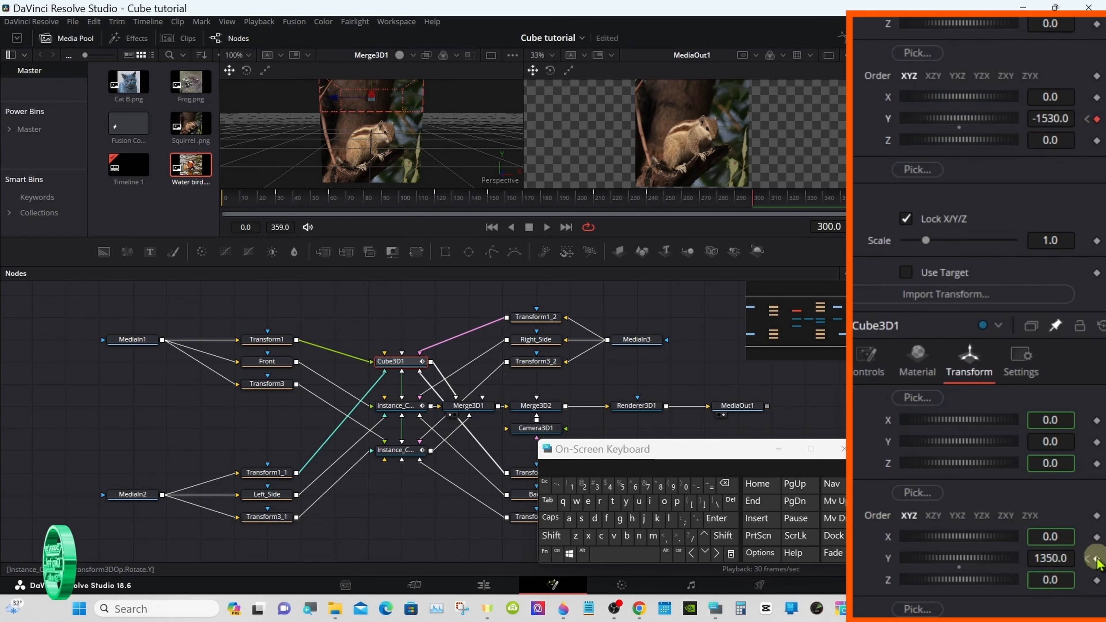
left_click(1096, 559)
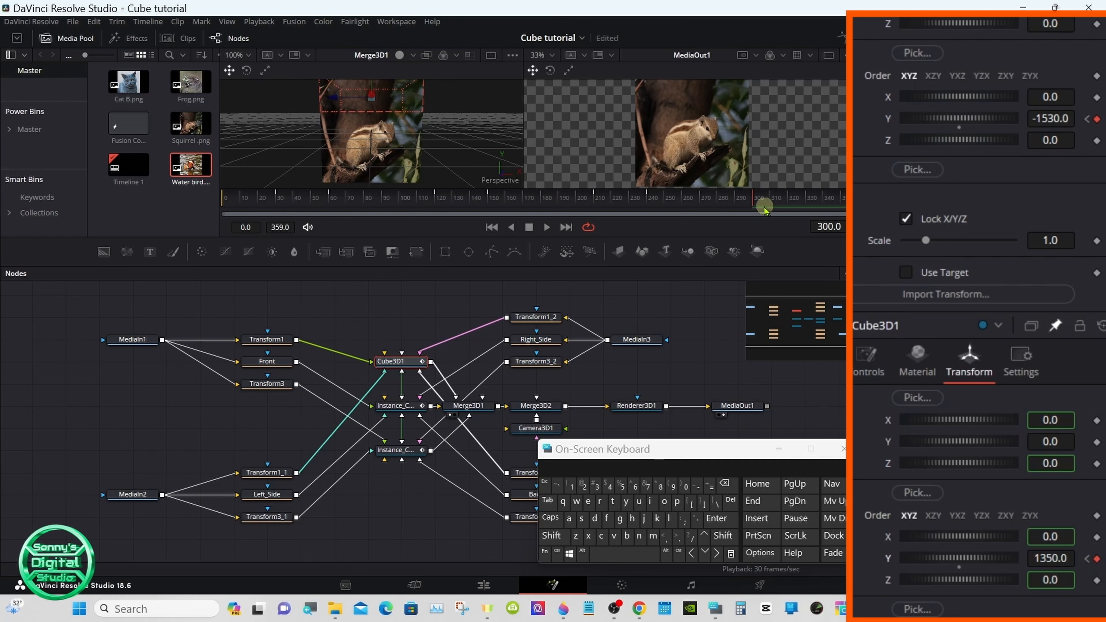
Move the playhead to frame 330 and set Cube3D1's Y rotation to -1800.0.
left_click_drag(765, 209, 782, 207)
left_click_drag(785, 205, 811, 212)
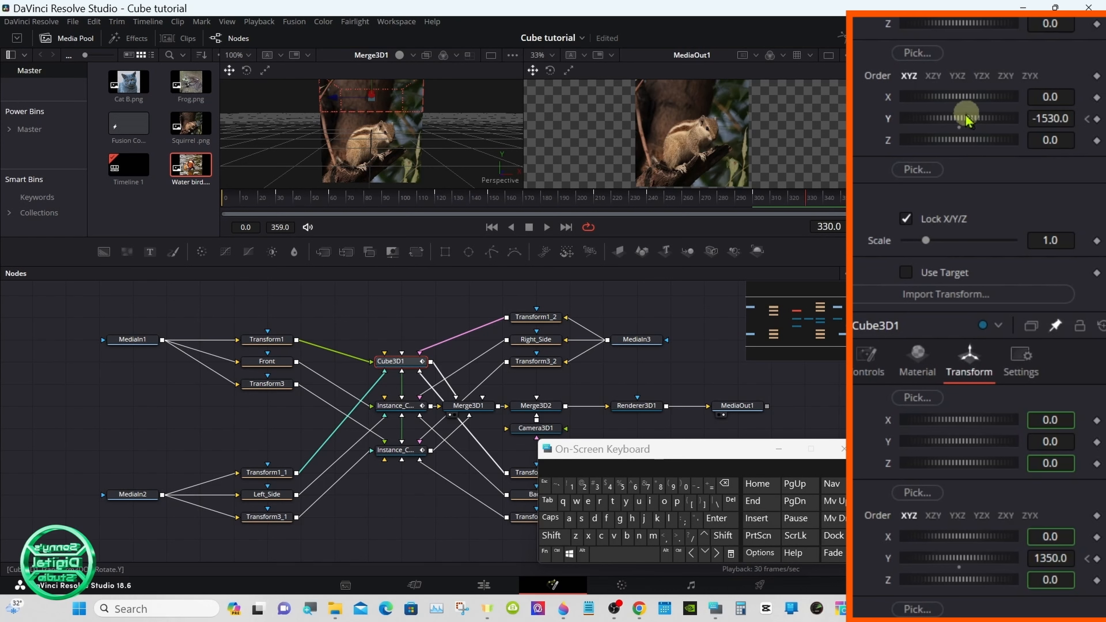
left_click_drag(970, 118, 890, 117)
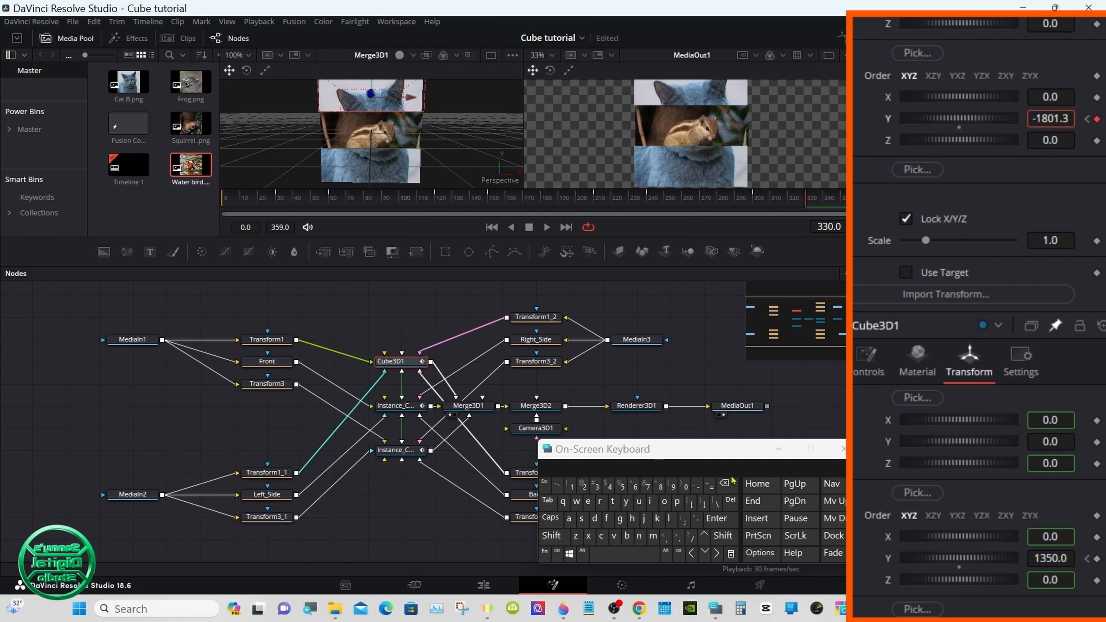
left_click(725, 484)
left_click(726, 484)
left_click(726, 484)
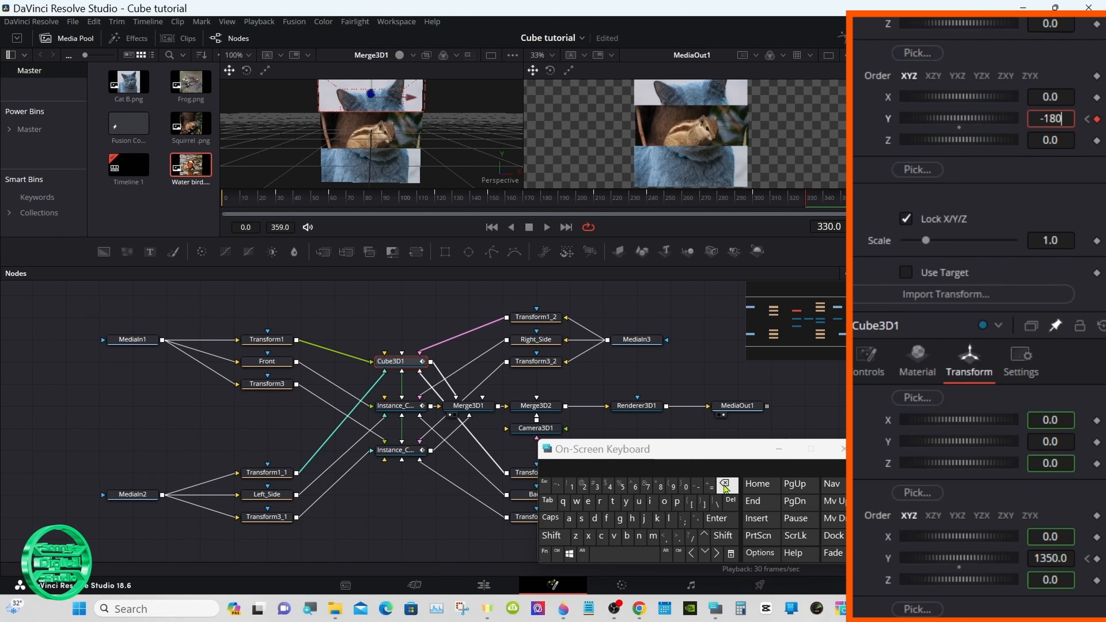
left_click(686, 486)
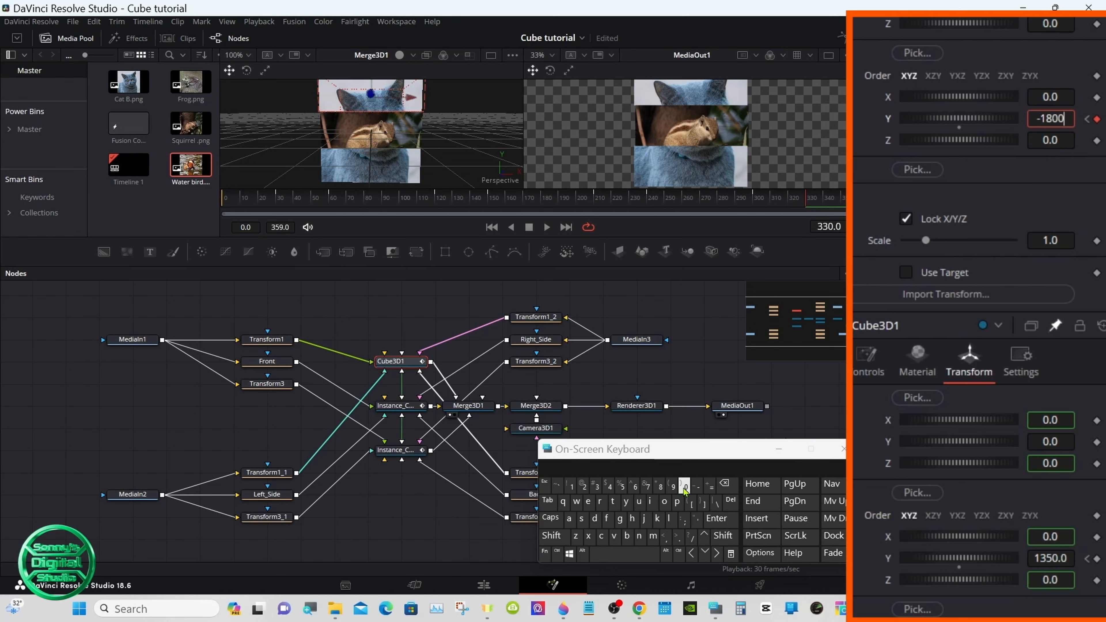
left_click(716, 519)
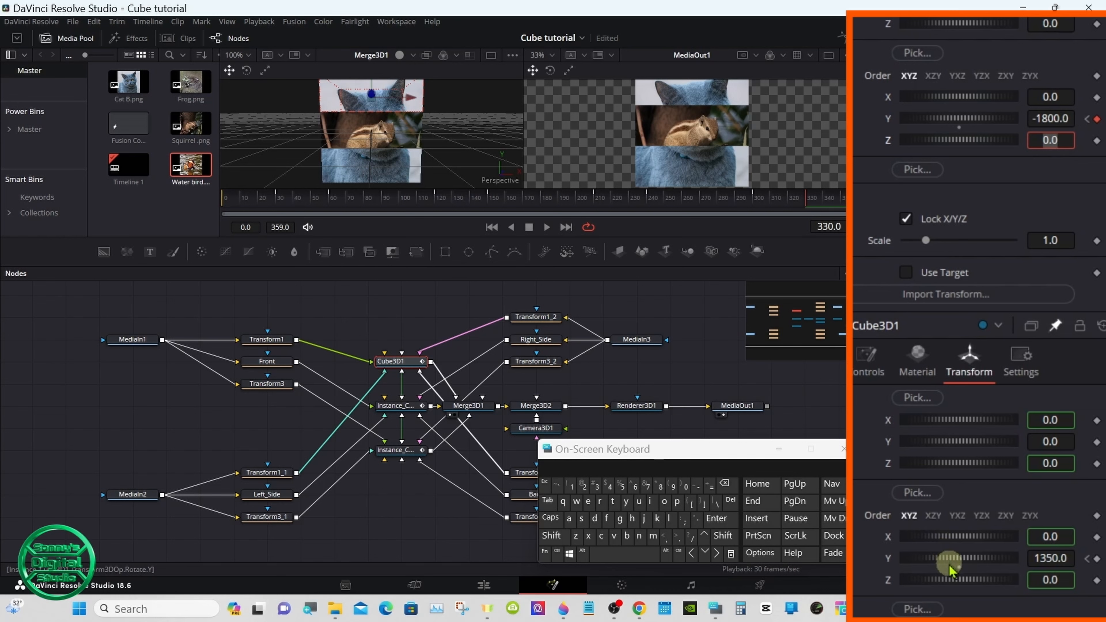
Set the middle cube instance's Y rotation to 1800.0 at frame 330.
left_click_drag(958, 566, 1102, 556)
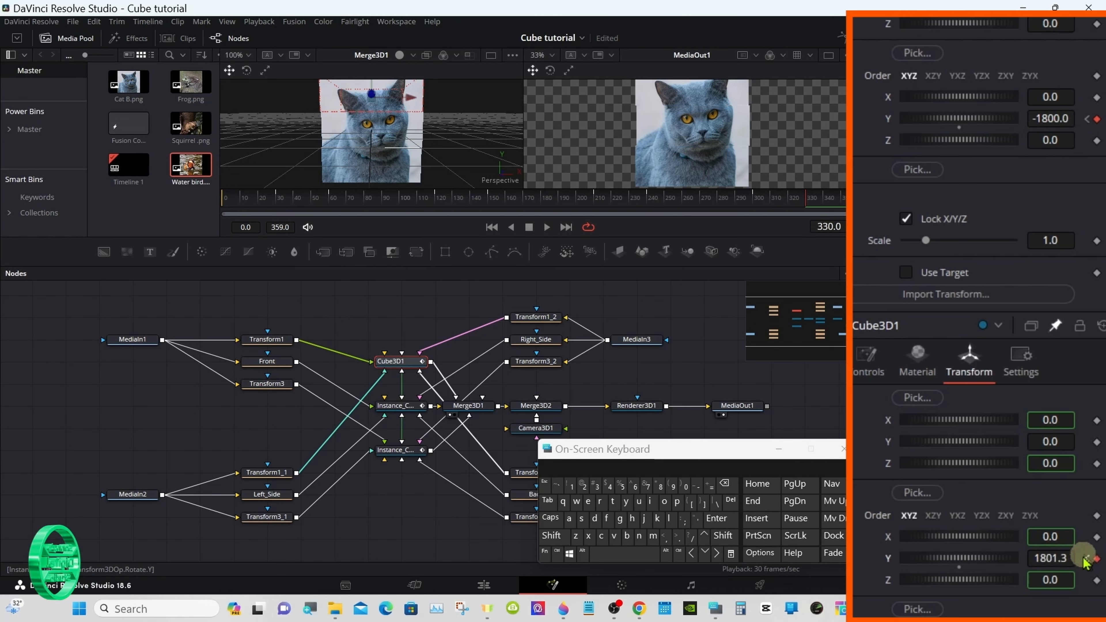
left_click(1067, 559)
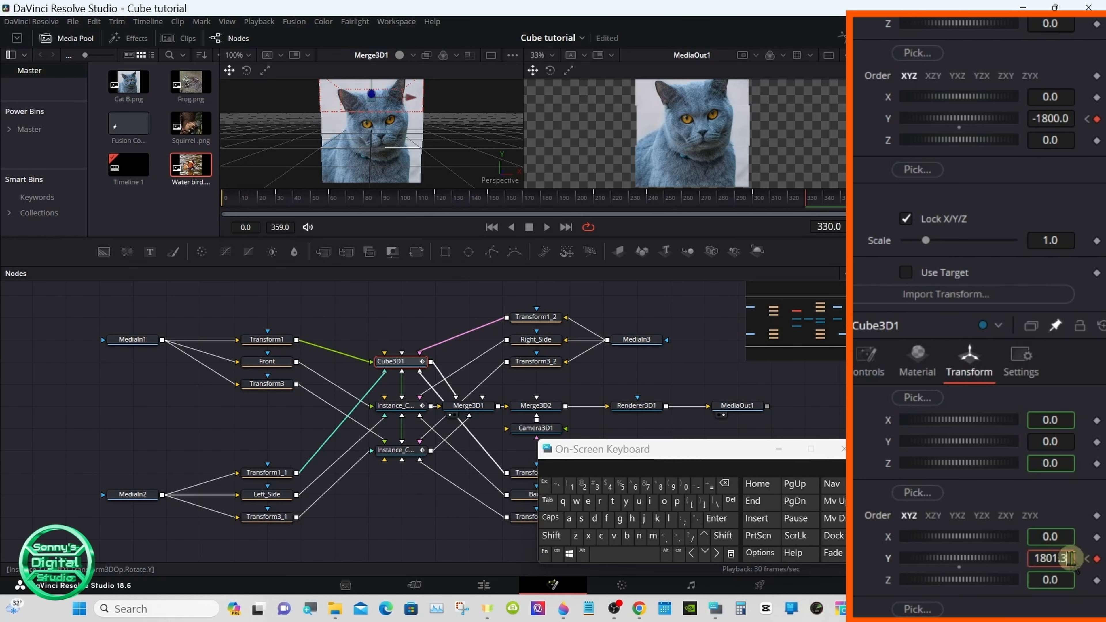
left_click(724, 483)
left_click(724, 483)
left_click(724, 483)
left_click(686, 485)
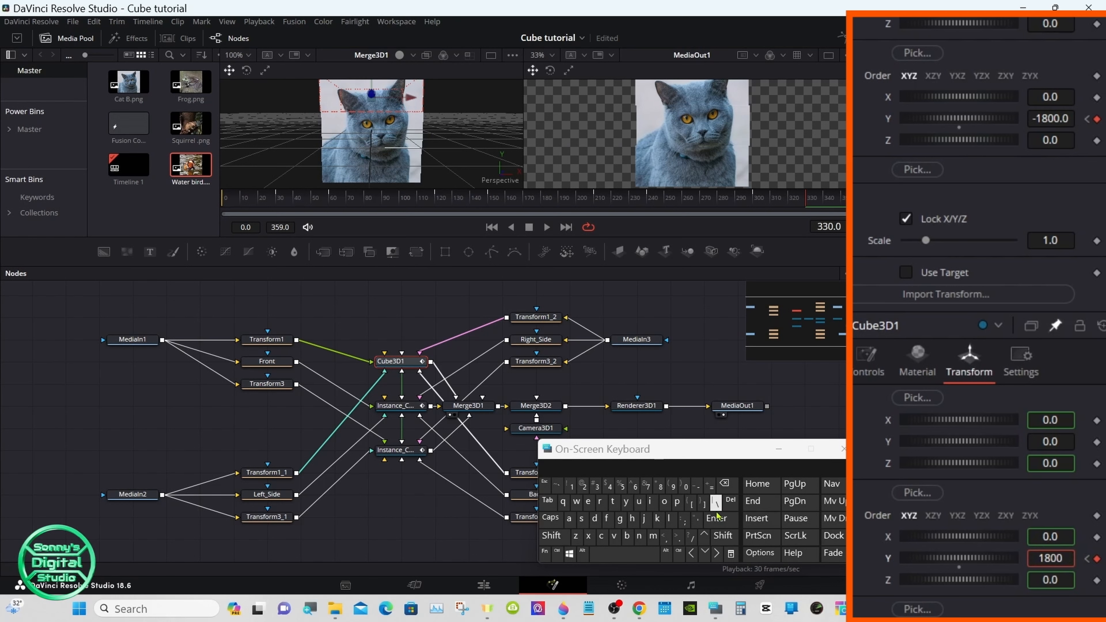
left_click(716, 518)
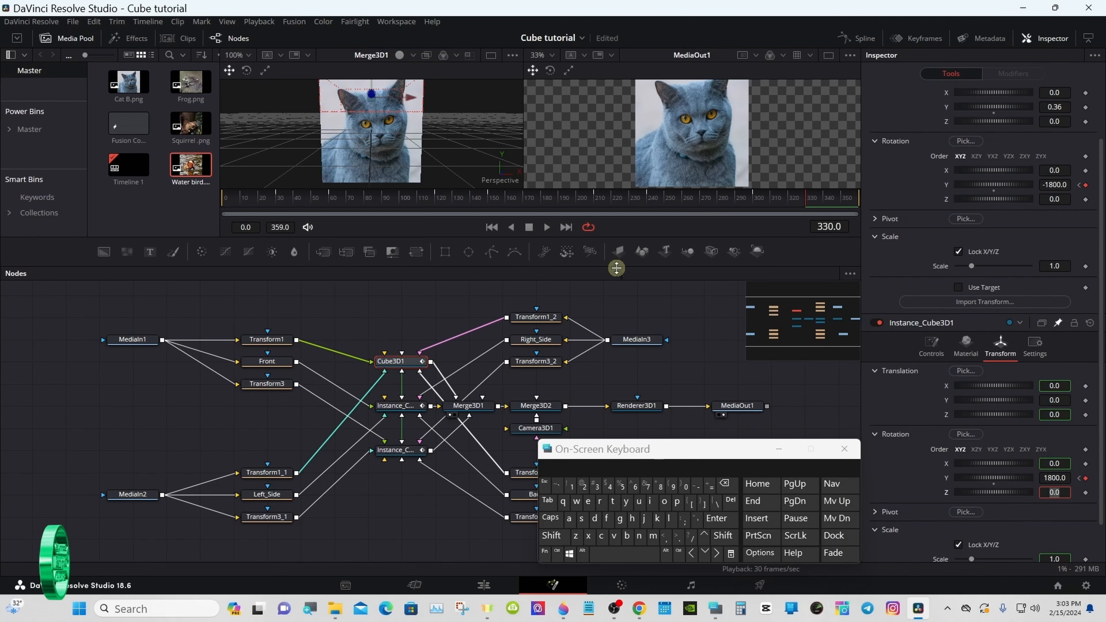
Enlarge the viewers and play back the animation to check the rotating cube slices, then stop playback.
left_click_drag(616, 268, 617, 343)
left_click(546, 303)
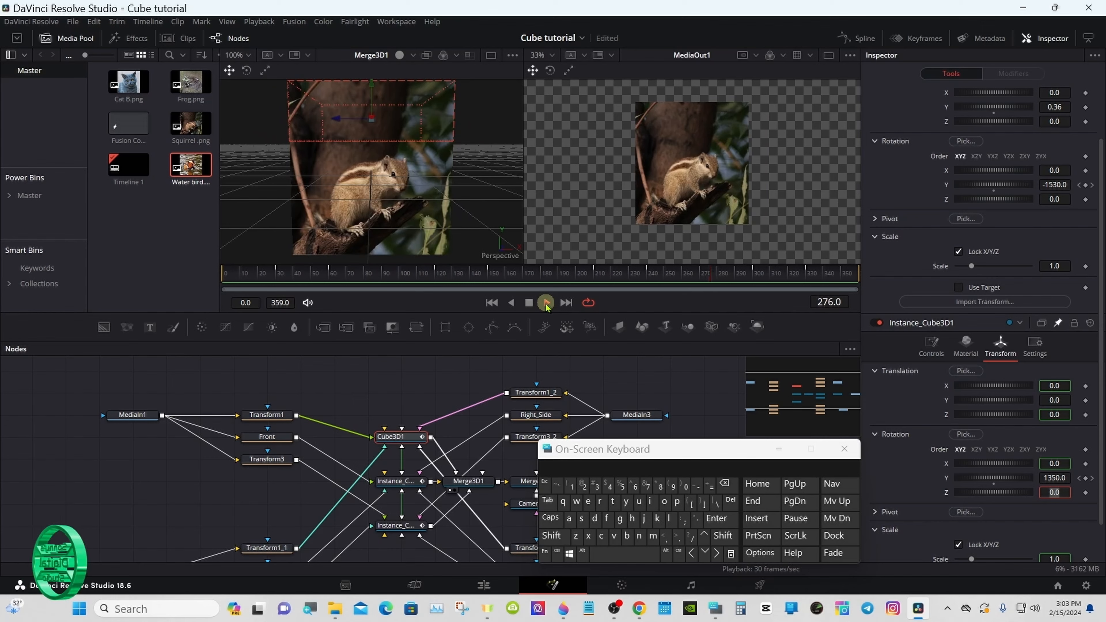
left_click(527, 303)
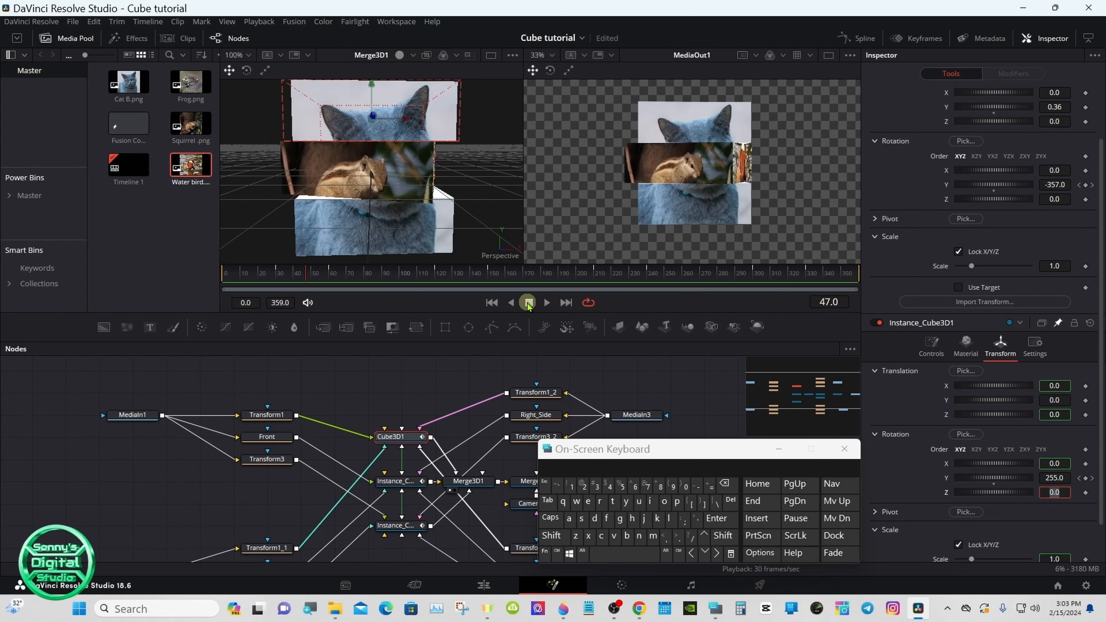
Move the playhead to frame 30 and keyframe the Y translation of the bottom cube instance and Cube3D1.
mouse_move(285, 279)
left_mouse_down()
mouse_move(266, 276)
mouse_move(288, 278)
mouse_move(277, 279)
left_mouse_up()
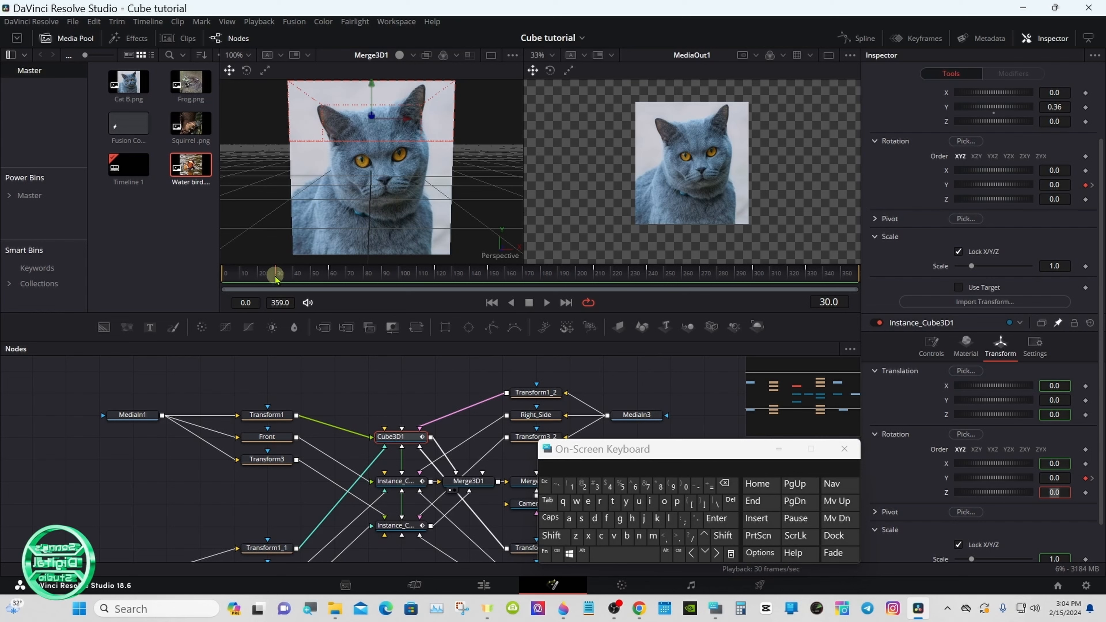
left_click_drag(584, 340, 582, 310)
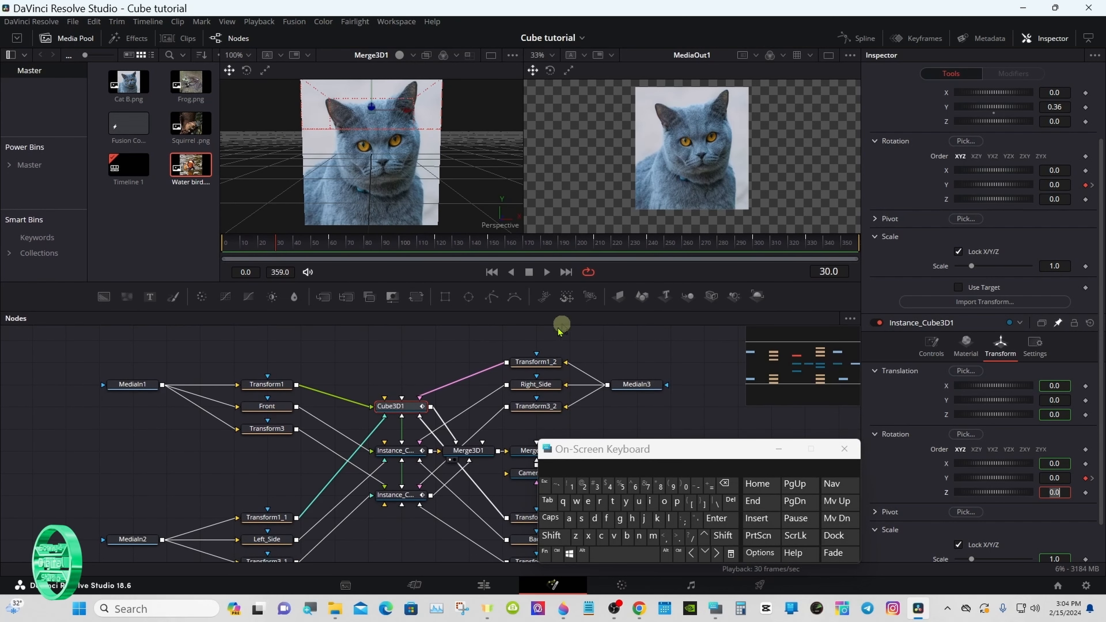
left_click(415, 375)
left_click(530, 364)
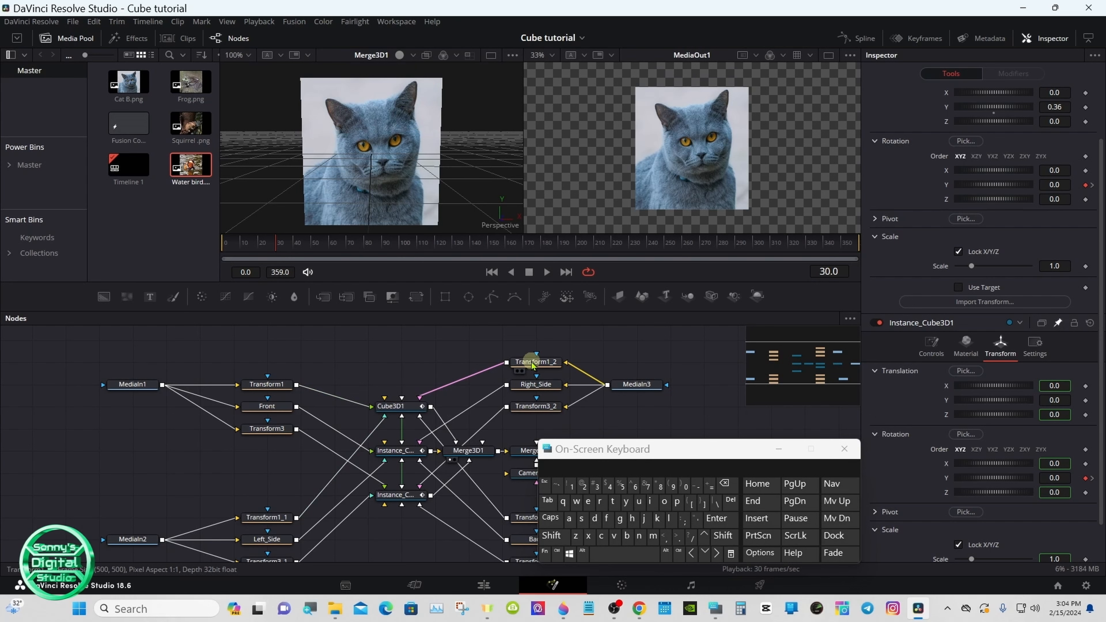
left_click(614, 354)
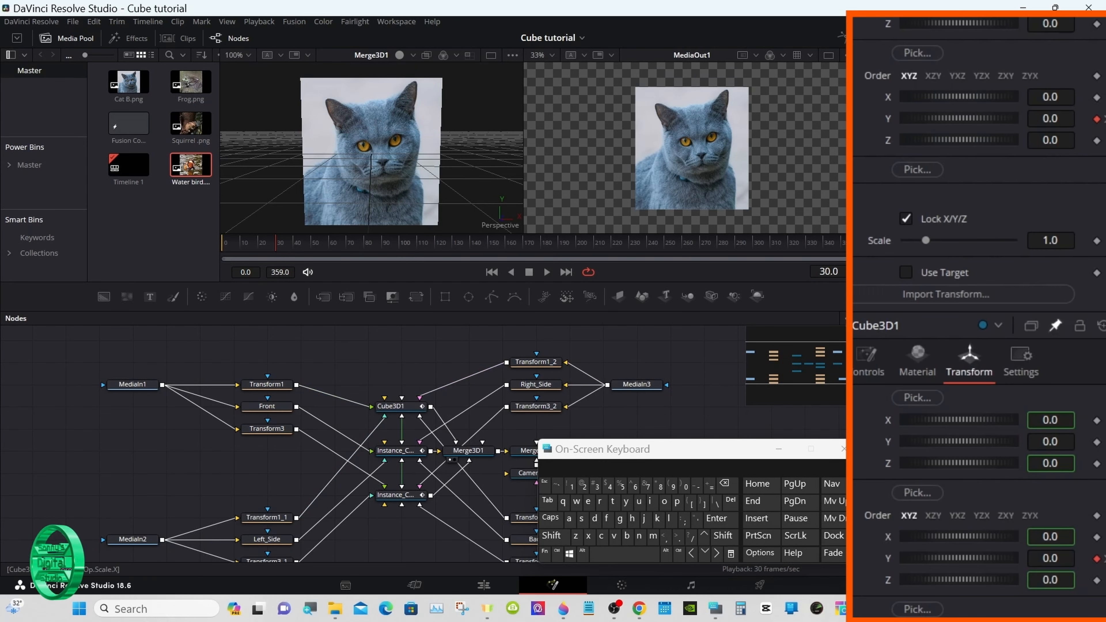
scroll(979, 317, "up", 3)
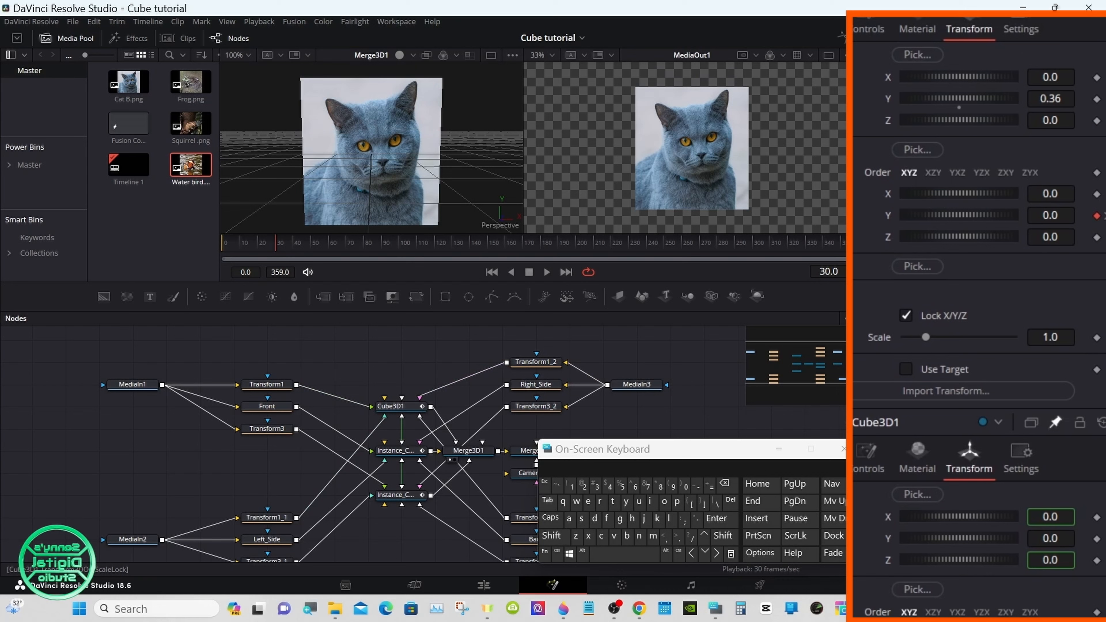
scroll(979, 317, "down", 5)
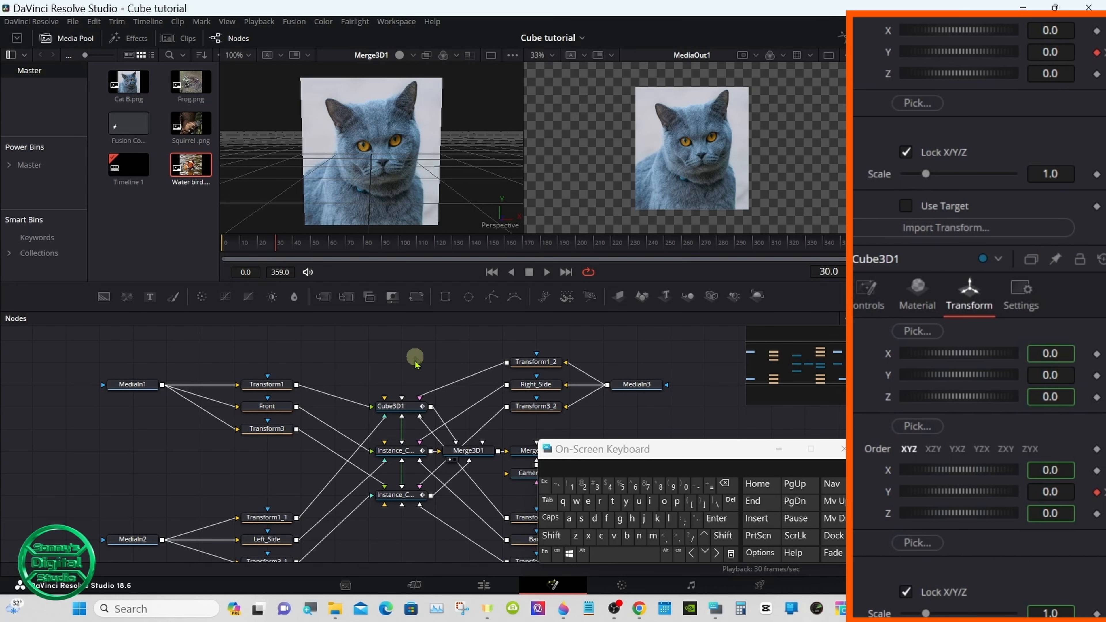
left_click(391, 496)
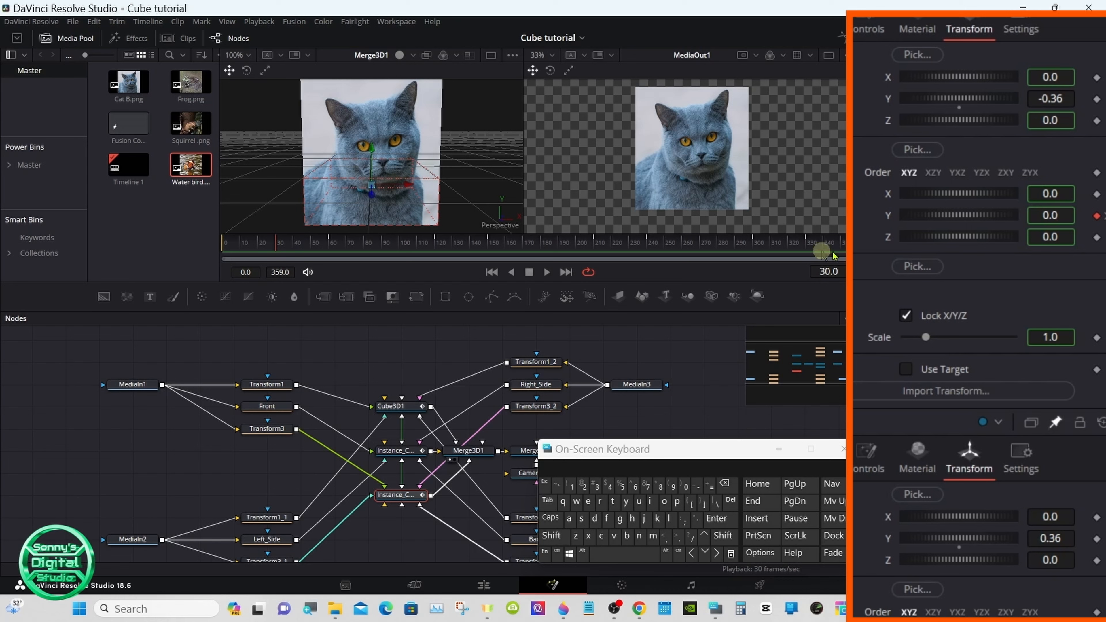
left_click(1097, 100)
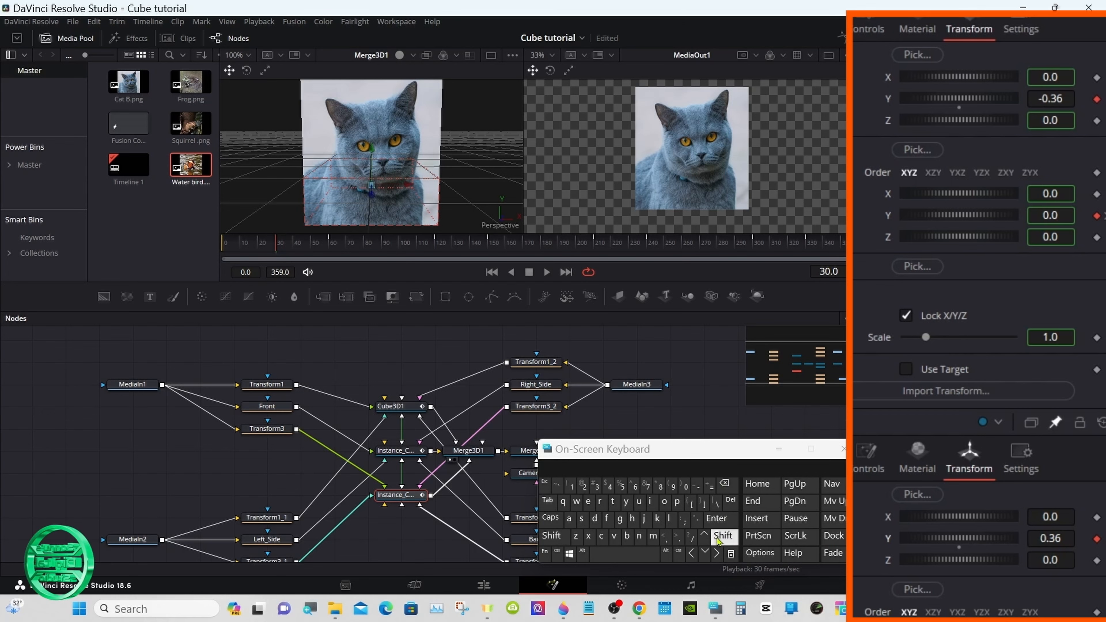
Advance the playhead frame by frame to frame 44.
left_click(718, 553)
left_click(717, 553)
left_click(717, 553)
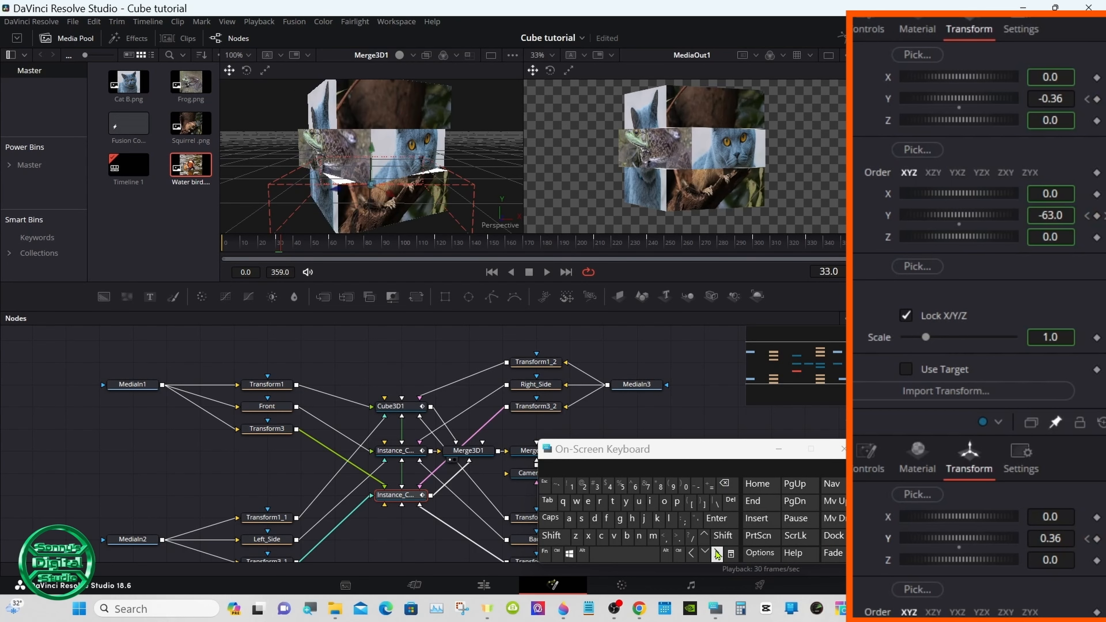
left_click(718, 553)
left_click(718, 553)
left_click(717, 554)
left_click(717, 553)
left_click(717, 553)
left_click(716, 553)
left_click(716, 553)
left_click(717, 553)
left_click(717, 553)
left_click(716, 553)
left_click(717, 553)
Set the bottom cube instance's Y translation to -0.46 at frame 44.
left_click(1064, 98)
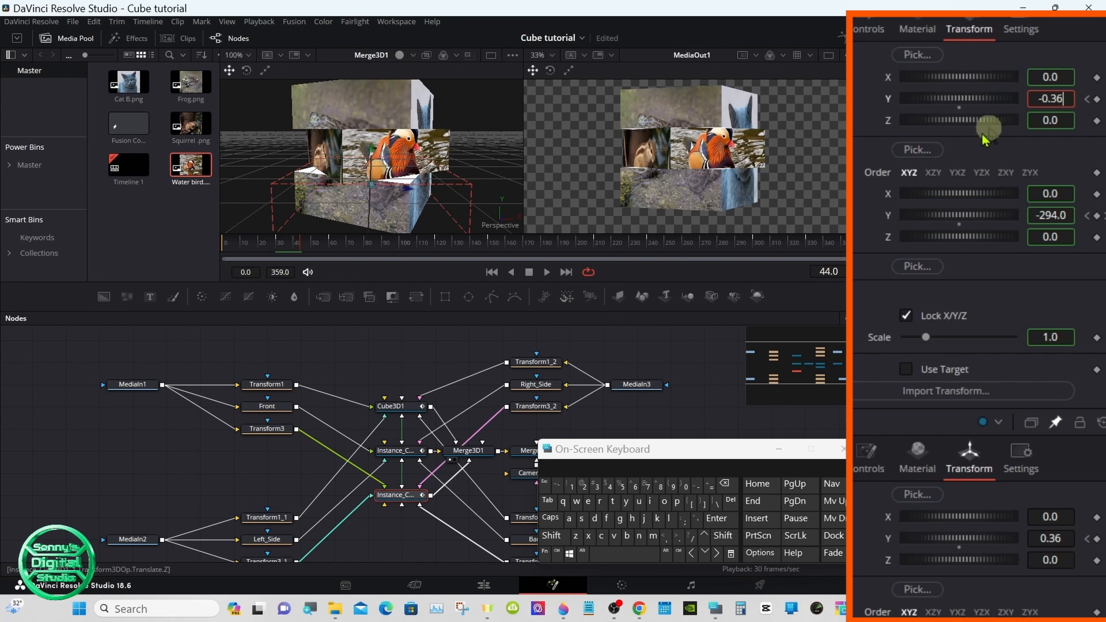
left_click(725, 484)
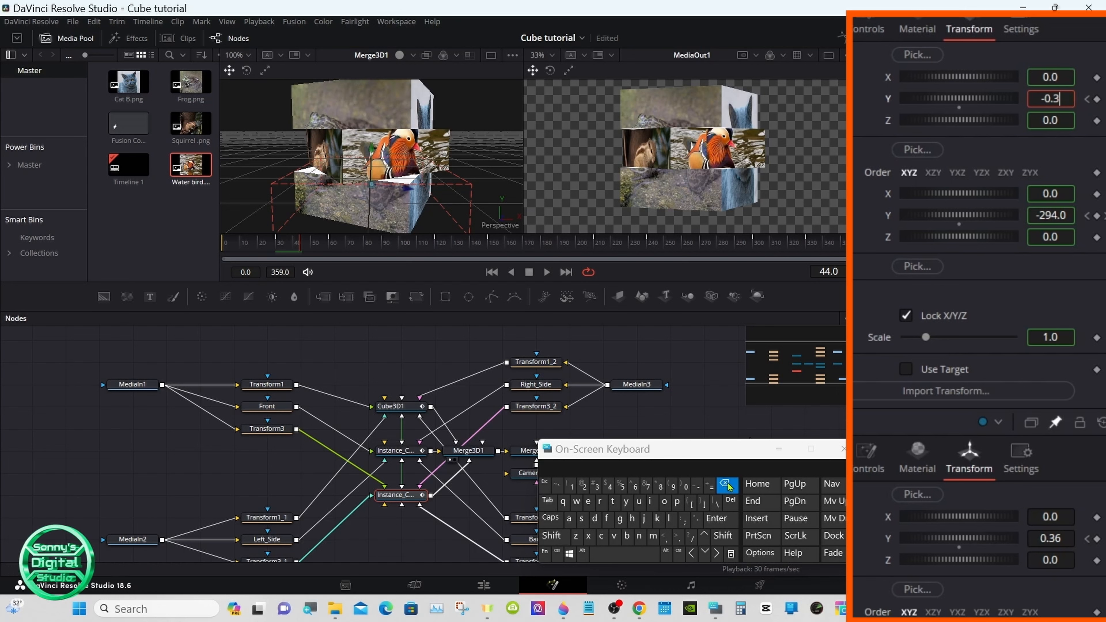
left_click(725, 485)
left_click(609, 486)
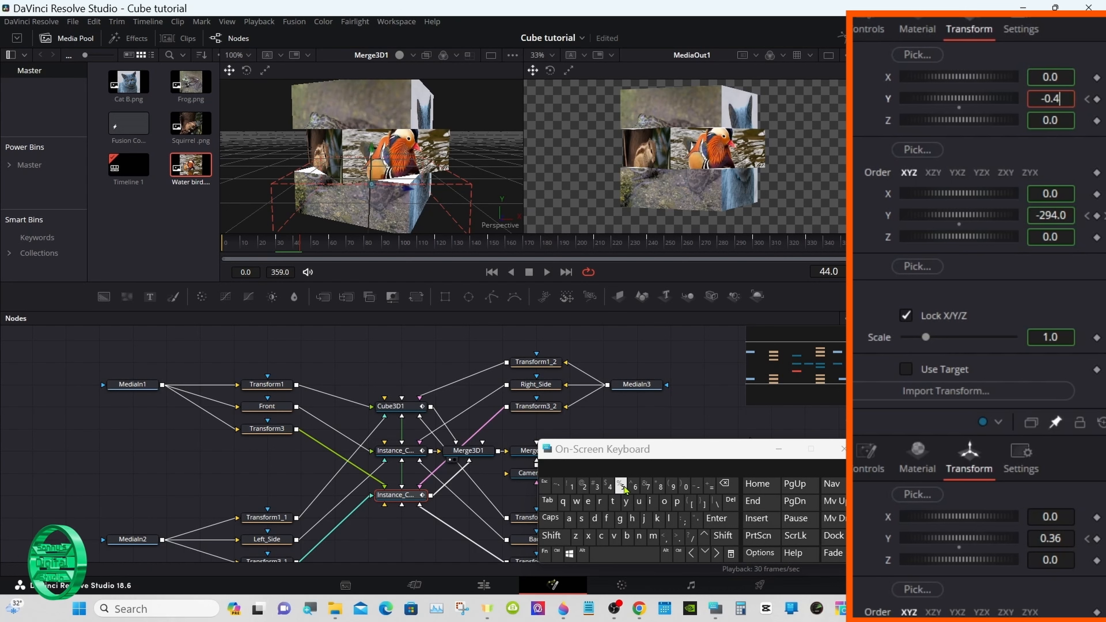
left_click(634, 486)
left_click(548, 501)
Set Cube3D1's Y translation to 0.46 at frame 44.
left_click(1060, 539)
left_click(725, 485)
left_click(725, 485)
left_click(610, 485)
left_click(634, 487)
left_click(548, 500)
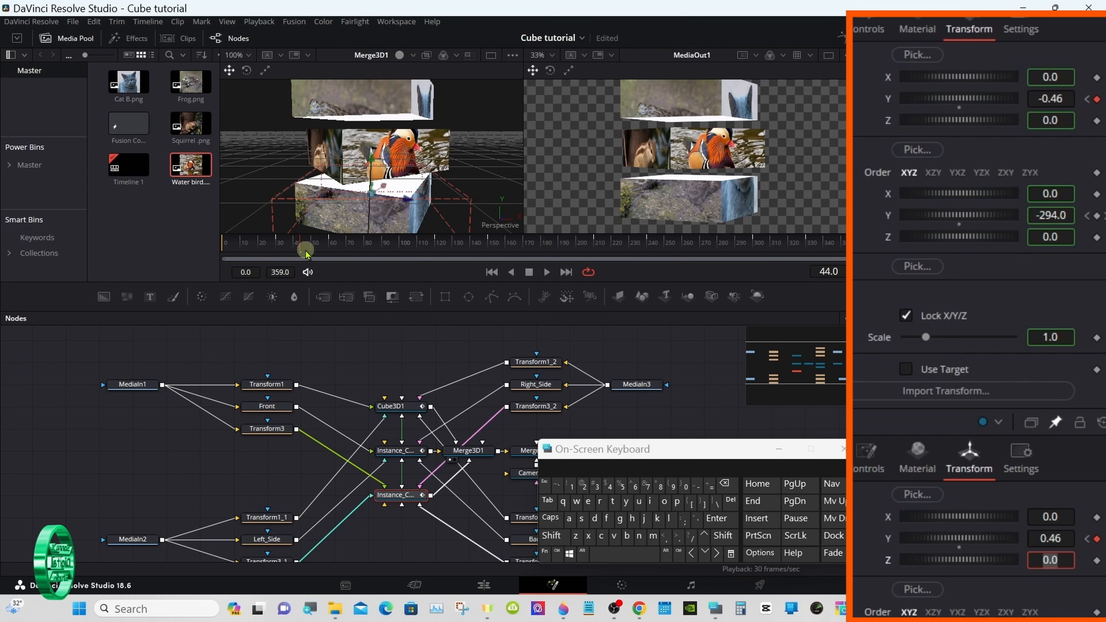
Move the playhead to frame 60 and set the bottom cube instance's Y translation to -0.36.
left_click_drag(306, 253, 330, 252)
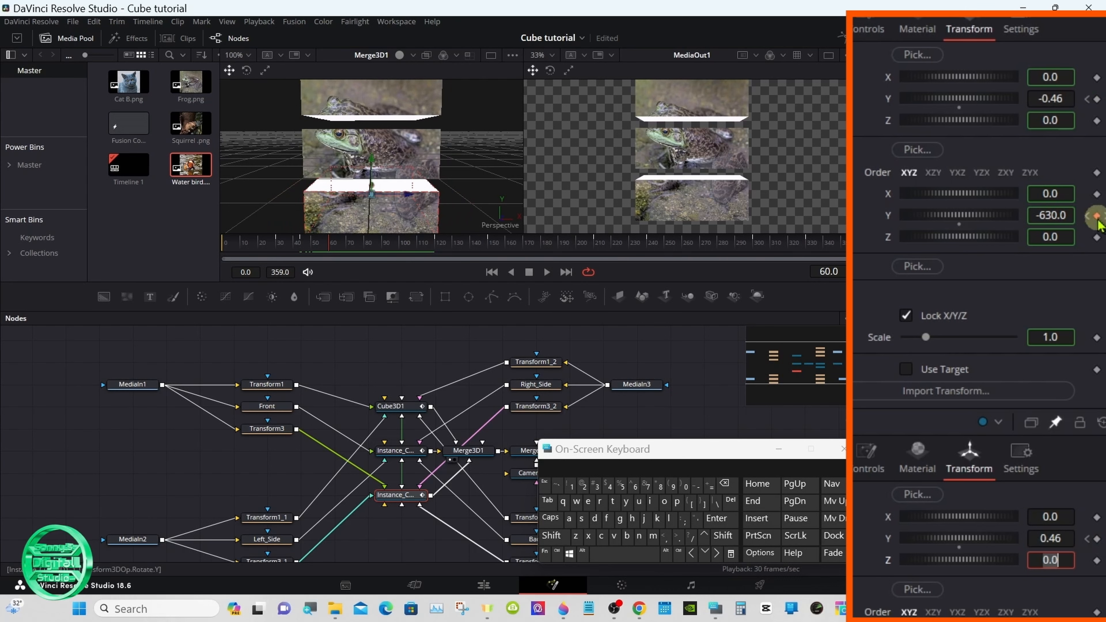
left_click(1068, 97)
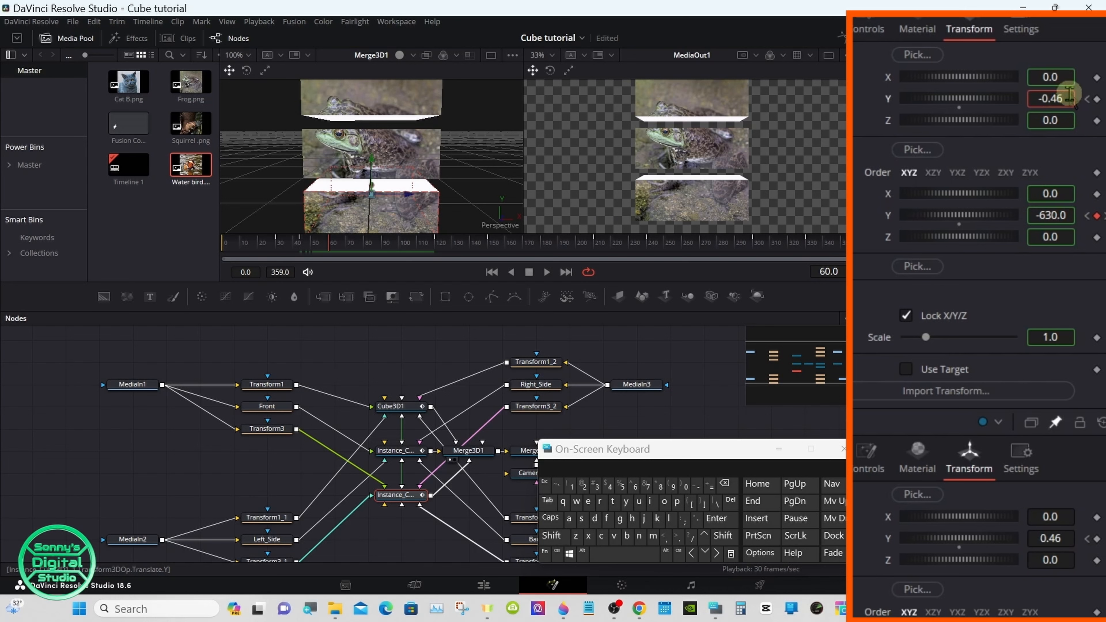
left_click(732, 486)
left_click(733, 486)
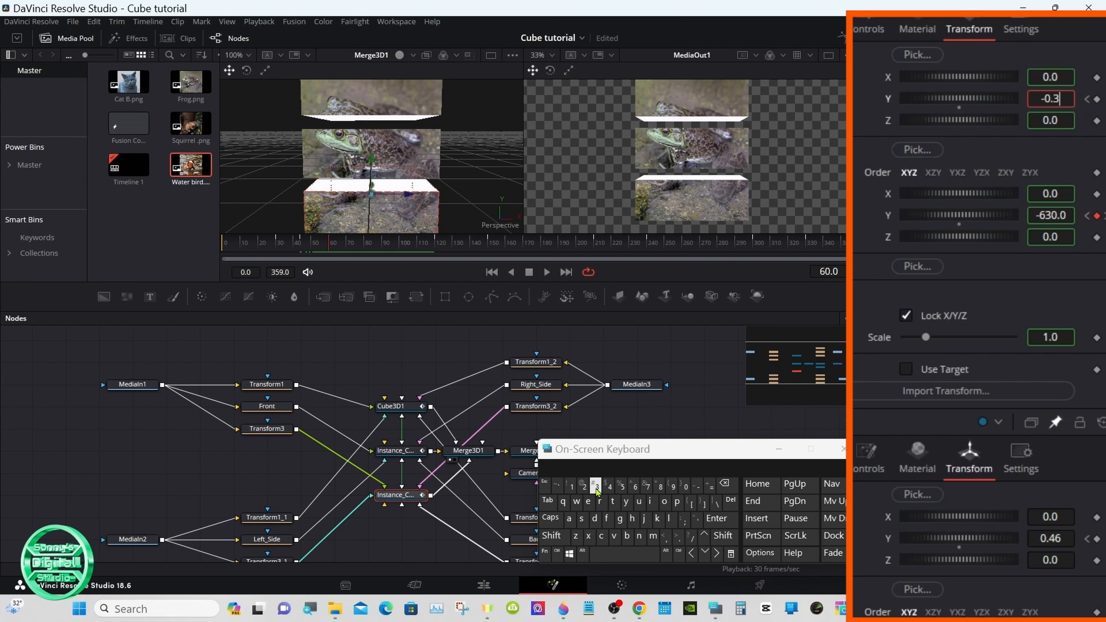
type("36")
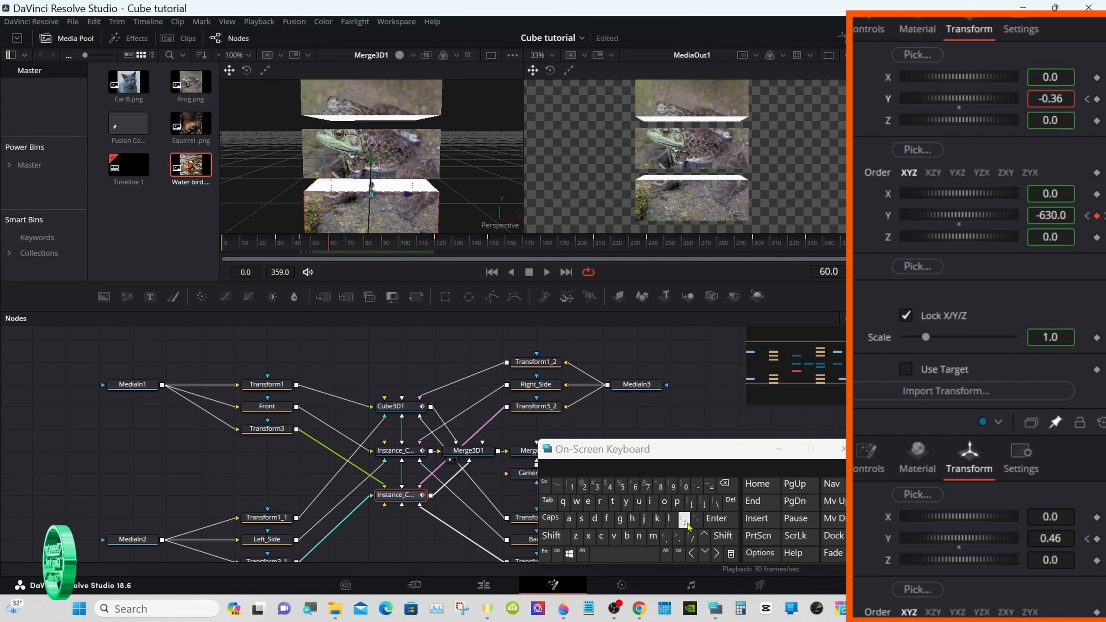
left_click(717, 518)
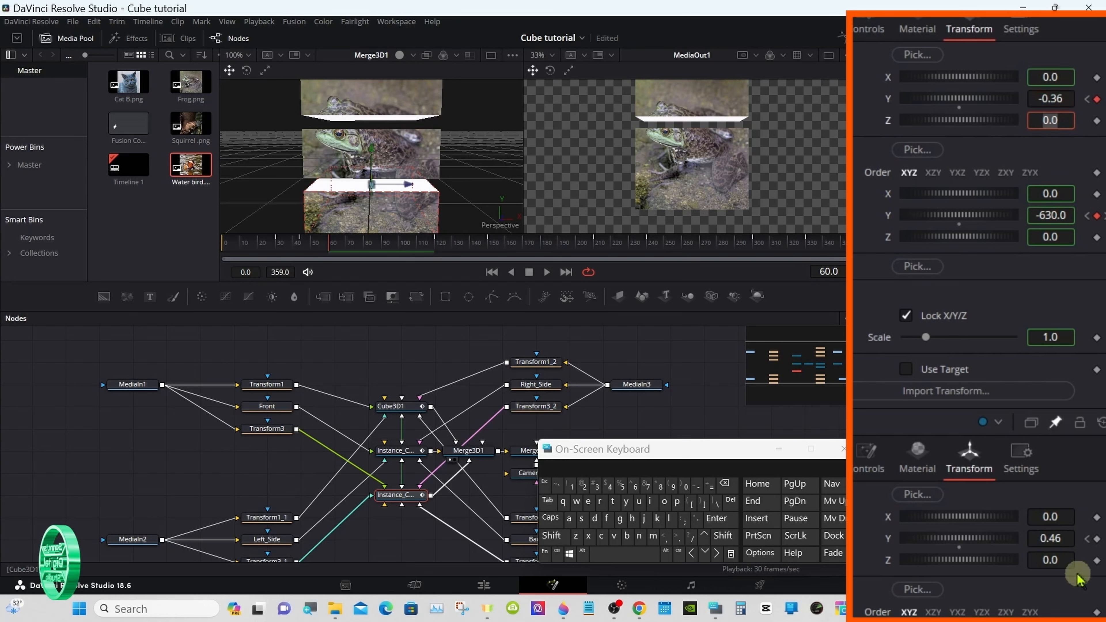
Set Cube3D1's Y translation to 0.36 at frame 60.
left_click(1056, 538)
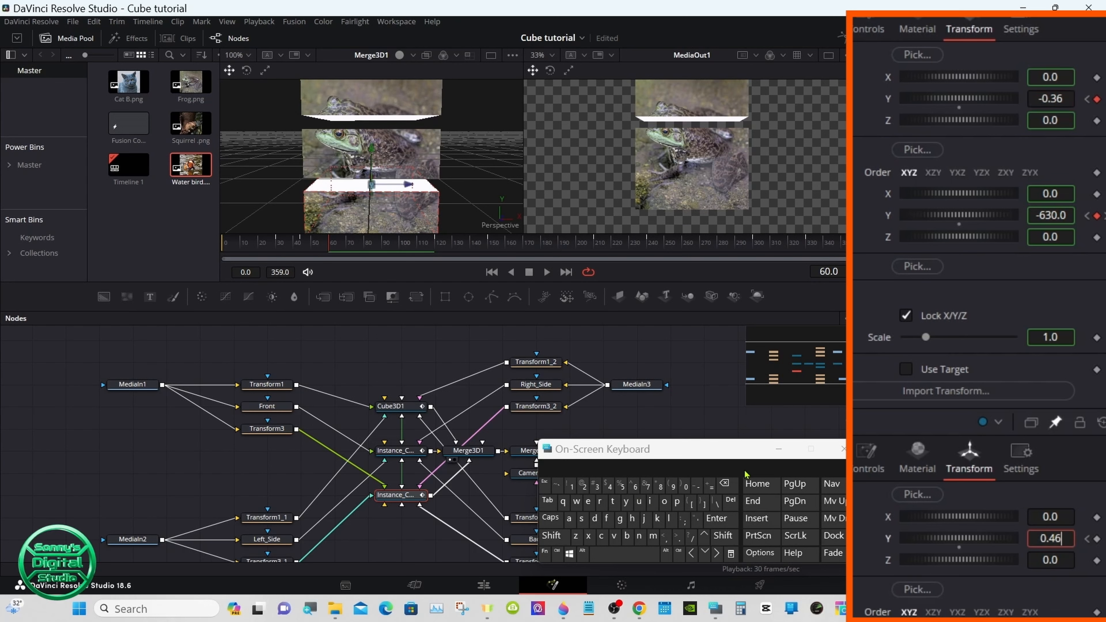
left_click(725, 484)
left_click(725, 484)
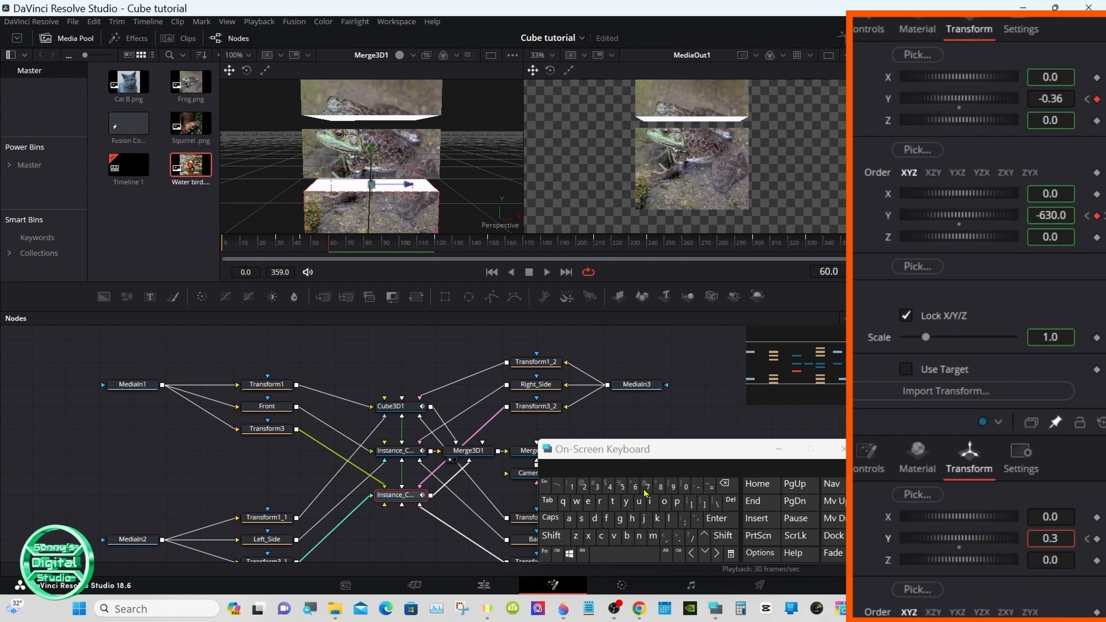
left_click(732, 525)
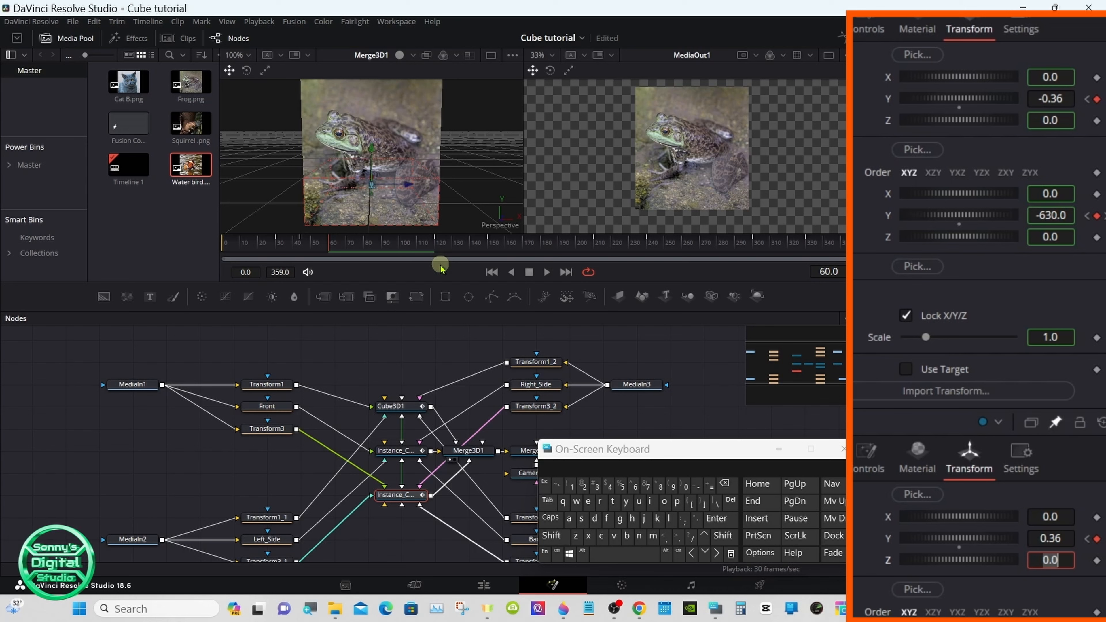
Move the playhead to frame 120 and add hold keyframes for the Y translation of the bottom cube instance and Cube3D1.
left_click_drag(329, 239, 429, 243)
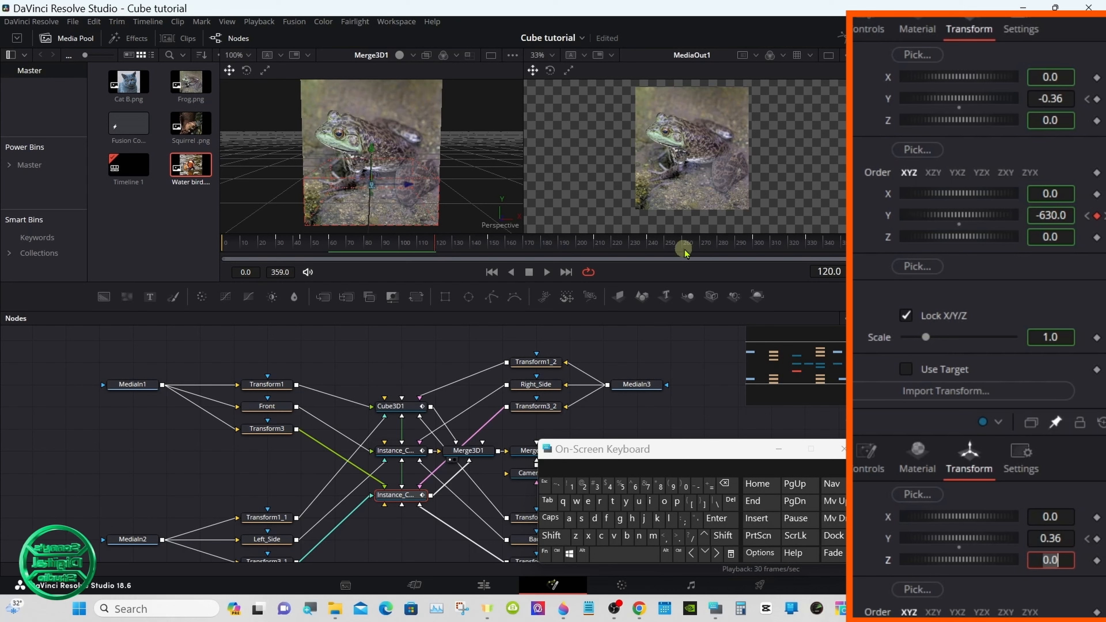
left_click(1097, 98)
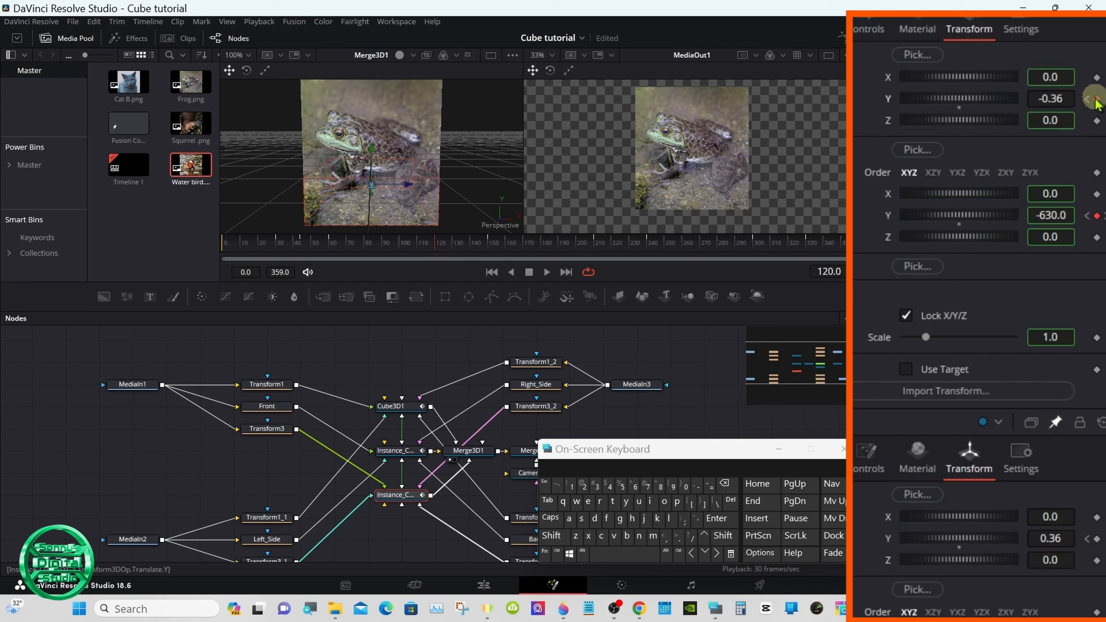
left_click(1097, 539)
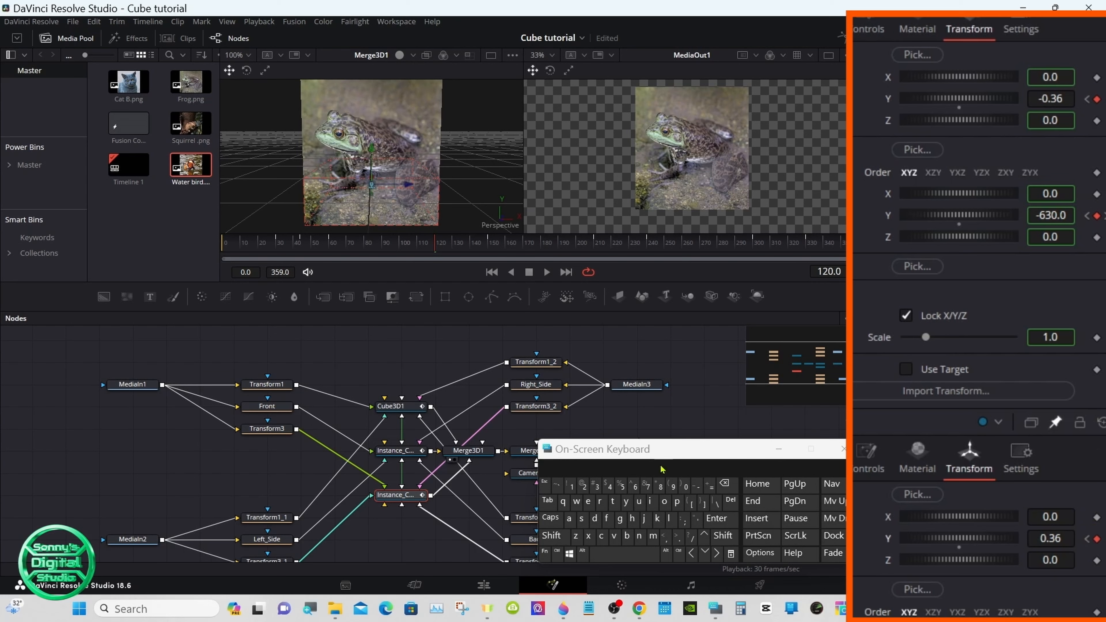
Advance the playhead to frame 135 and set the bottom cube instance's Y translation to -0.46.
left_click(716, 554)
left_click(717, 554)
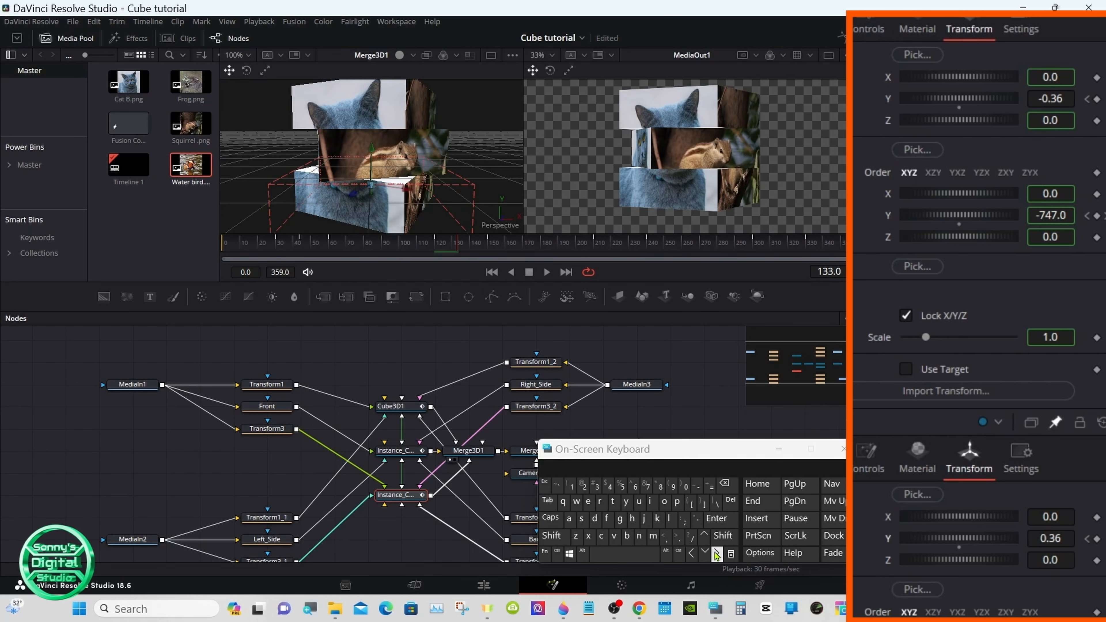
left_click(1063, 99)
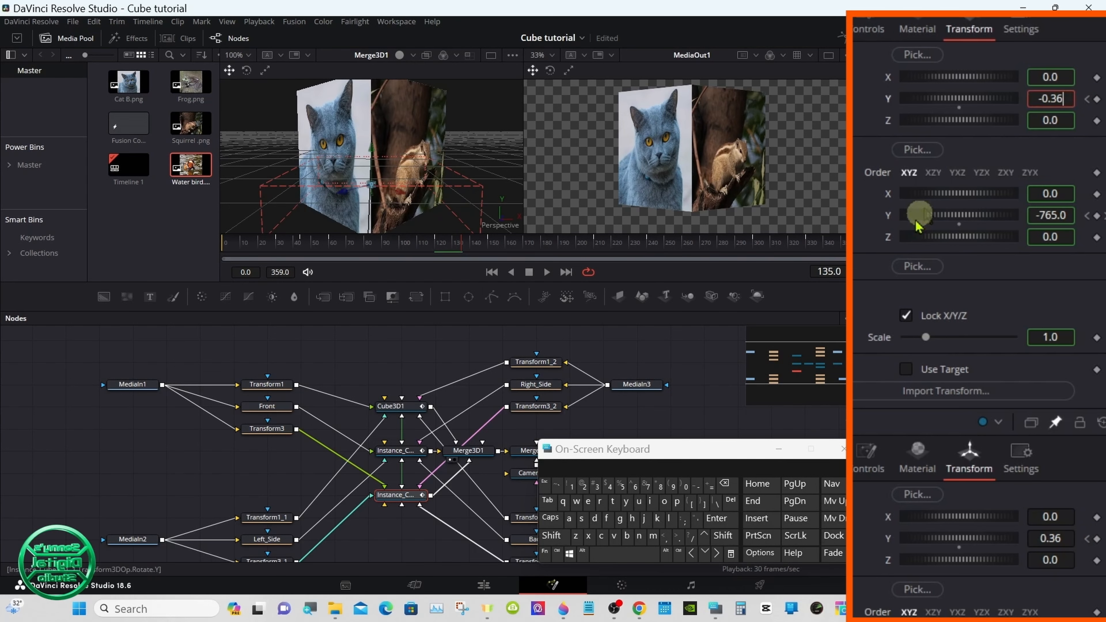
double_click(726, 484)
left_click(609, 487)
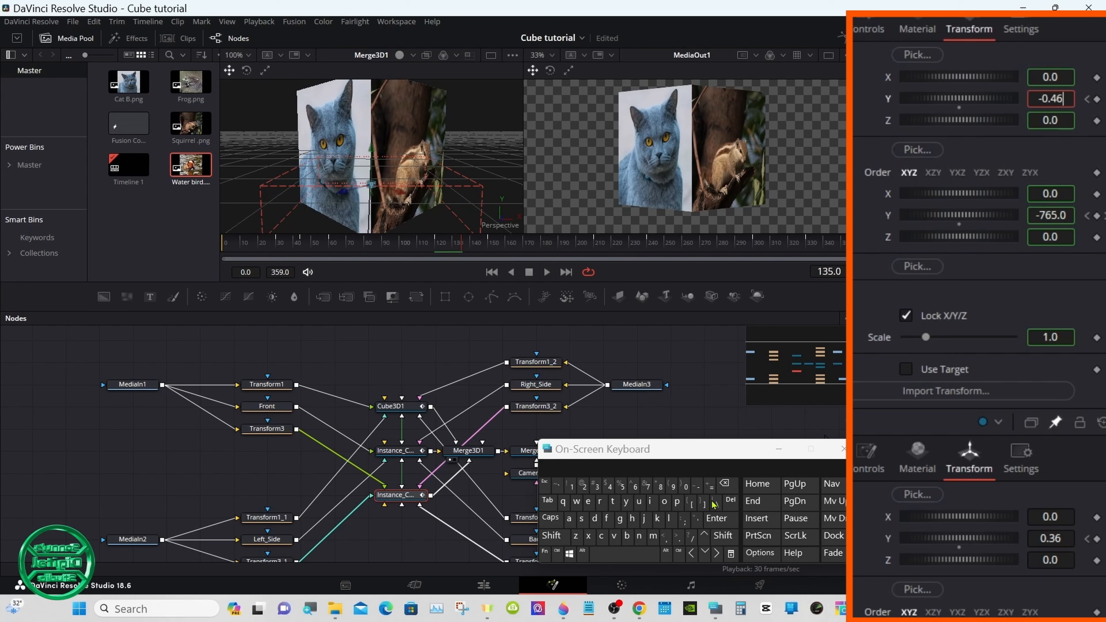
left_click(716, 518)
Set Cube3D1's Y translation to 0.46 at frame 135.
left_click(1050, 539)
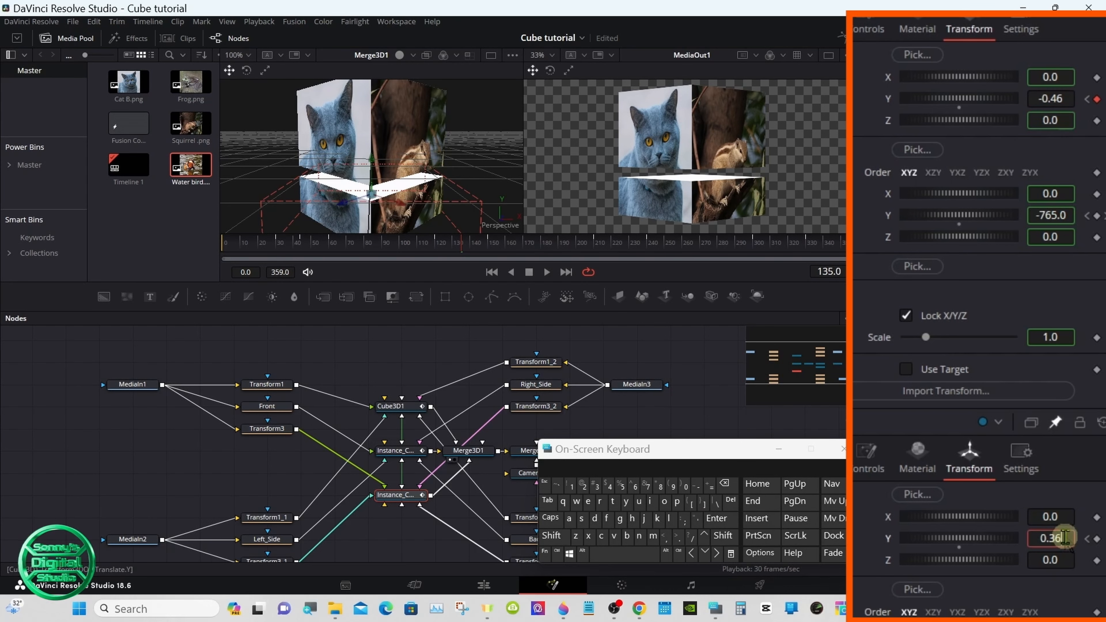
double_click(726, 484)
left_click(609, 487)
left_click(635, 487)
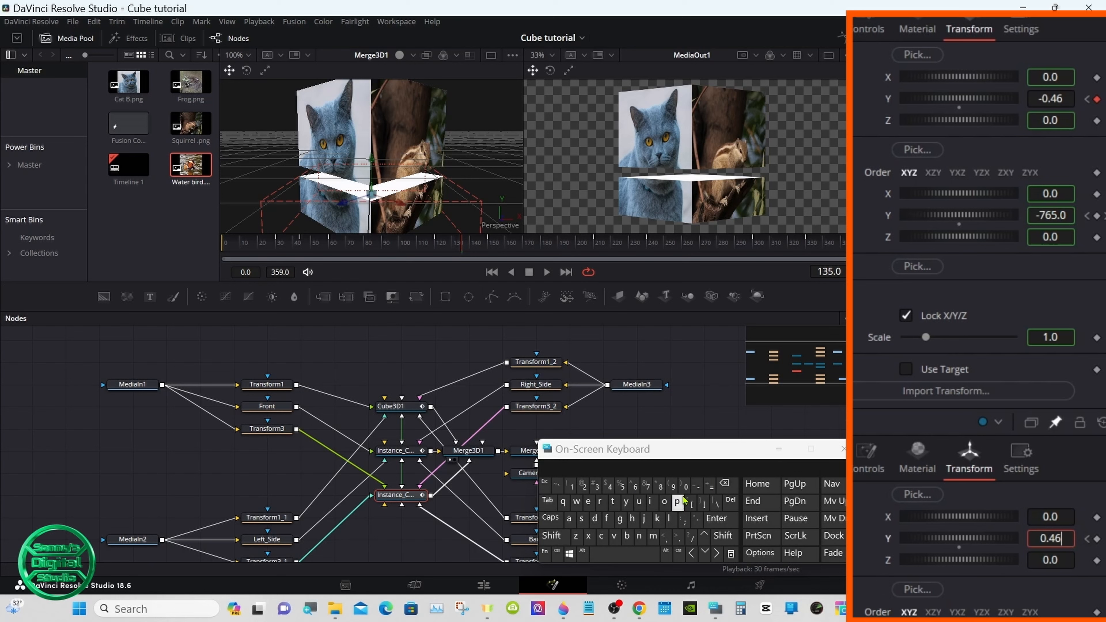
left_click(716, 518)
Move the playhead to frame 150 and set the bottom cube instance's Y translation to -0.36.
left_click_drag(463, 246, 490, 248)
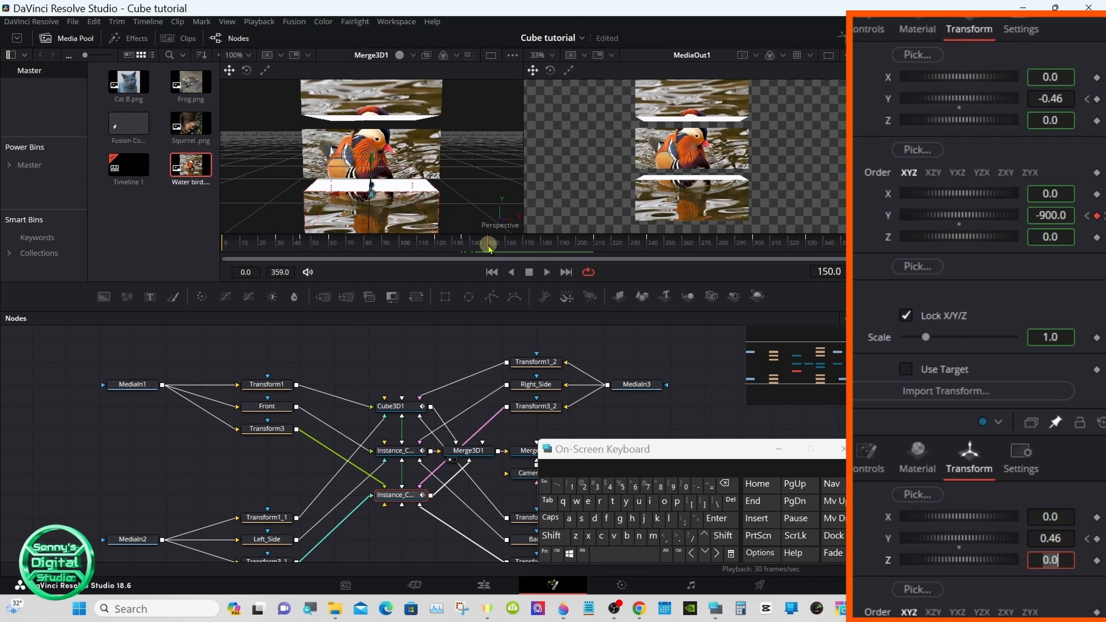
left_click(1097, 99)
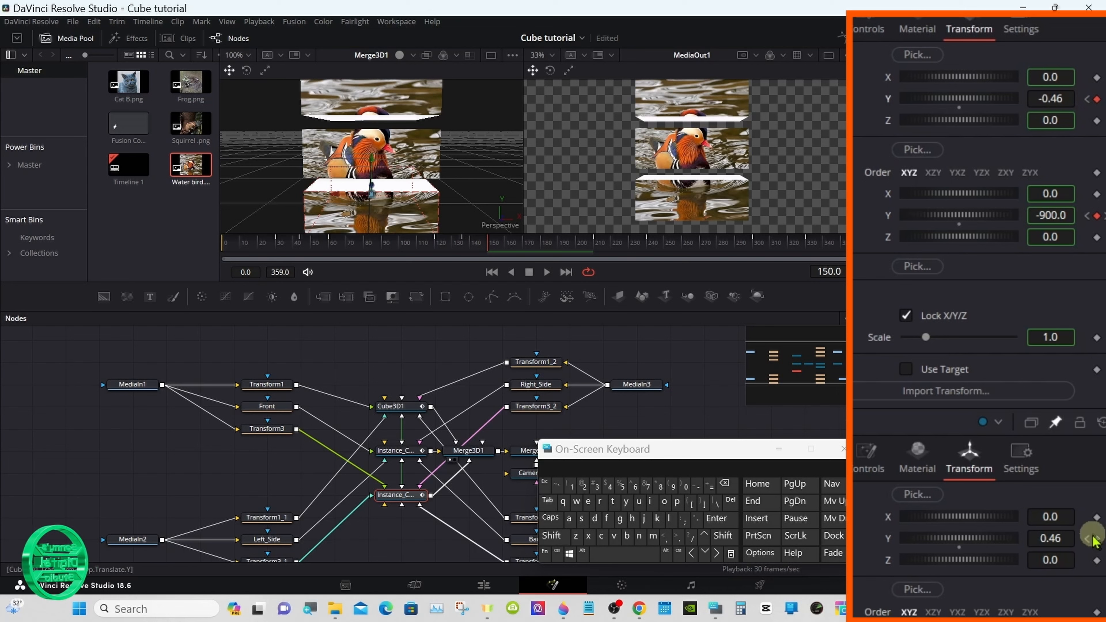
left_click(1096, 99)
left_click(1062, 99)
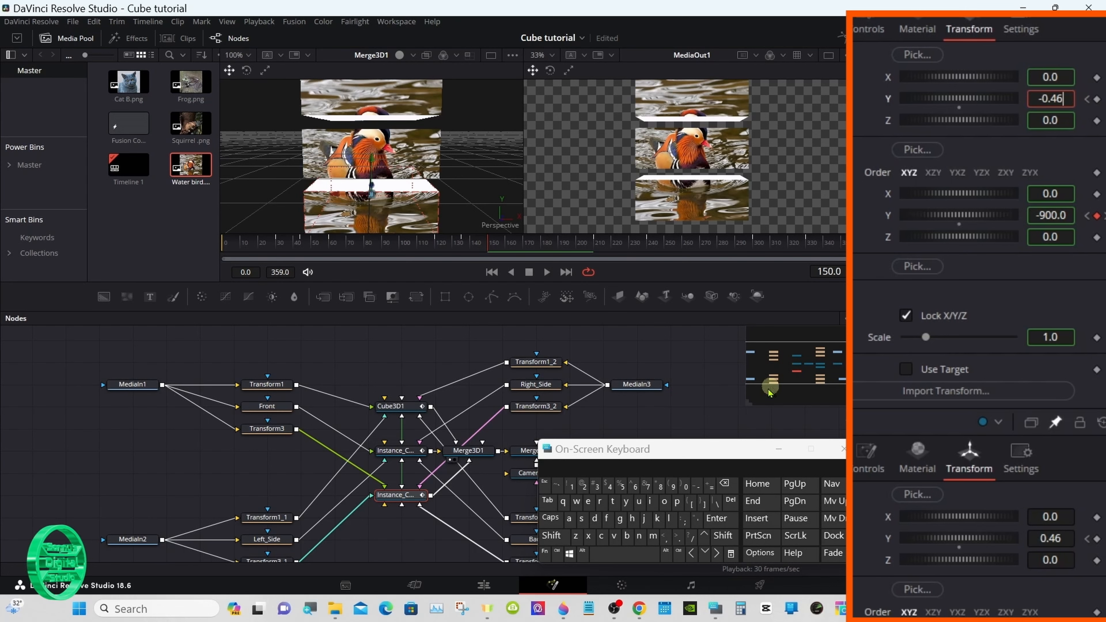
left_click(724, 485)
left_click(724, 485)
left_click(596, 486)
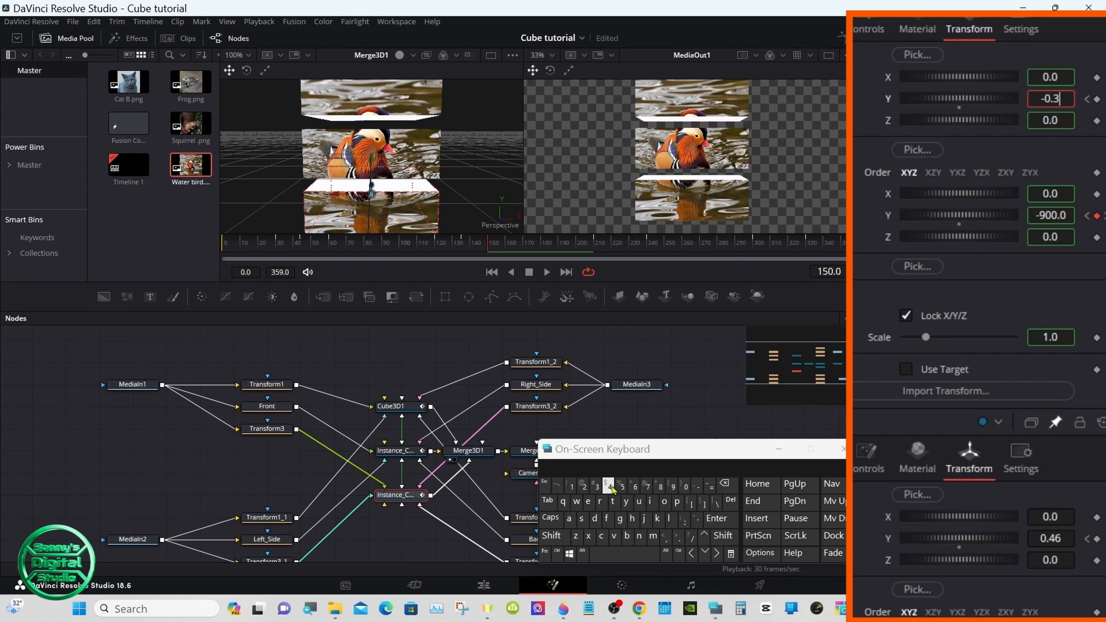
left_click(634, 486)
left_click(717, 518)
Set Cube3D1's Y translation to 0.36 at frame 150.
left_click(1062, 538)
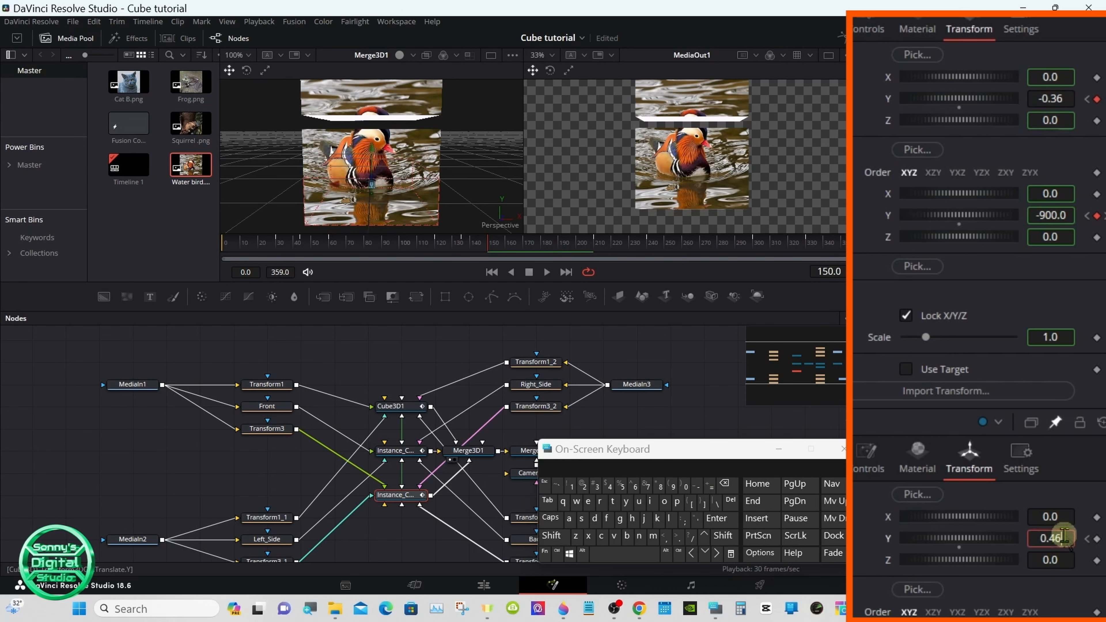
left_click(724, 483)
left_click(724, 483)
left_click(597, 486)
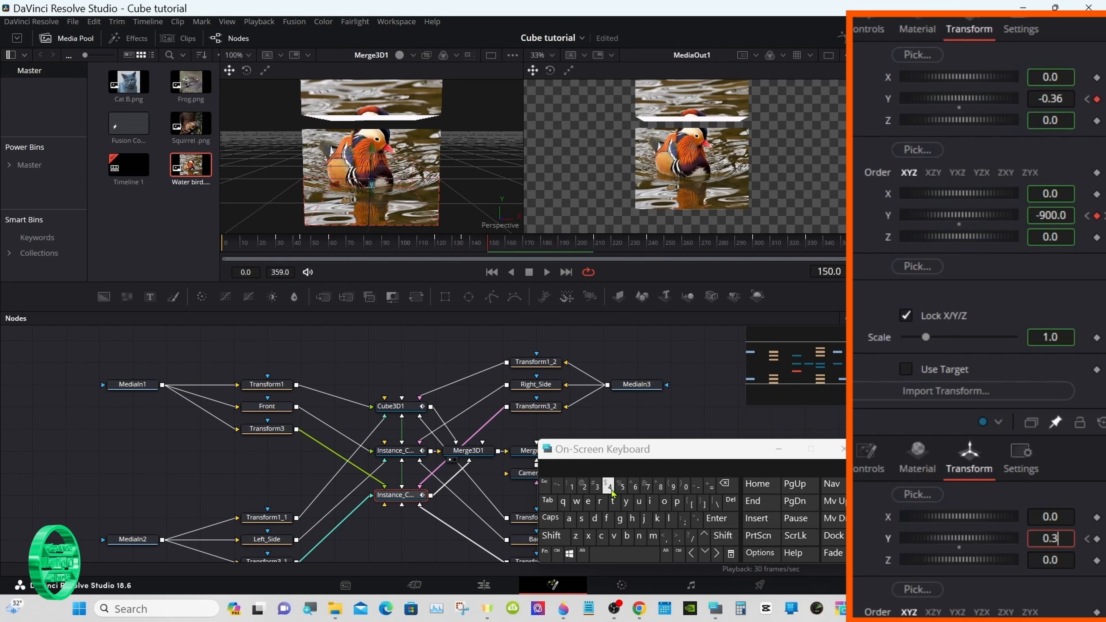
left_click(716, 519)
Move the playhead to frame 210 and add hold keyframes for the Y translation of the bottom cube instance and Cube3D1.
left_click_drag(481, 248, 593, 246)
left_click(1058, 98)
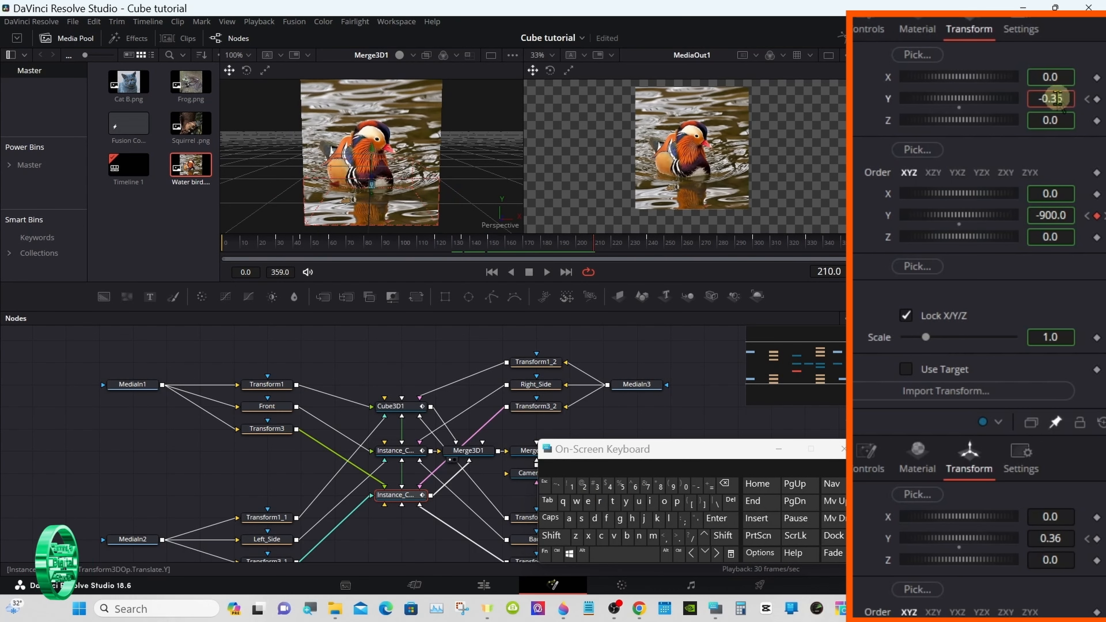
left_click(1097, 99)
left_click(1096, 539)
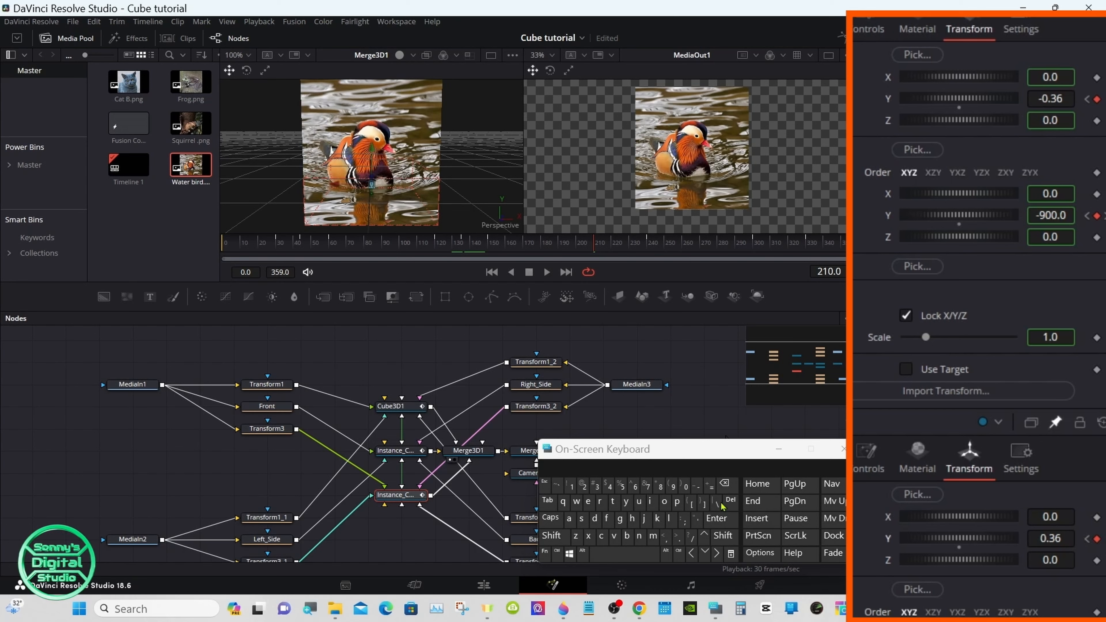
Advance the playhead to frame 225 and set the bottom cube instance's Y translation to -0.46.
left_click(717, 555)
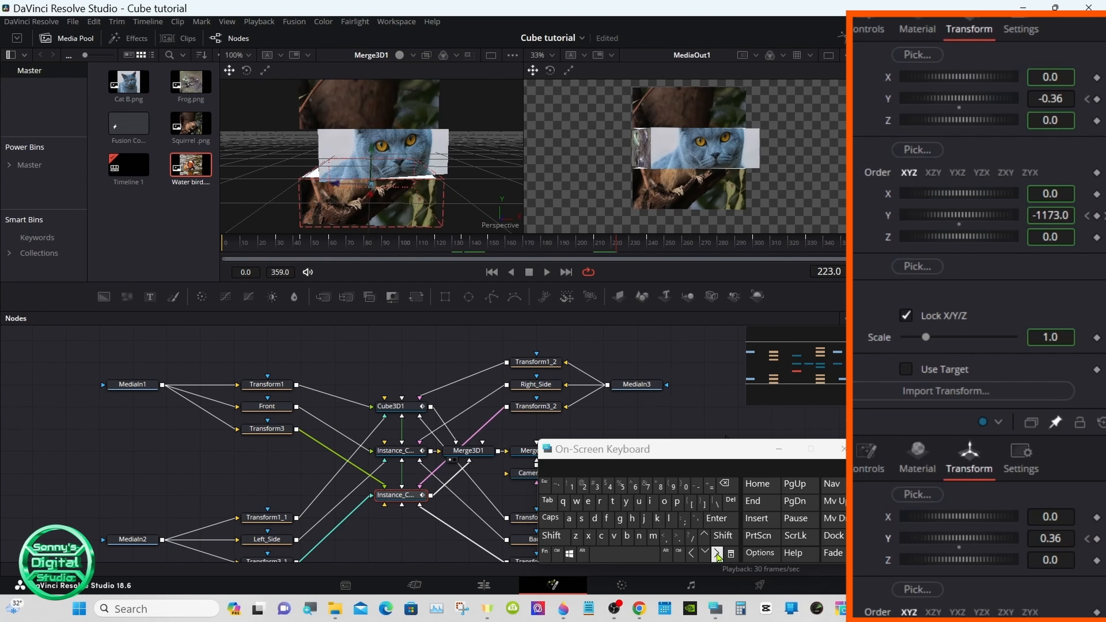
left_click(717, 555)
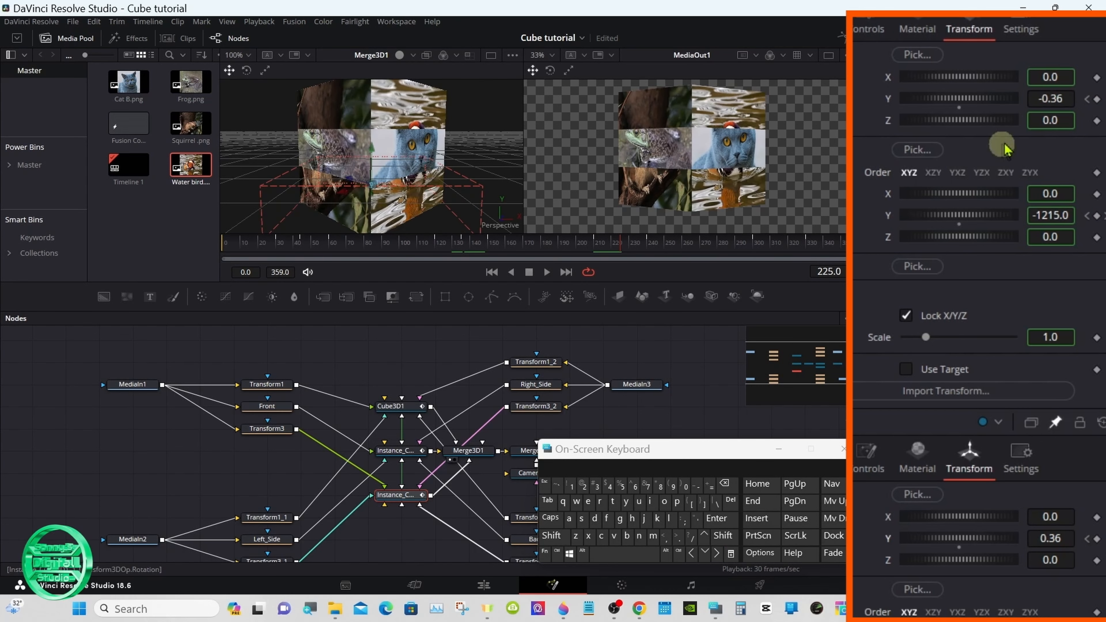
left_click(1061, 98)
double_click(725, 485)
left_click(608, 487)
left_click(634, 486)
Set Cube3D1's Y translation to 0.46 at frame 225.
left_click(1061, 539)
double_click(725, 486)
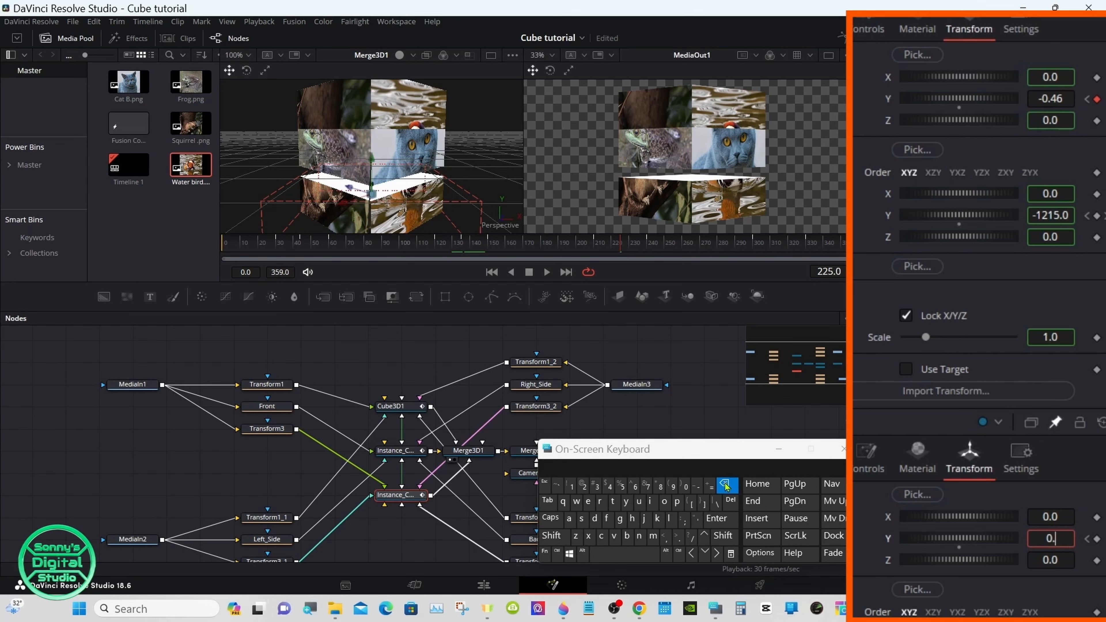
left_click(608, 489)
left_click(717, 519)
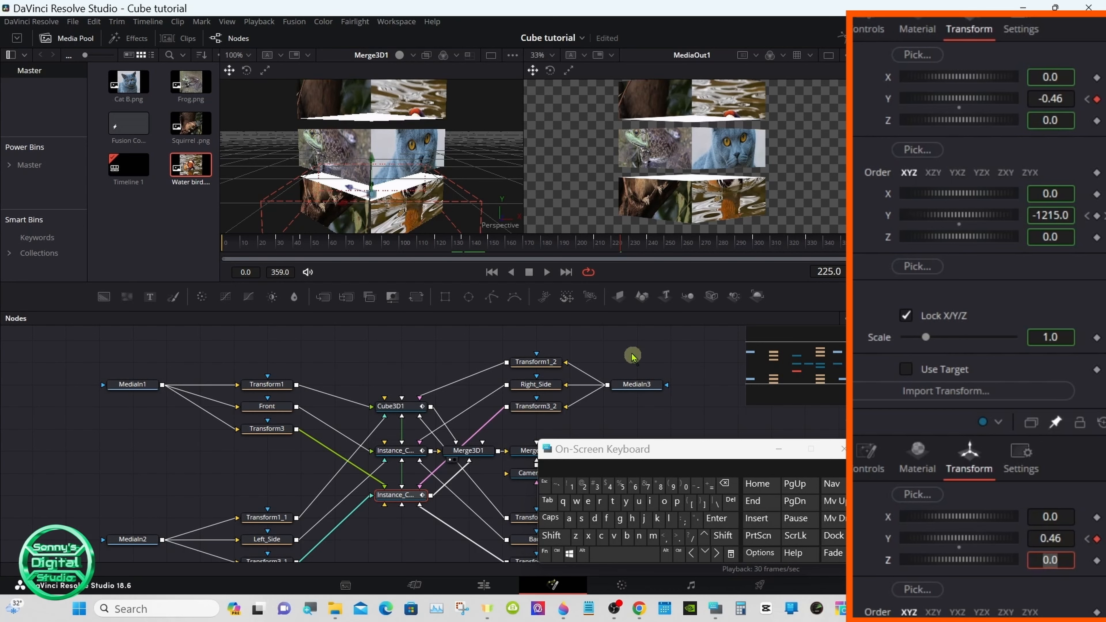
Move the playhead to frame 240 and set the bottom cube instance's Y translation to -0.36.
left_click_drag(621, 251, 649, 252)
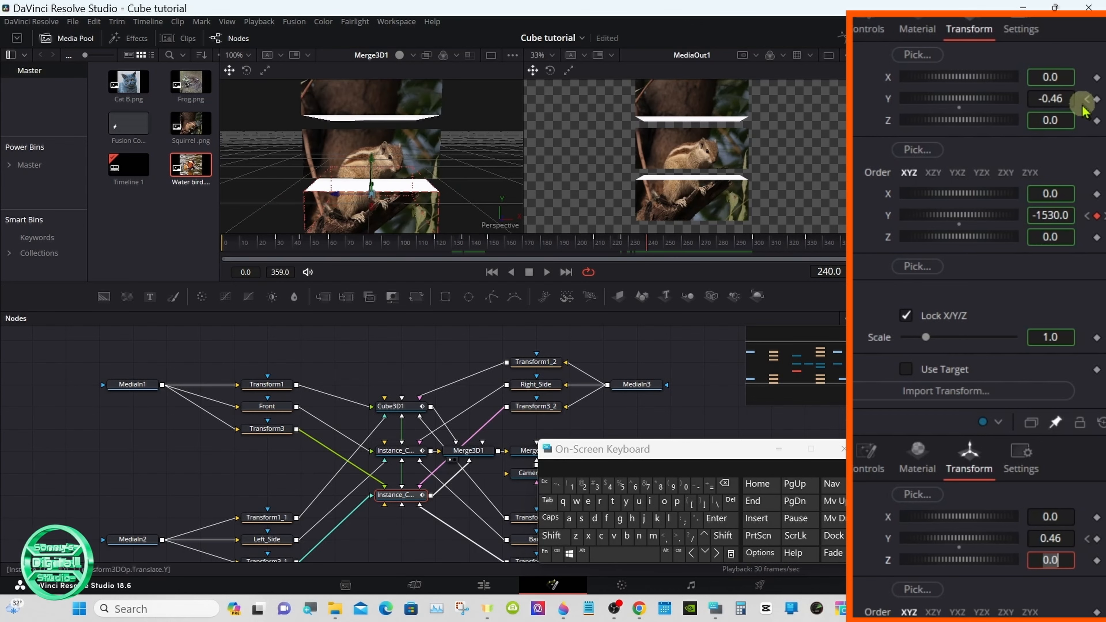
left_click(1064, 97)
double_click(725, 484)
left_click(596, 487)
left_click(634, 487)
Set Cube3D1's Y translation to 0.36 at frame 240.
left_click(1061, 538)
double_click(725, 485)
left_click(596, 487)
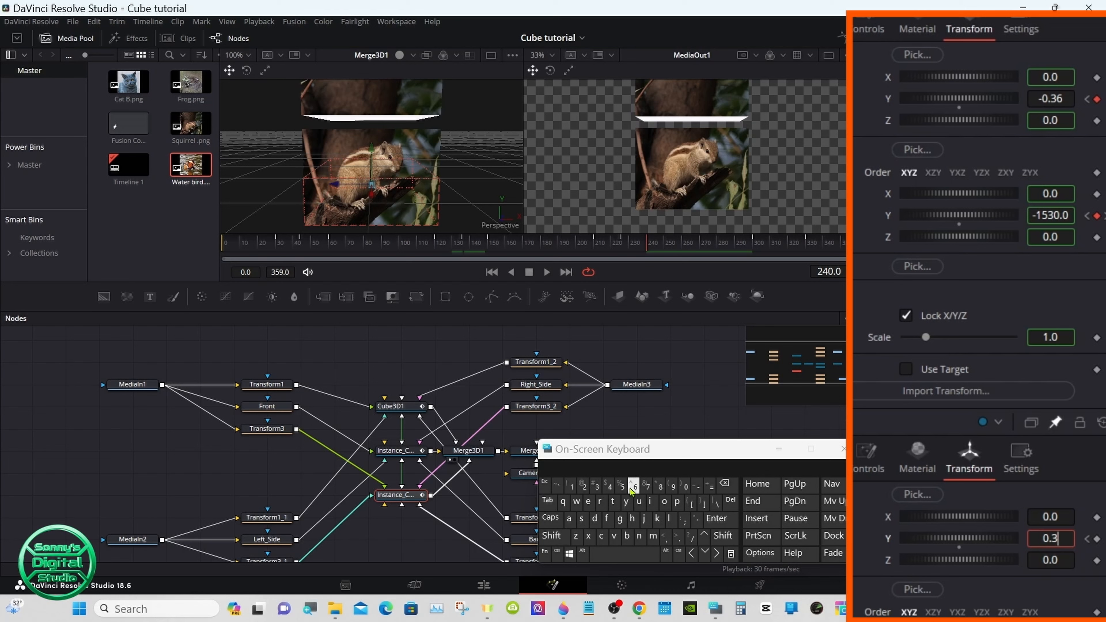
left_click(635, 487)
left_click(717, 519)
Move the playhead to frame 300 and add hold keyframes for the Y translation of the bottom cube instance and Cube3D1.
left_click_drag(737, 243, 753, 243)
left_click(1097, 100)
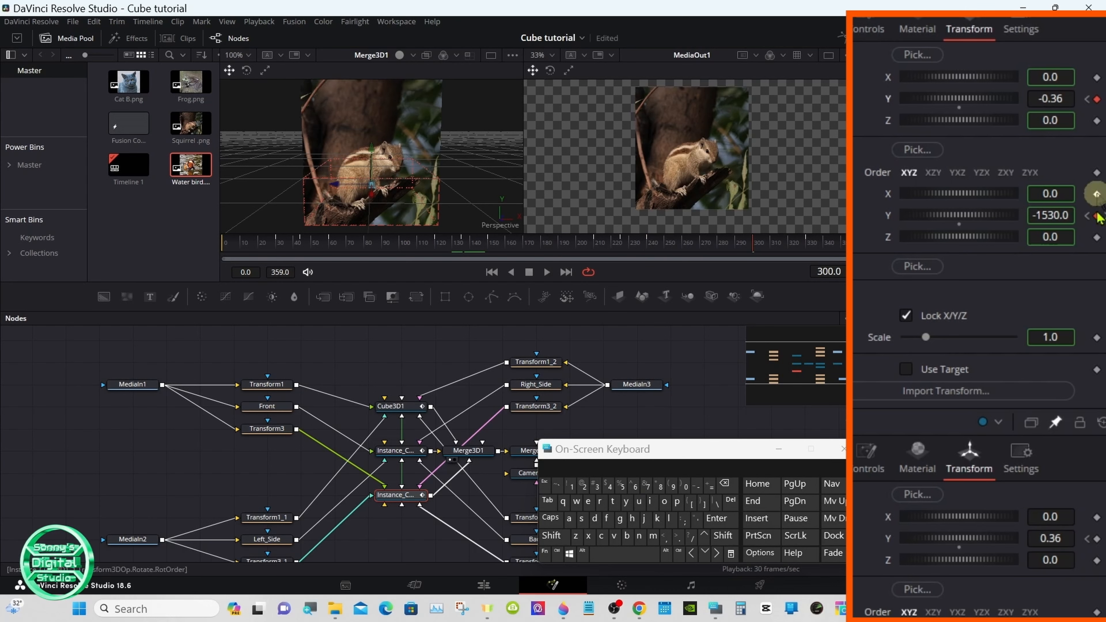
left_click(1097, 538)
Advance the playhead to frame 315 and set the bottom cube instance's Y translation to -0.46.
left_click(716, 554)
left_click(716, 554)
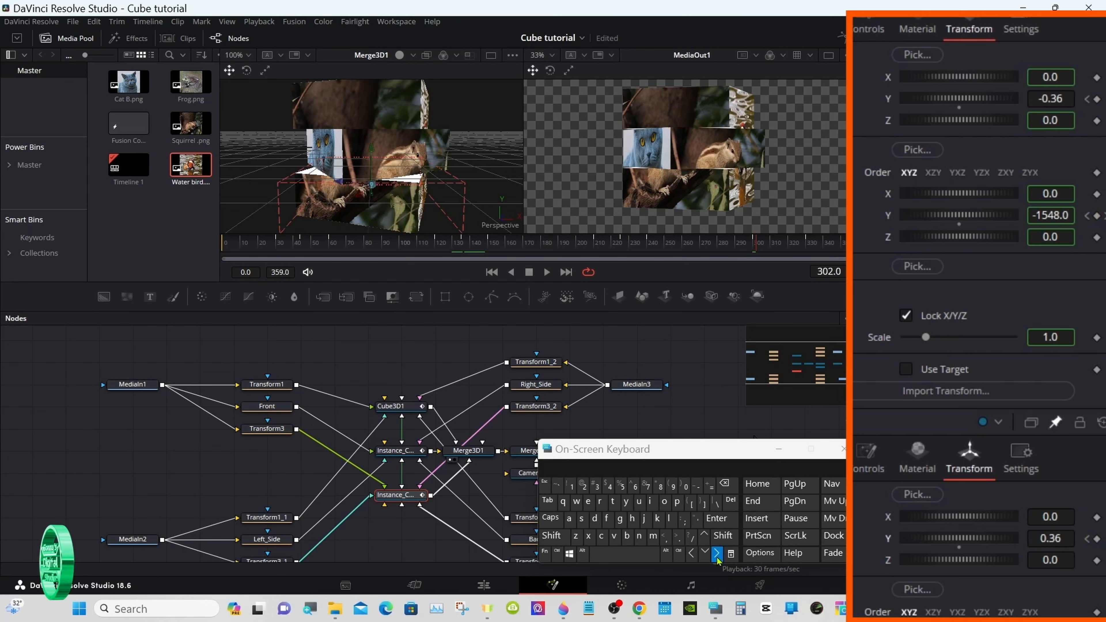
left_click(716, 553)
left_click(716, 553)
left_click(716, 553)
left_click(717, 553)
left_click(716, 553)
left_click(717, 554)
left_click(717, 553)
left_click(716, 553)
left_click(716, 553)
left_click(716, 553)
left_click(716, 553)
left_click(716, 554)
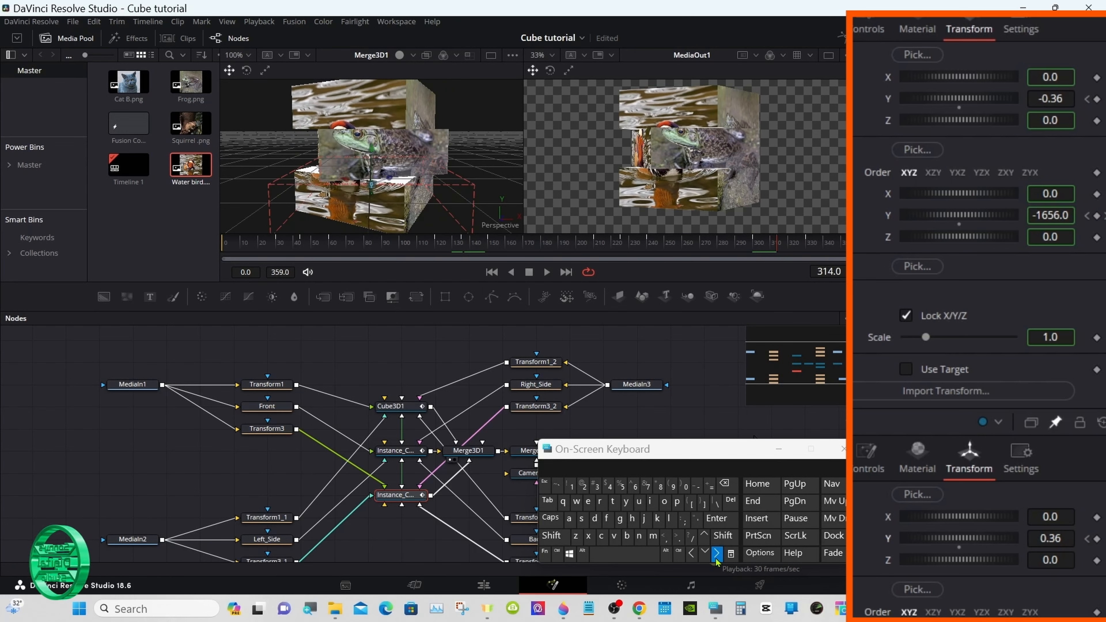
left_click(717, 553)
left_click(1060, 98)
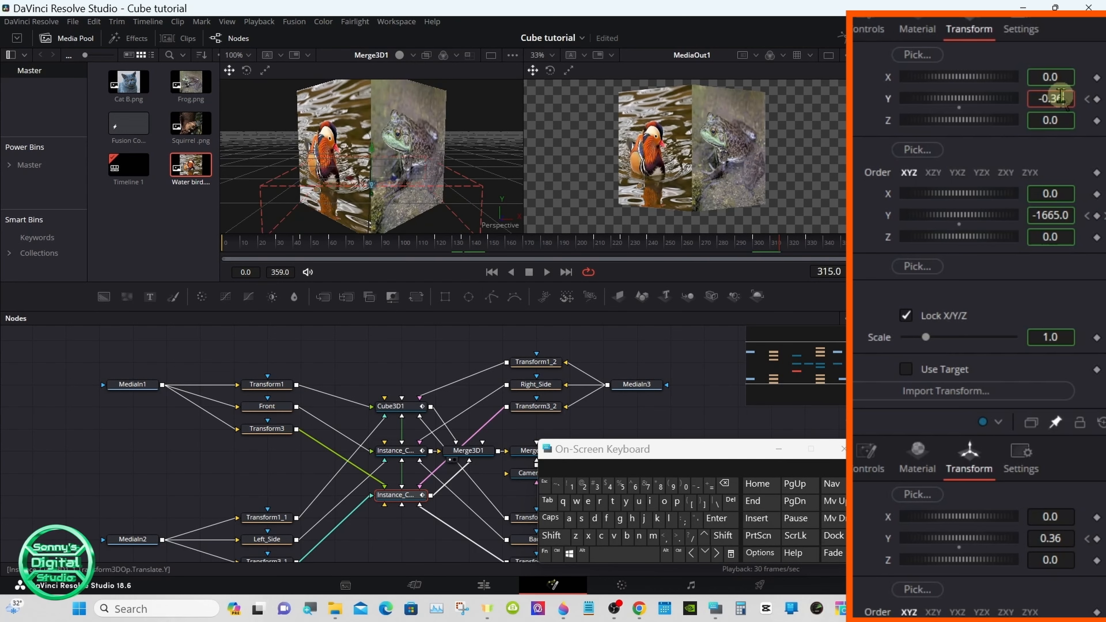
left_click(726, 484)
left_click(726, 484)
left_click(609, 487)
left_click(635, 486)
left_click(716, 518)
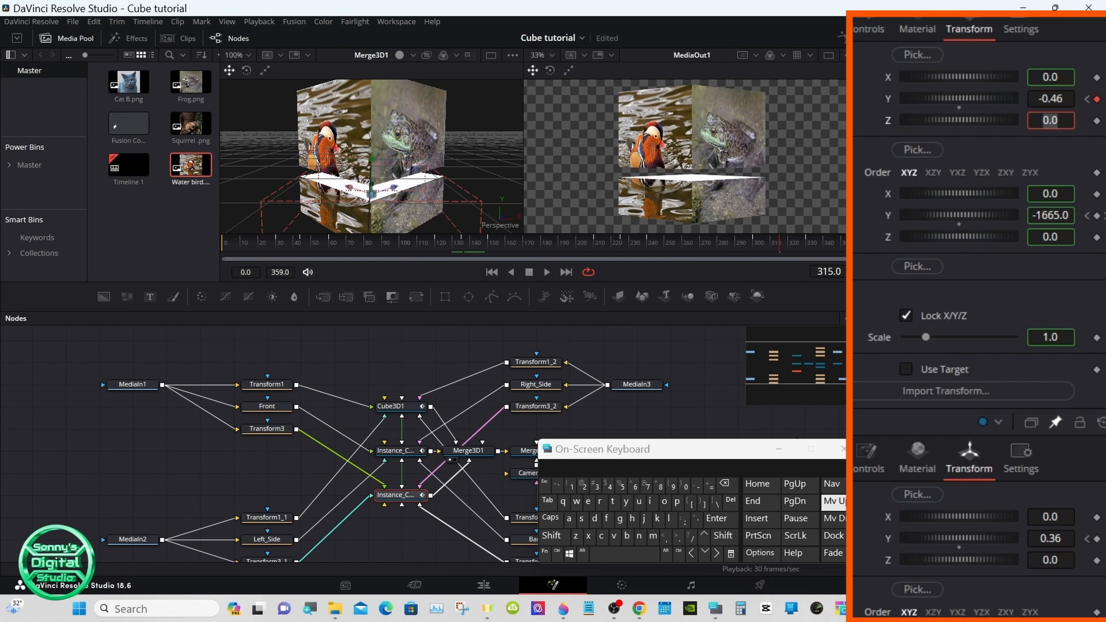
Set Cube3D1's Y translation to 0.46 at frame 315.
left_click(1045, 538)
left_click(726, 484)
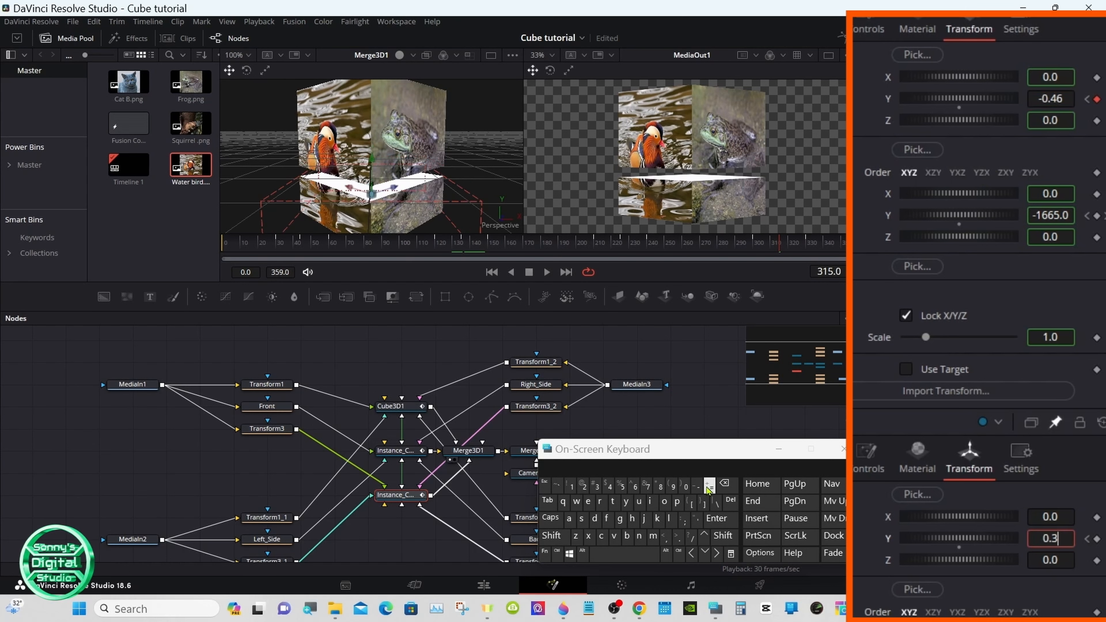
left_click(726, 484)
left_click(609, 487)
left_click(635, 486)
left_click(716, 518)
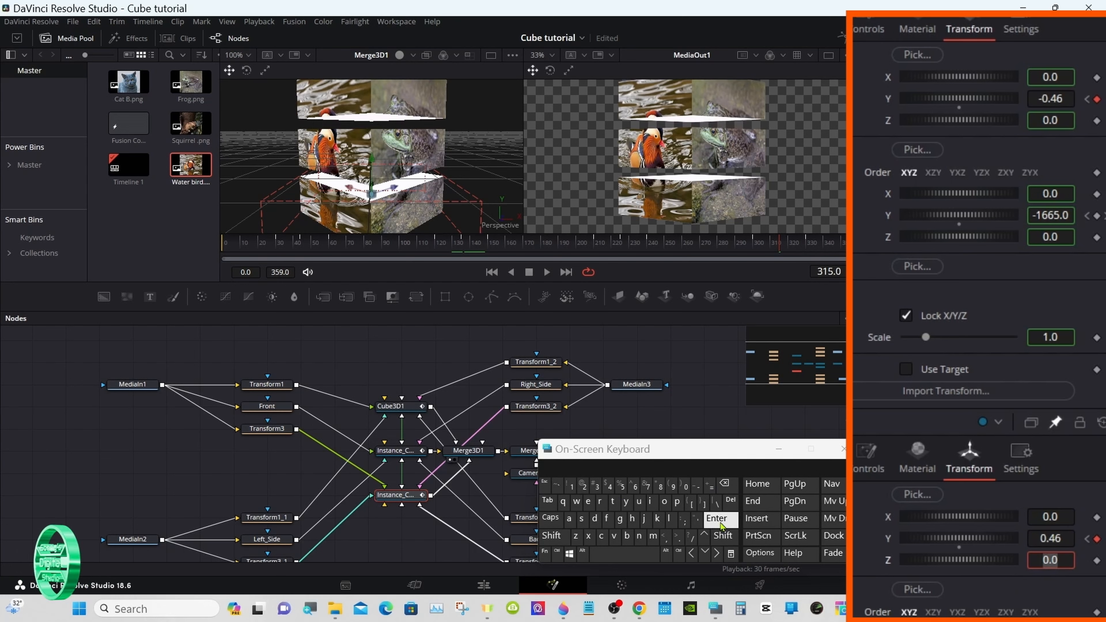
Move the playhead to frame 330 and set the bottom cube instance's Y translation to -0.36.
left_click(805, 249)
left_click(1051, 99)
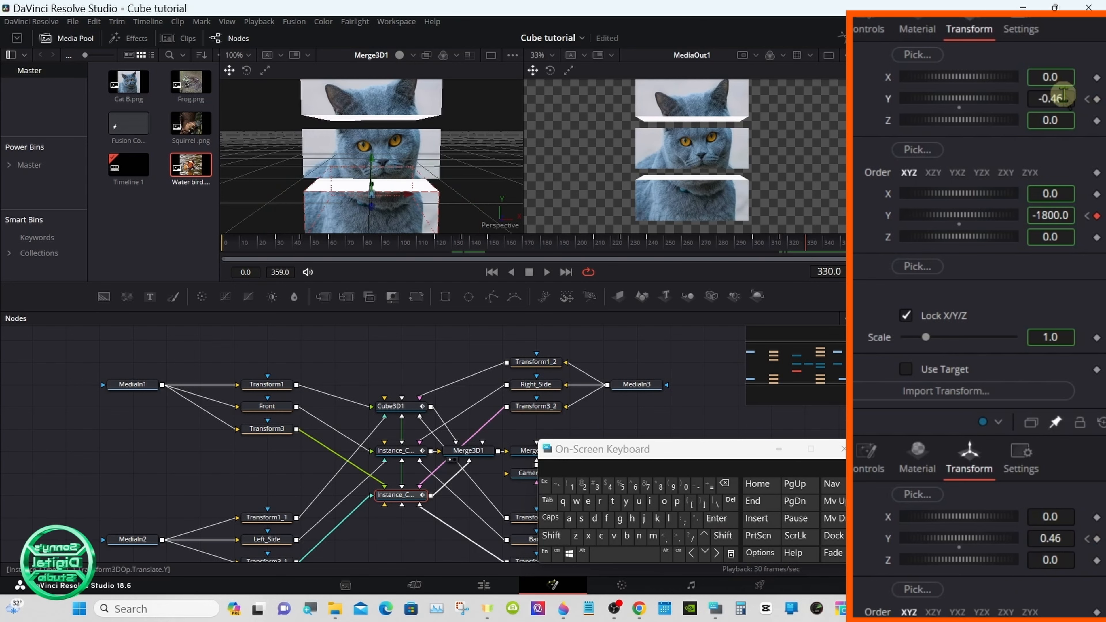
left_click(726, 483)
left_click(726, 484)
left_click(596, 486)
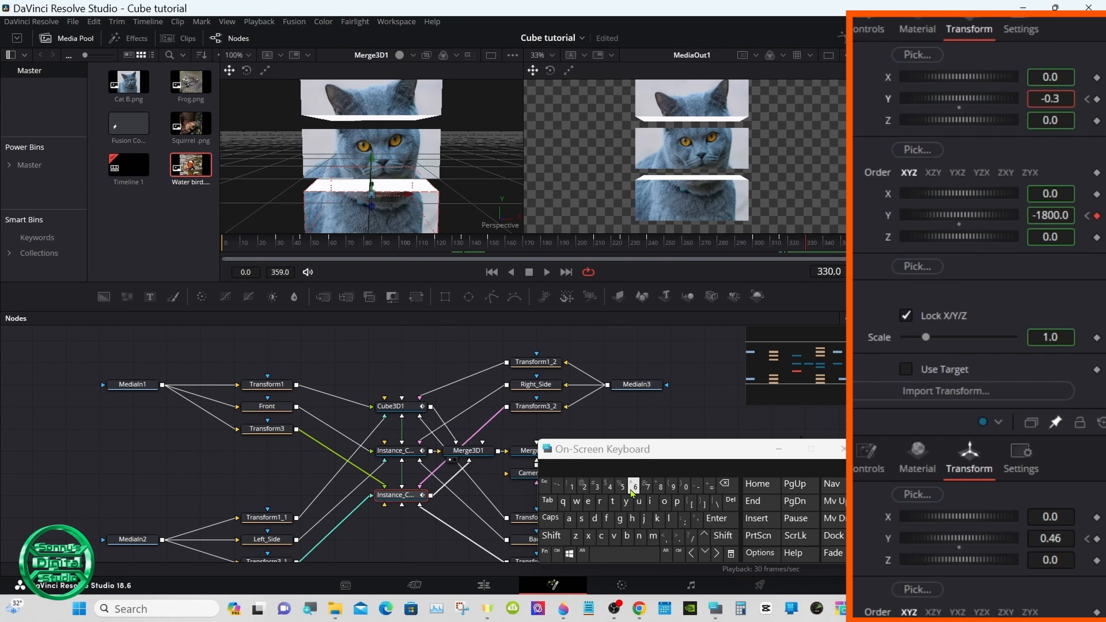
left_click(634, 486)
left_click(716, 519)
Set Cube3D1's Y translation to 0.36 at frame 330 and put the on-screen keyboard away.
left_click(1051, 539)
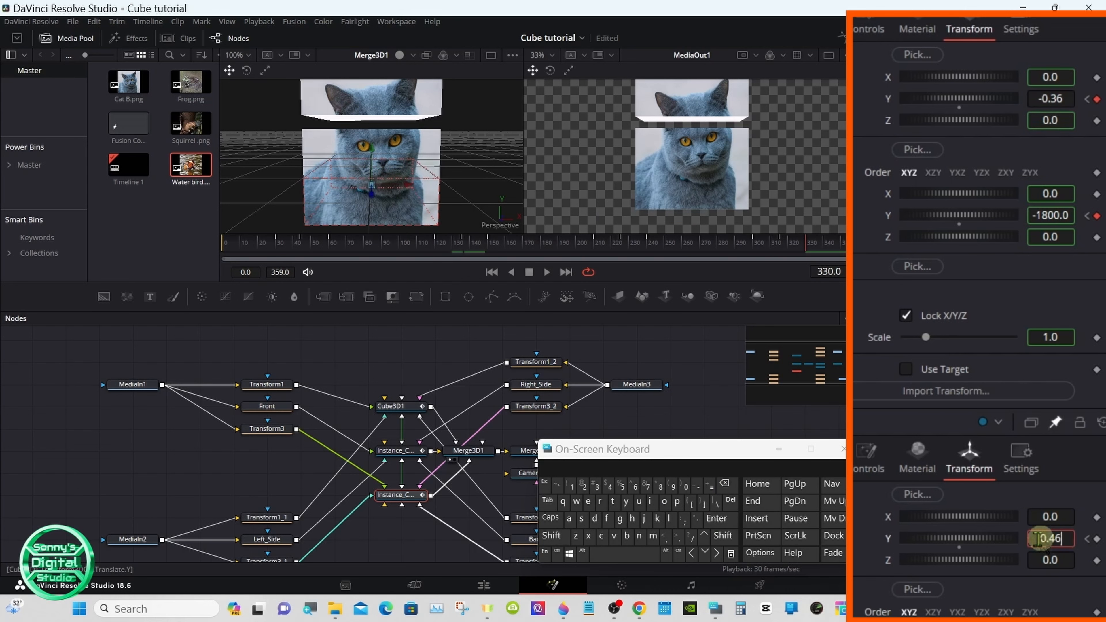
left_click(722, 485)
left_click(597, 487)
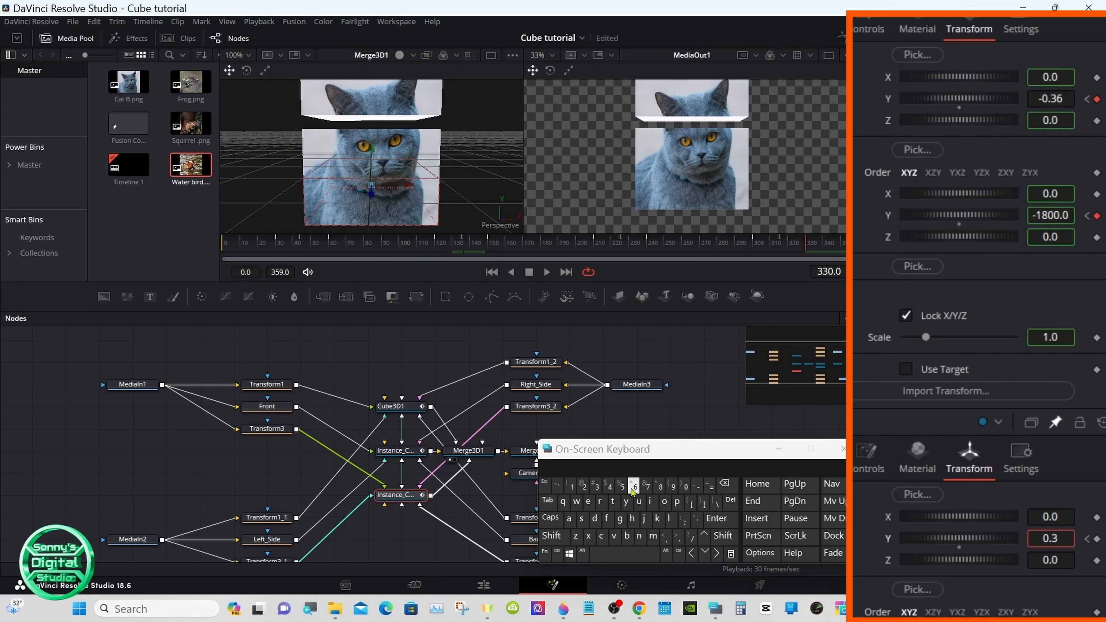
left_click(716, 519)
left_click(766, 445)
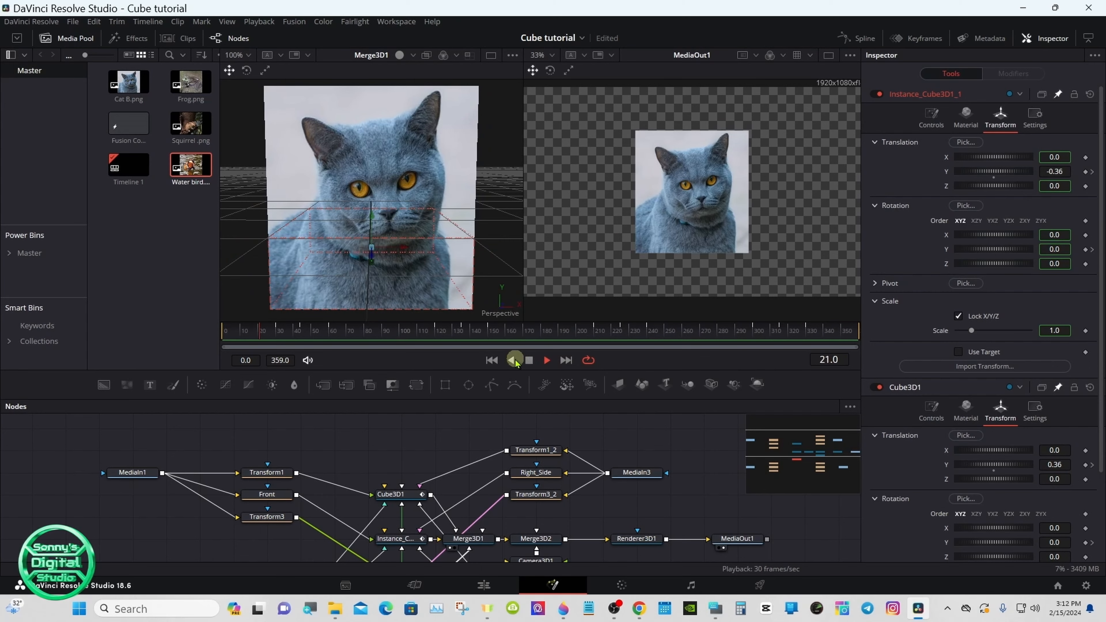
Stop the playback, enlarge the node area and return the playhead to frame 0.
left_click(529, 360)
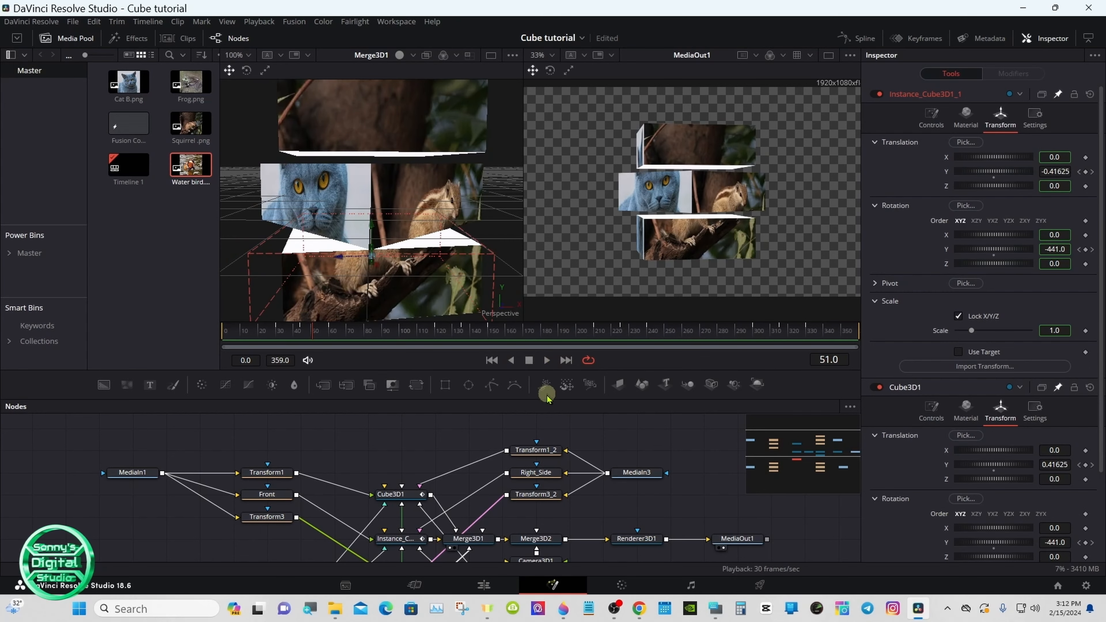
left_click_drag(548, 399, 551, 337)
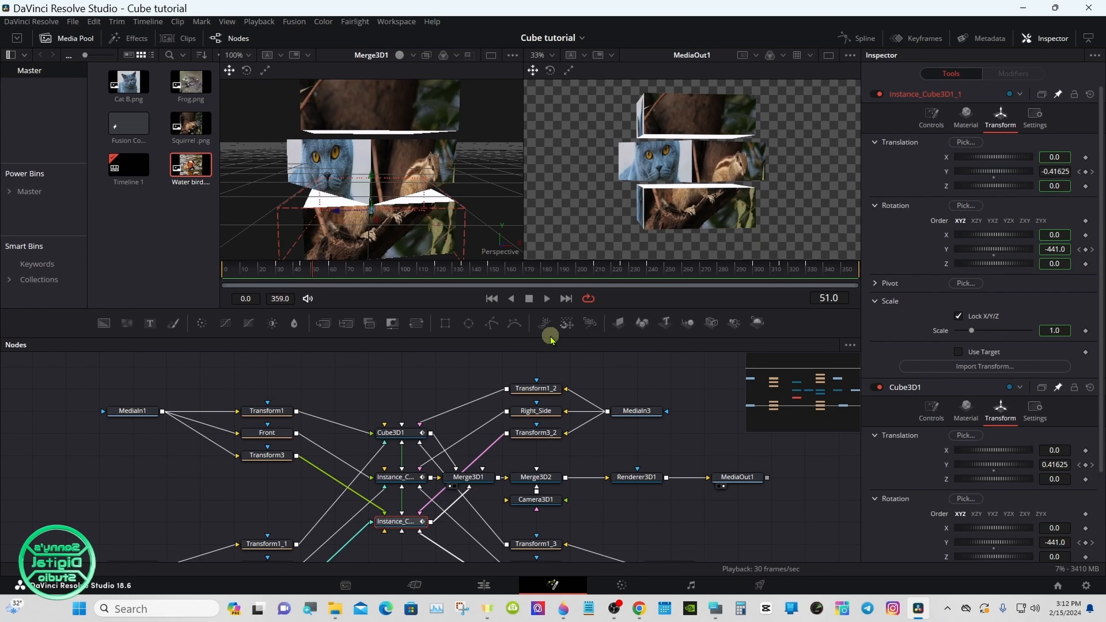
left_click(223, 267)
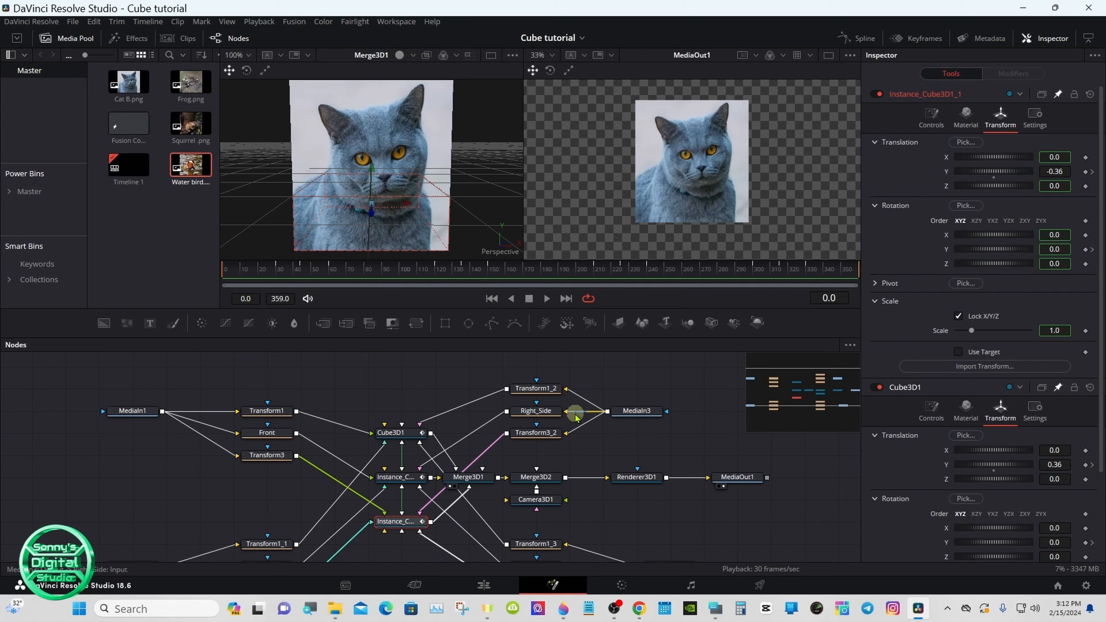
Set Camera3D1's X translation to -1.072 and its Z translation to 6.37 for a slightly angled, more distant view.
left_click(552, 500)
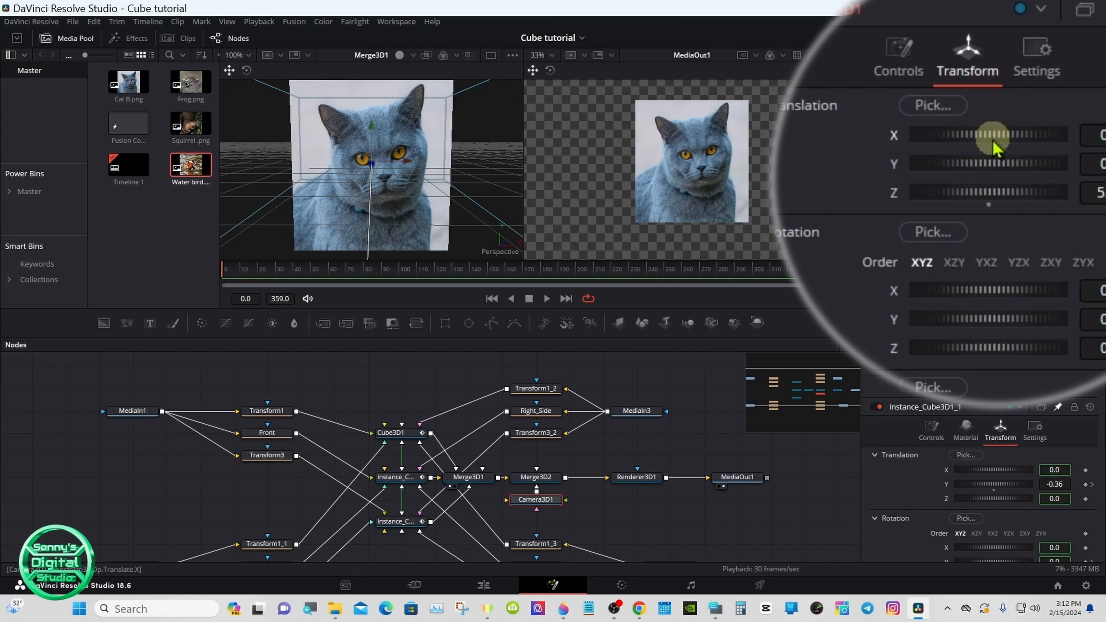
left_click_drag(995, 144, 969, 136)
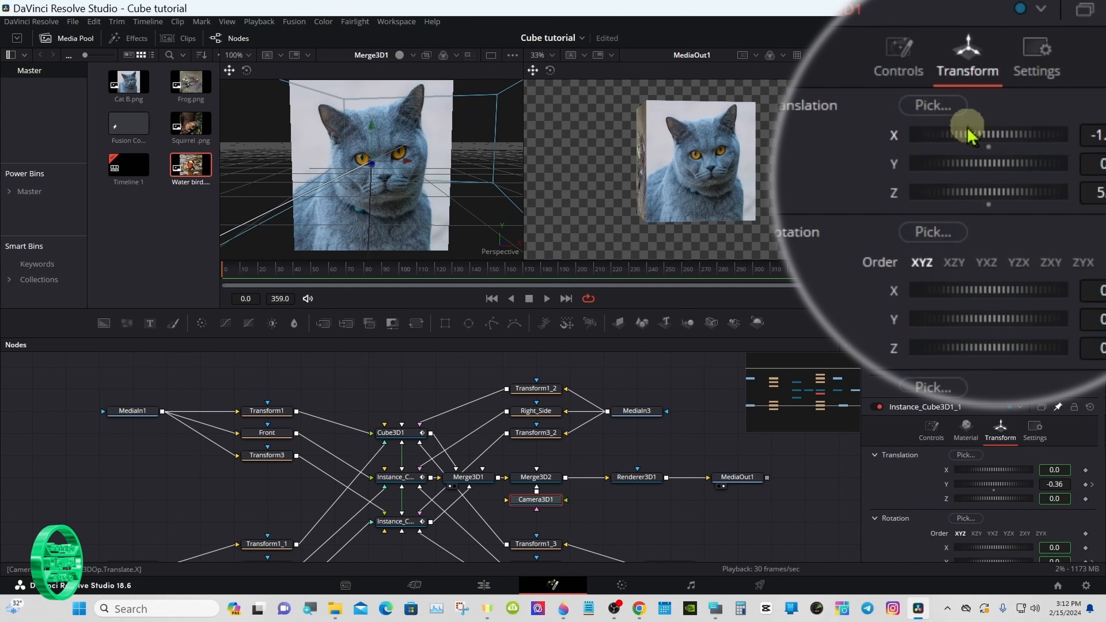
mouse_move(659, 338)
left_mouse_down()
mouse_move(659, 388)
mouse_move(657, 339)
left_mouse_up()
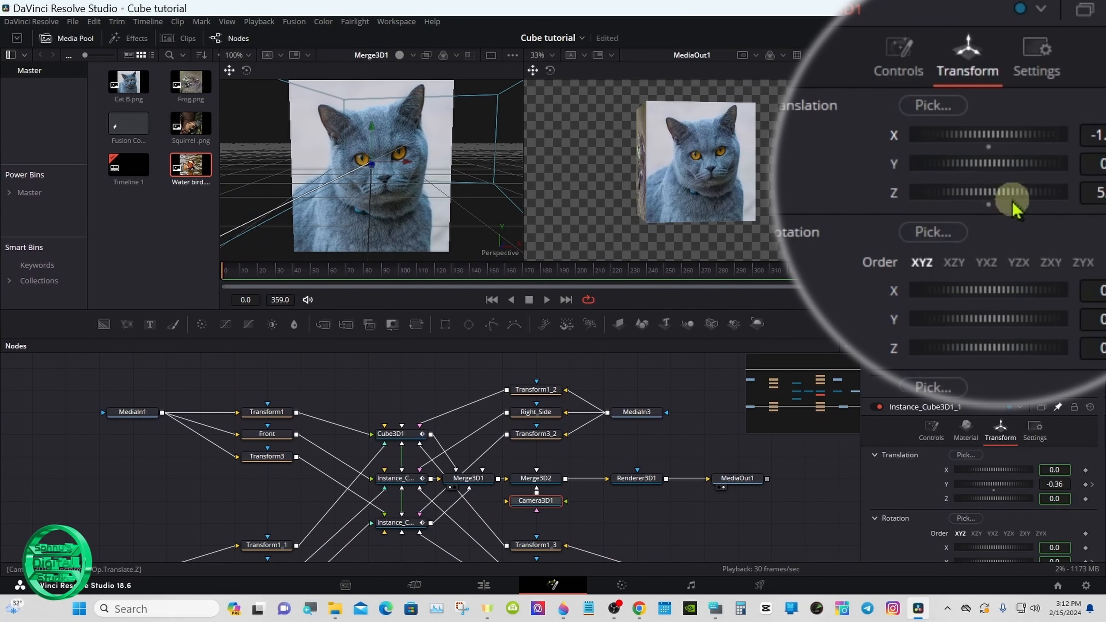
left_click_drag(1013, 201, 1018, 185)
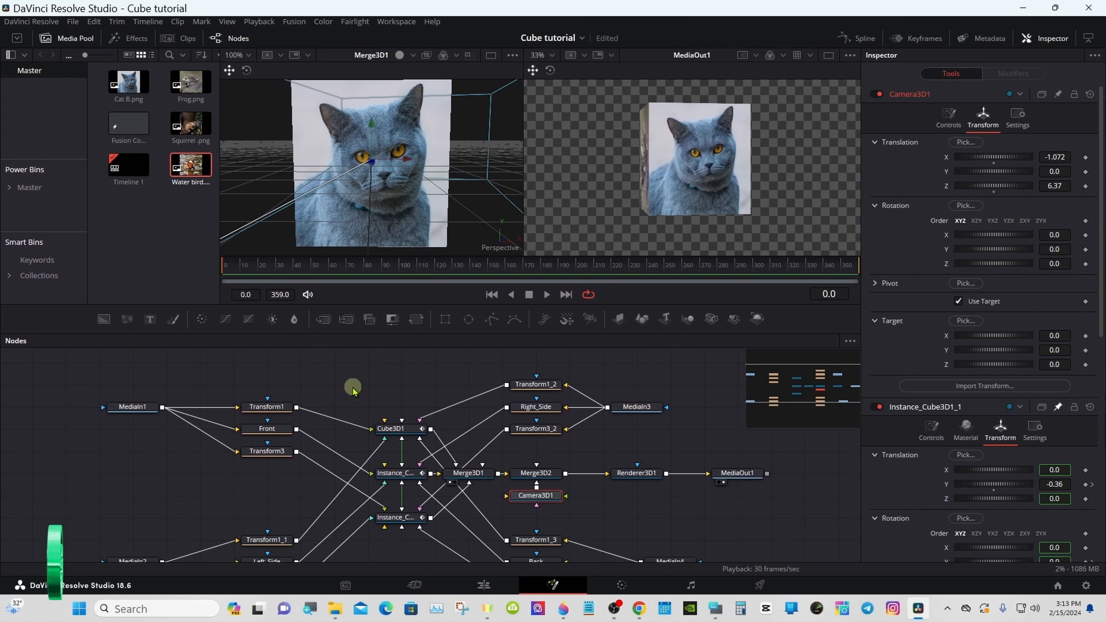
Select Cube3D1 and both of its instances in the node graph and show their animation in the Spline editor.
left_click_drag(355, 386, 414, 548)
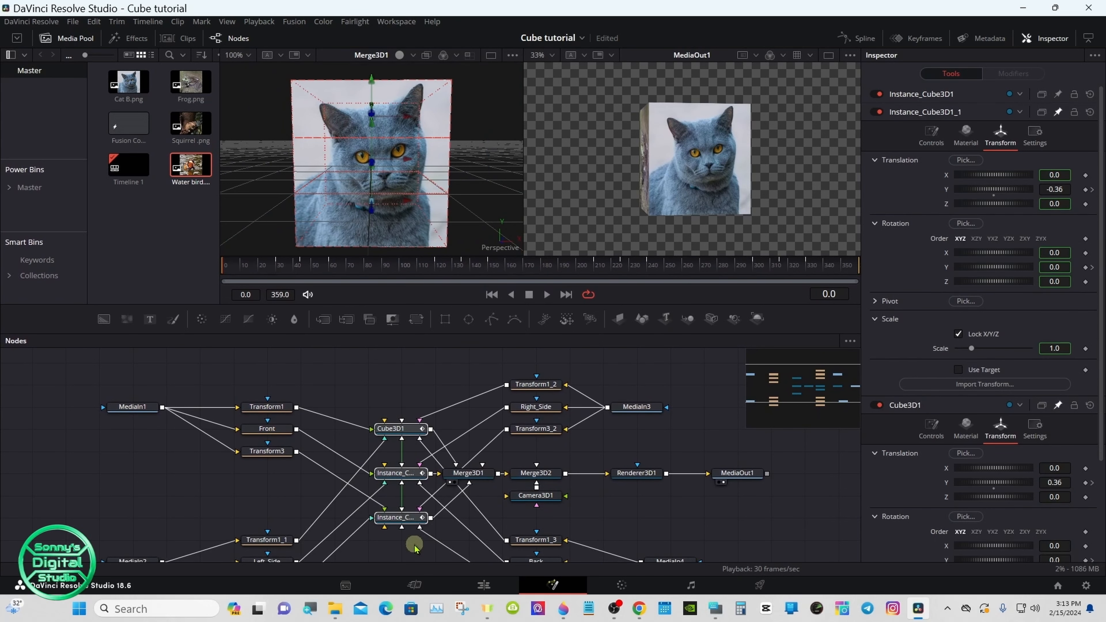
left_click(714, 608)
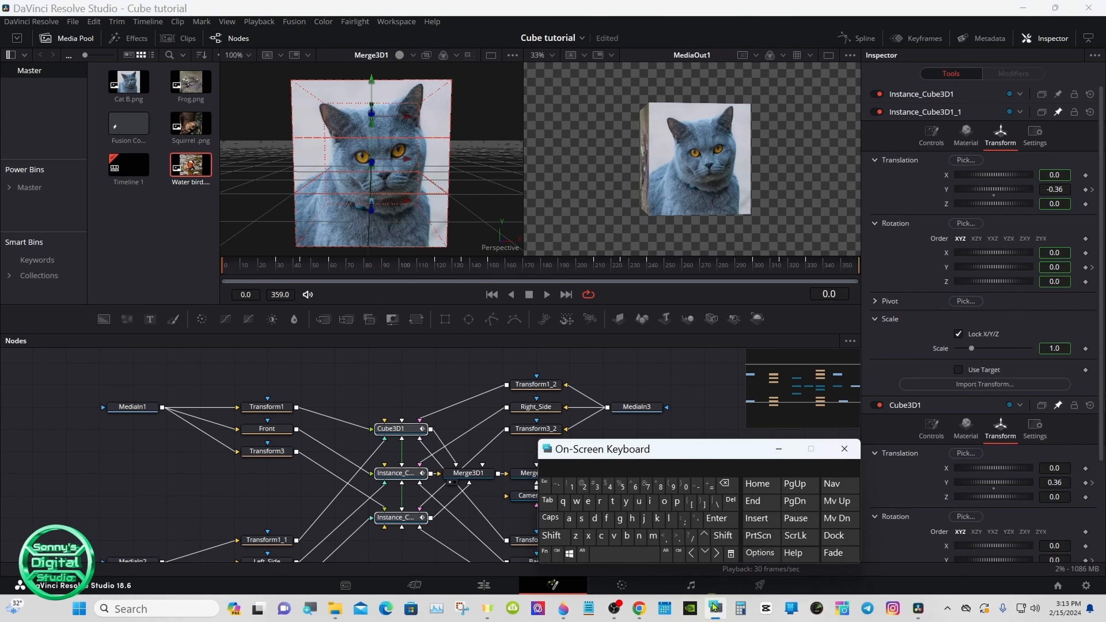
left_click_drag(682, 455, 643, 348)
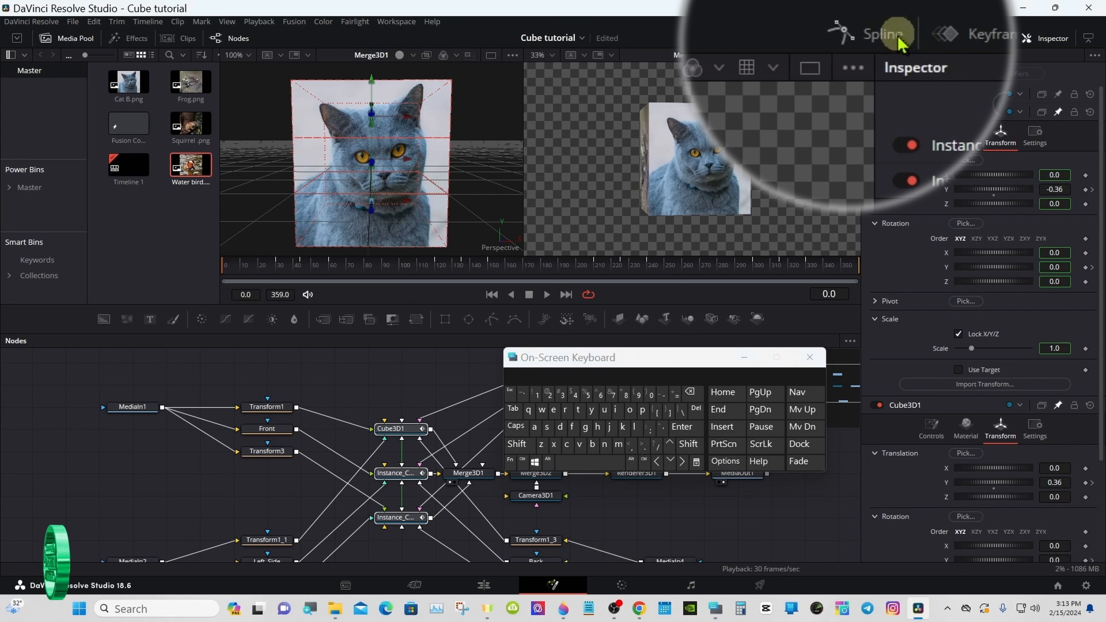
left_click(897, 37)
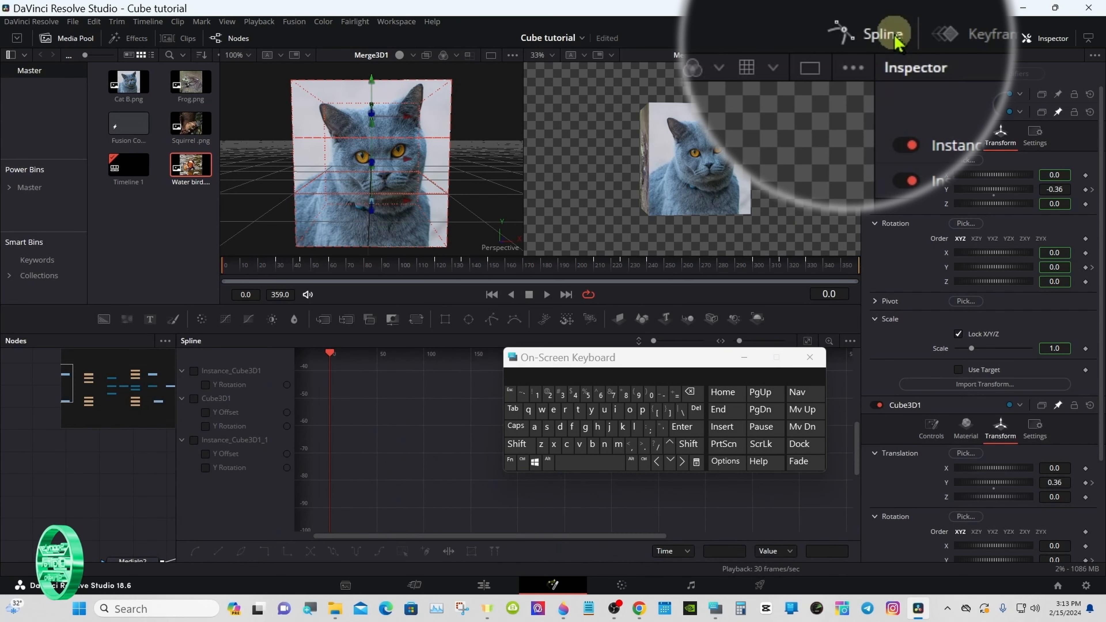
Enable all Y Rotation and Y Offset curves of Cube3D1 and its two instances in the Spline editor.
left_click(194, 371)
left_click(194, 398)
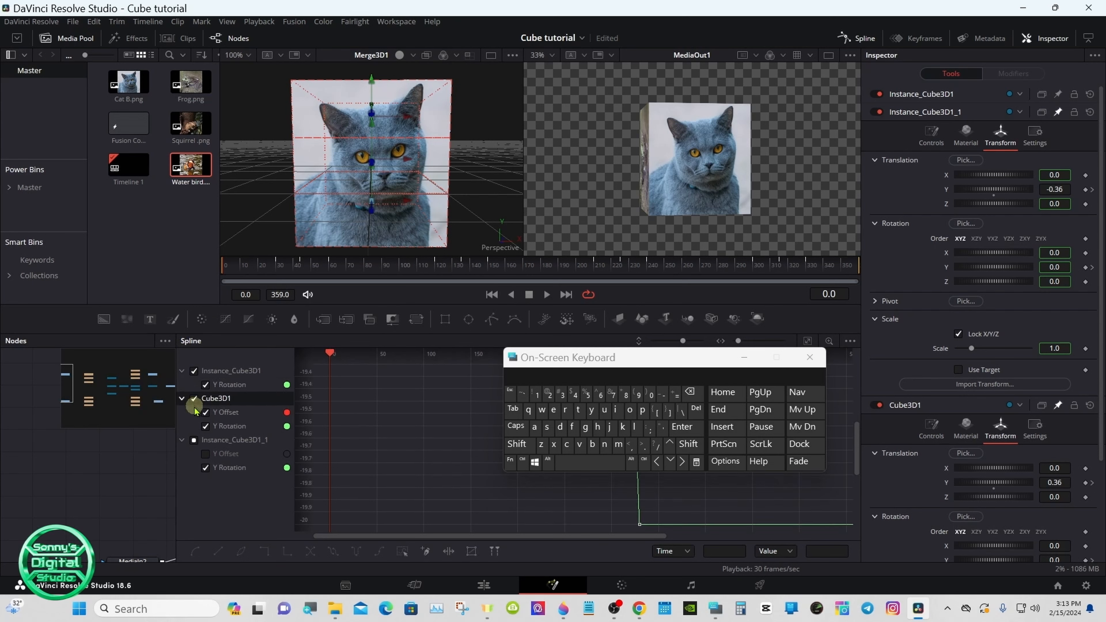
left_click(194, 441)
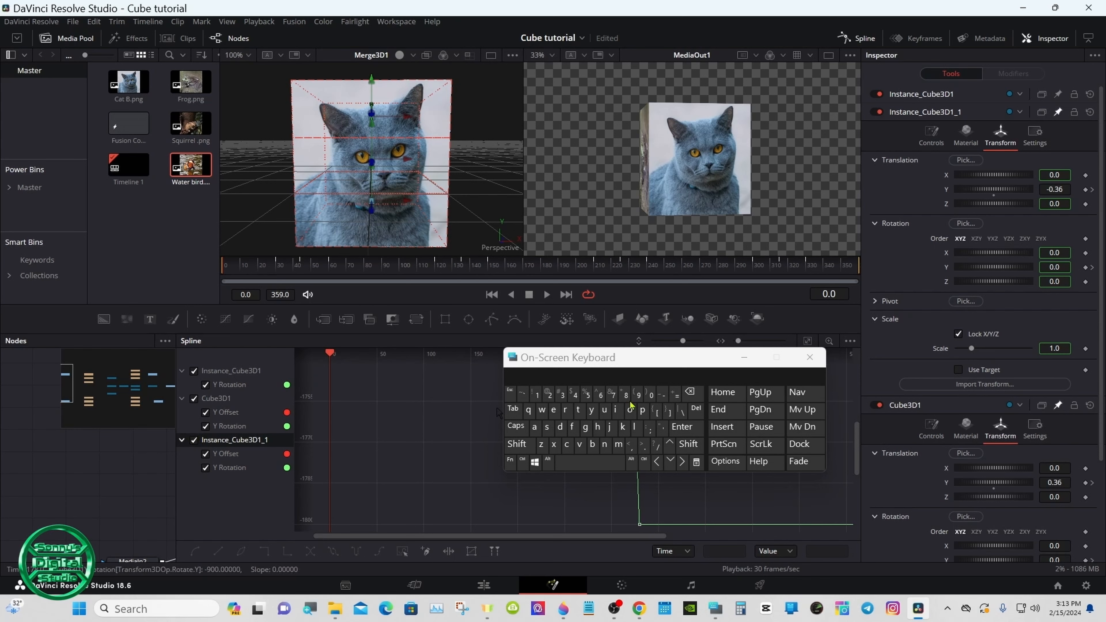
Fit all curves in the Spline editor, select every keyframe, flatten them and enable Ease In/Out for the selection.
left_click(807, 341)
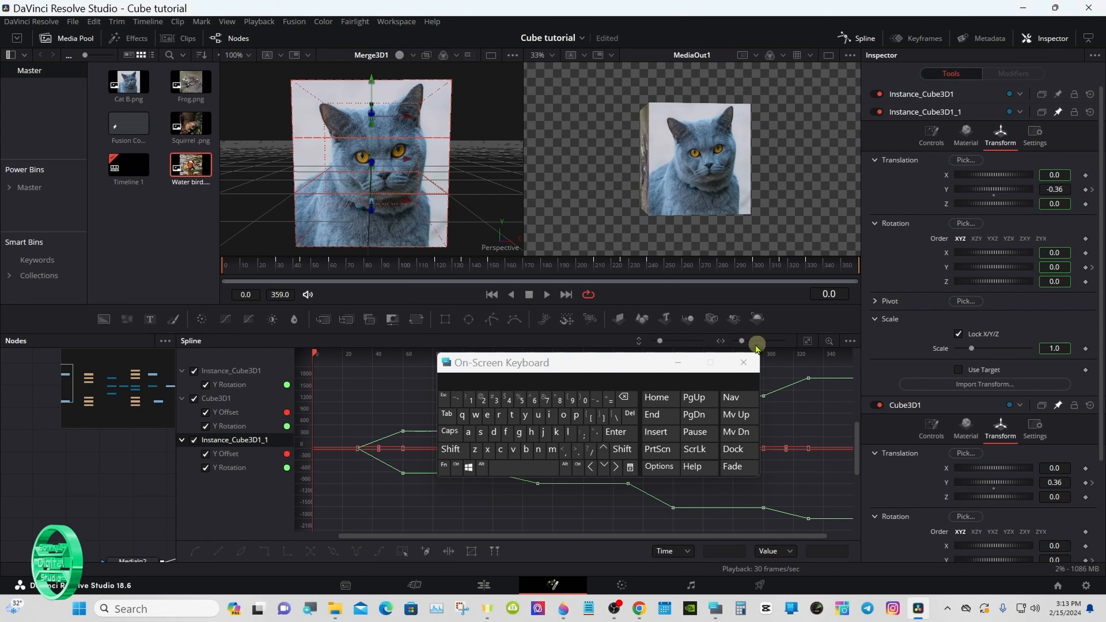
left_click_drag(692, 360, 713, 136)
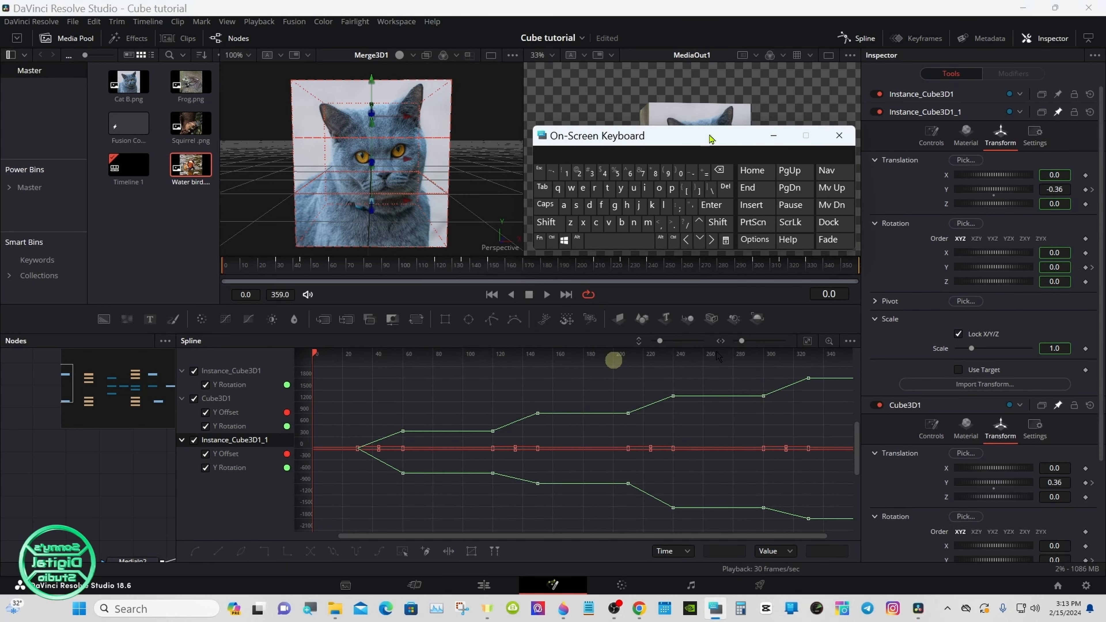
left_click(402, 551)
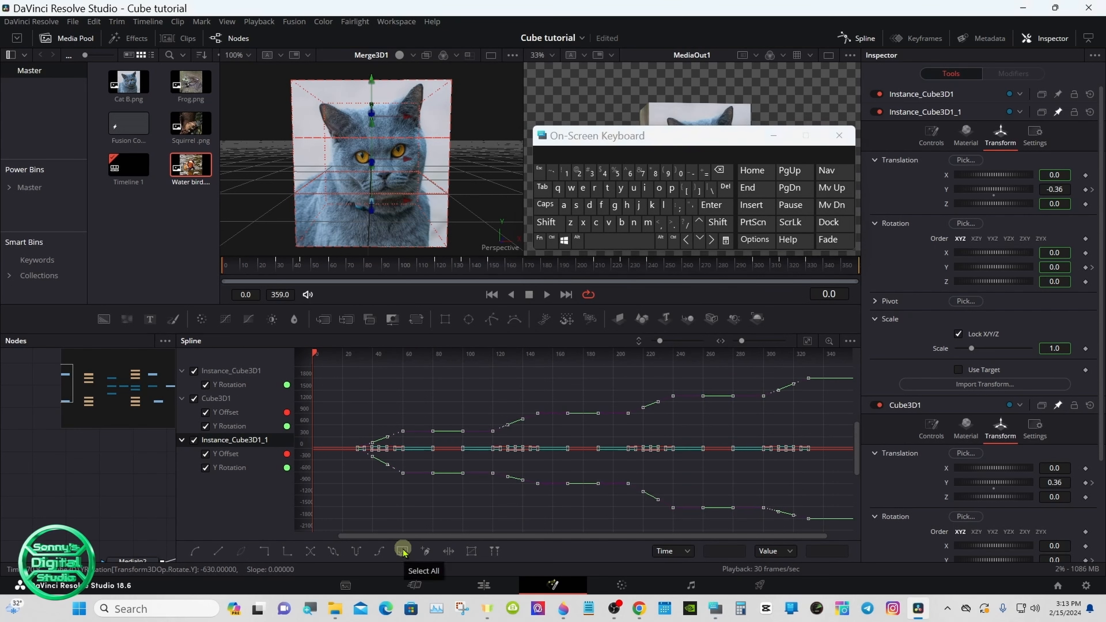
left_click(602, 209)
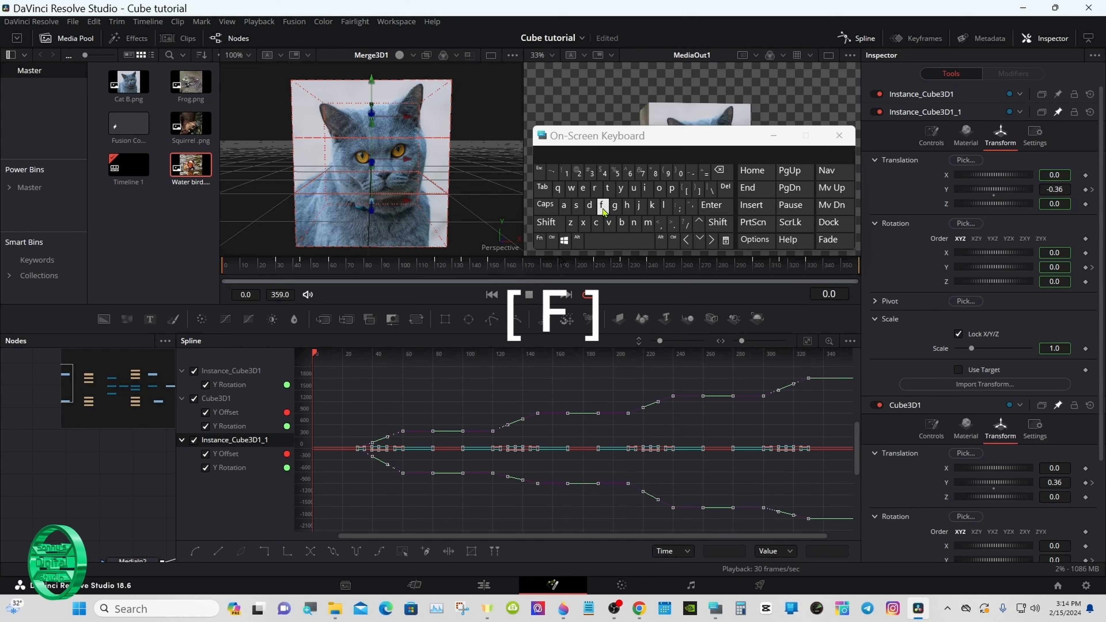
left_click(609, 188)
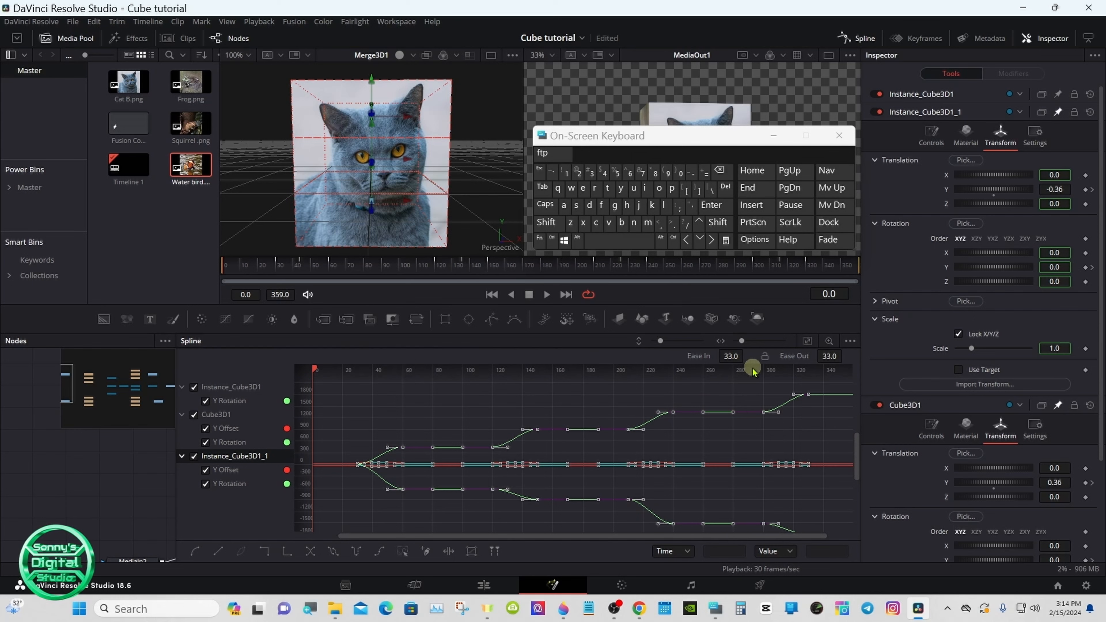
Lock Ease In and Ease Out together and set both to 60.3 for the selected keyframes.
left_click(764, 357)
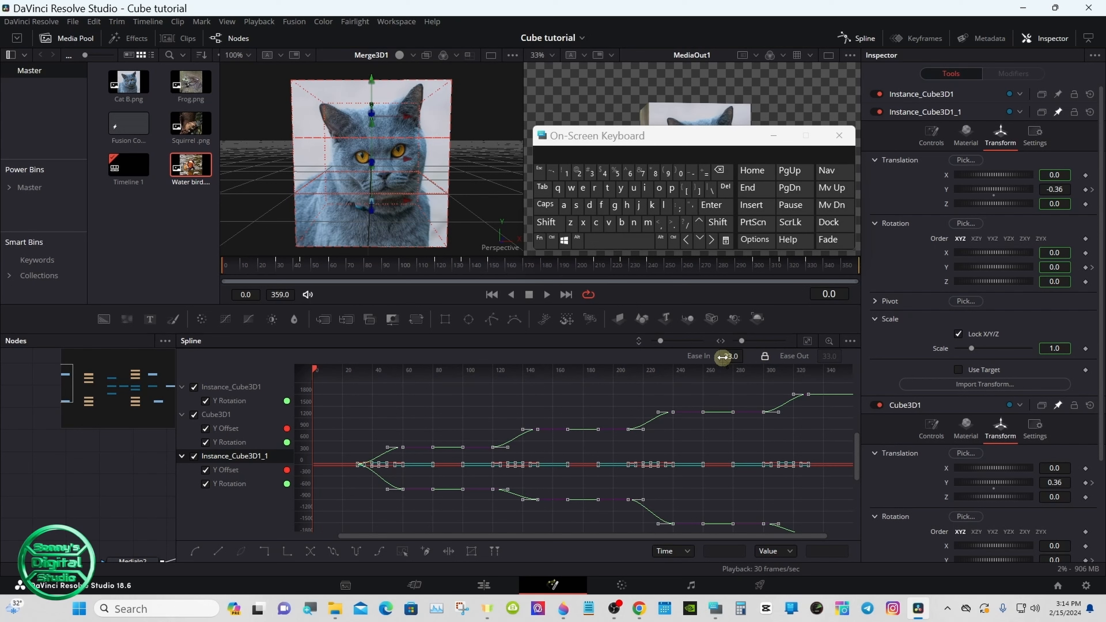
left_click_drag(722, 358, 879, 356)
left_click_drag(724, 354, 727, 353)
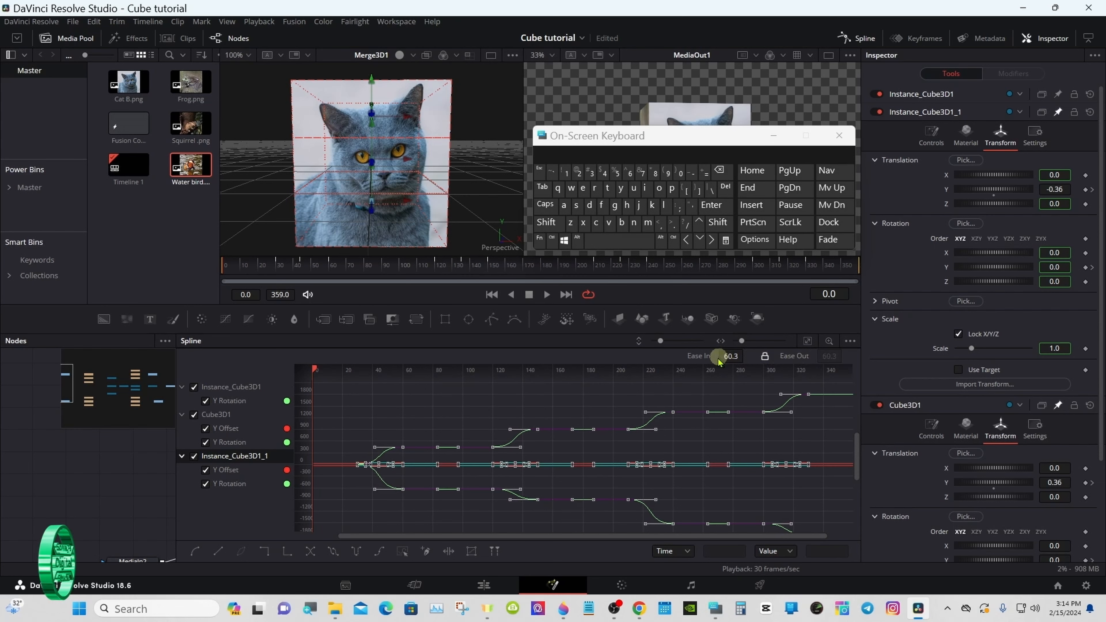
Deactivate the curves of Cube3D1 and its instances, close the Spline editor and minimize the on-screen keyboard.
left_click(194, 387)
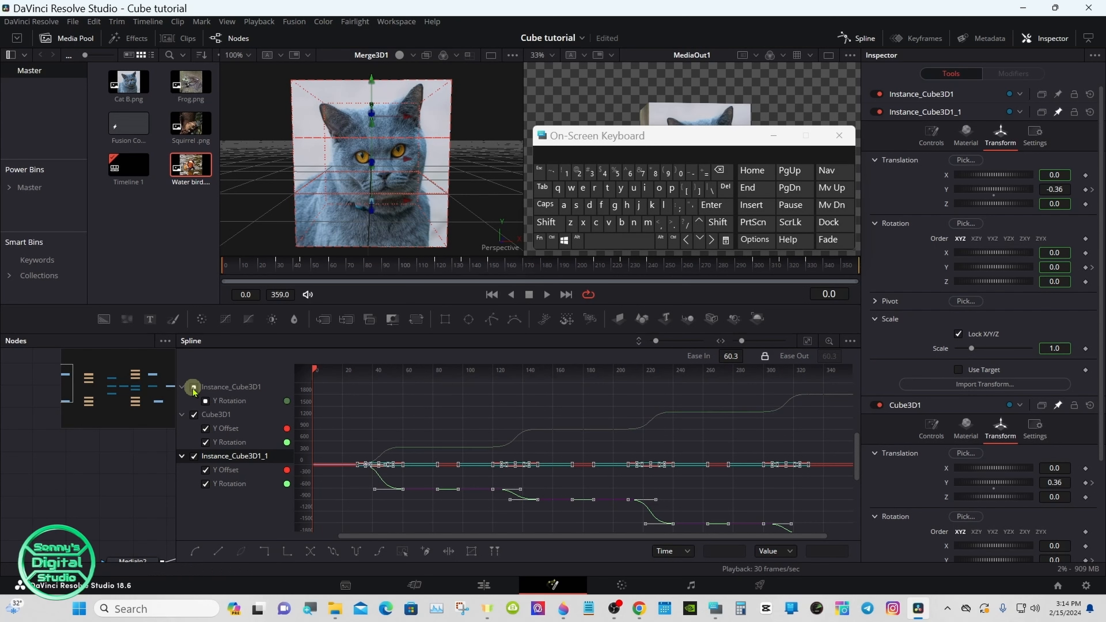
left_click(193, 415)
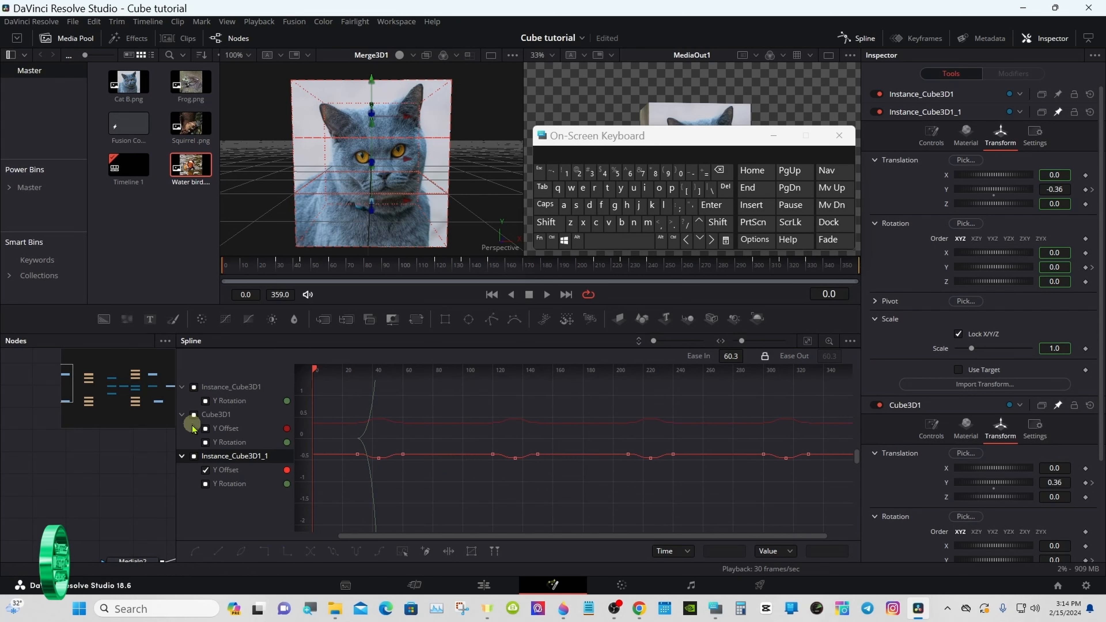
left_click(845, 41)
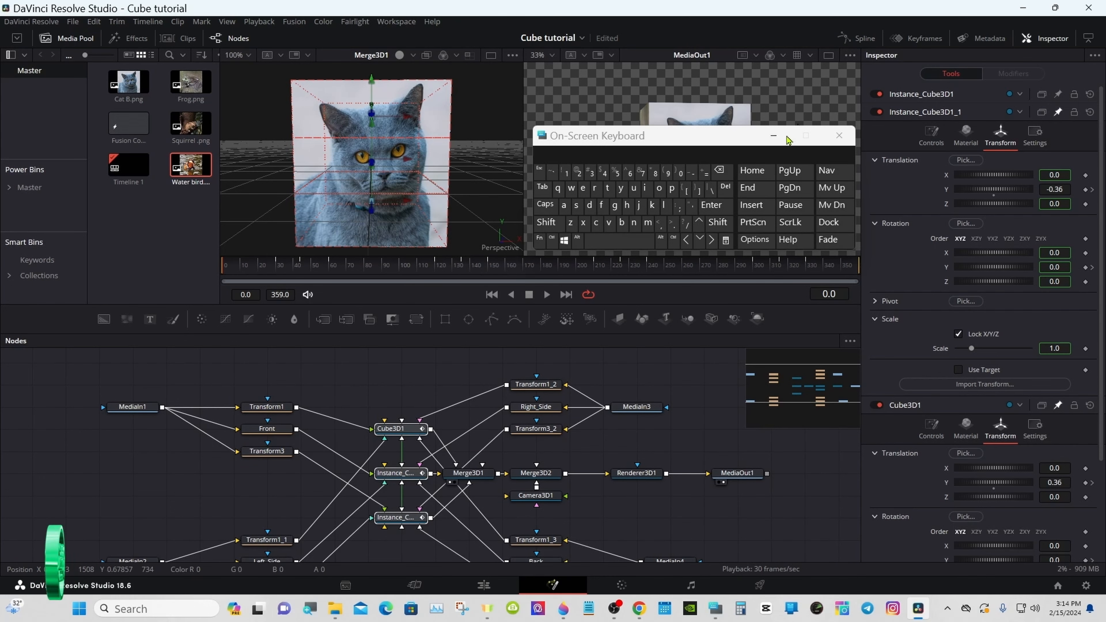
left_click(773, 136)
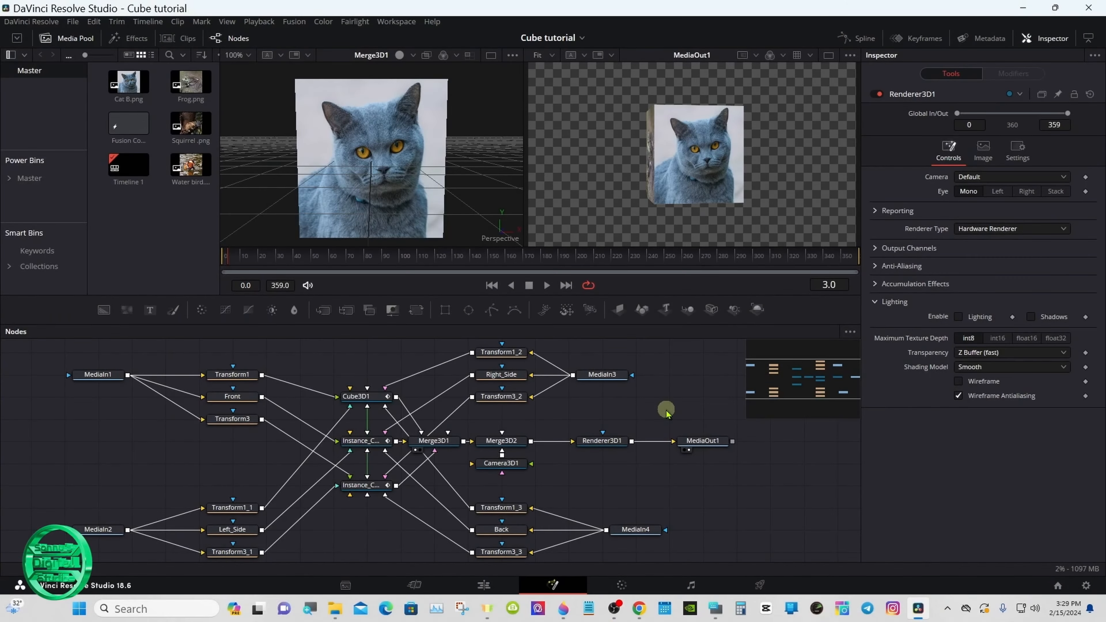
Move the playhead to frame 46, where the slices are apart, and color the Top face of Cube3D1's material grey (#828182).
left_click(284, 254)
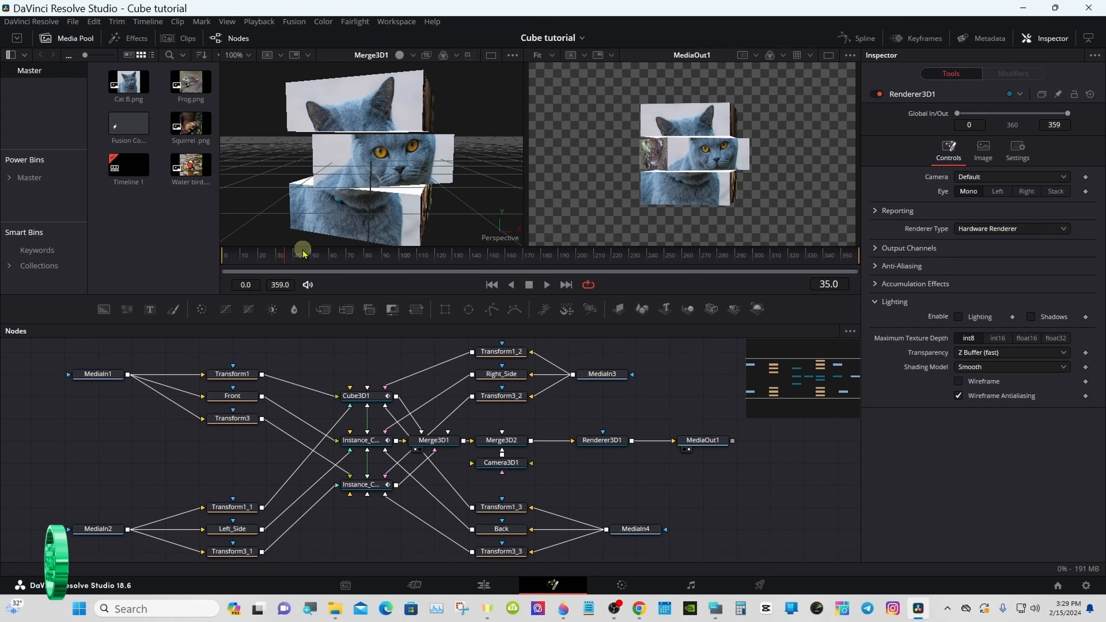
left_click_drag(303, 252, 306, 255)
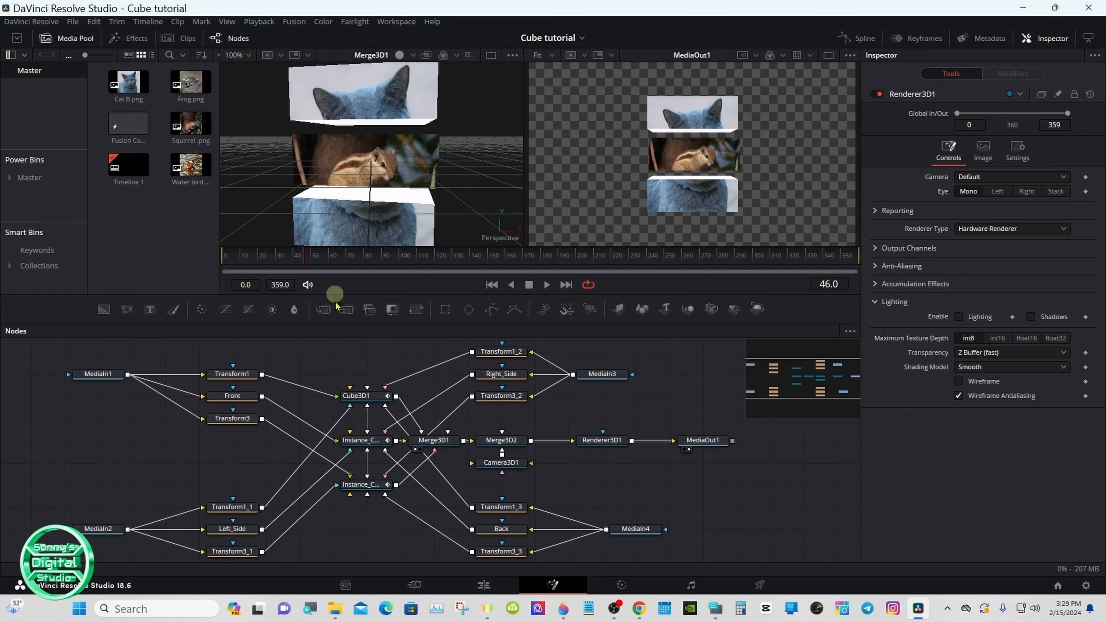
left_click(357, 395)
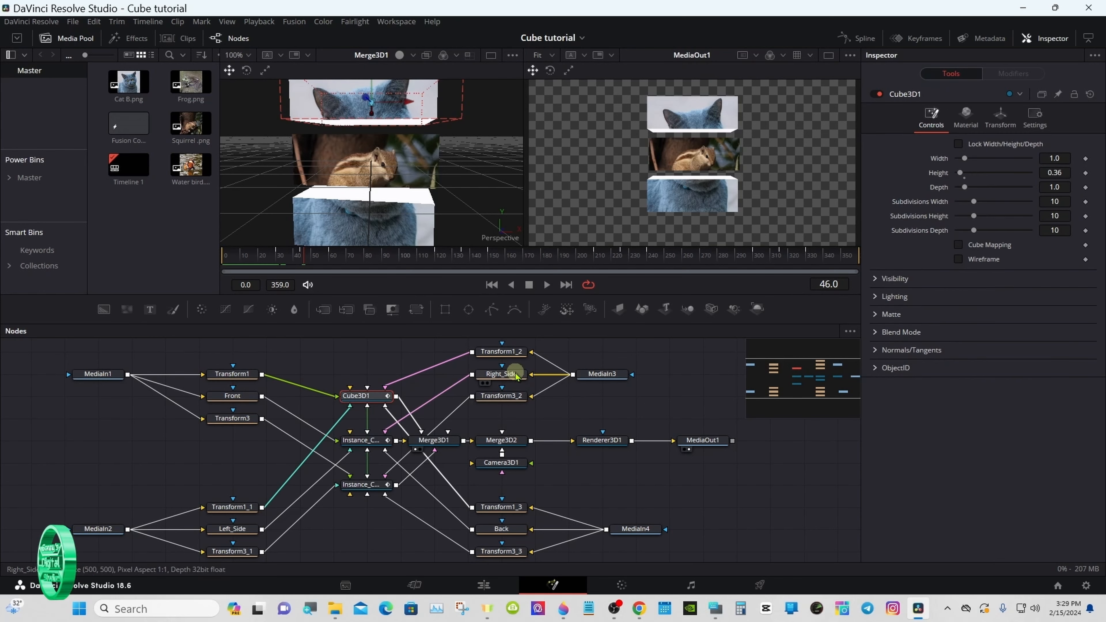
left_click(969, 123)
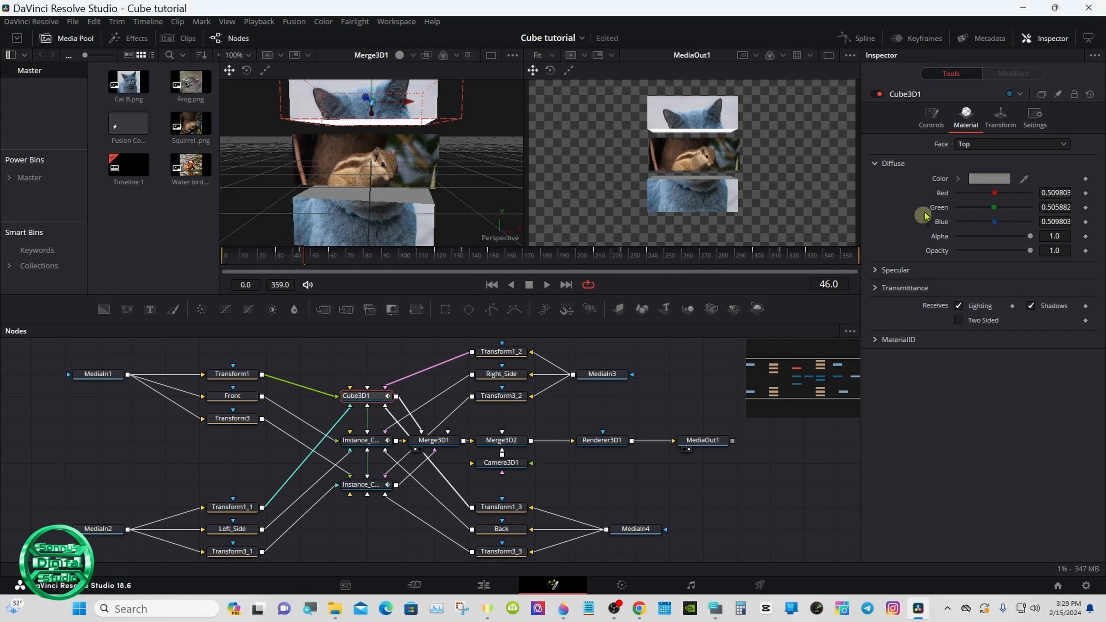
Set the diffuse color of Cube3D1's Bottom face to the saved grey custom color #828182.
left_click(967, 145)
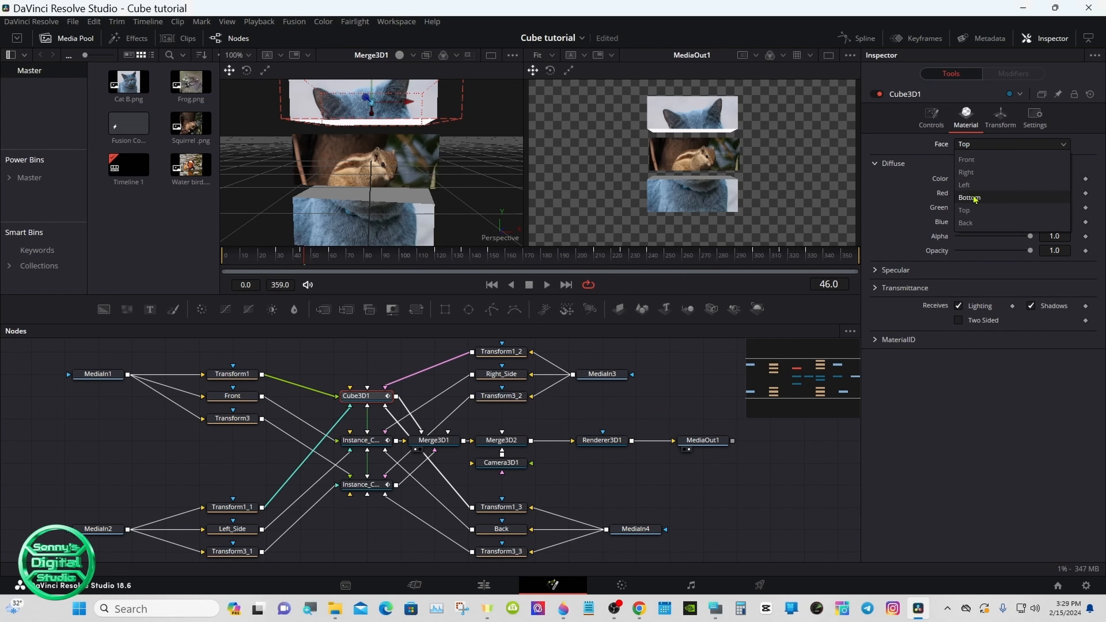
left_click(969, 197)
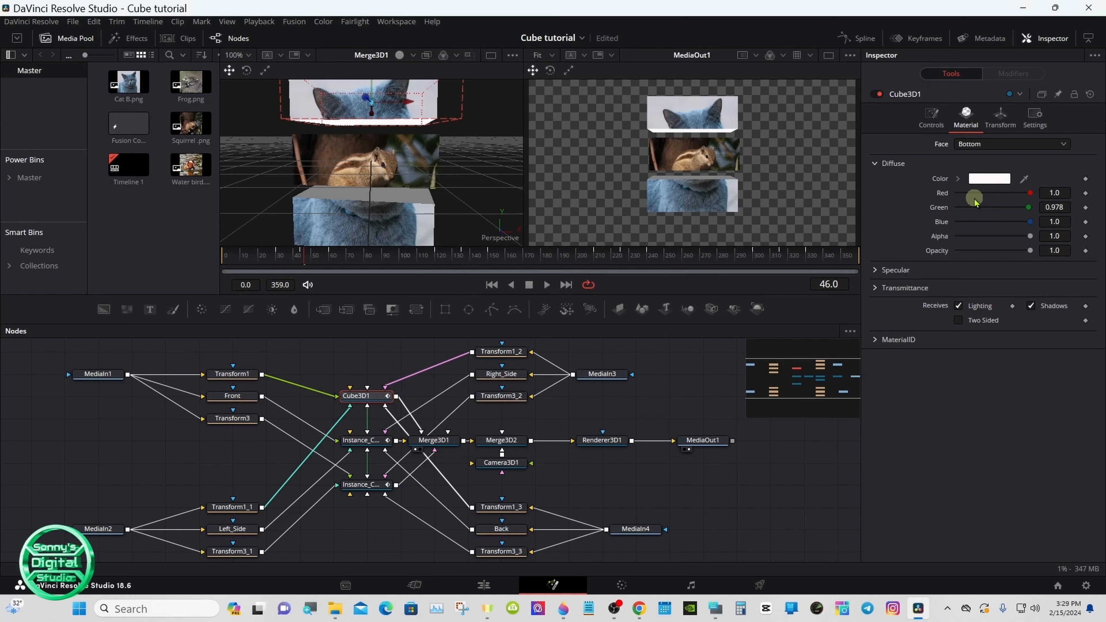
left_click(983, 178)
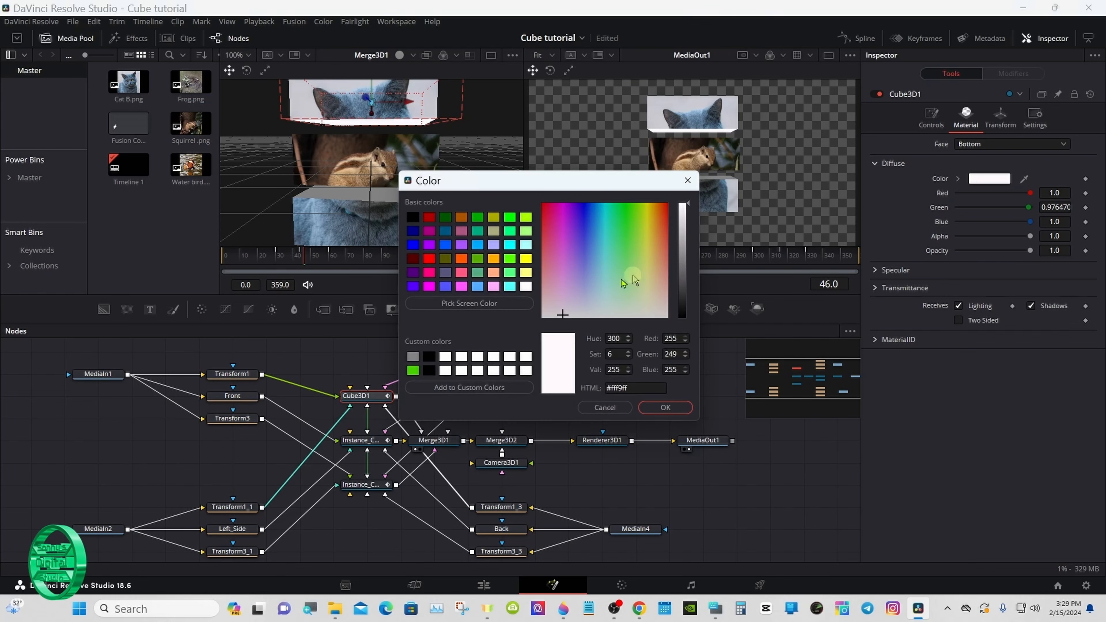
left_click(413, 357)
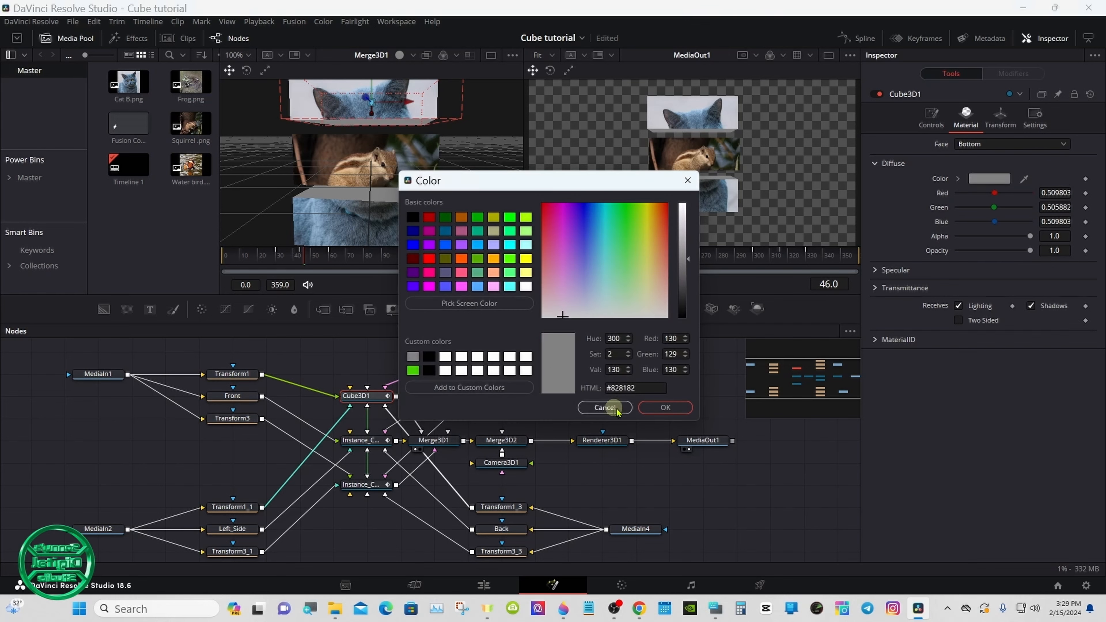
left_click(650, 408)
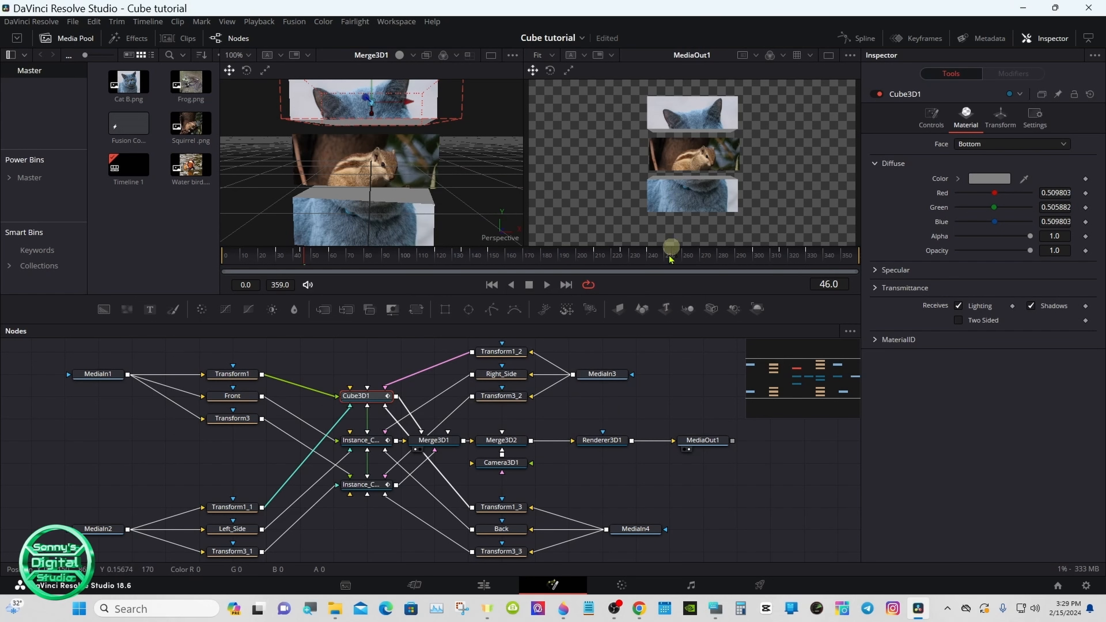
Switch to the Edit page and play the finished cube animation over the gradient background from the timeline's start.
left_click(484, 584)
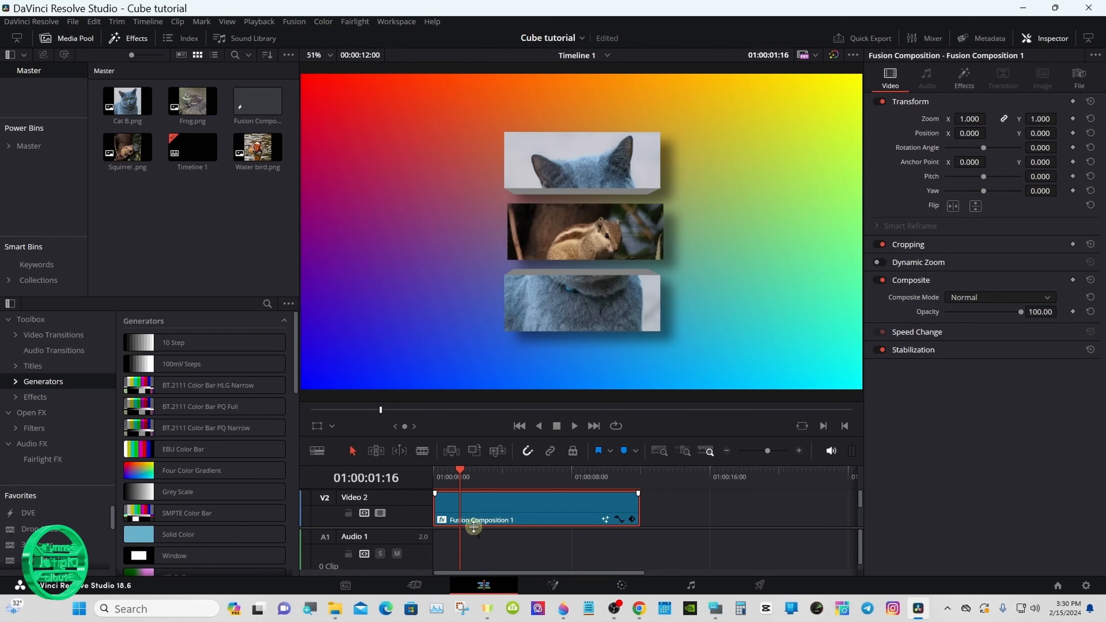
left_click_drag(473, 528, 471, 560)
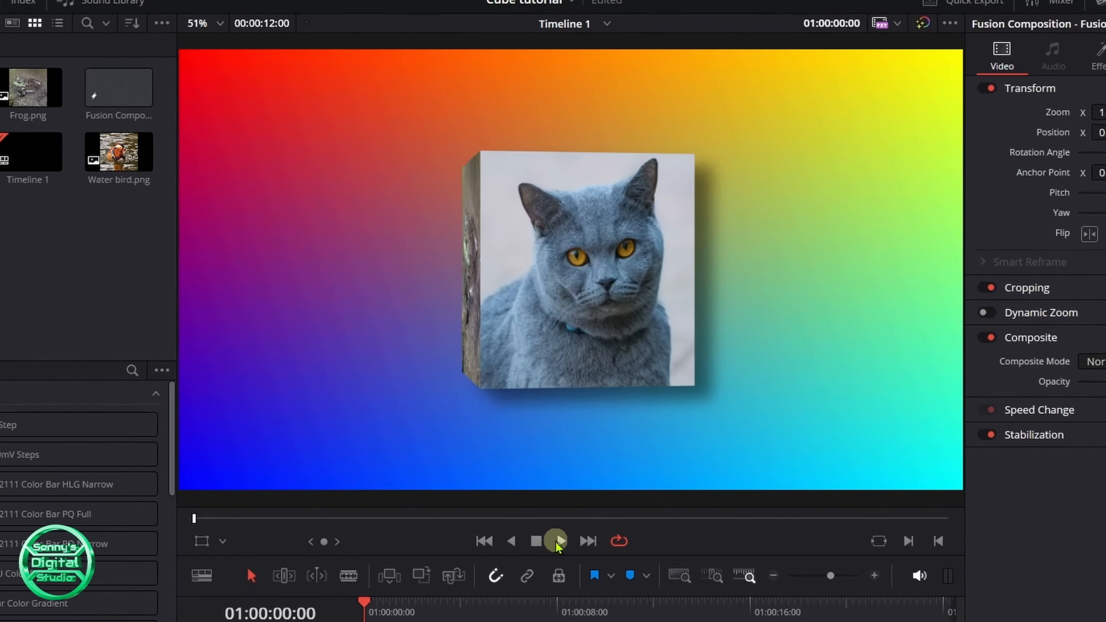
left_click(558, 542)
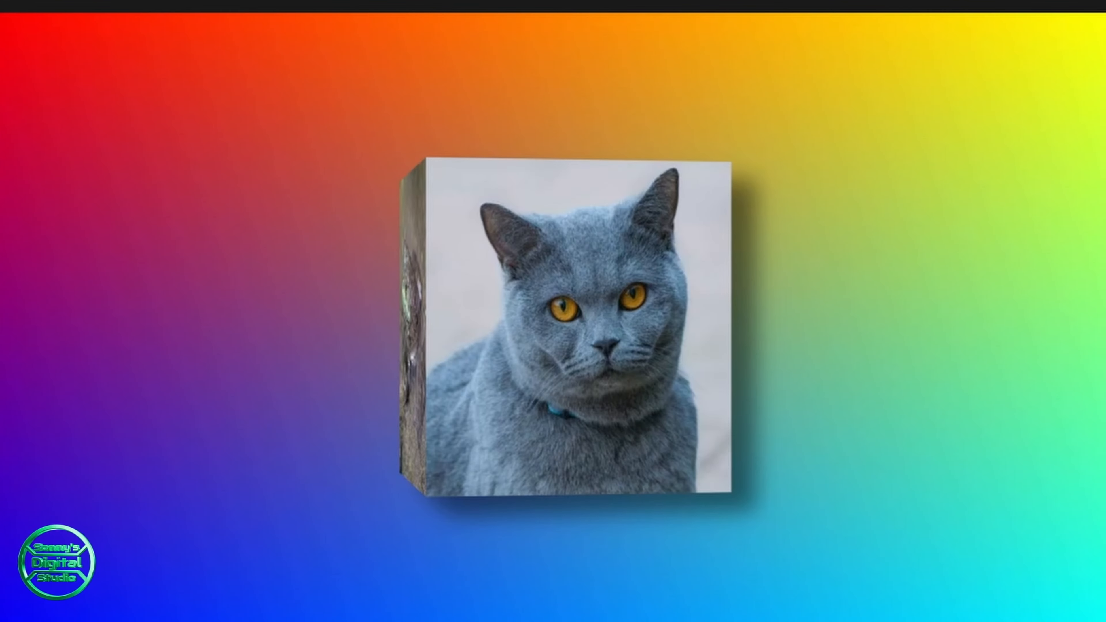